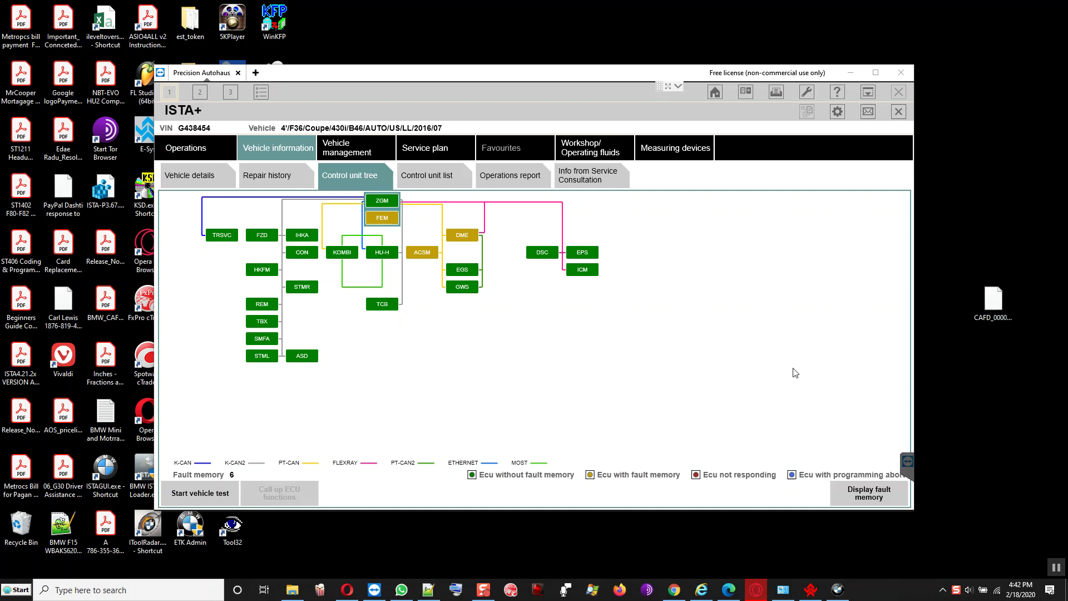
- Show the vehicle's fault memory and examine the entries for the left and right fog lights
click(350, 150)
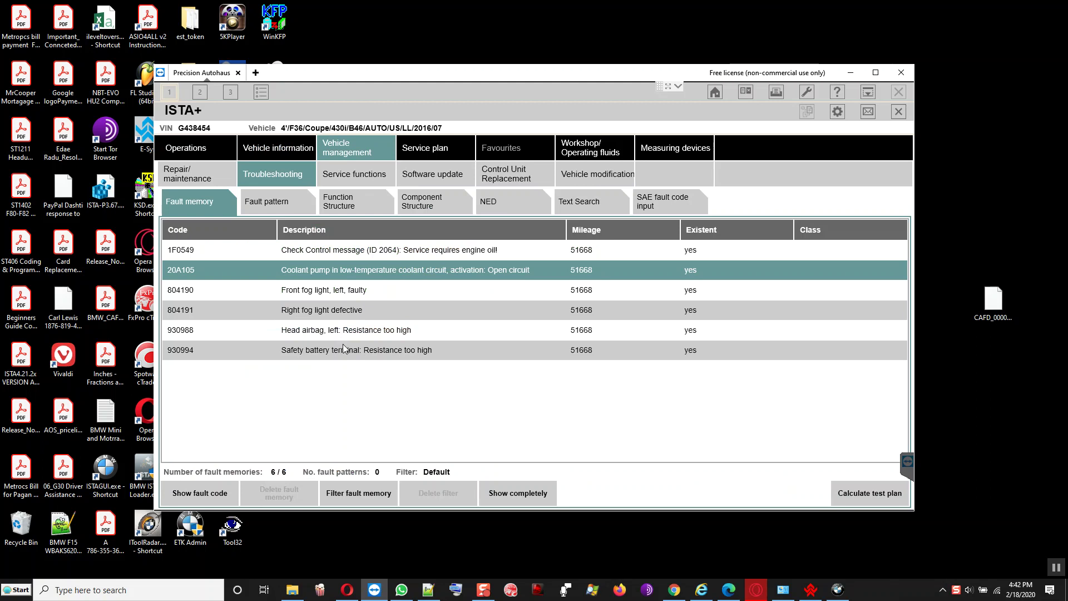
click(312, 315)
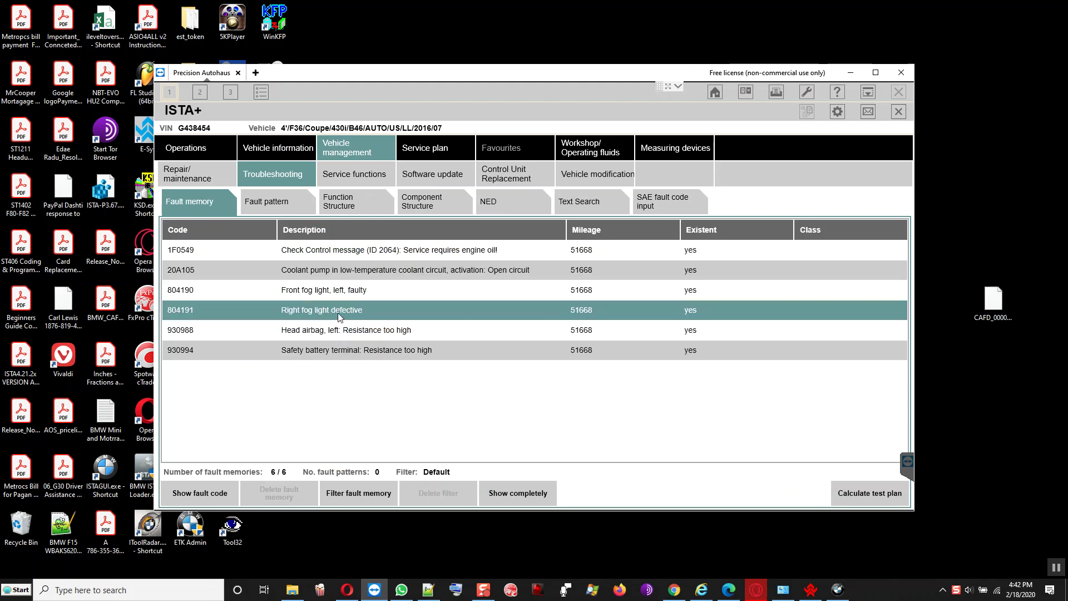
click(310, 292)
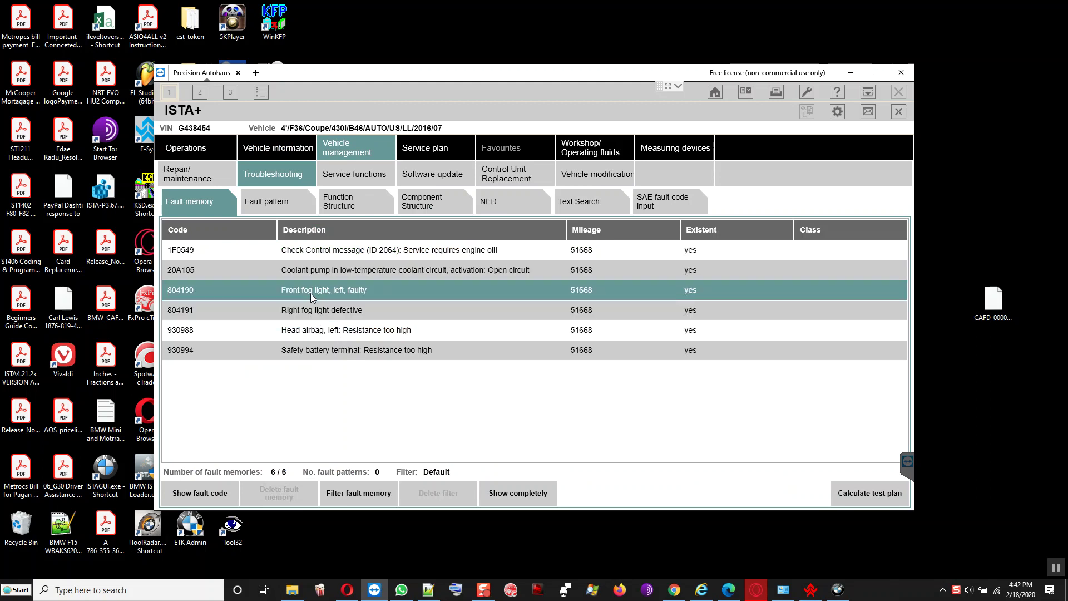
click(350, 310)
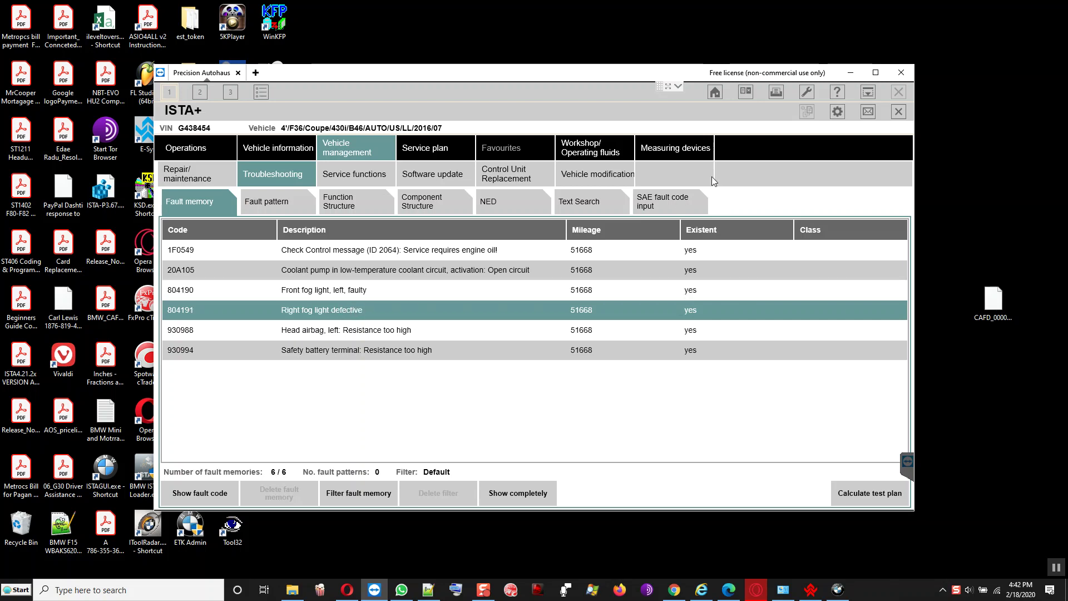
- Switch to E-Sys and locate CAFD_00000794_018_070_003.ncd in the C:\Data\CAF folder
key(alt+Tab)
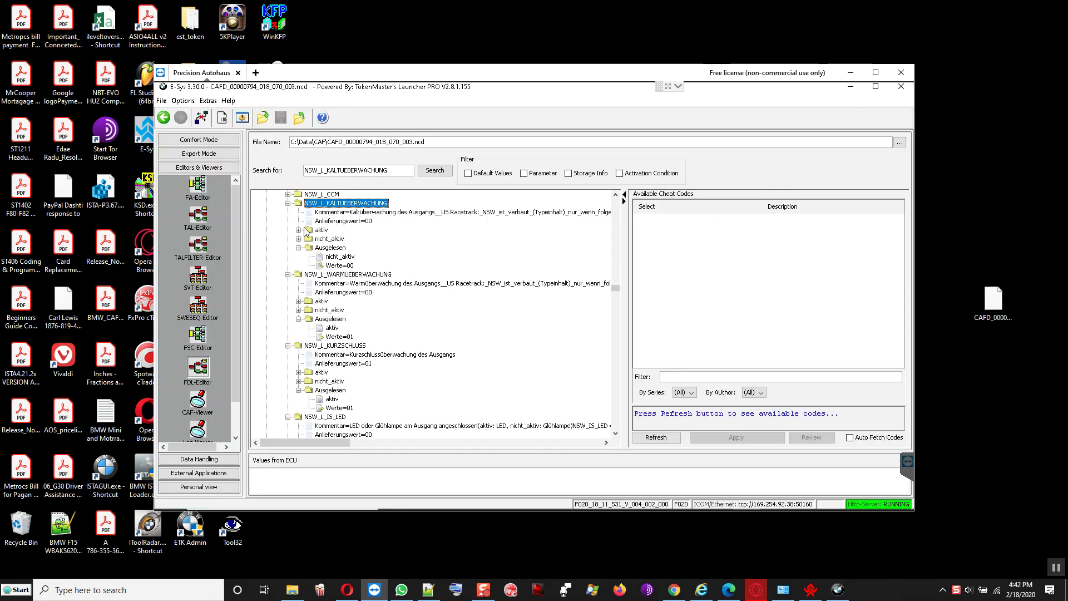
click(472, 503)
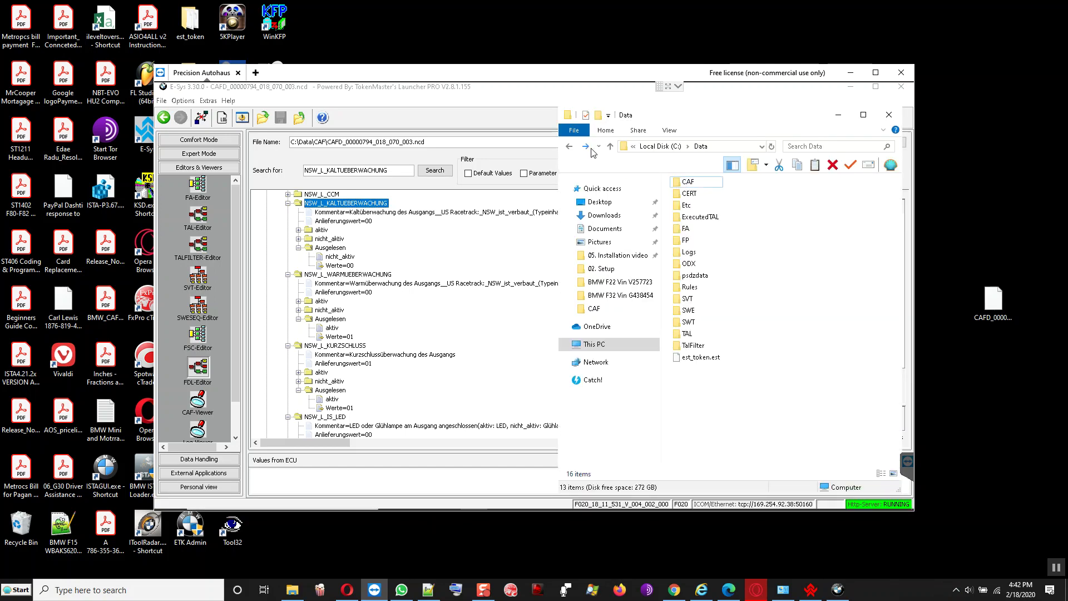
click(585, 146)
click(708, 395)
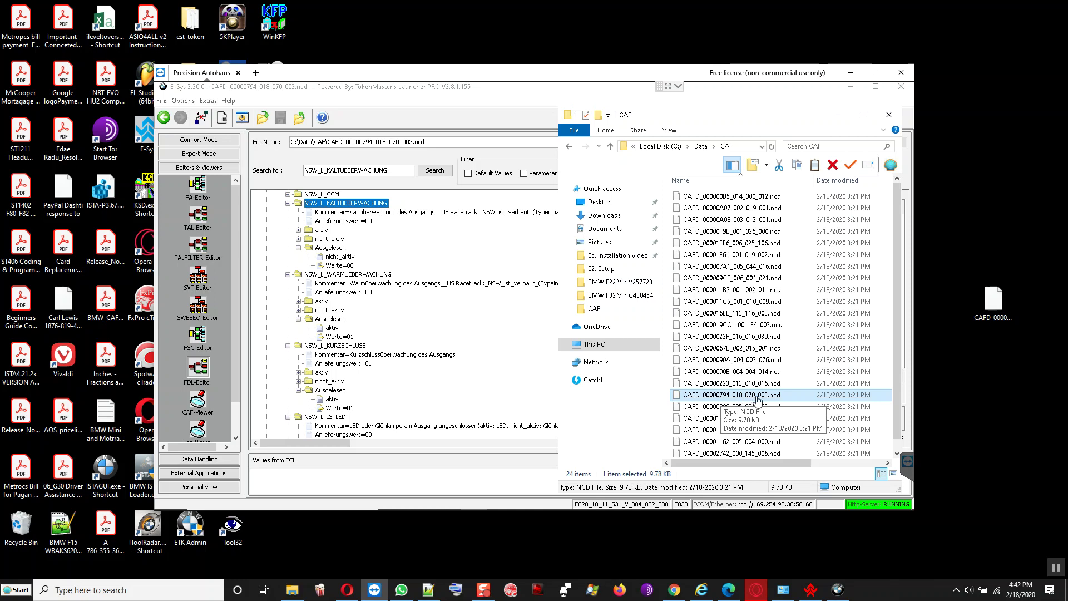
- In TAL-Calculating, read and activate the vehicle order, and read the actual SVT from the VCM
click(196, 141)
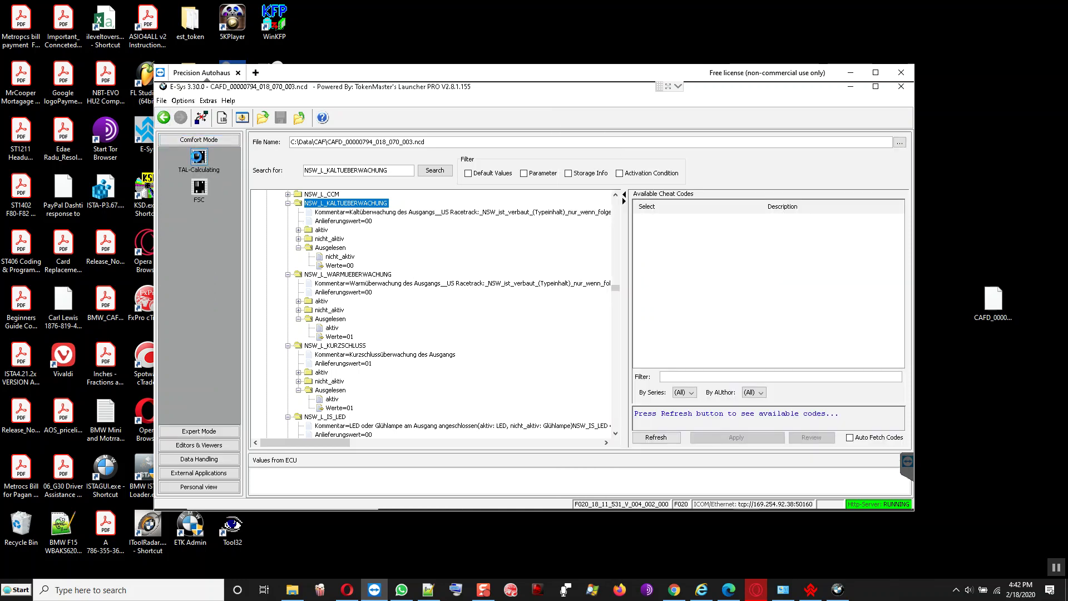
click(199, 157)
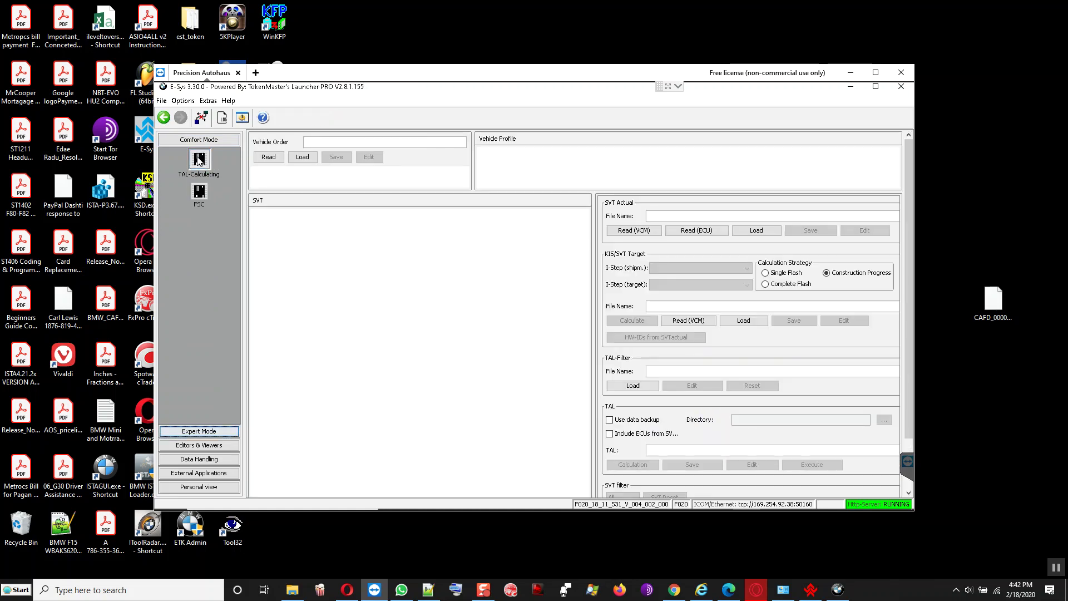
click(264, 157)
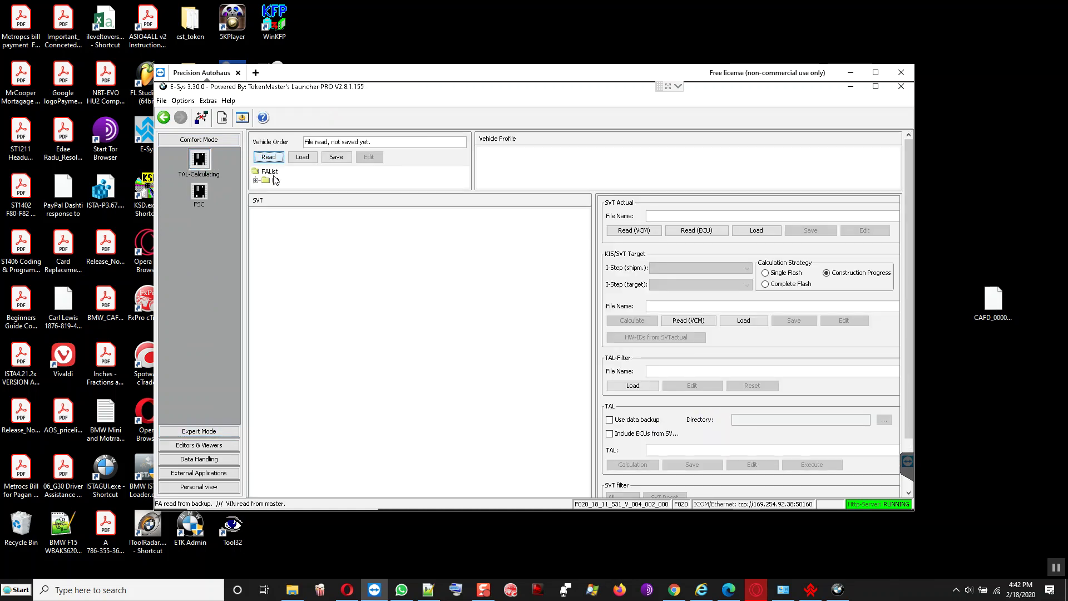
right_click(277, 181)
click(300, 187)
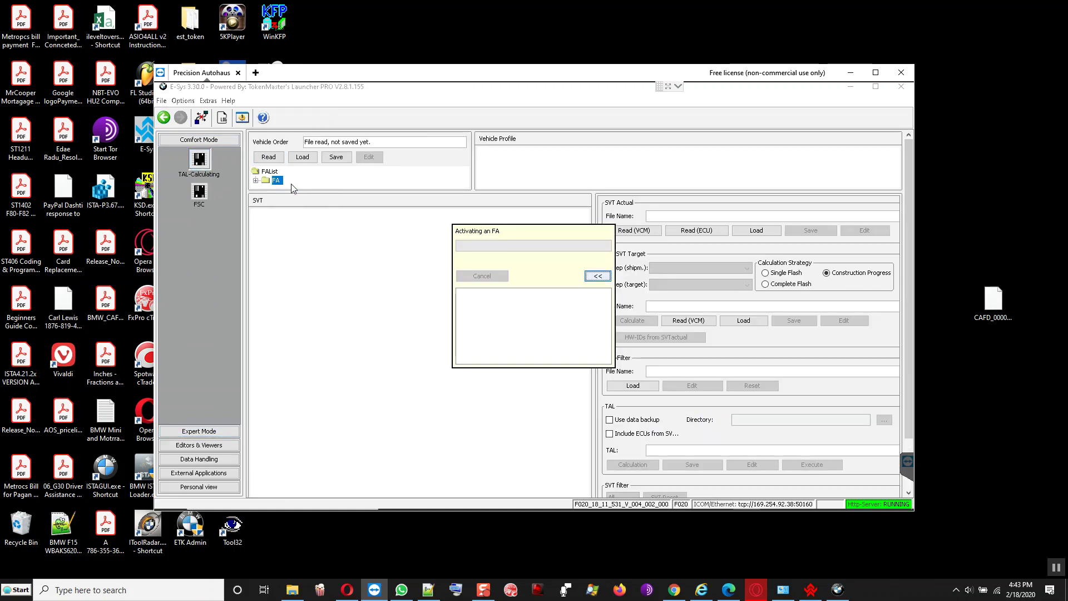
click(621, 231)
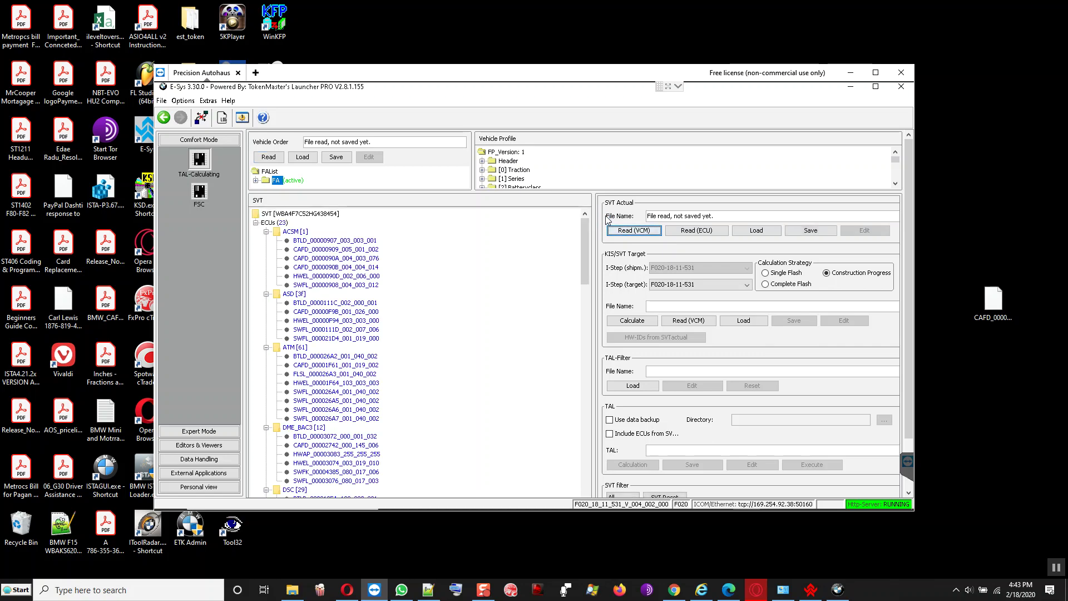
- Find CAFD_00000794_018_070_003 under FEM_BODY [40] in the SVT and compare it with the file in the CAF folder
scroll(328, 279, down, 10)
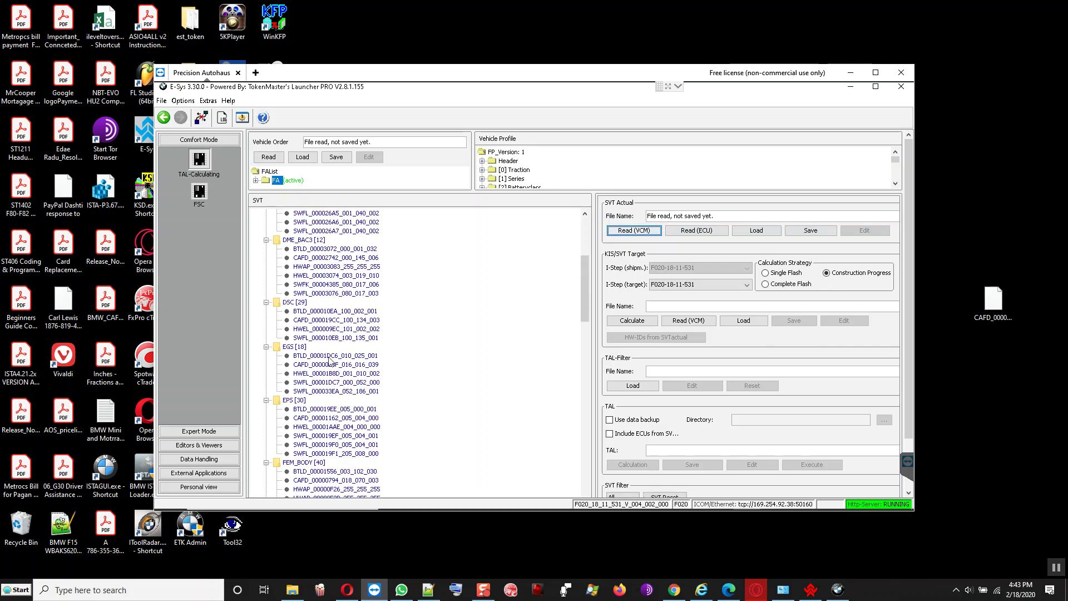
click(290, 330)
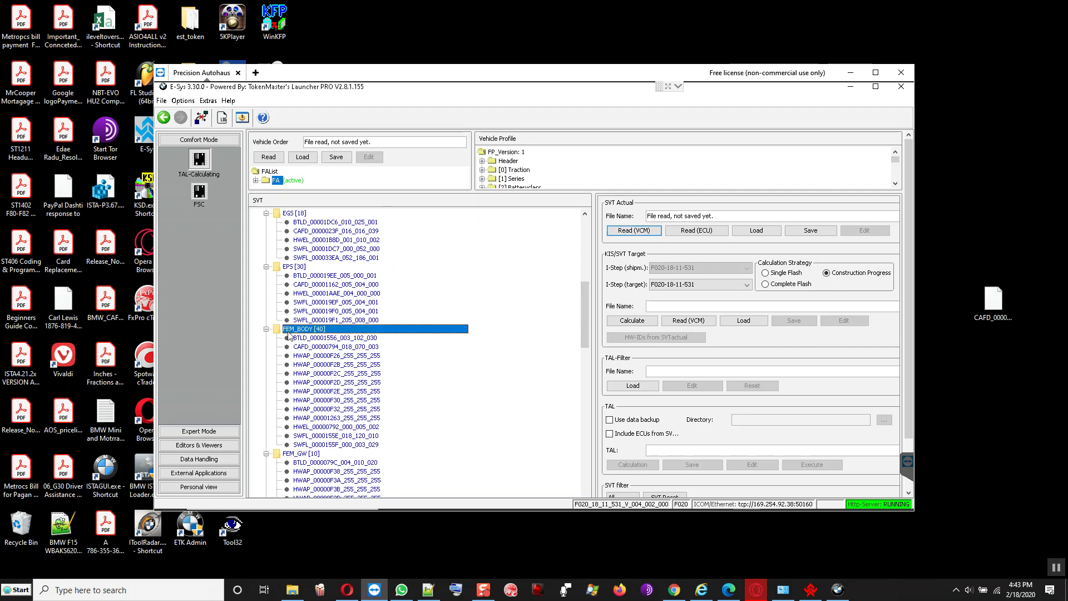
click(329, 347)
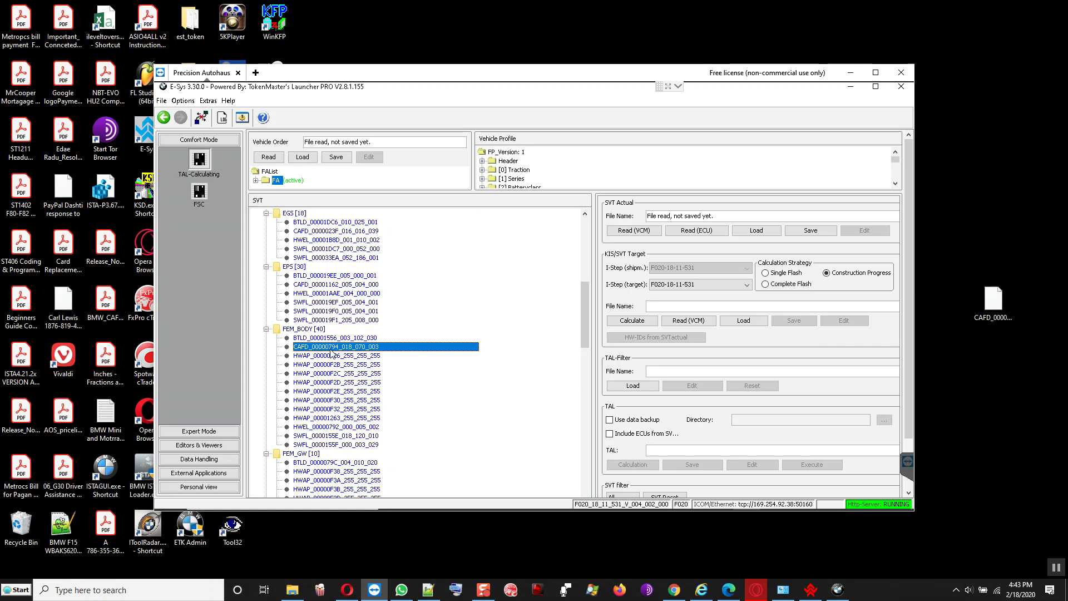
click(471, 499)
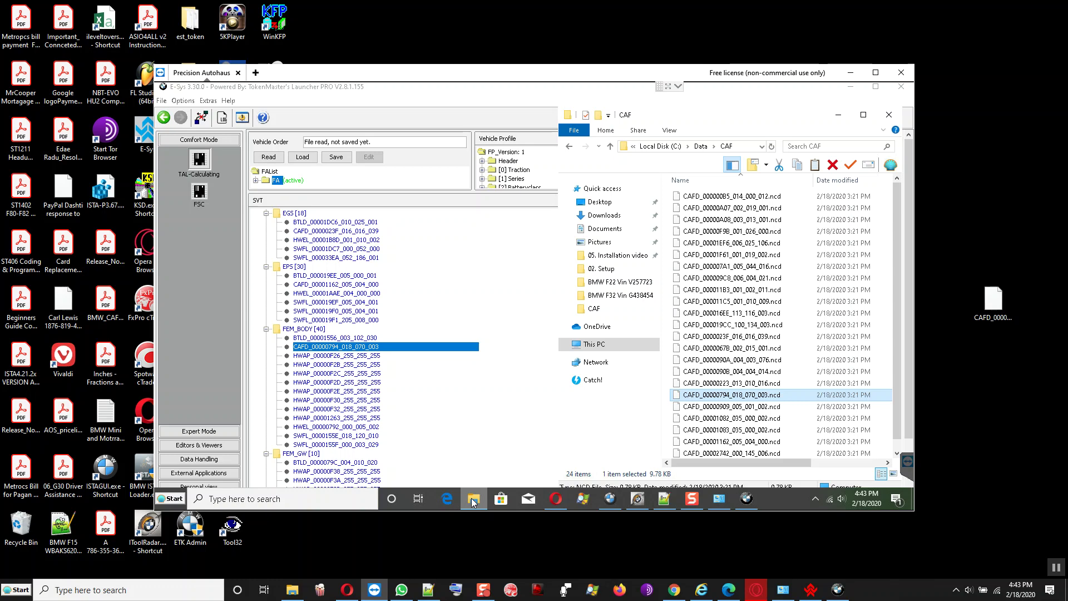
click(471, 500)
- Return to the PDL-Editor, and select the NSW_L and NSW_R settings list in the browser's F32 LED fog lights forum post
click(198, 445)
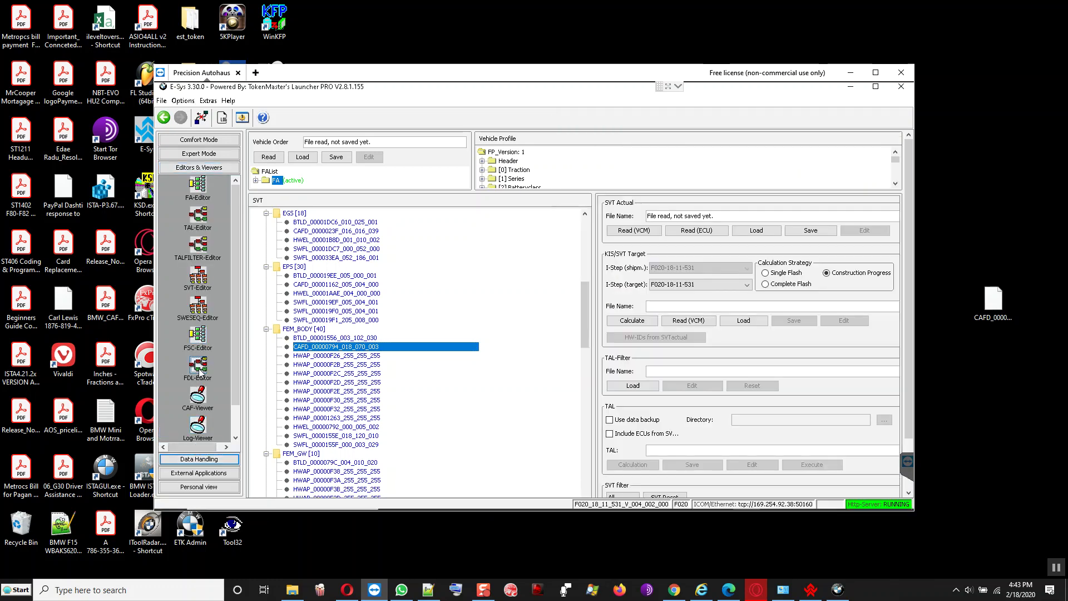
click(202, 371)
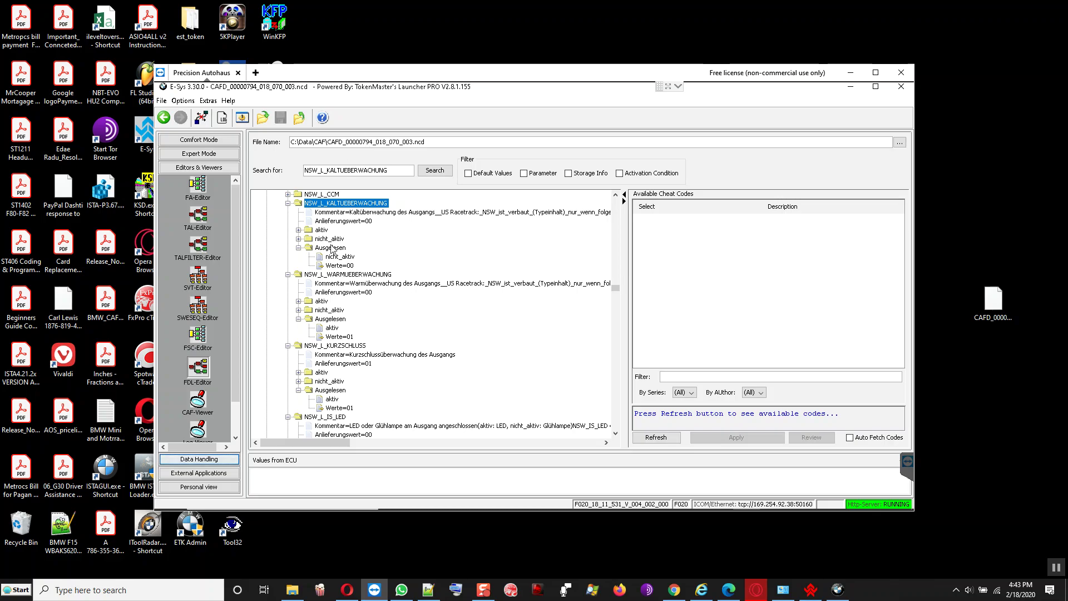
click(347, 591)
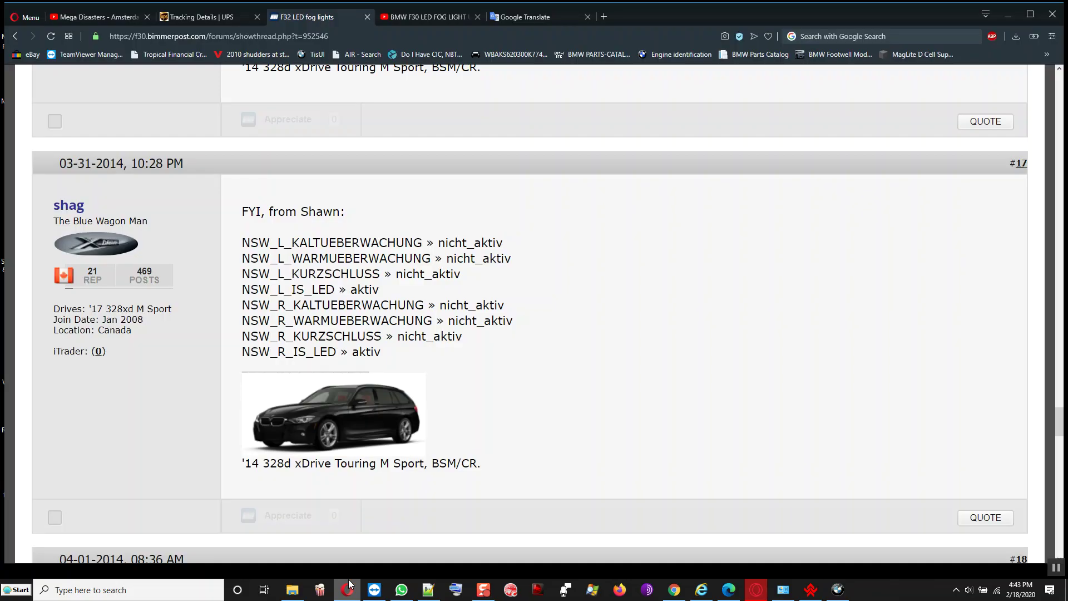
drag(243, 242, 408, 351)
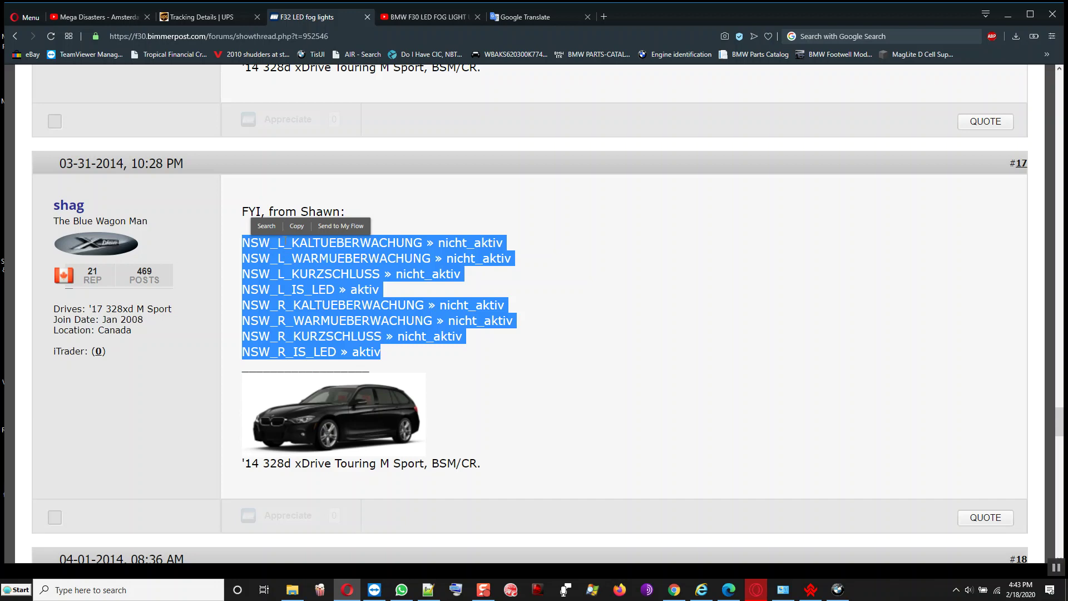
key(ctrl+c)
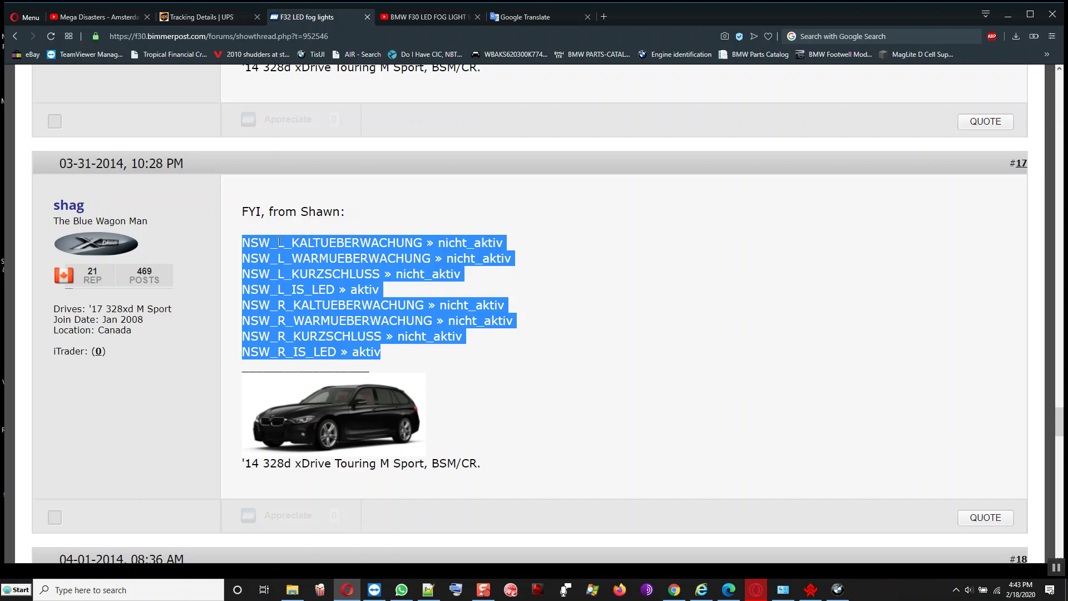
- In Google Translate, put the three German terms on separate lines, remove "and", and play their pronunciation
click(513, 19)
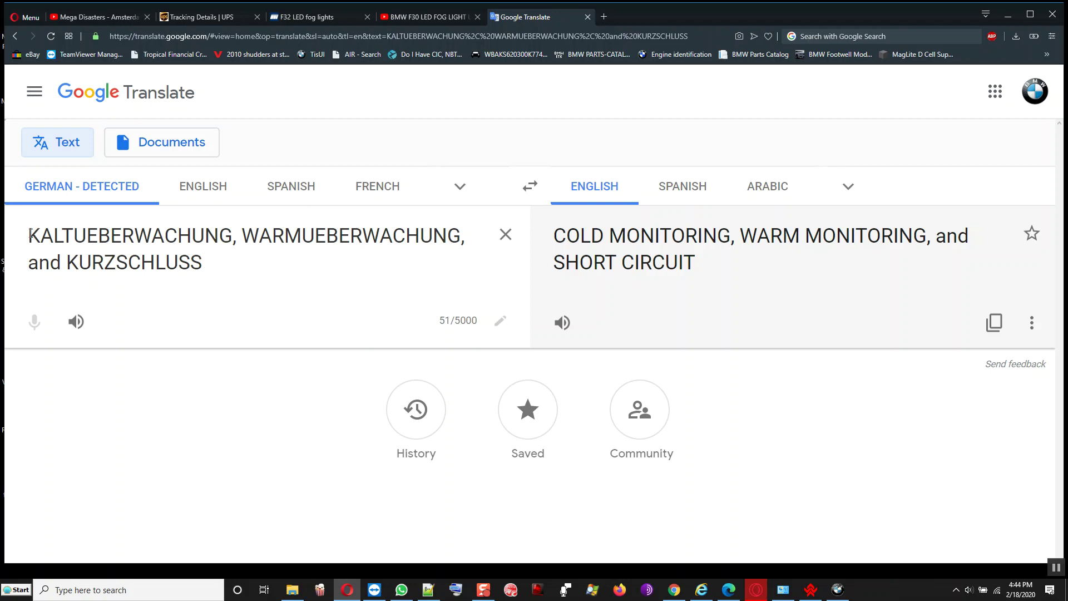
click(77, 323)
click(243, 236)
key(Return)
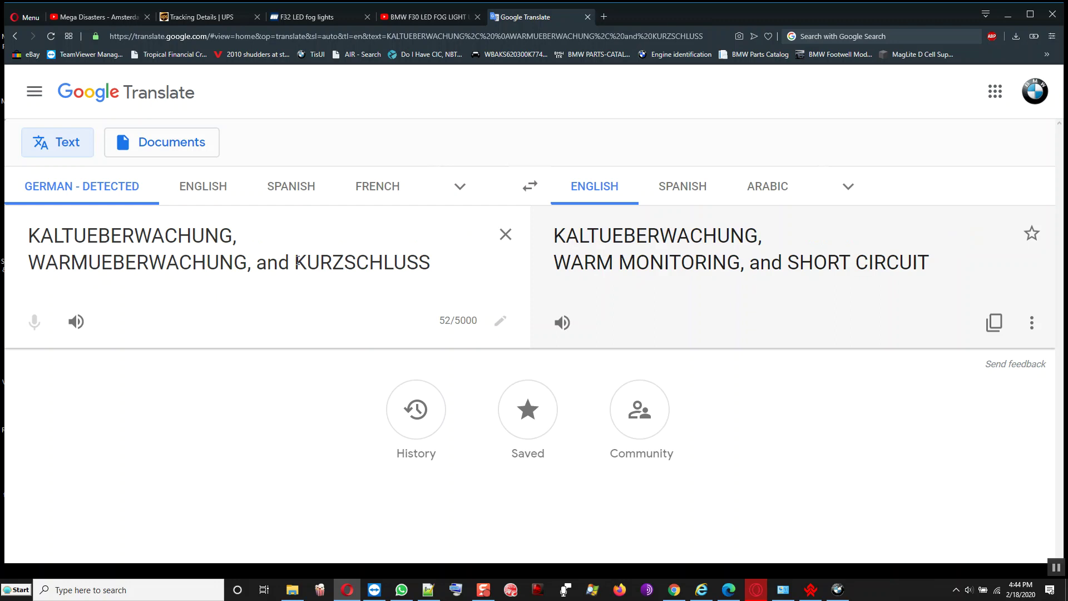
click(300, 260)
key(Return)
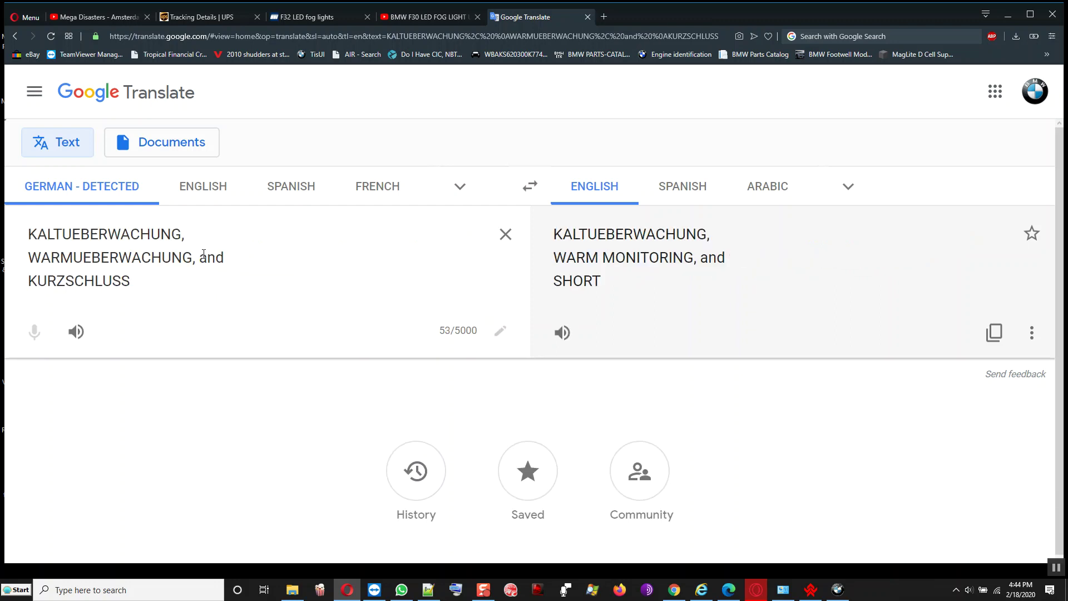
drag(200, 257, 258, 261)
key(BackSpace)
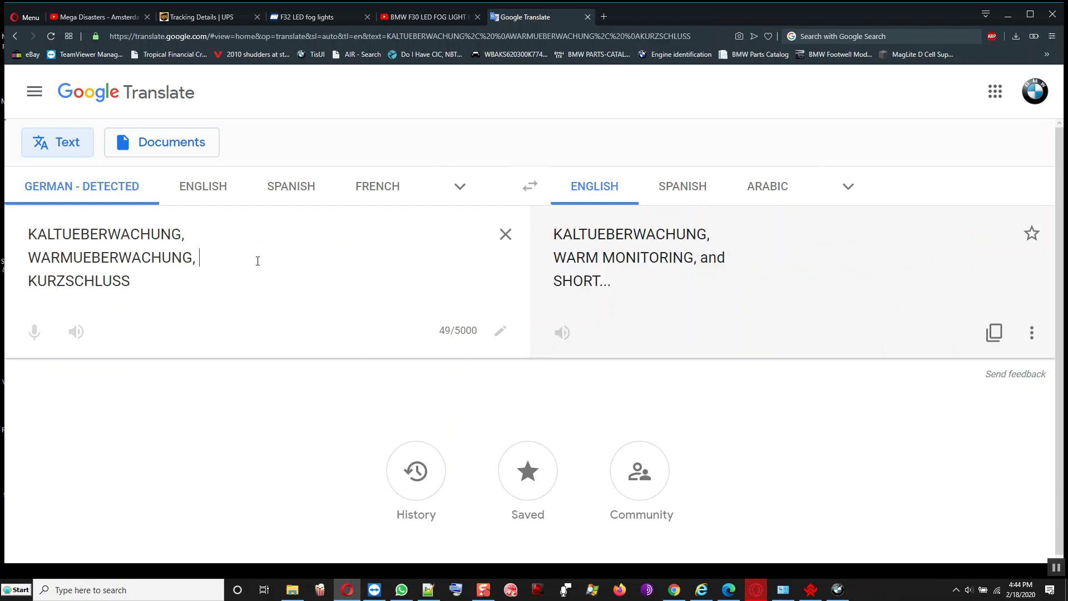
click(77, 331)
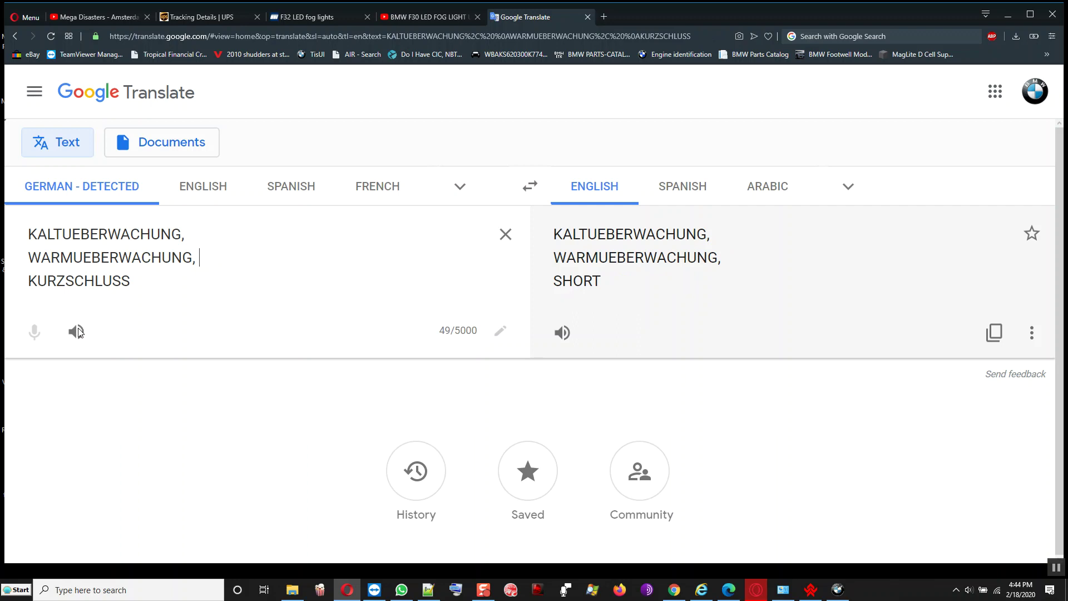
double_click(598, 273)
- Replace the source text with "KALTUEBERWACHUNG, WARMUEBERWACHUNG, and KURZSCHLUSS" and examine the English translation
drag(27, 233, 152, 283)
right_click(131, 248)
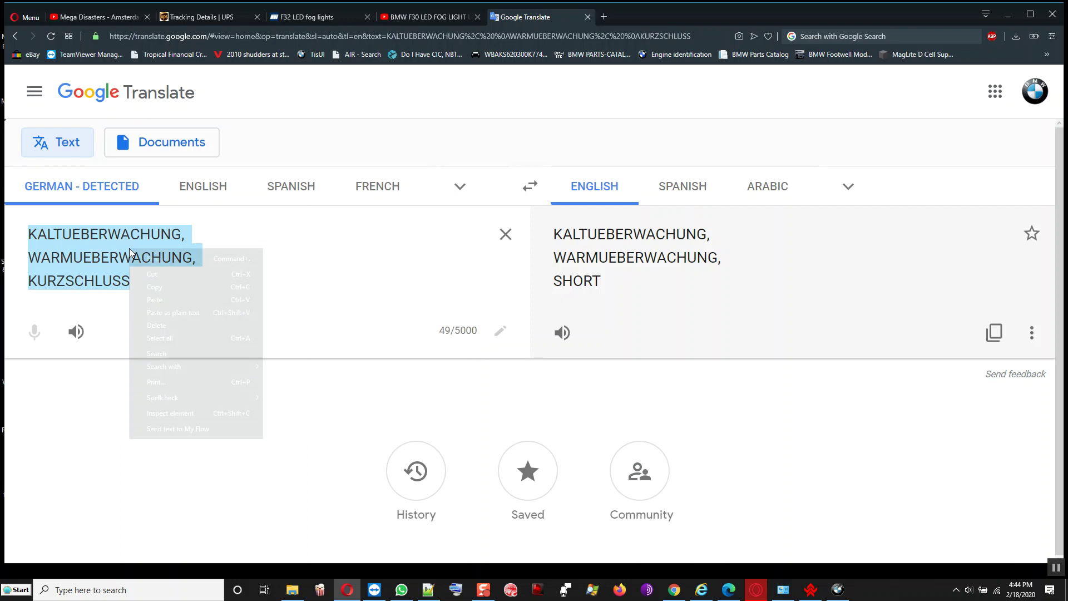
click(158, 296)
triple_click(702, 239)
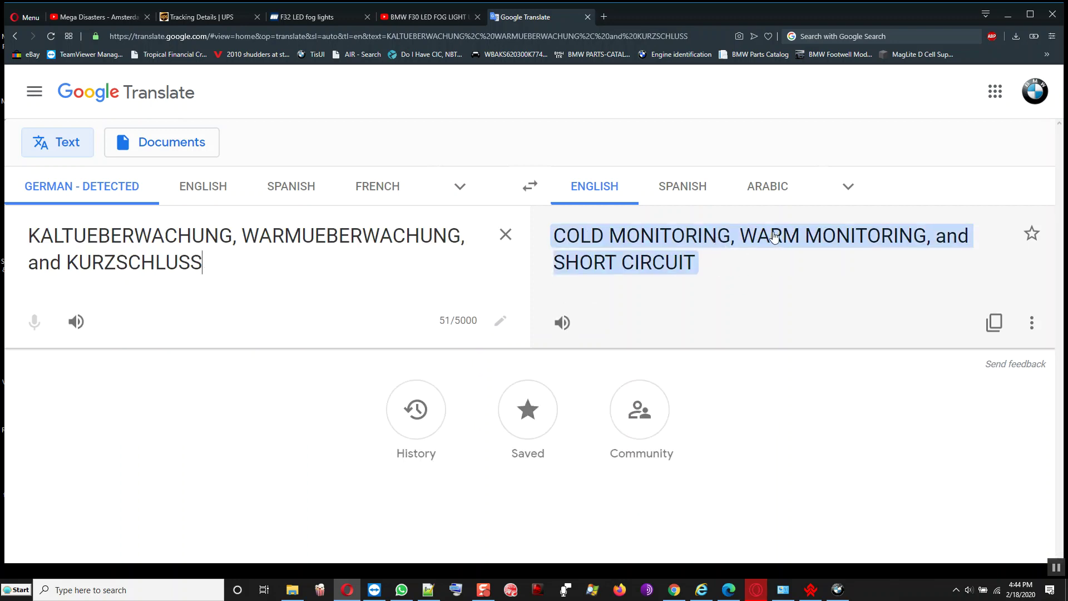
click(627, 280)
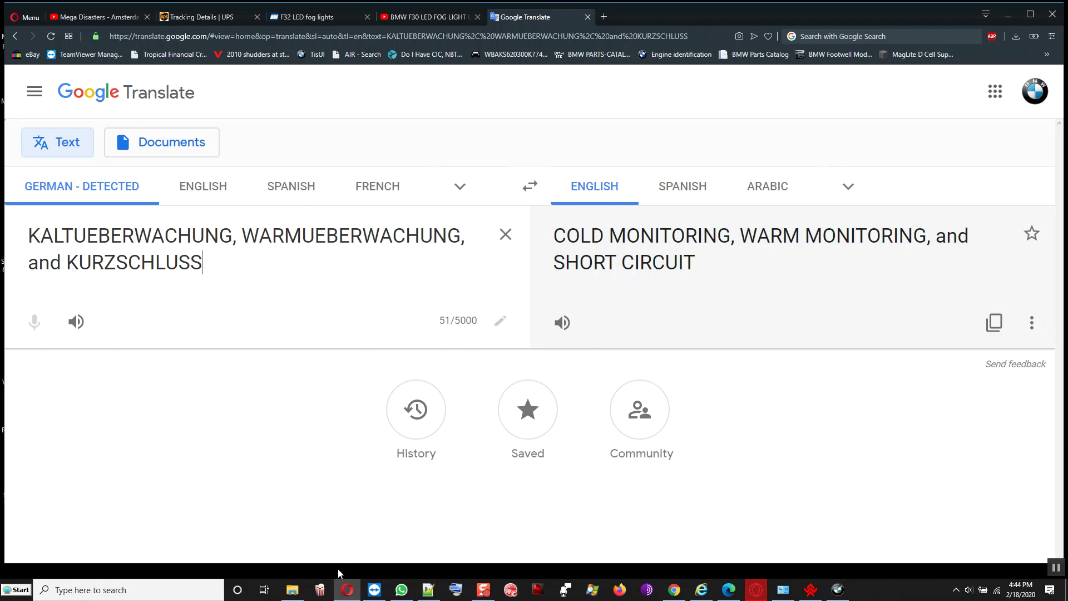
- Switch back to E-Sys and collapse NSW_L_KALTUEBERWACHUNG, NSW_L_WARMUEBERWACHUNG, NSW_L_KURZSCHLUSS and NSW_L_IS_LED in the coding tree
click(347, 589)
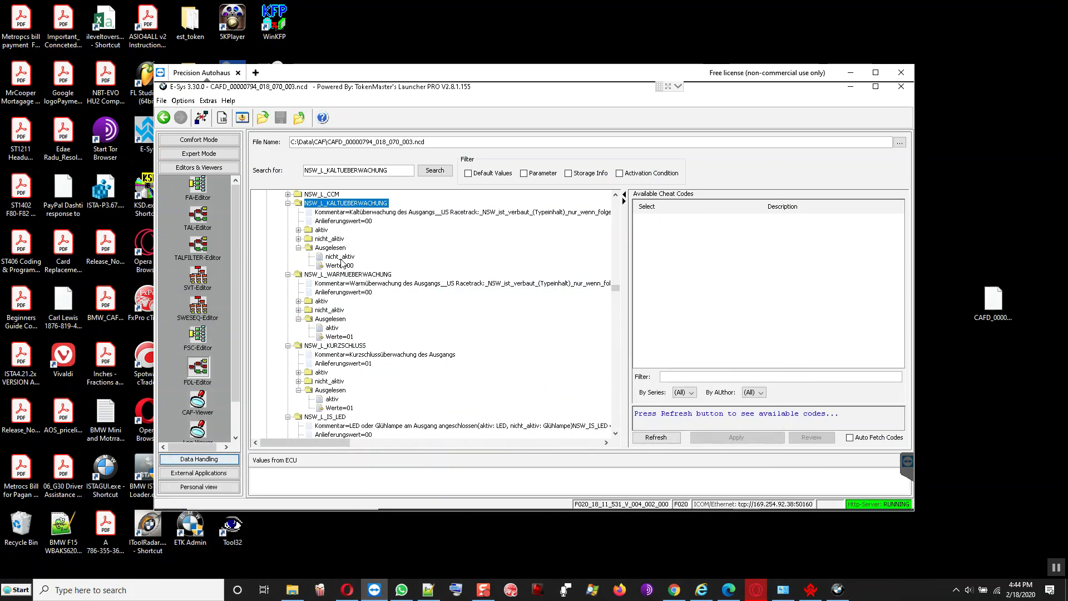
click(299, 248)
click(288, 203)
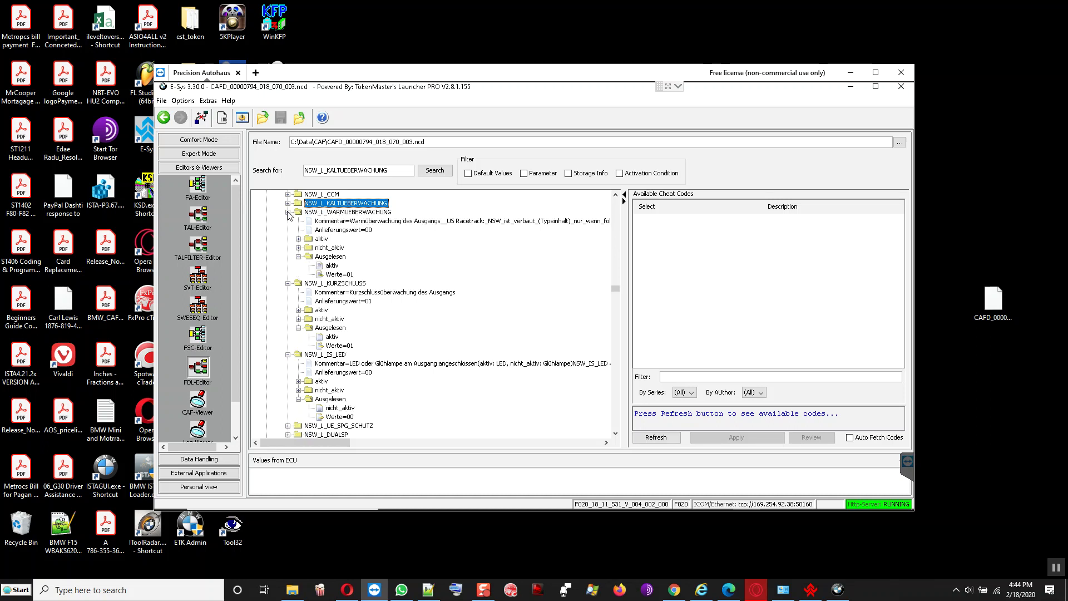
click(288, 212)
click(288, 220)
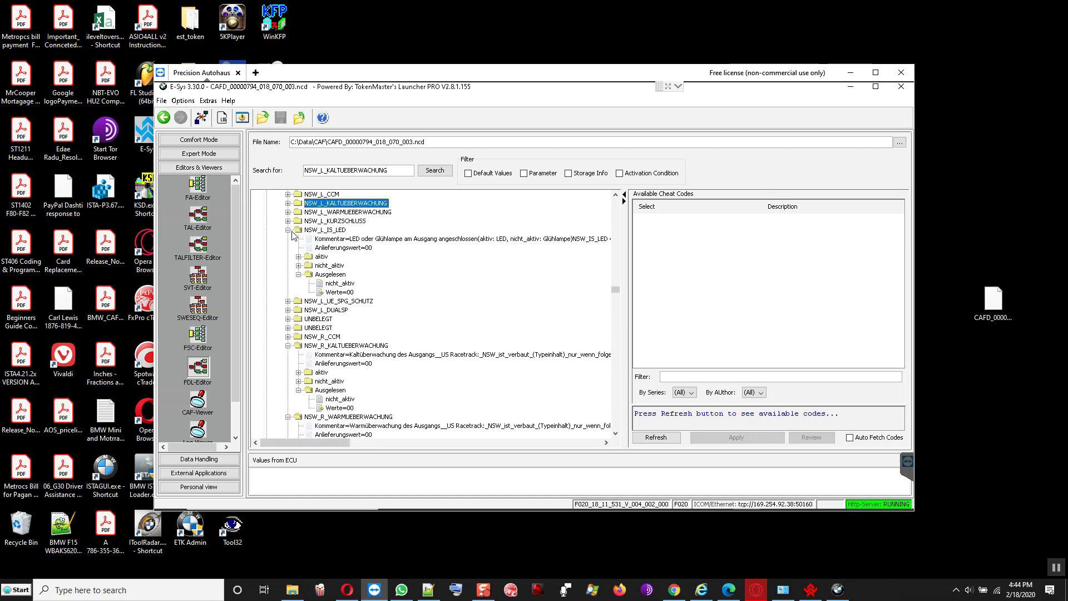
click(288, 230)
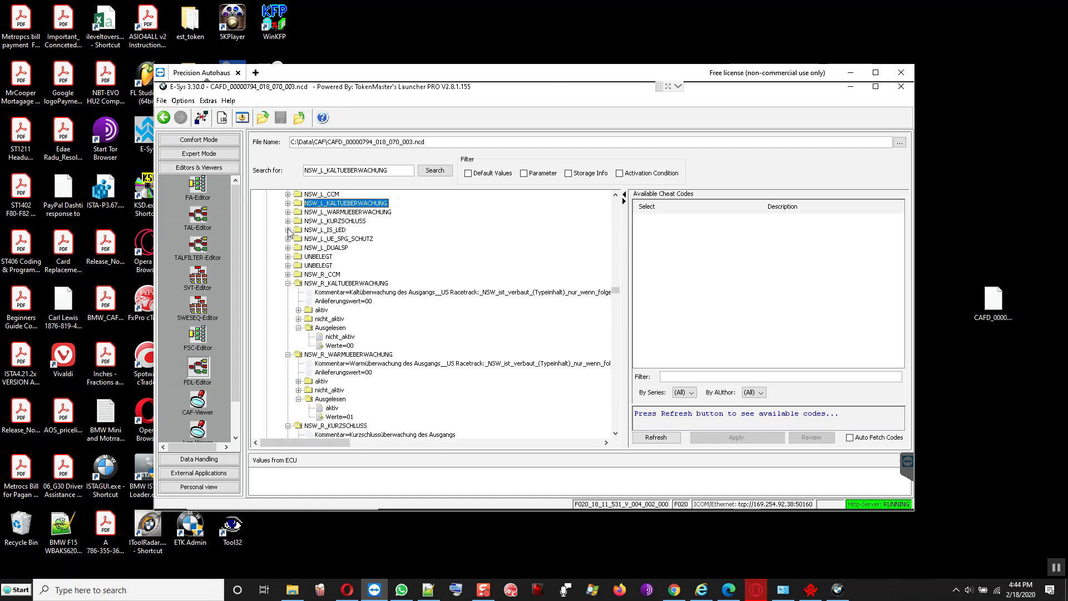
- Collapse NSW_R_KALTUEBERWACHUNG, NSW_R_WARMUEBERWACHUNG, NSW_R_KURZSCHLUSS and NSW_R_IS_LED in the coding tree
click(288, 284)
click(288, 292)
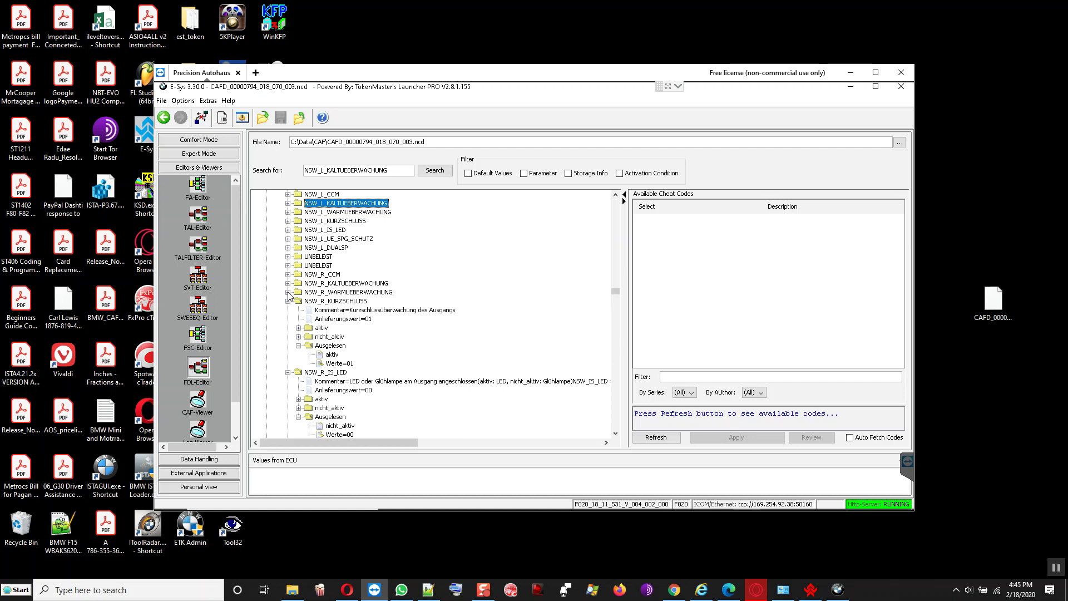
click(288, 301)
click(288, 310)
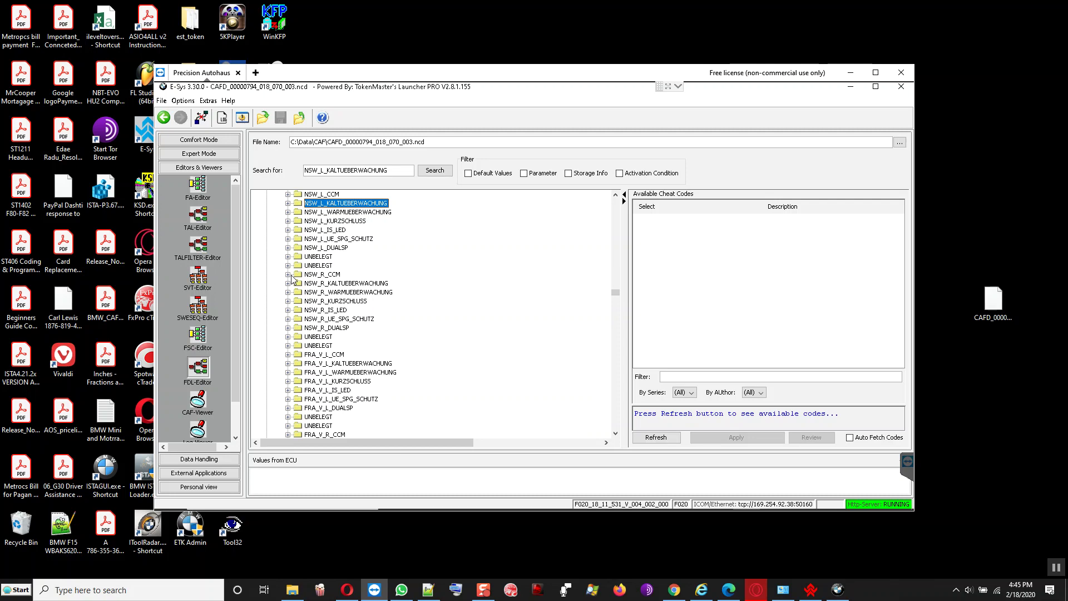
- Locate and select the 3000 EcuHwConfiguration group at the start of the coding tree
scroll(292, 278, up, 11)
scroll(292, 268, up, 11)
scroll(616, 276, up, 10)
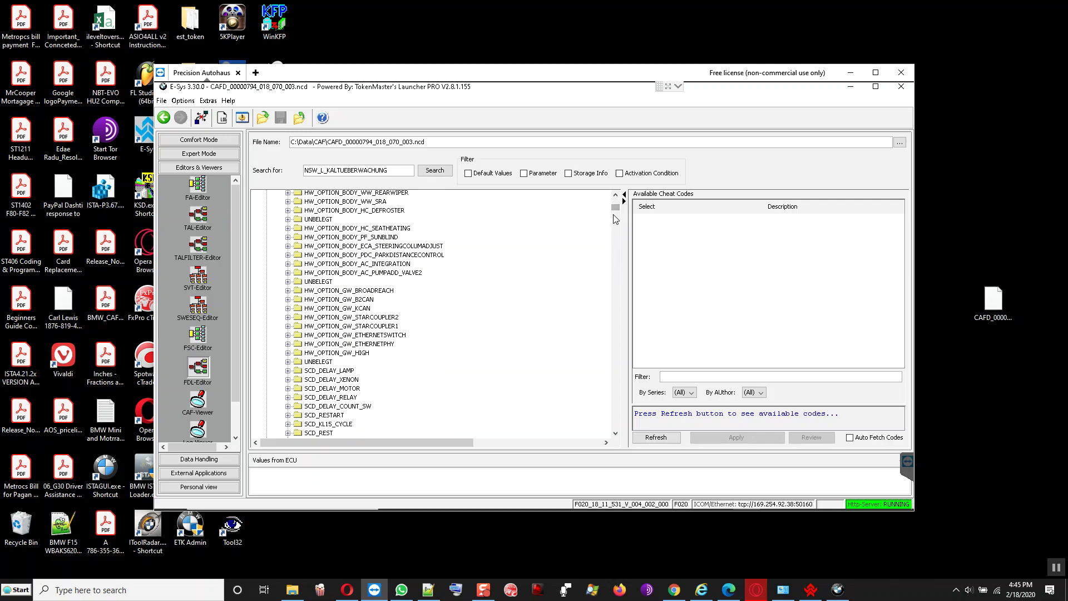
scroll(613, 217, up, 7)
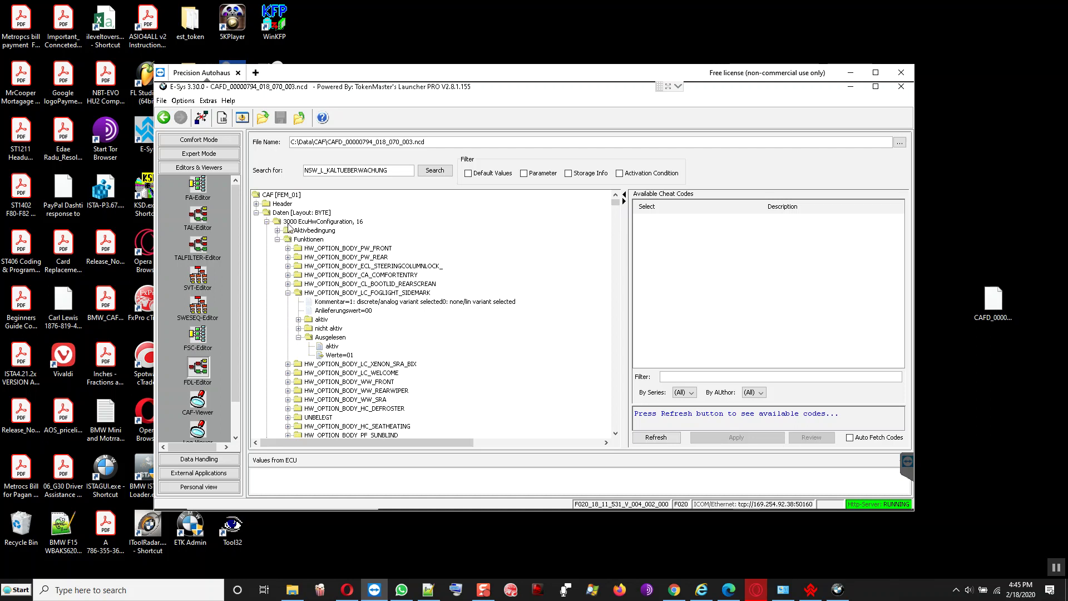
click(294, 224)
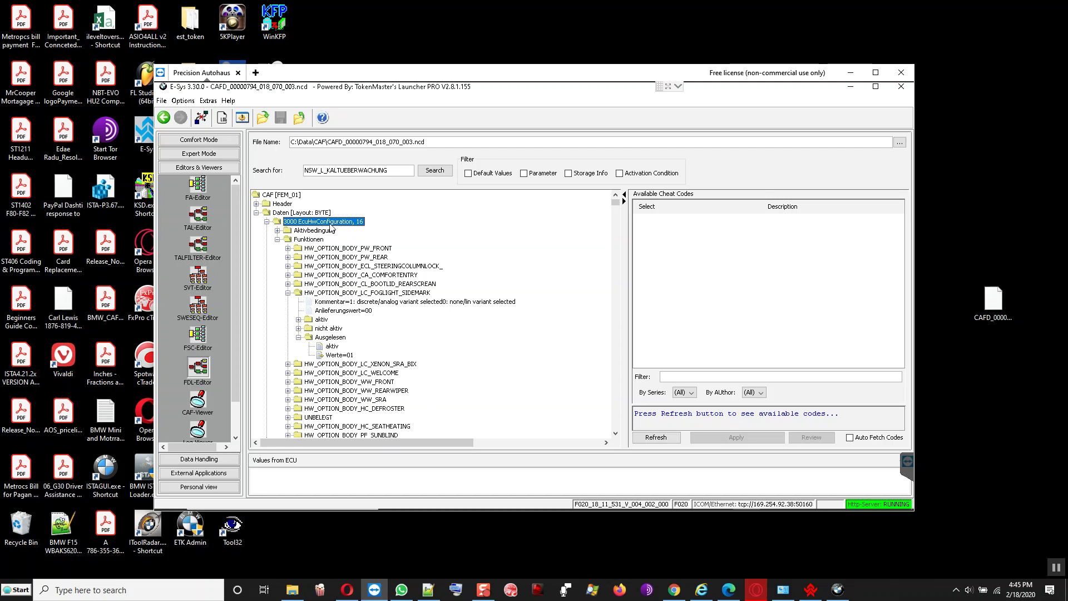
click(267, 222)
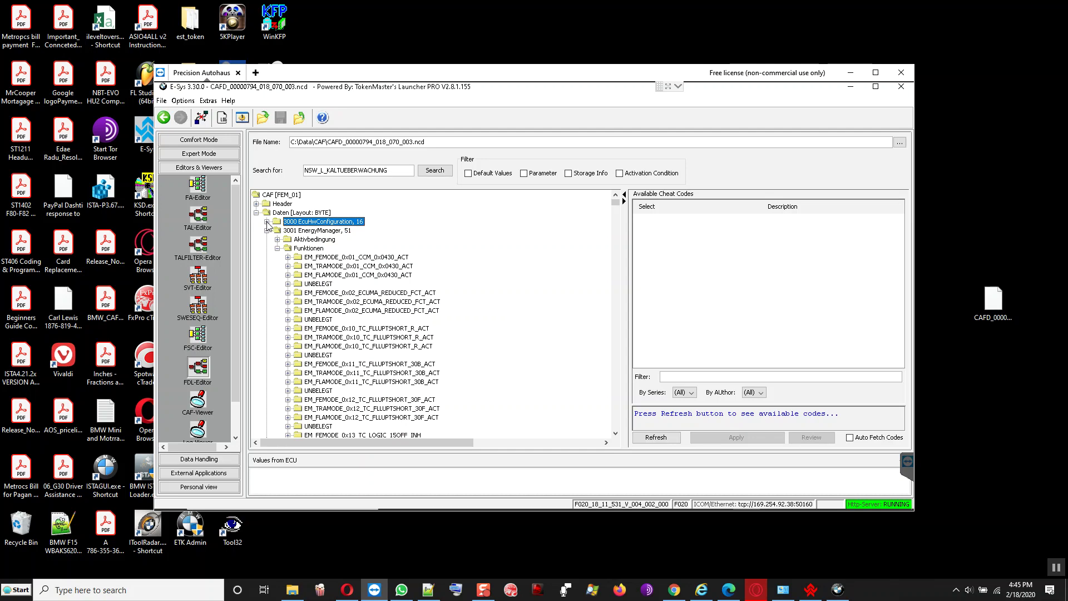
click(266, 221)
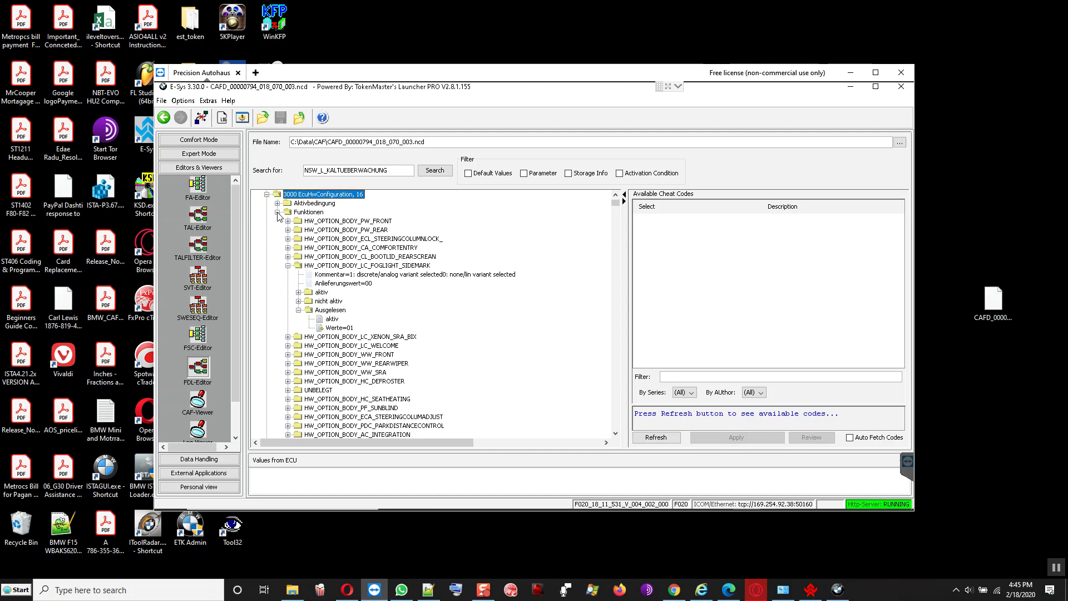
click(277, 212)
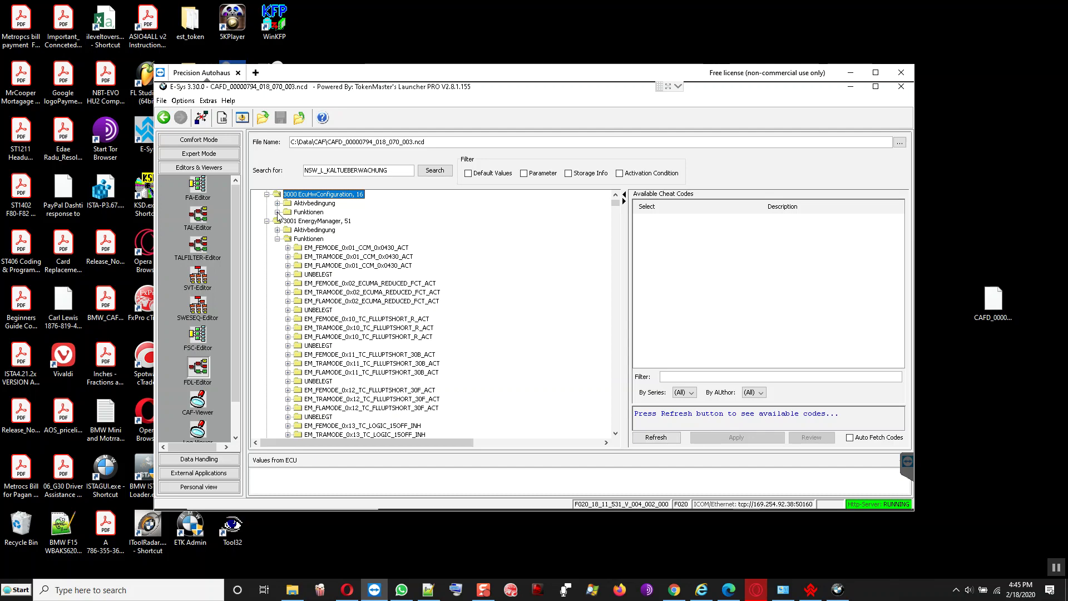
click(277, 212)
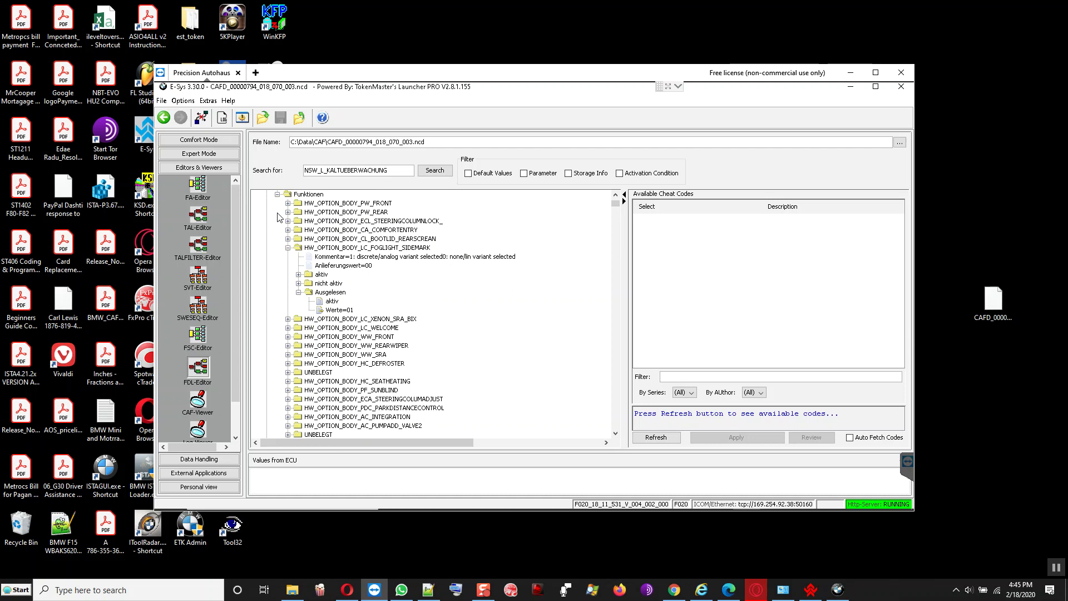
- Collapse the entire coding tree from the CAF [FEM_01] root and expand only the Daten node
scroll(278, 216, up, 2)
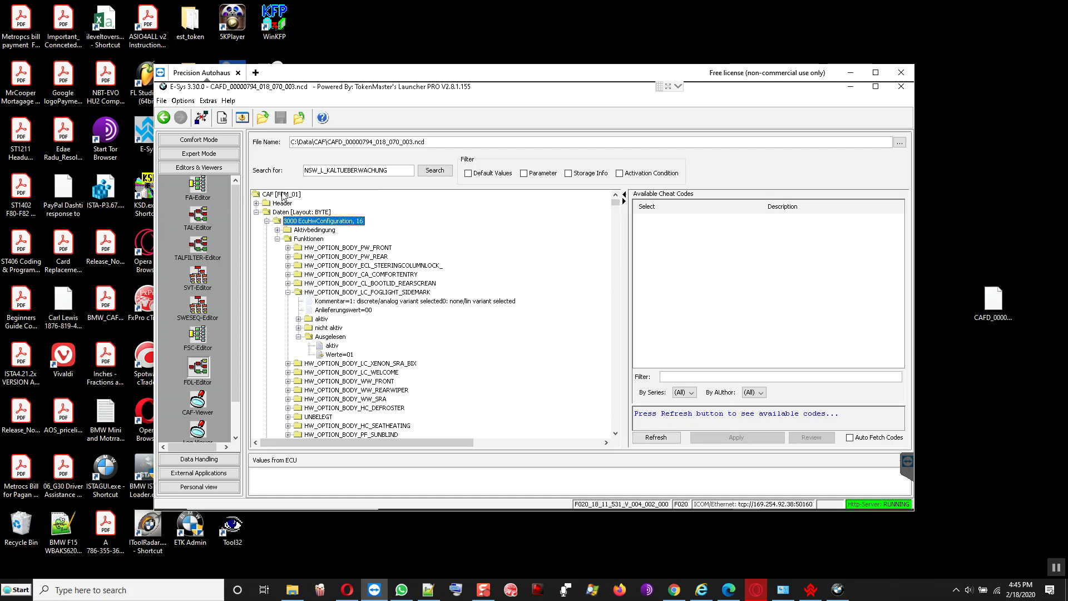
right_click(282, 195)
click(320, 265)
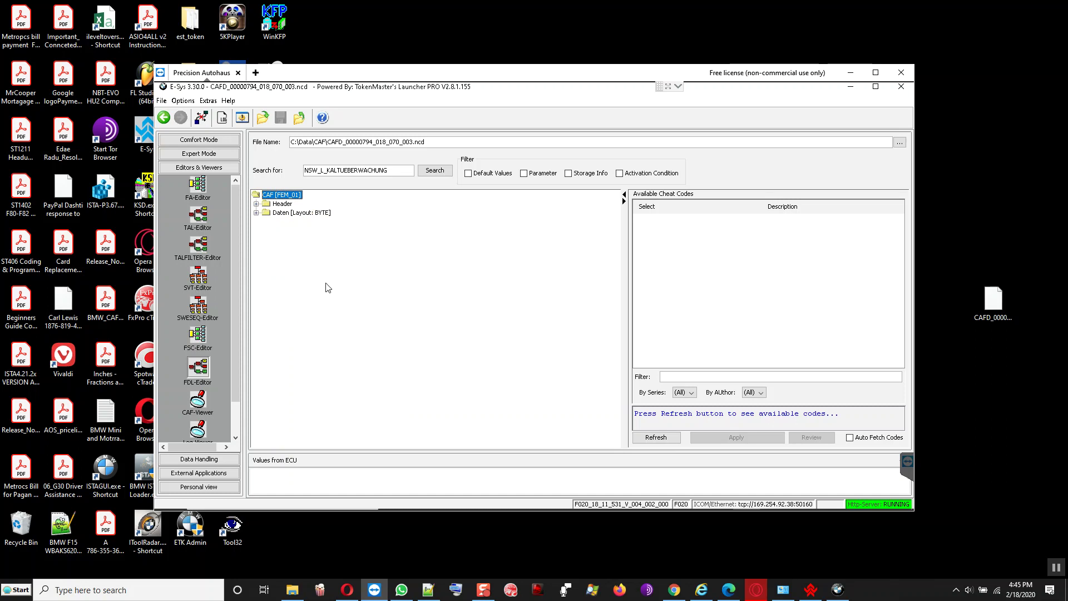
click(256, 212)
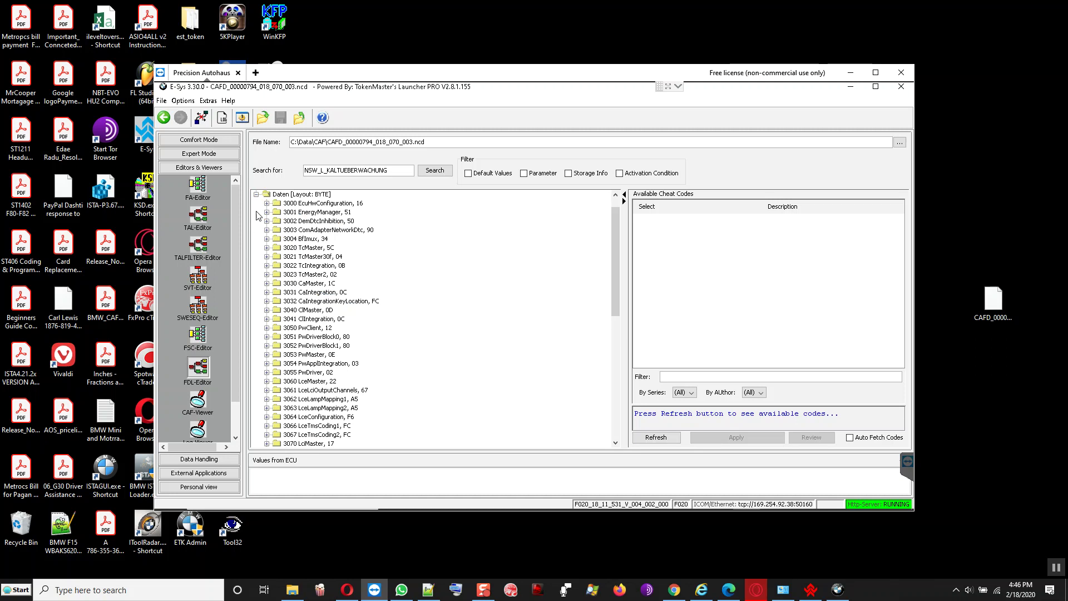
- Search the coding tree for NSW_L_KALTUEBERWACHUNG and select its parent group, 3061 LceLciOutputChannels
click(432, 171)
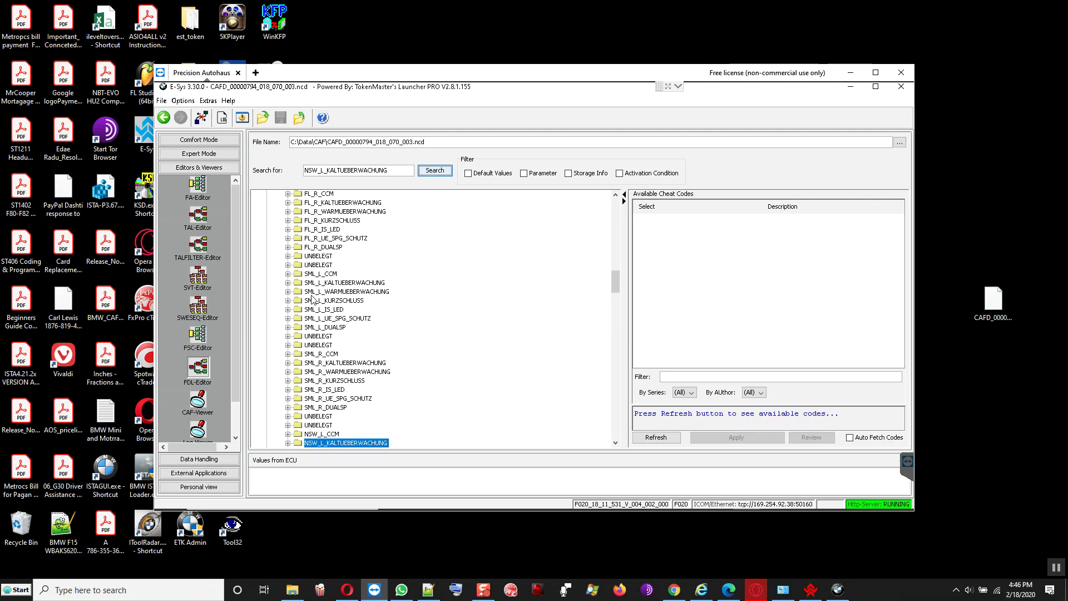
drag(617, 281, 615, 223)
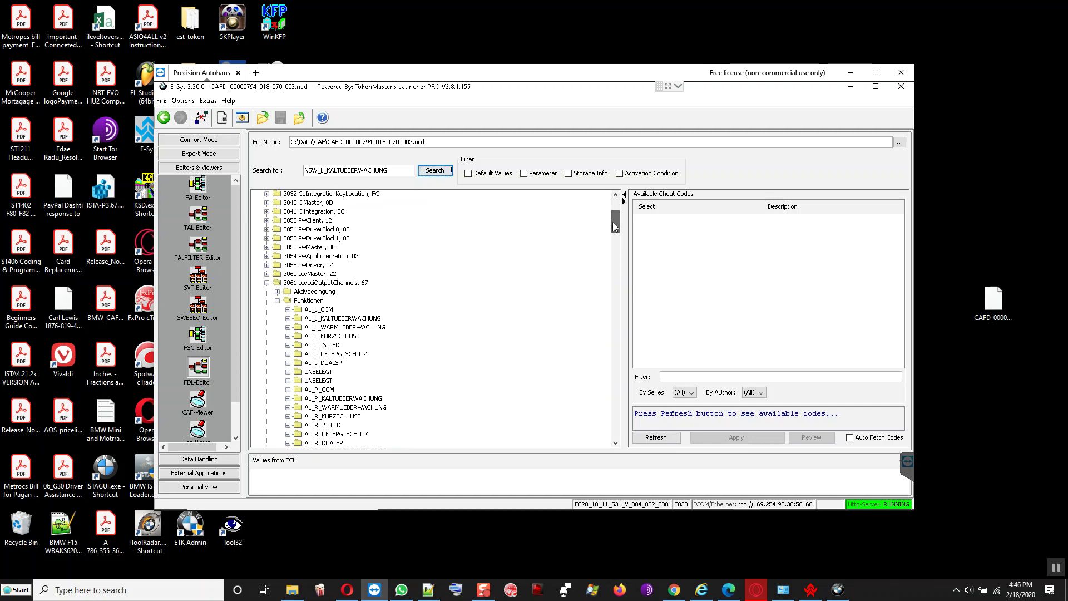
click(298, 284)
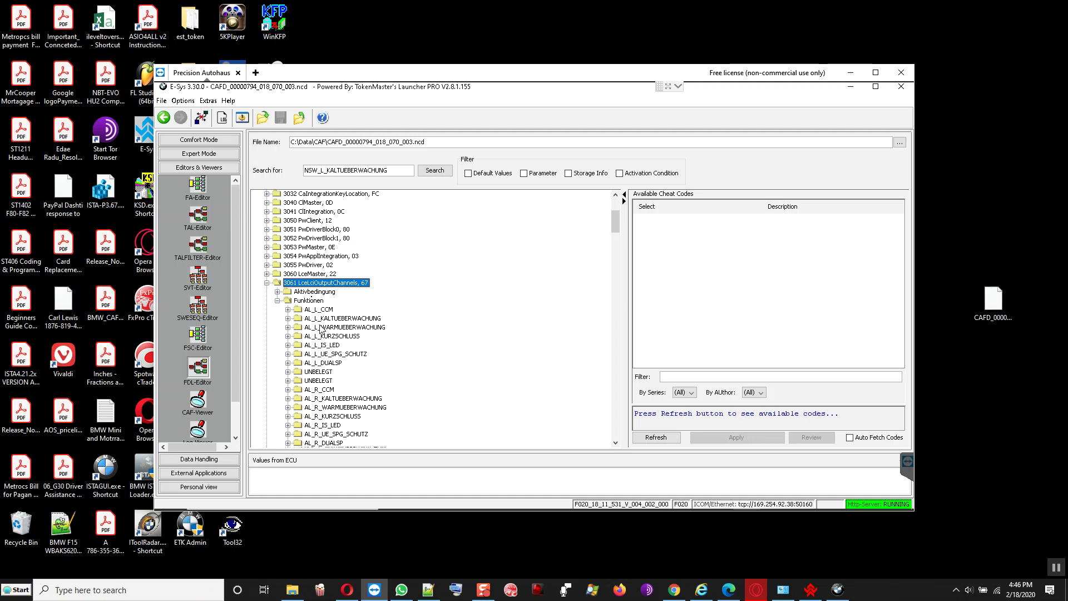
- Locate NSW_L_KALTUEBERWACHUNG, NSW_L_WARMUEBERWACHUNG, NSW_L_KURZSCHLUSS and NSW_L_IS_LED under group 3061, selecting each in turn
scroll(320, 329, down, 15)
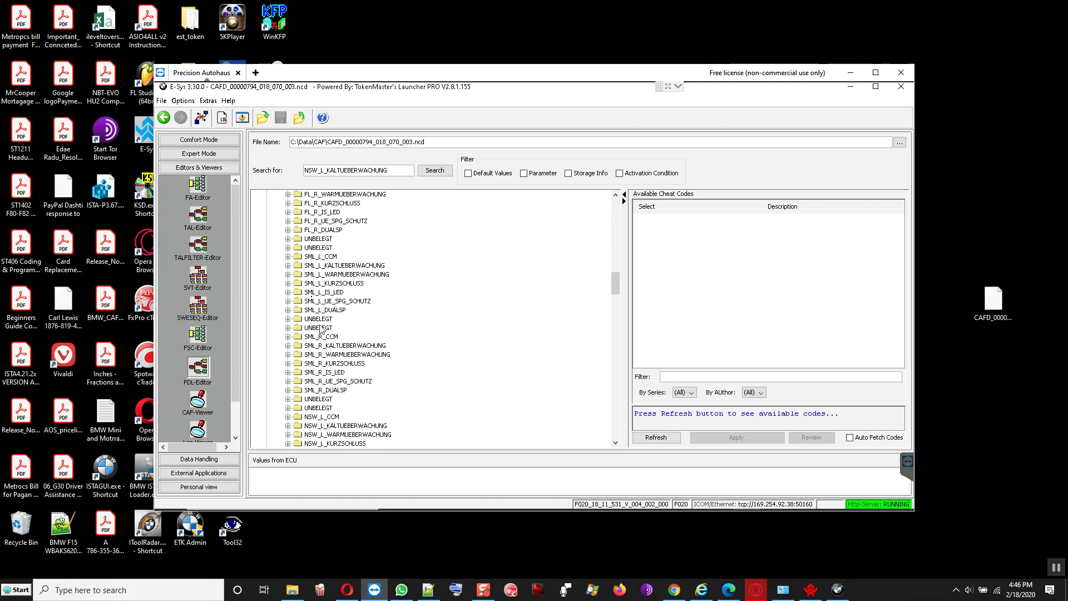
scroll(321, 328, down, 9)
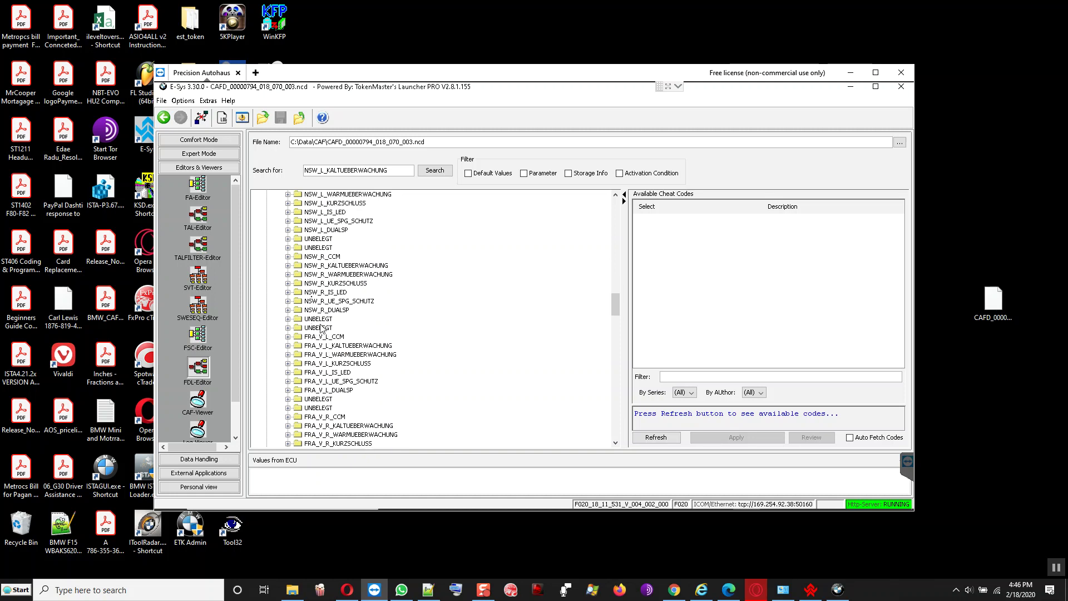
scroll(320, 329, up, 6)
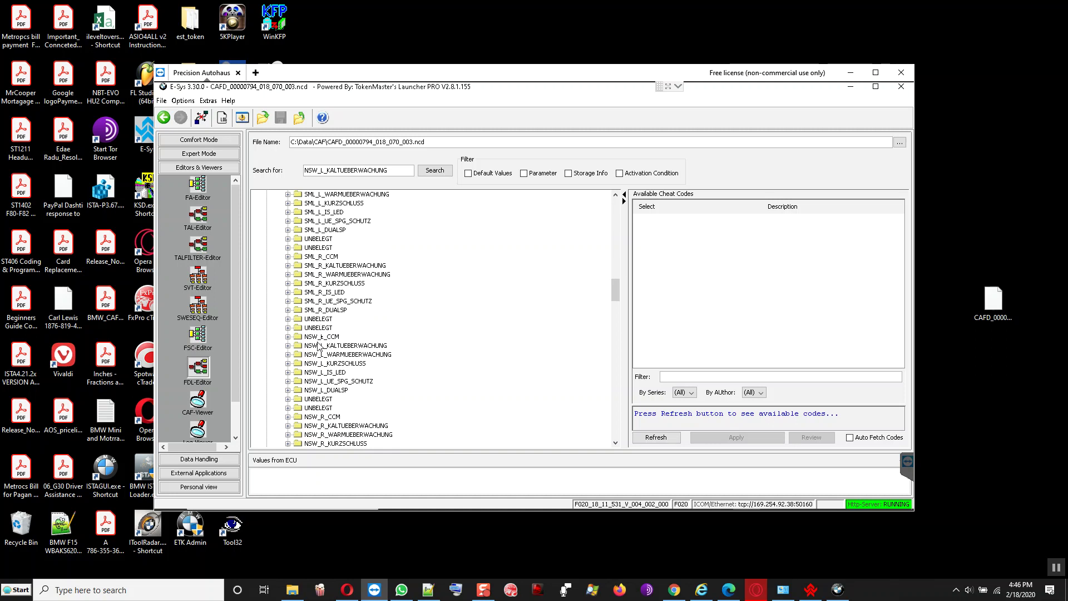
click(318, 345)
scroll(319, 346, down, 1)
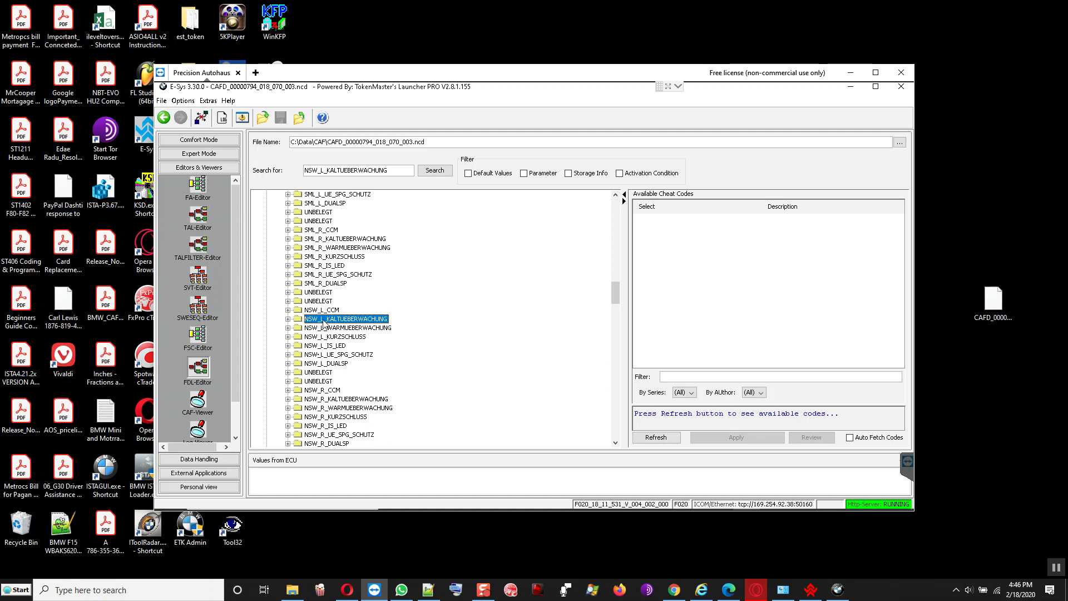
click(326, 328)
click(330, 337)
click(332, 346)
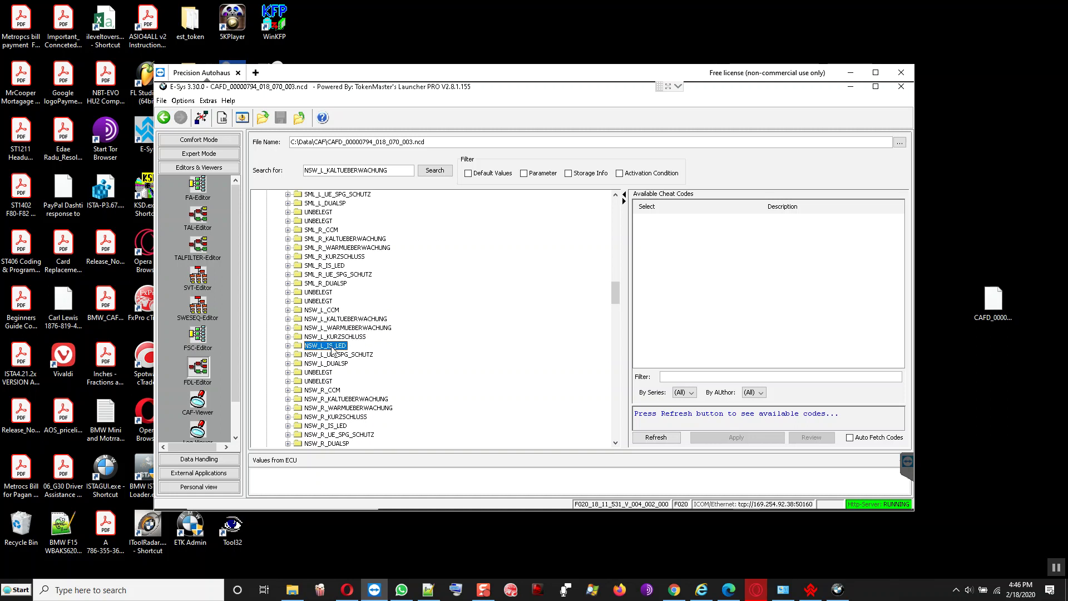
- Select NSW_R_KALTUEBERWACHUNG, NSW_R_WARMUEBERWACHUNG, NSW_R_KURZSCHLUSS and NSW_R_IS_LED one after another in the coding tree
scroll(332, 349, down, 1)
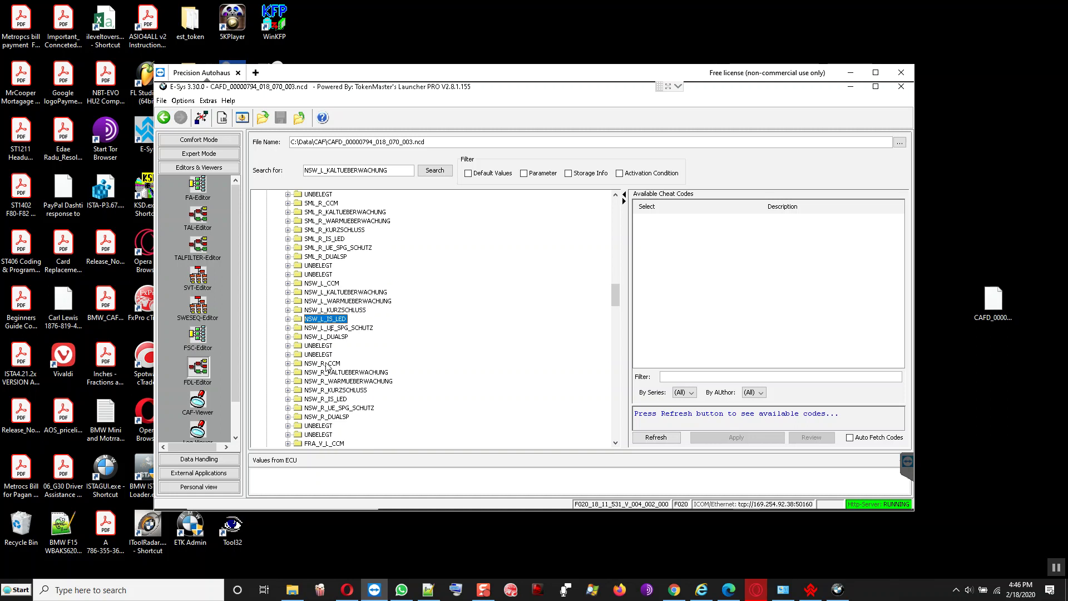
scroll(323, 367, down, 1)
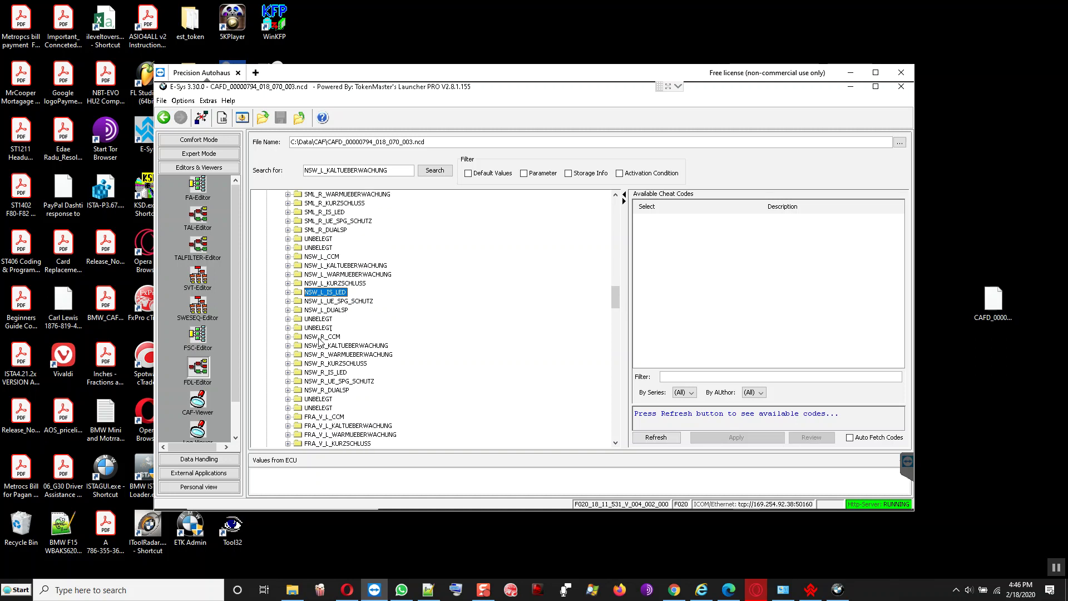
click(325, 346)
click(327, 354)
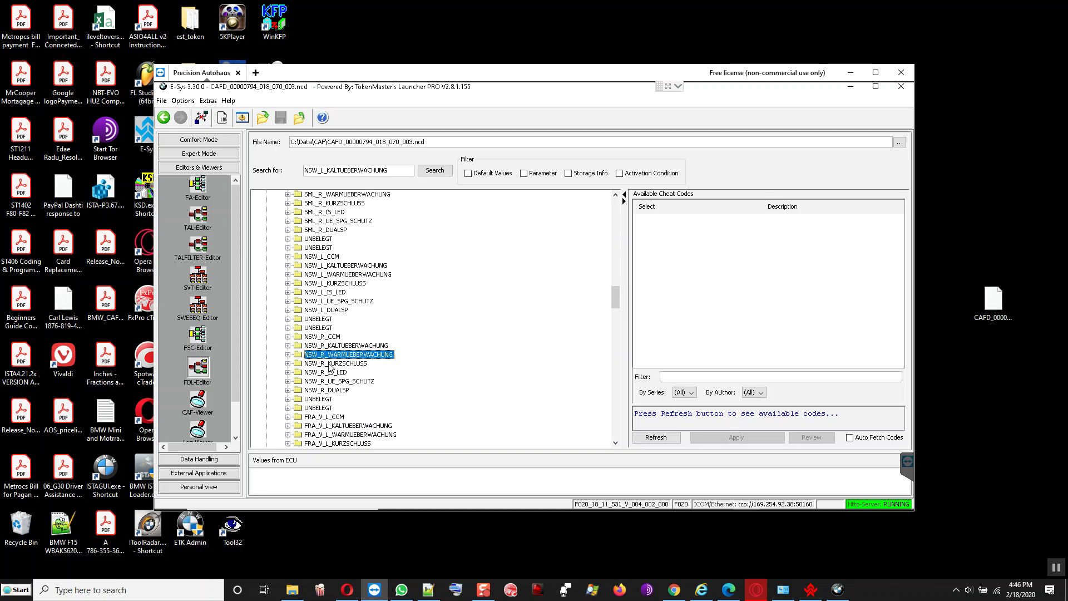
click(329, 364)
click(334, 373)
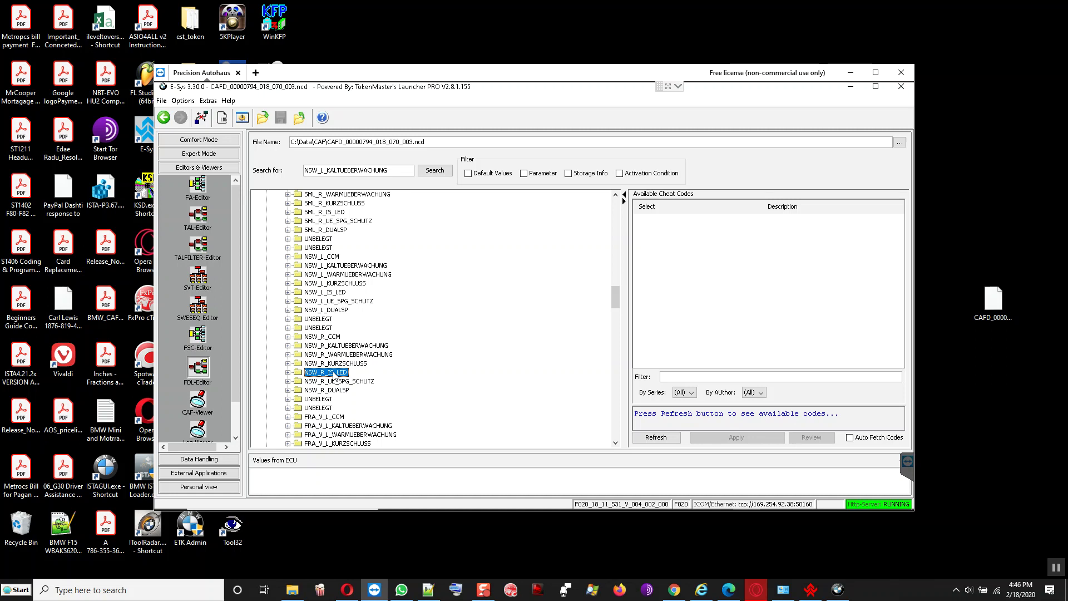
- Expand SML_R_KALTUEBERWACHUNG and its Ausgelesen folder to examine the coded setting
scroll(334, 375, up, 1)
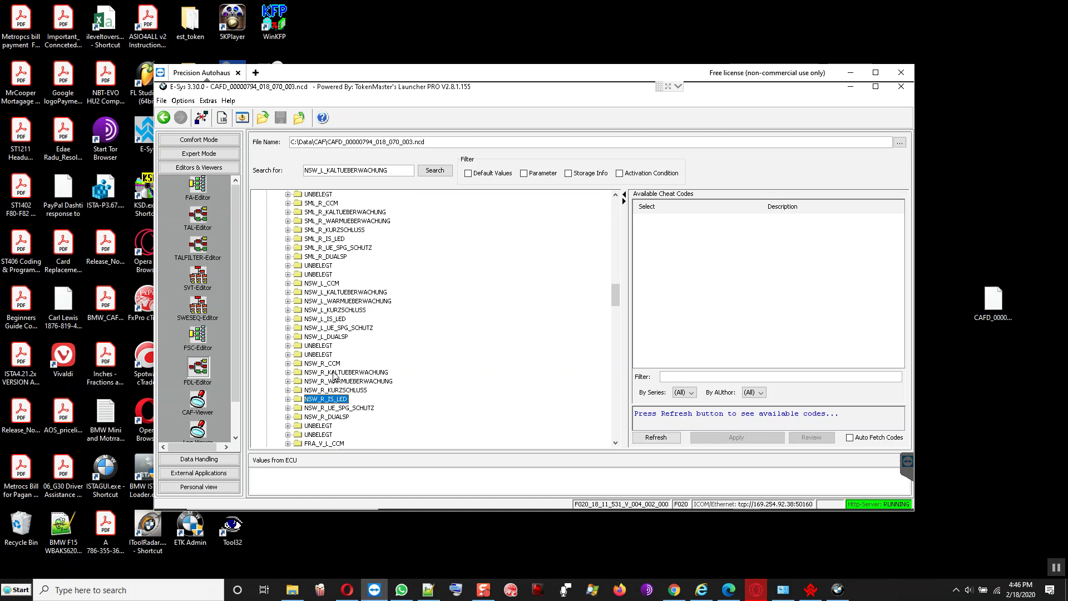
click(322, 215)
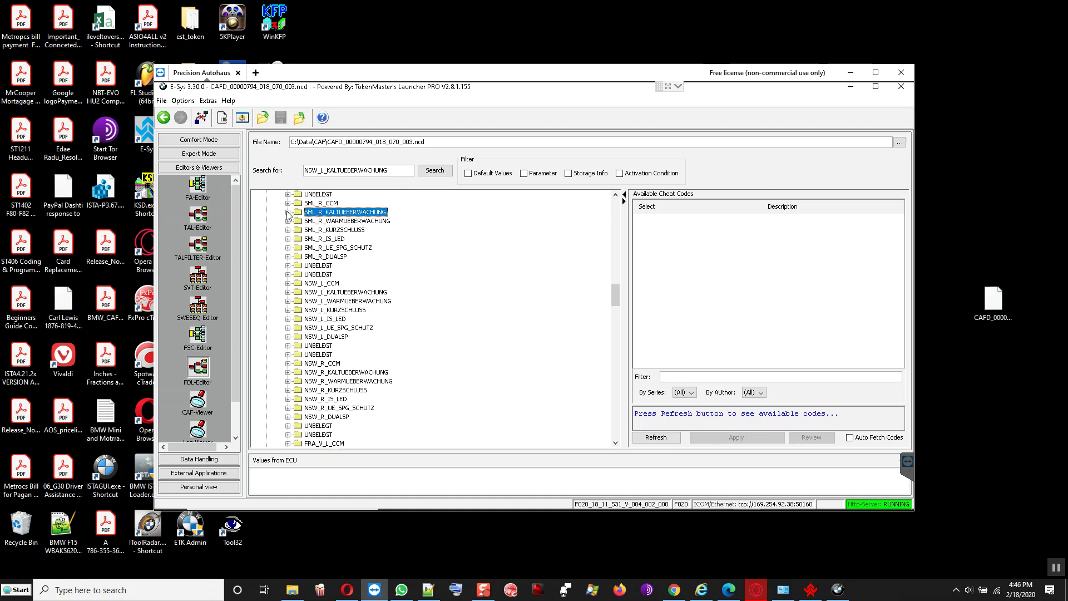
click(288, 213)
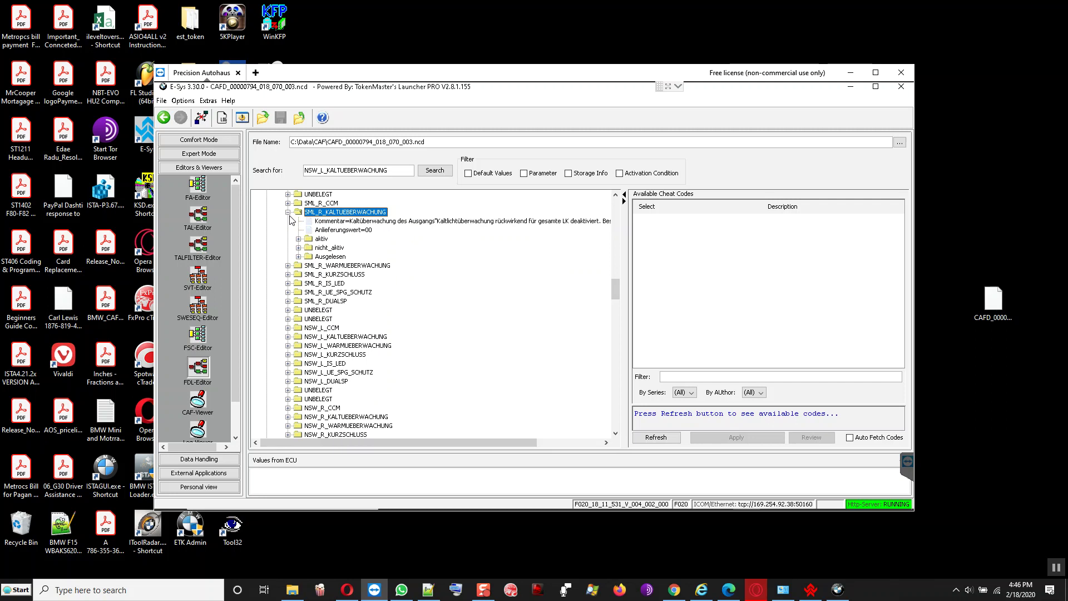
click(299, 256)
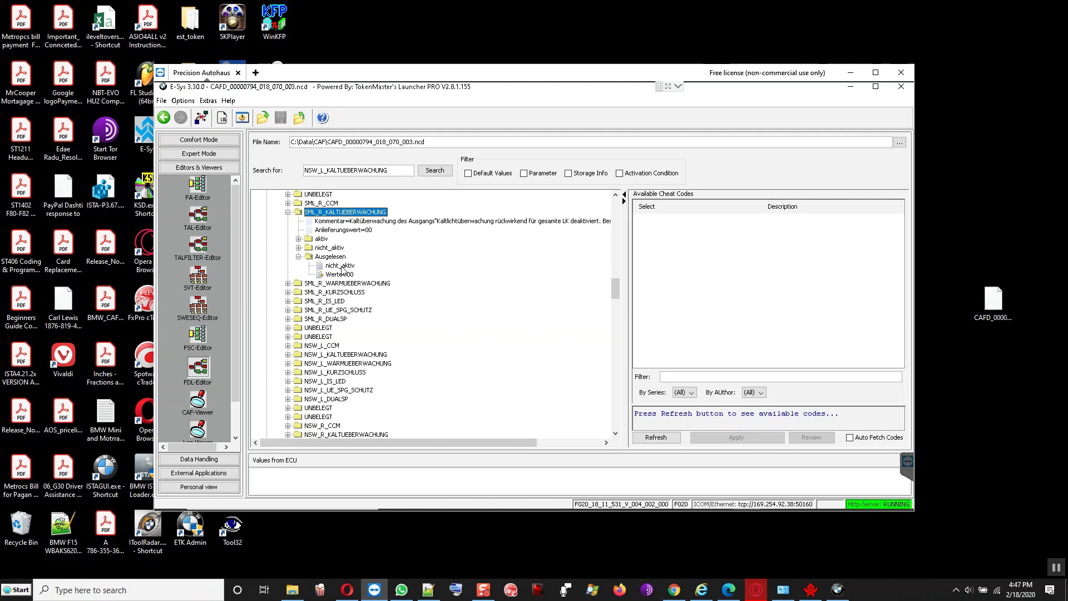
- Switch to the browser's F32 LED fog lights thread, highlight the recommended NSW_L_KALTUEBERWACHUNG setting, and return to E-Sys
click(346, 588)
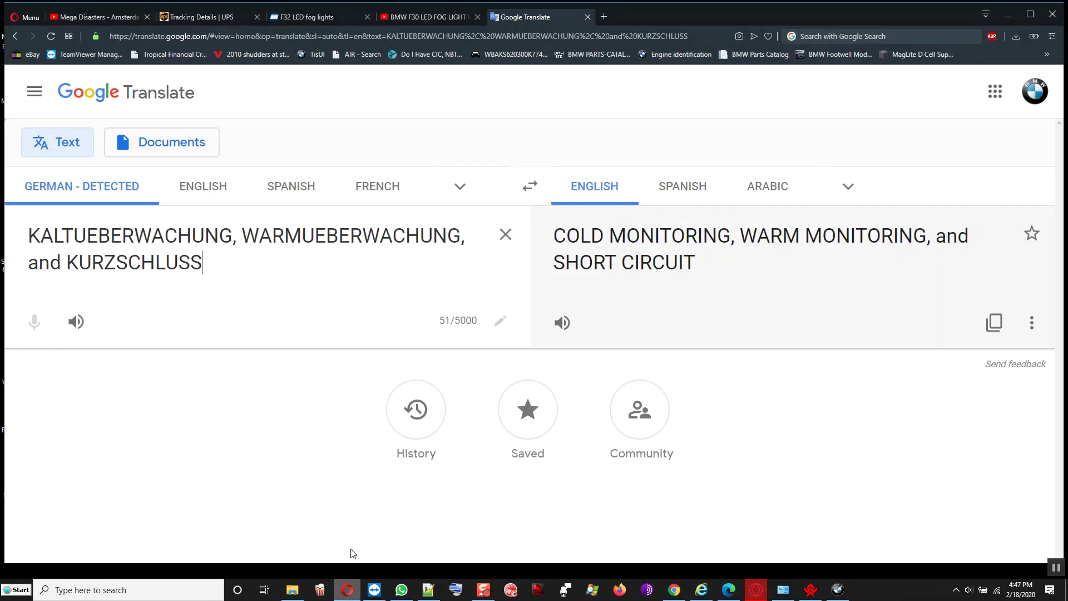
click(301, 17)
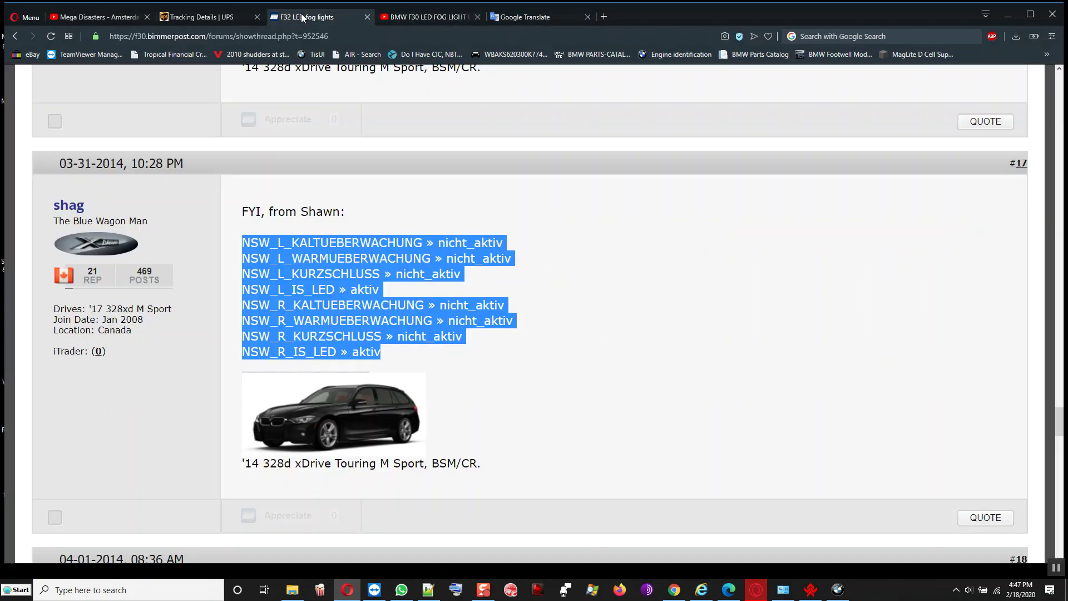
click(306, 285)
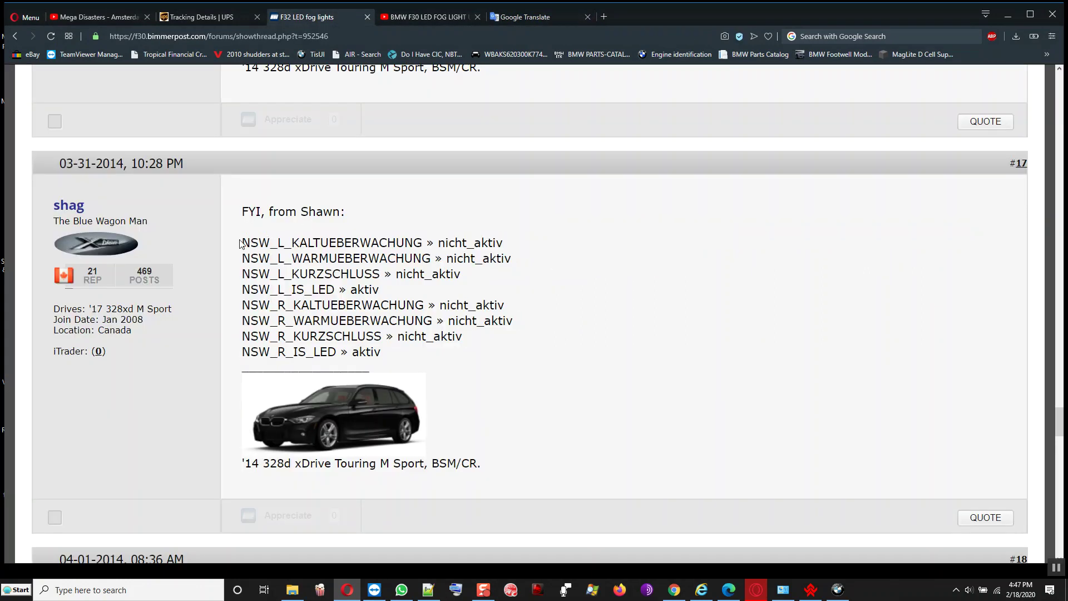
drag(243, 242, 505, 245)
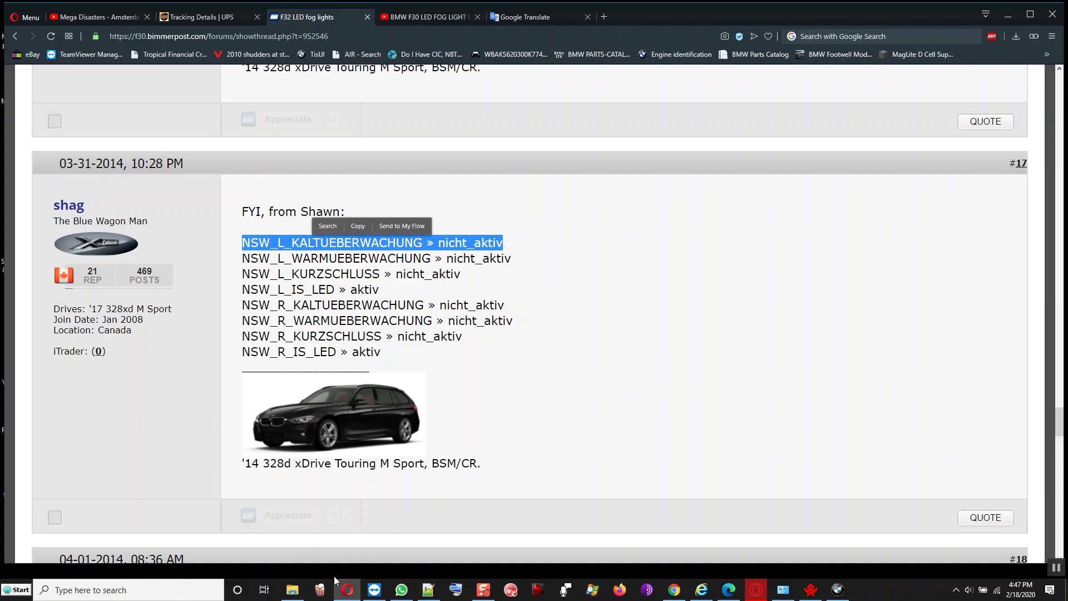
click(347, 593)
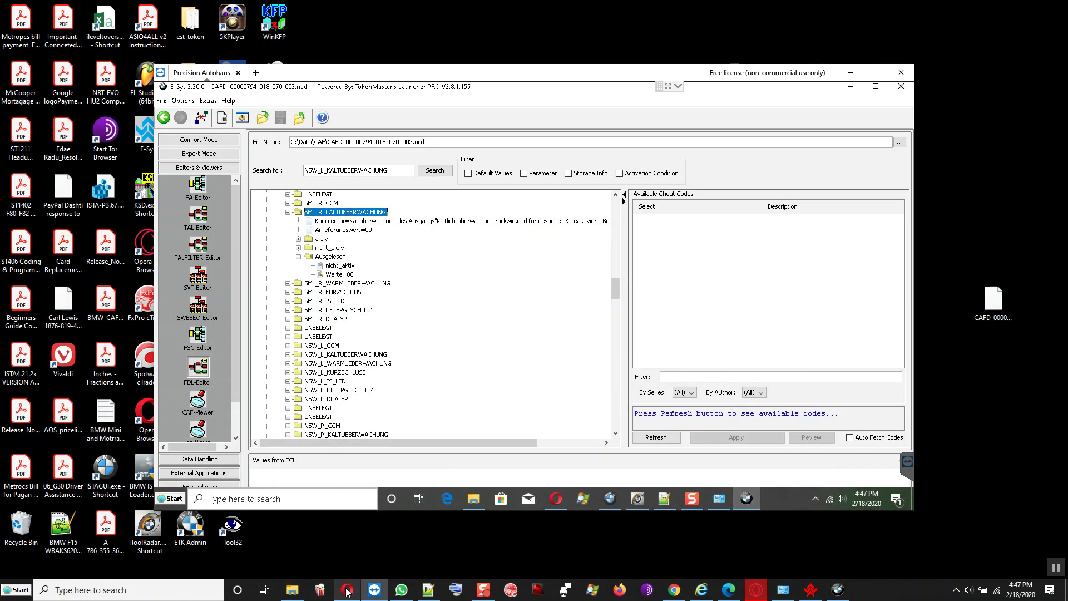
- Select nicht_aktiv under SML_R_KALTUEBERWACHUNG, and expand SML_R_WARMUEBERWACHUNG and its Ausgelesen folder to examine the coded setting
click(345, 267)
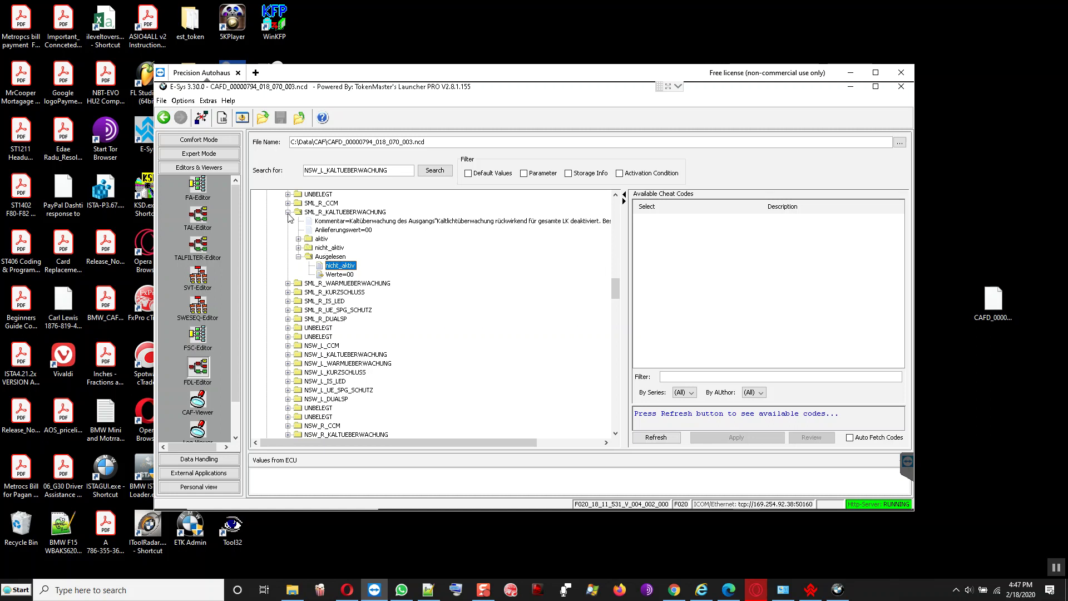
click(329, 284)
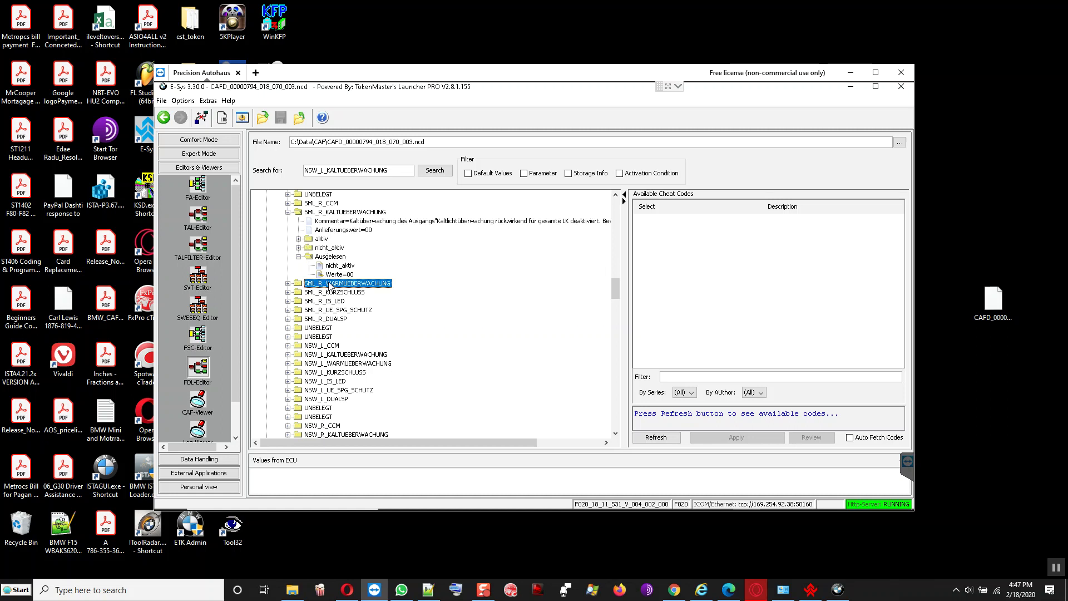
click(288, 283)
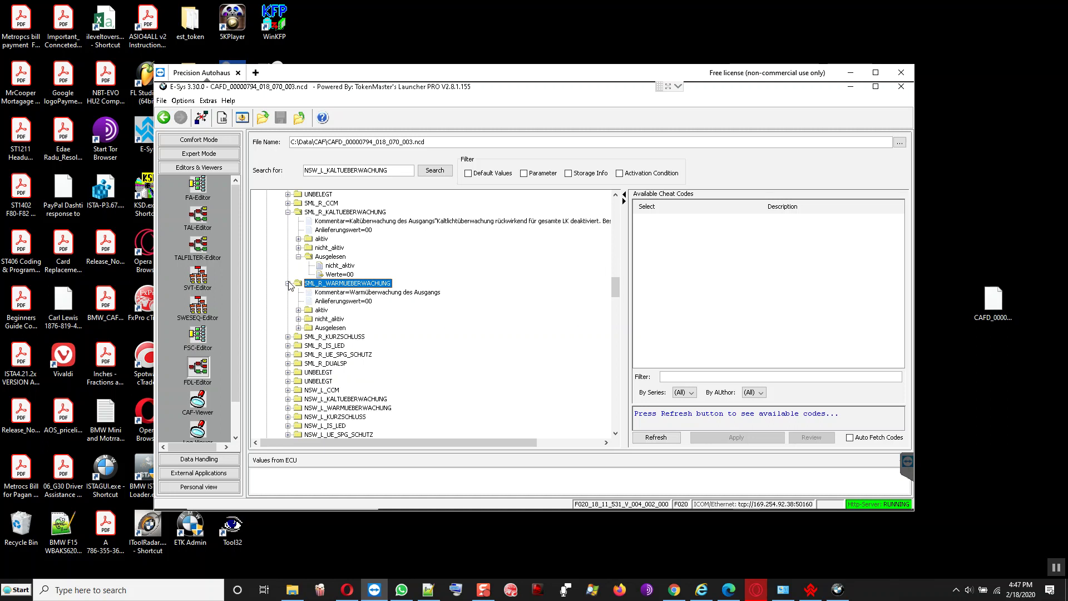
click(298, 328)
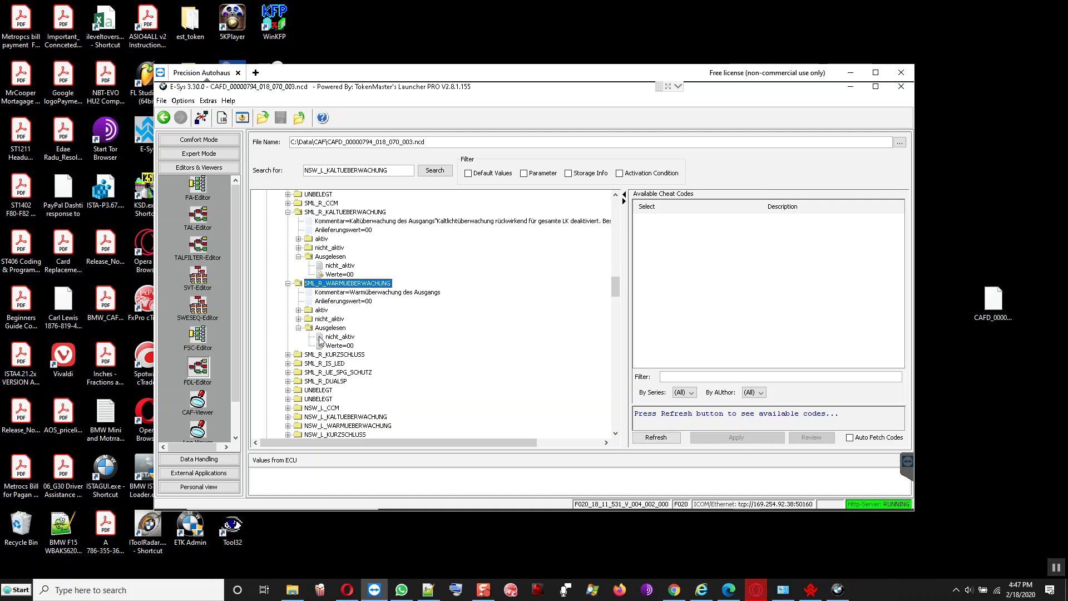
- Switch to the browser's F32 LED fog lights thread, highlight the recommended NSW_L_WARMUEBERWACHUNG setting, and return to E-Sys
click(347, 589)
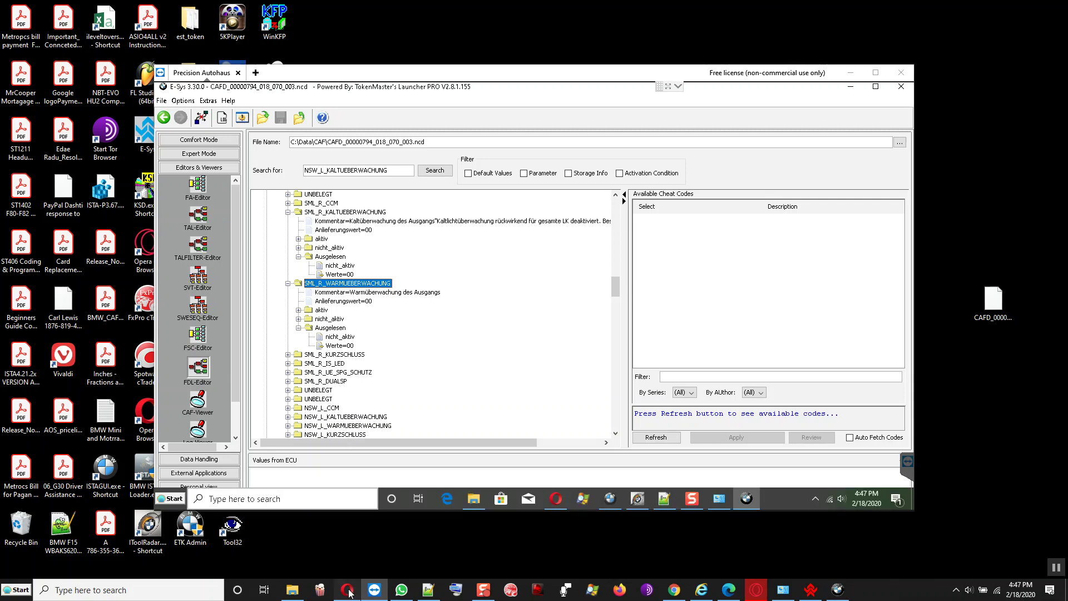
drag(291, 258, 513, 262)
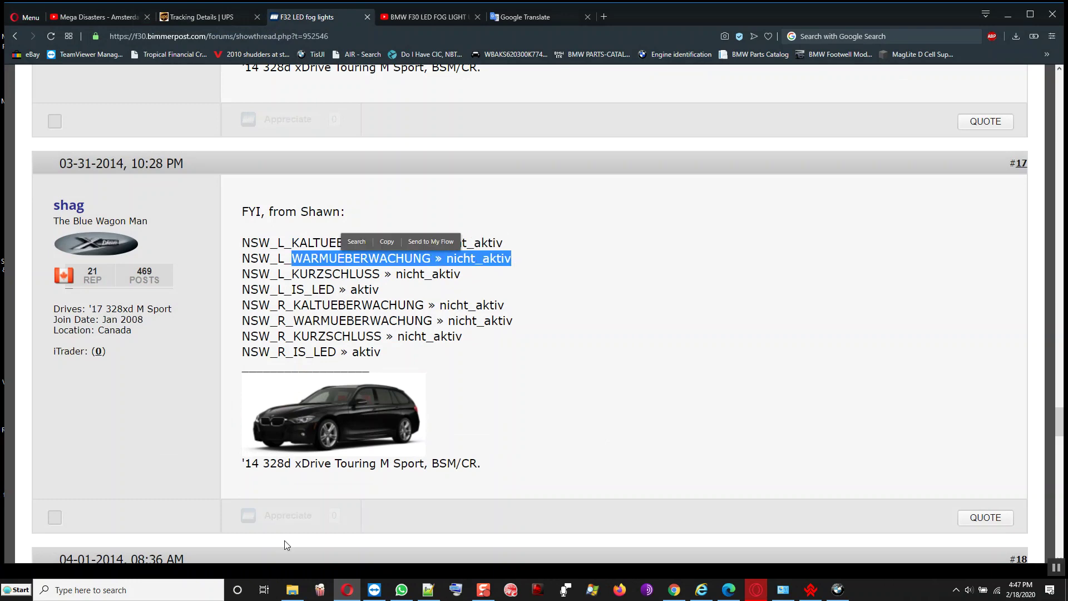
click(349, 589)
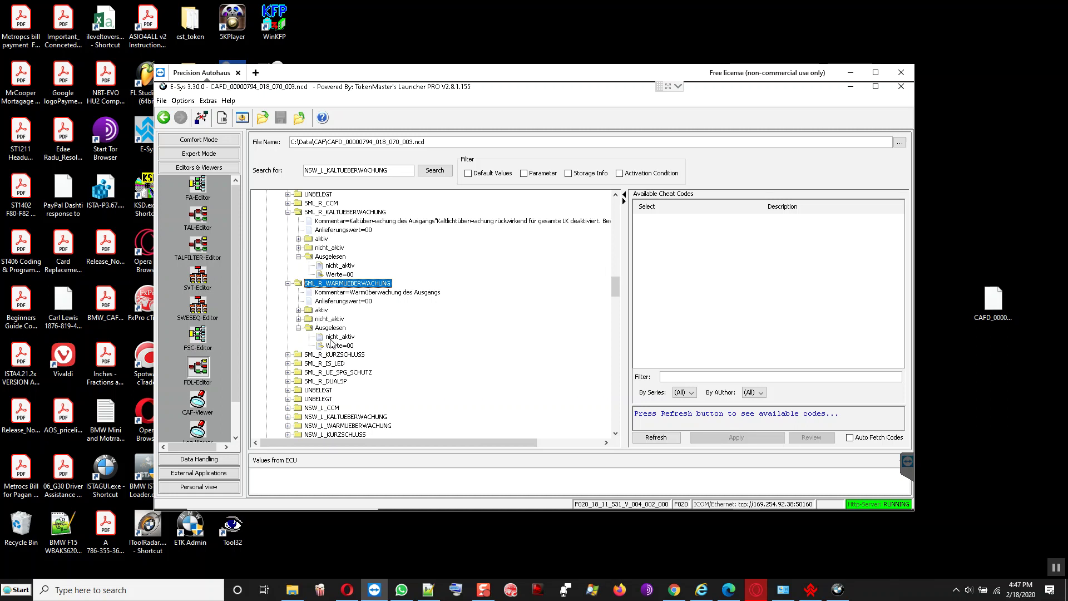
- Expand SML_R_KURZSCHLUSS and its Ausgelesen folder to reach the coded setting
click(312, 356)
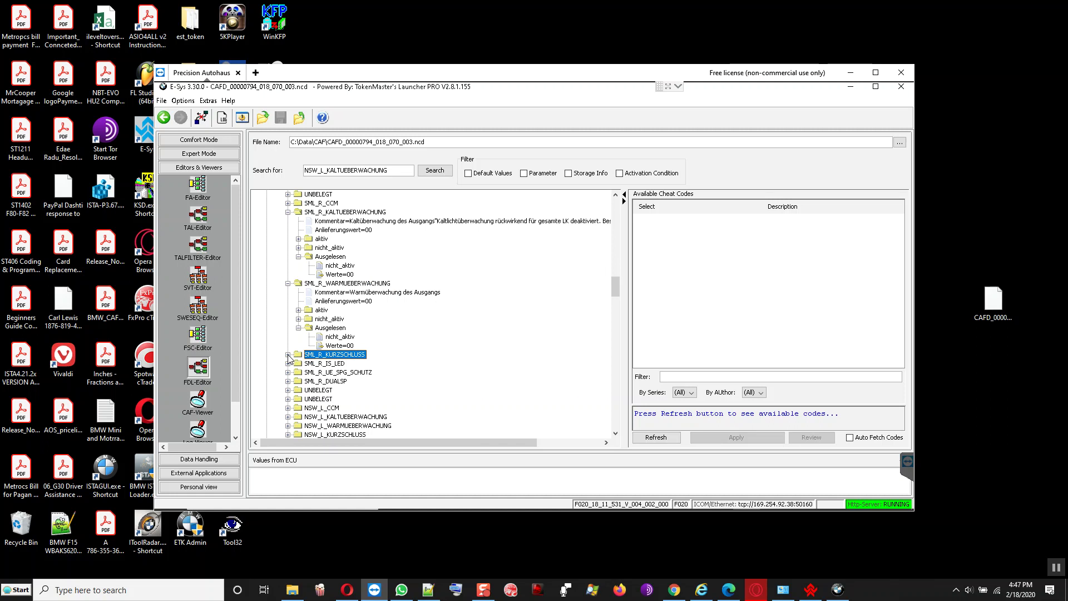
click(288, 354)
click(299, 399)
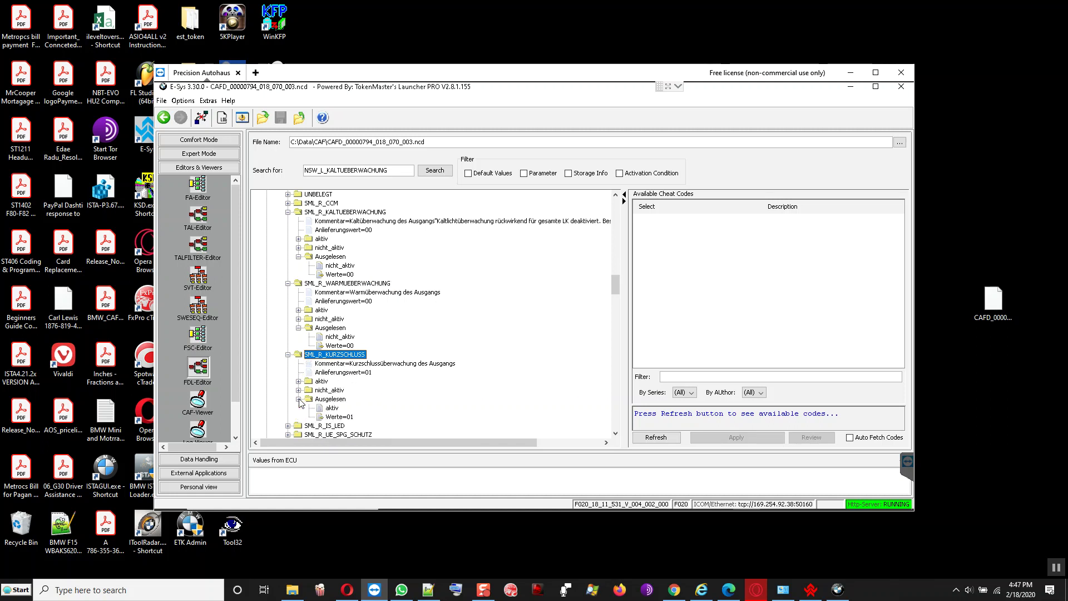
scroll(303, 399, down, 1)
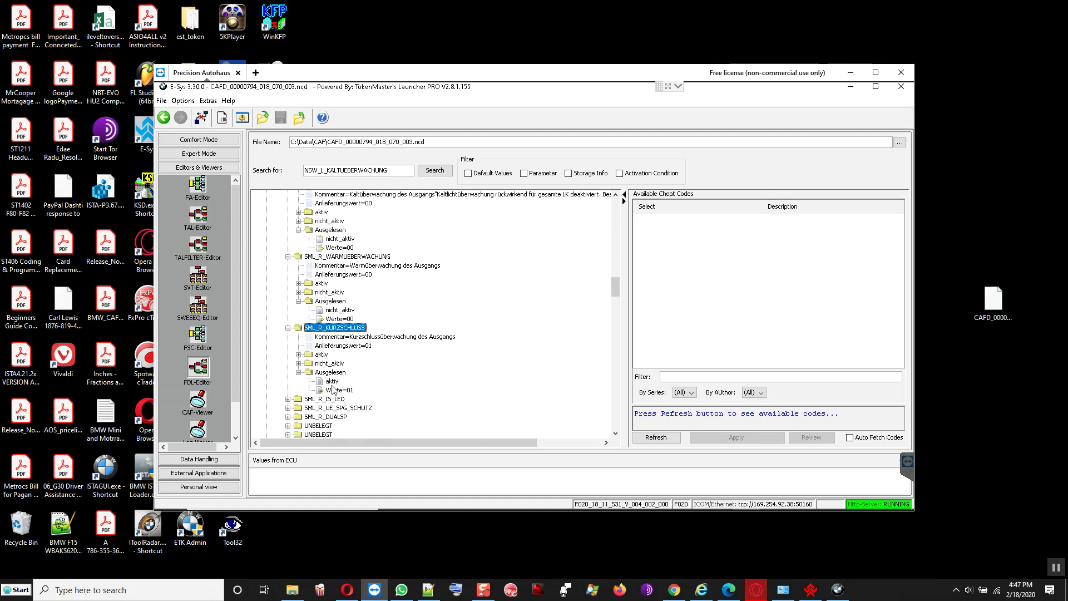
- In the browser, highlight the thread's NSW_L_KURZSCHLUSS recommendation, check the term's Google Translate translation, and return to E-Sys
click(347, 589)
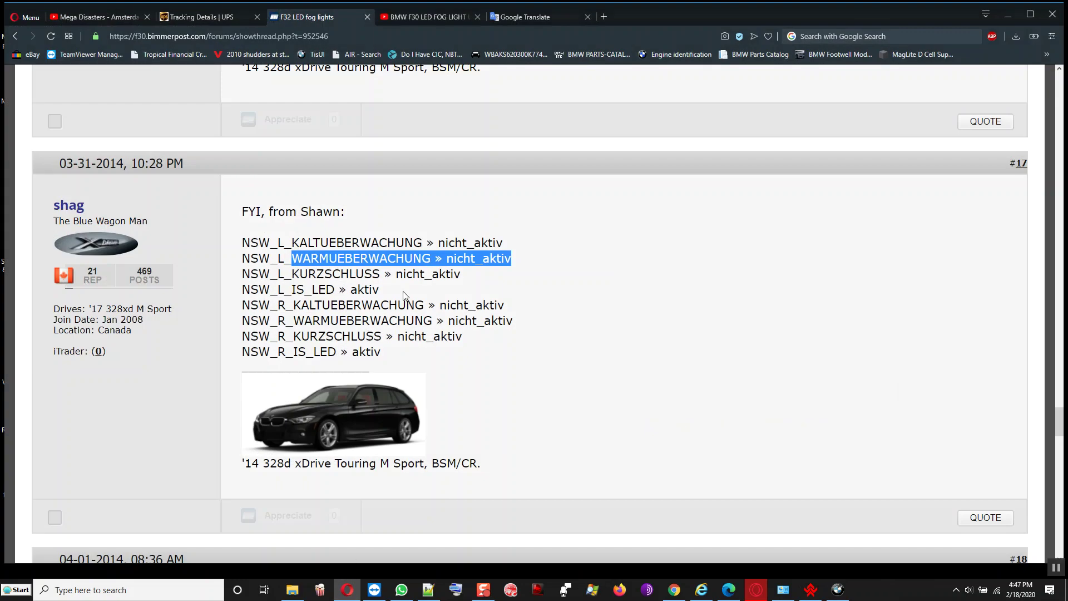
drag(291, 274, 462, 274)
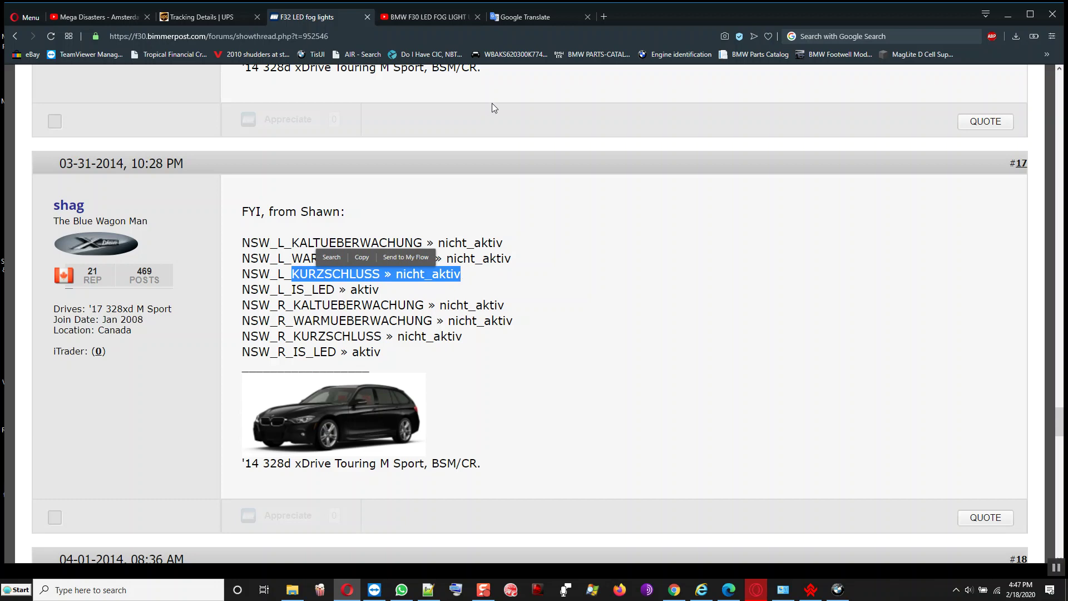
click(511, 17)
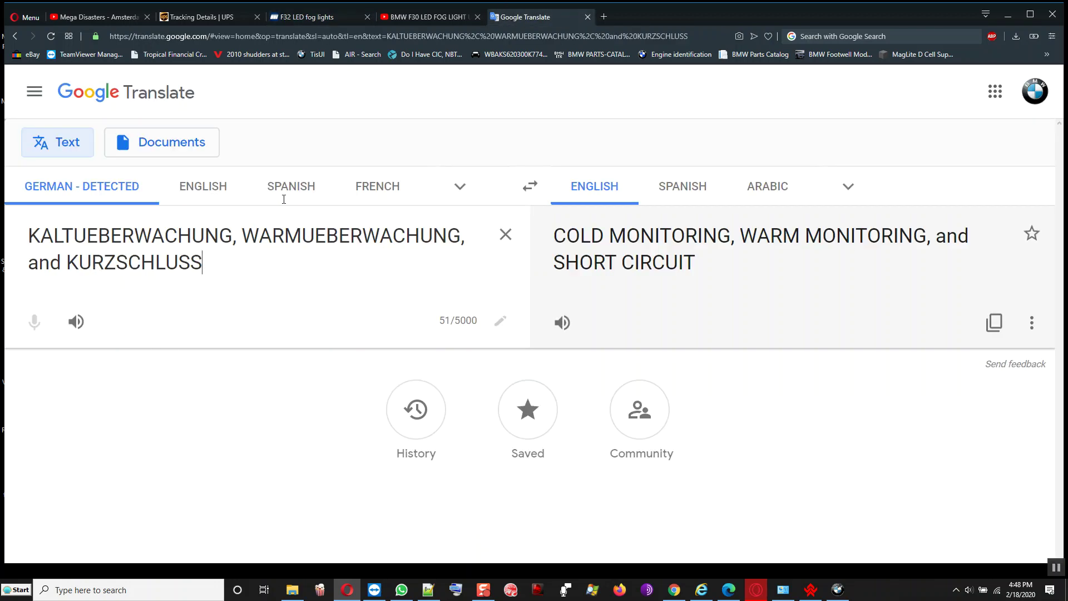
click(313, 19)
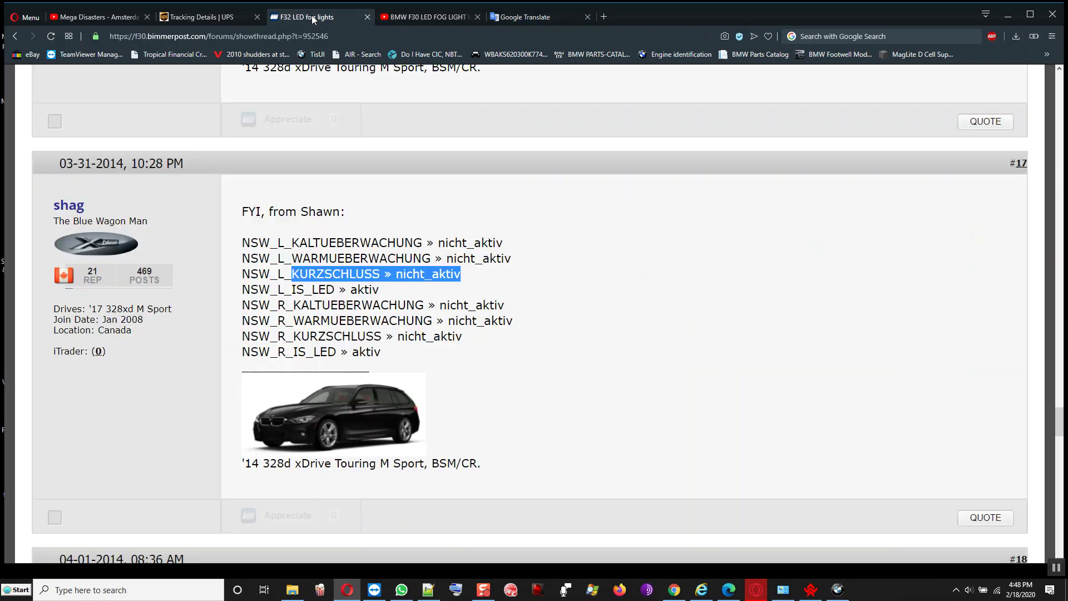
click(347, 589)
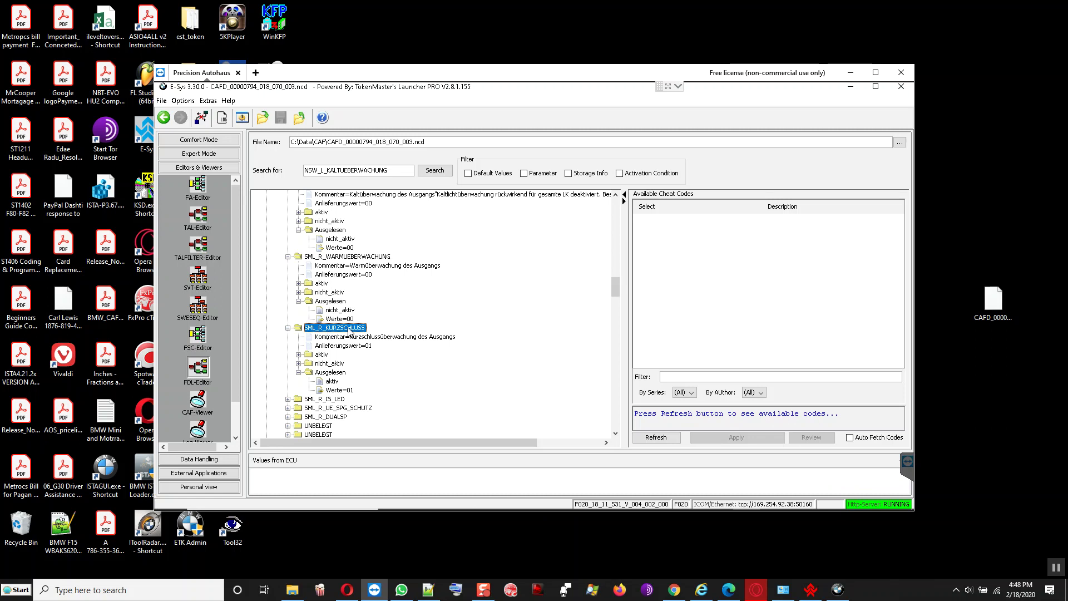
- Set the Ausgelesen value of SML_R_KURZSCHLUSS to nicht_aktiv and save the coding file
click(333, 381)
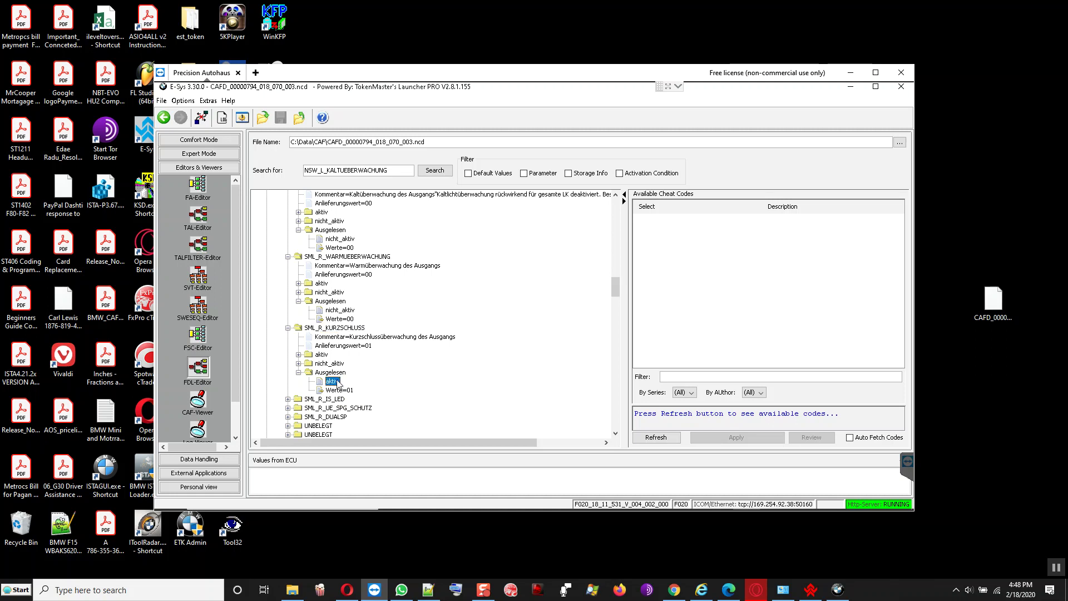
right_click(339, 383)
click(364, 387)
click(361, 382)
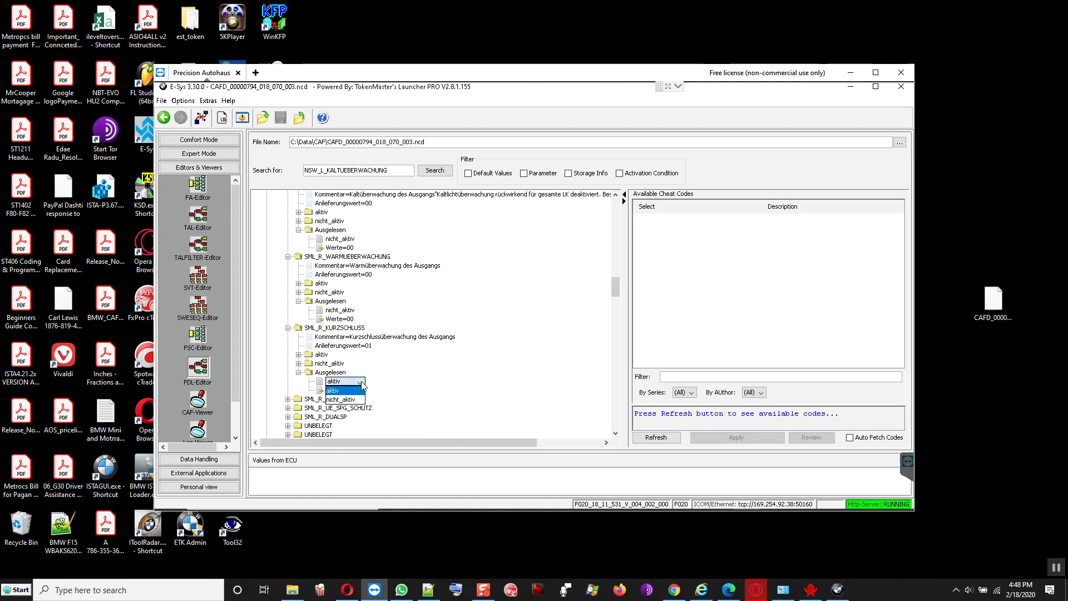
click(358, 400)
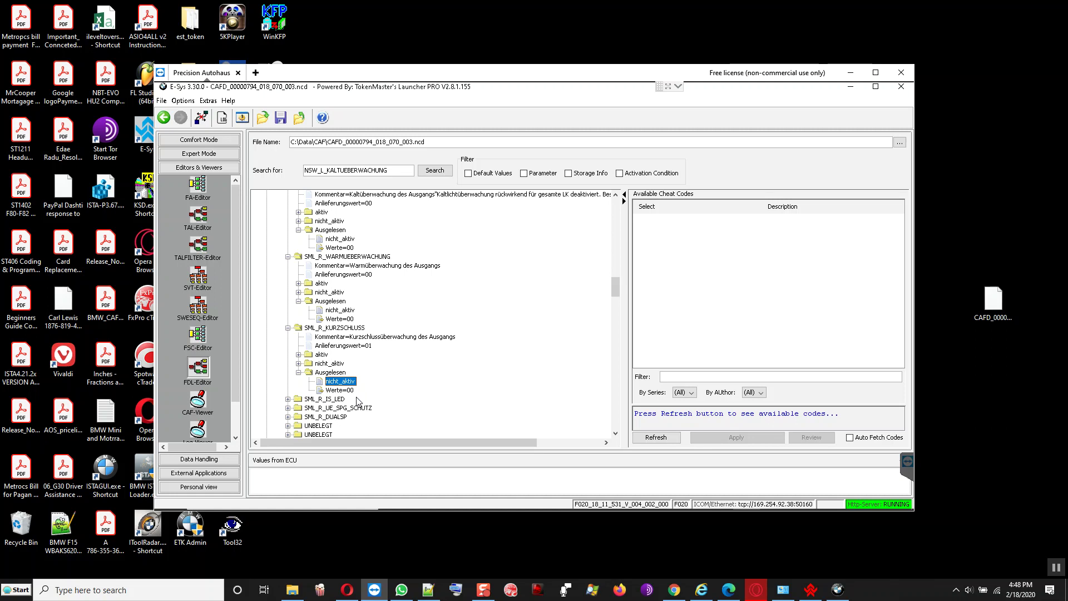
click(279, 119)
click(280, 118)
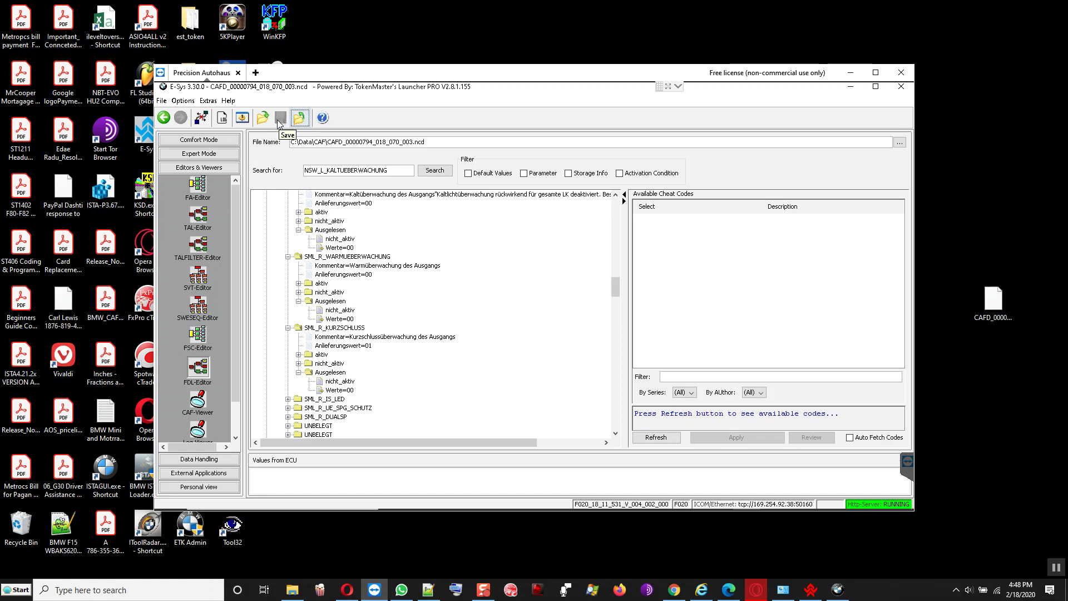
- Switch to the browser's forum thread, highlight the recommended NSW_L_IS_LED setting, and return to E-Sys
click(347, 591)
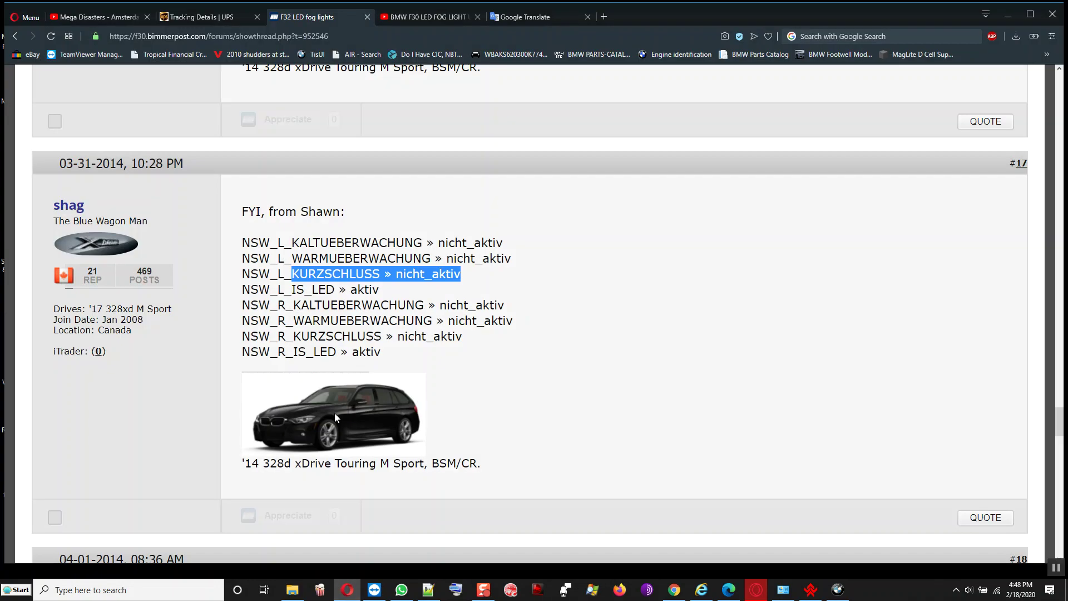
drag(242, 289, 380, 290)
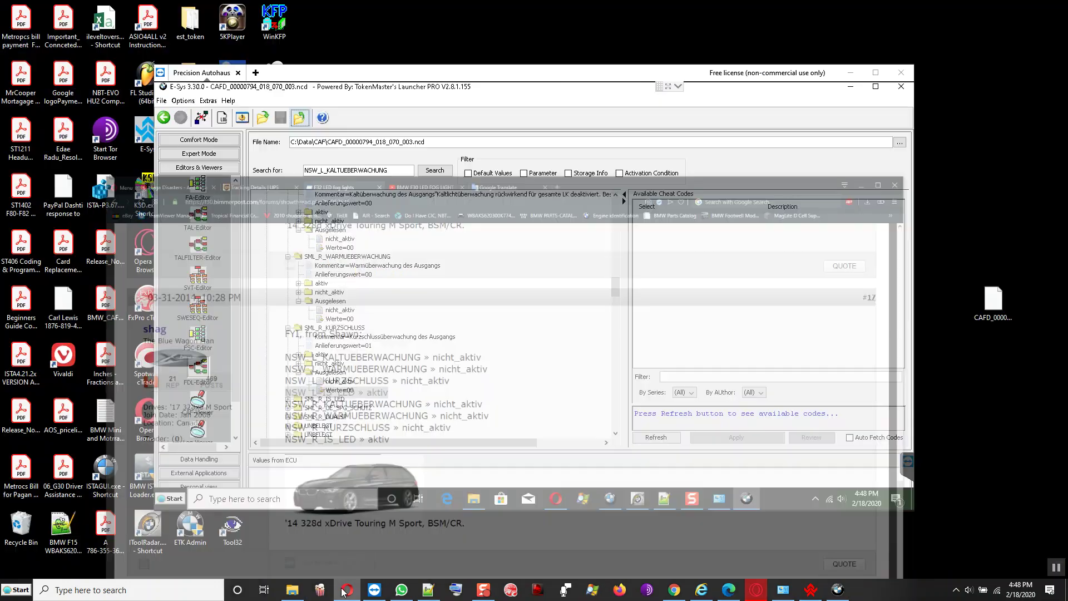
click(345, 592)
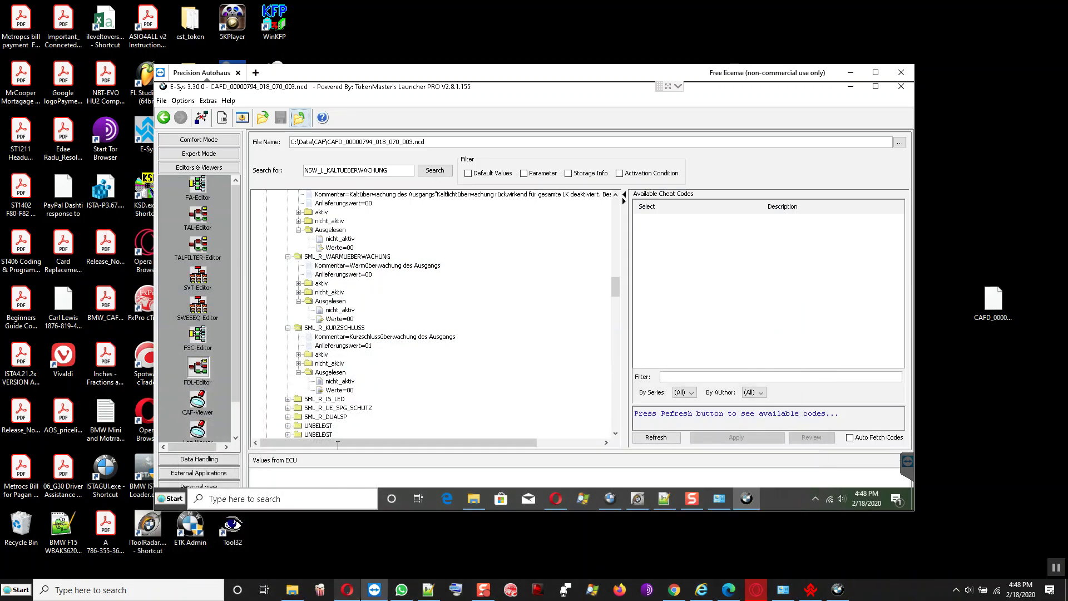
- Expand SML_R_IS_LED, set its Ausgelesen value to aktiv, and save the coding file
click(329, 400)
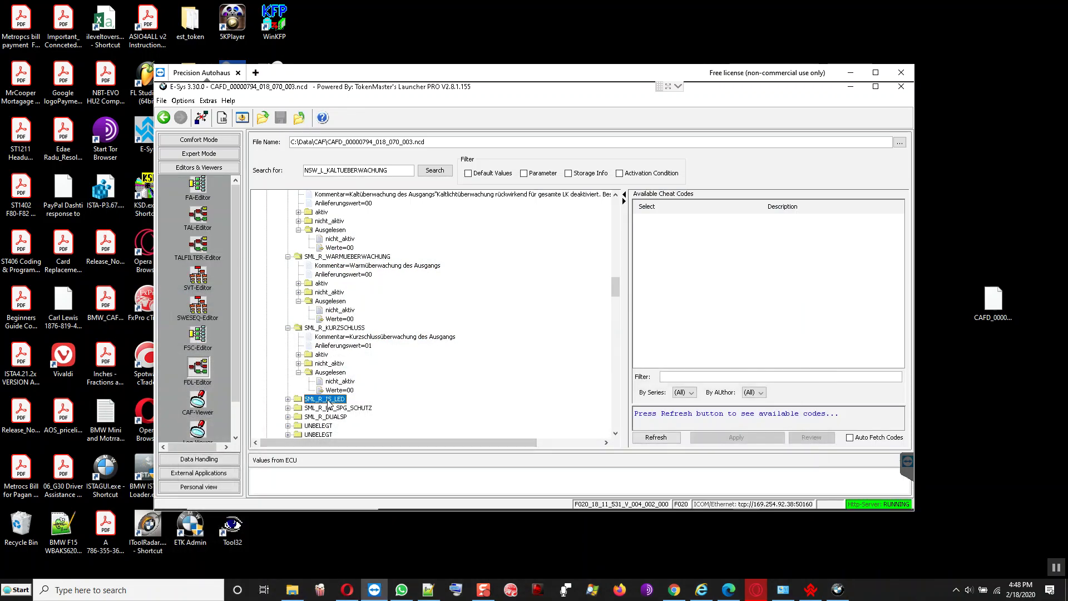
click(288, 399)
scroll(289, 402, down, 1)
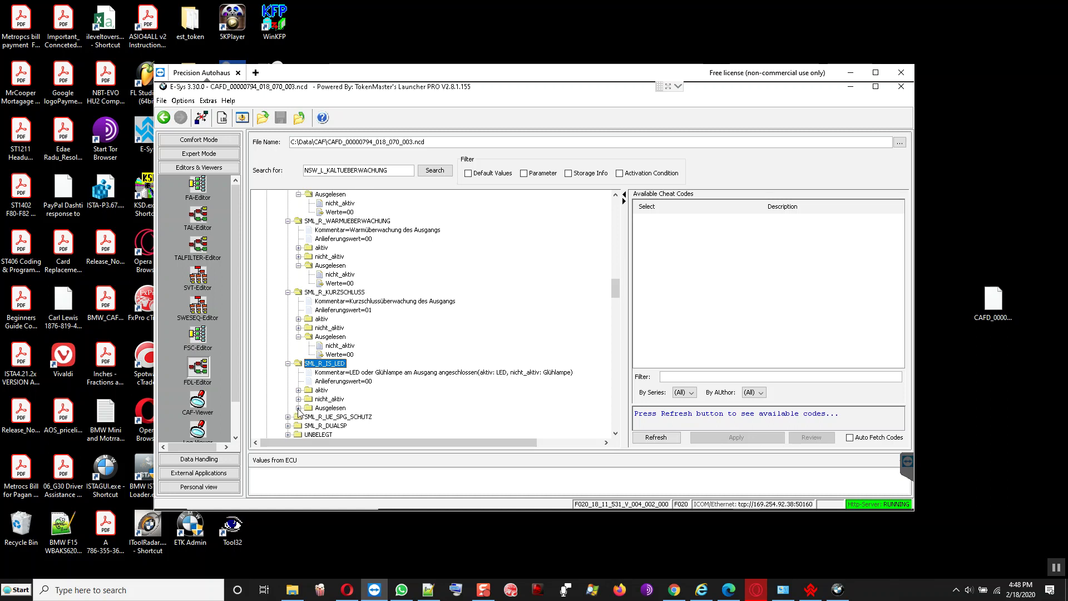
click(299, 407)
scroll(299, 411, down, 1)
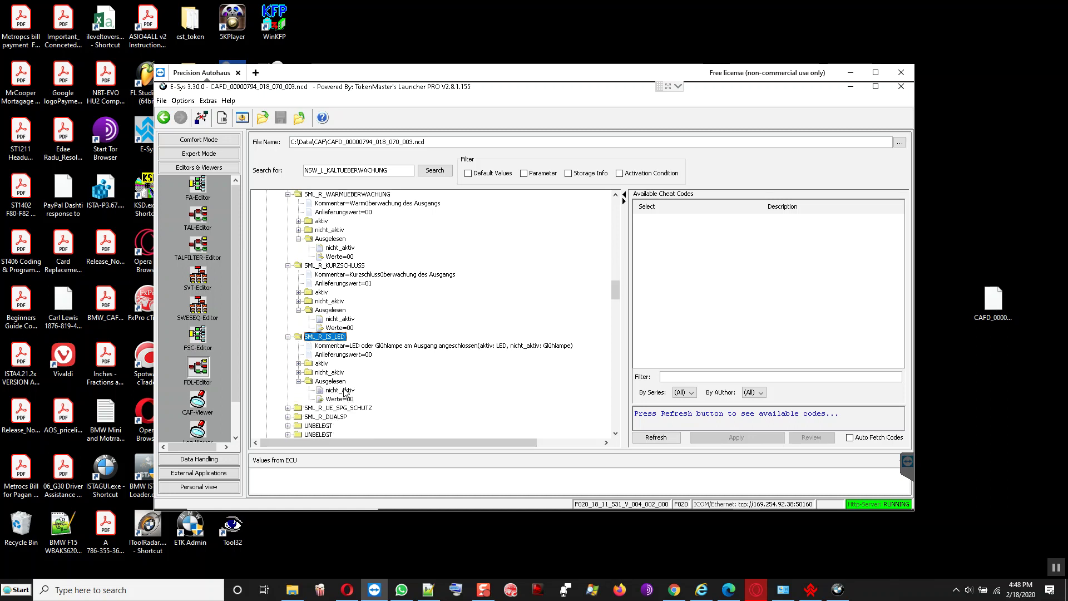
click(343, 389)
right_click(349, 392)
click(382, 399)
click(359, 392)
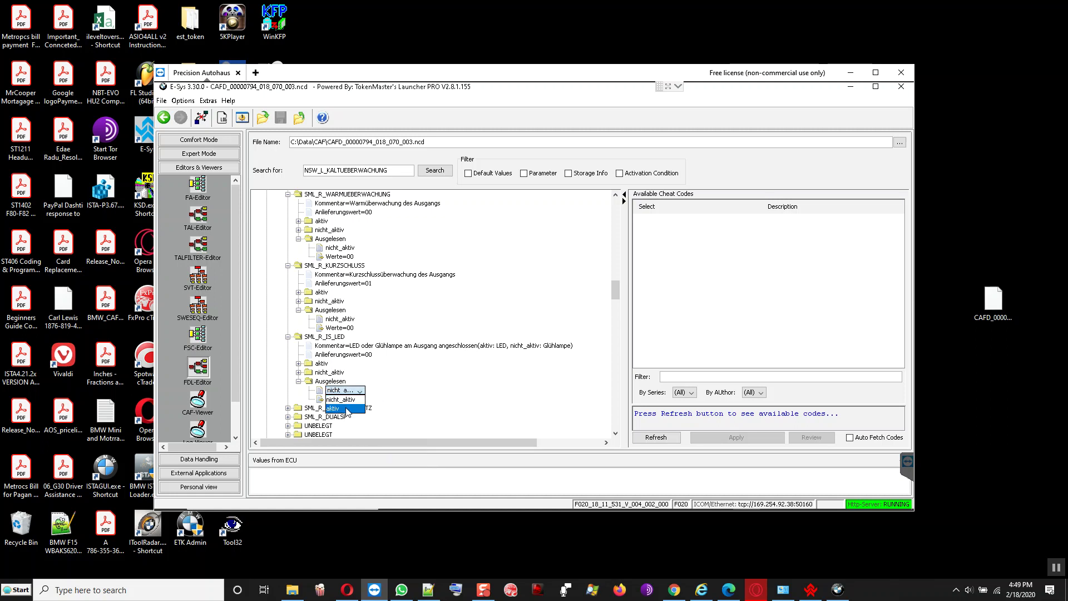
click(349, 408)
click(280, 117)
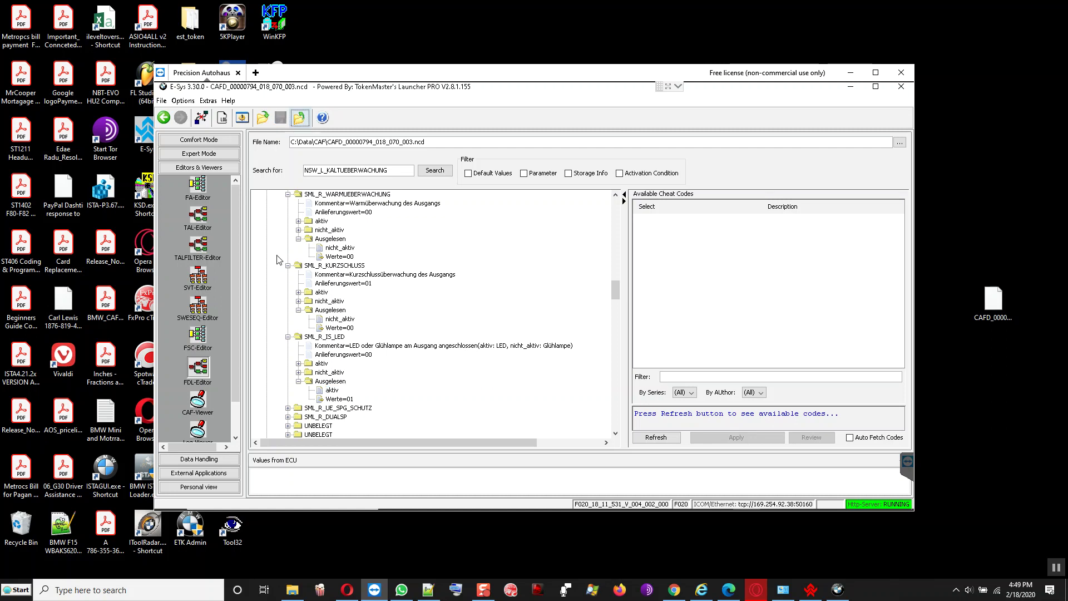
- Locate NSW_L_KALTUEBERWACHUNG further down the coding tree and expand it
scroll(277, 257, down, 3)
scroll(276, 257, down, 1)
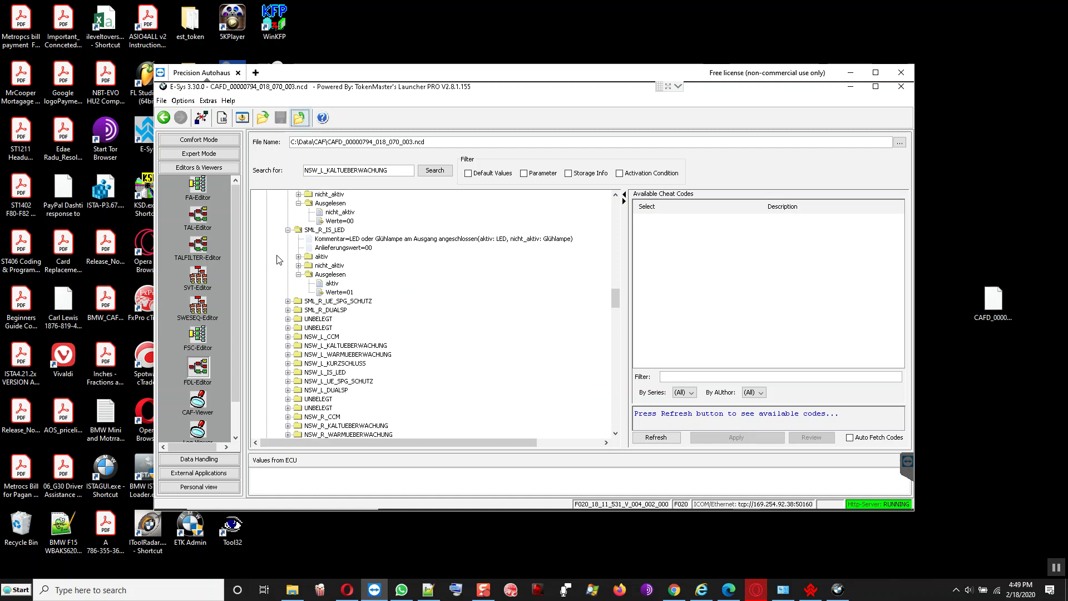
click(317, 346)
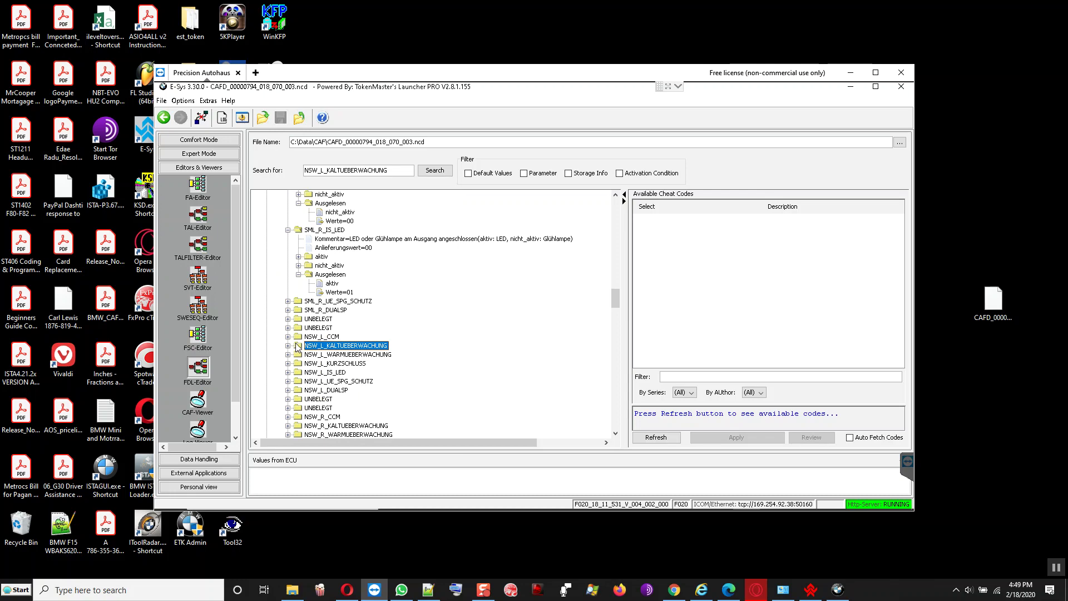
click(288, 346)
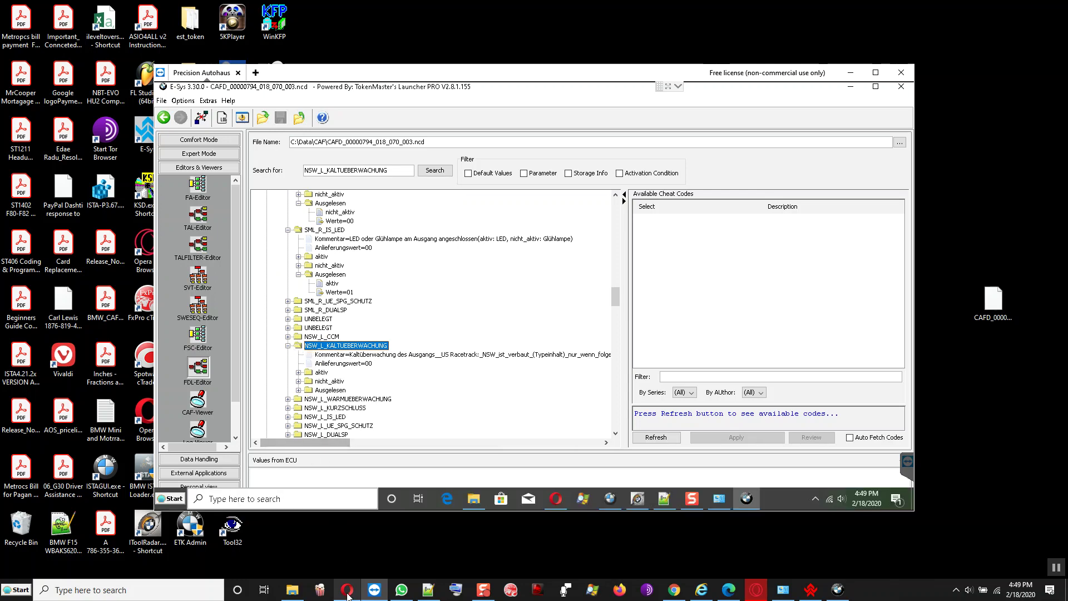
- Switch to the browser's forum thread, highlight the recommended NSW_R_KALTUEBERWACHUNG setting, and return to E-Sys
key(alt+Tab)
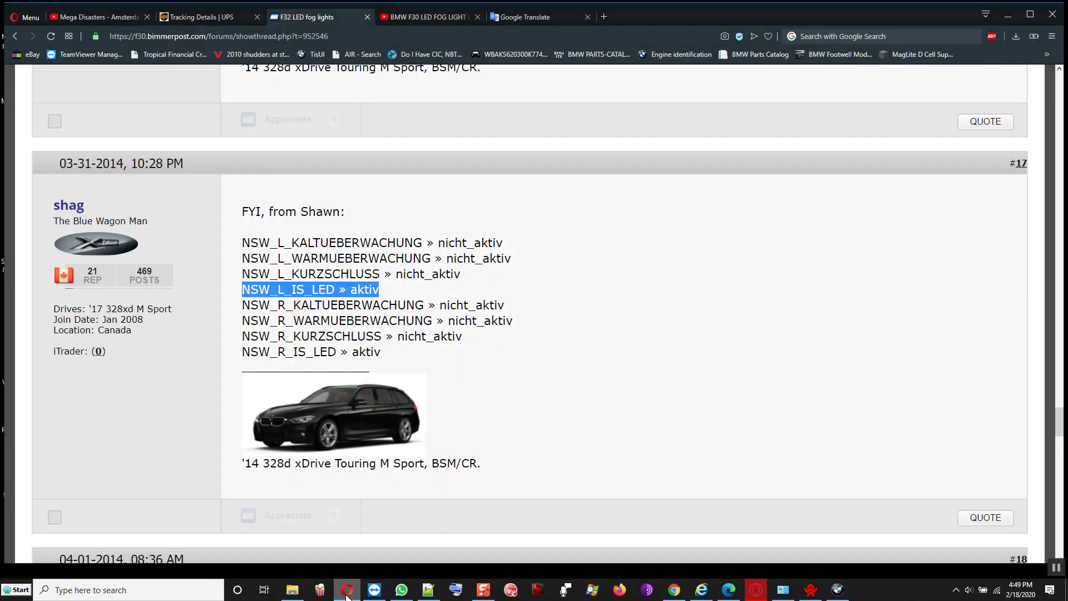
click(245, 305)
drag(245, 305, 510, 305)
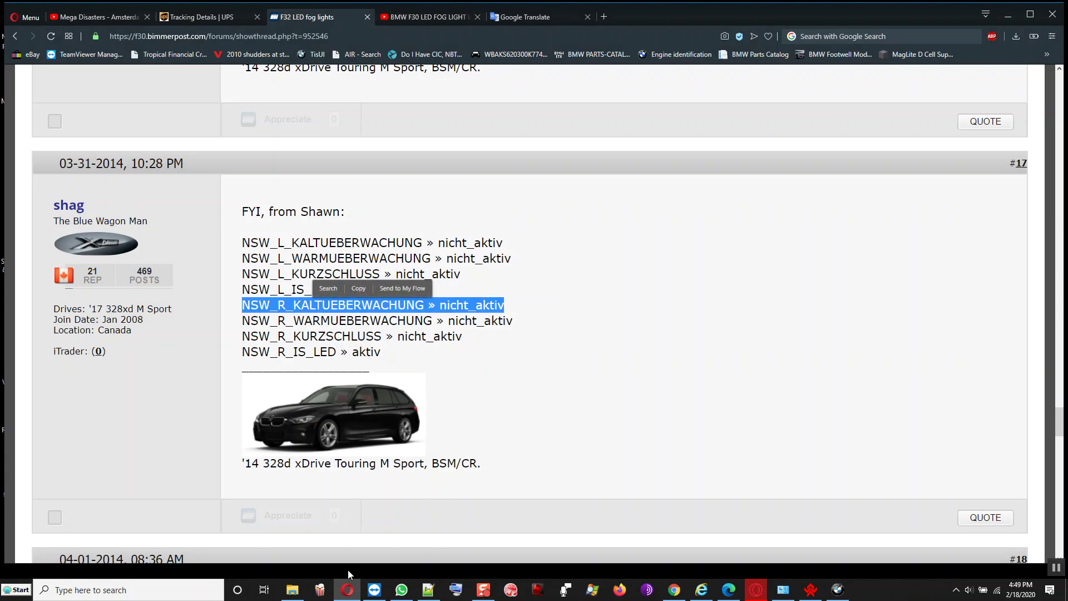
click(349, 590)
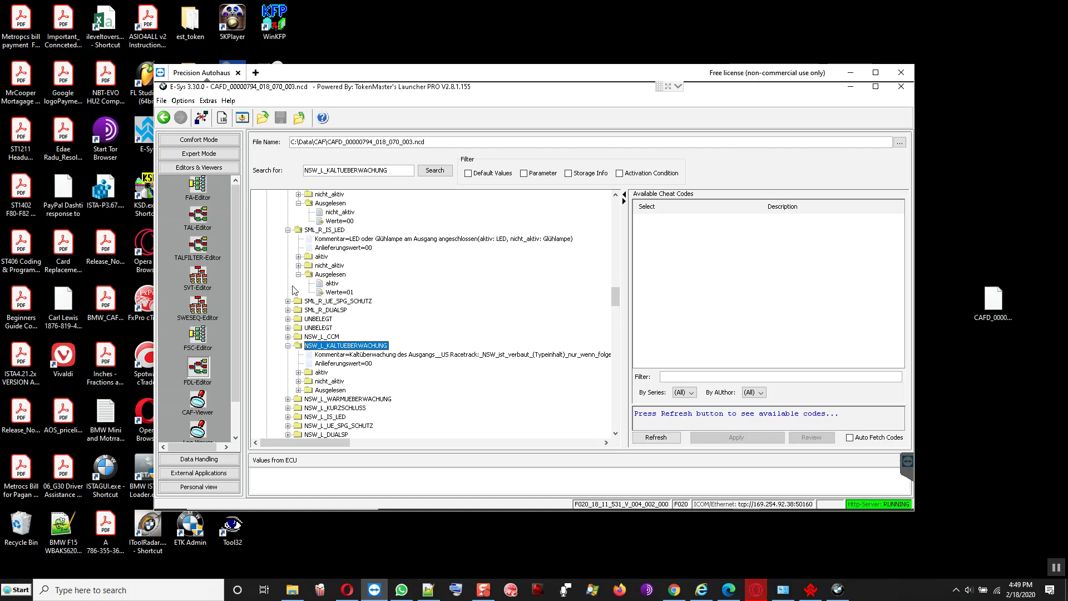
- Review the coded SML_R entries, and expand the Ausgelesen folder of NSW_L_KALTUEBERWACHUNG to examine its coded setting
scroll(295, 281, up, 2)
scroll(294, 281, up, 1)
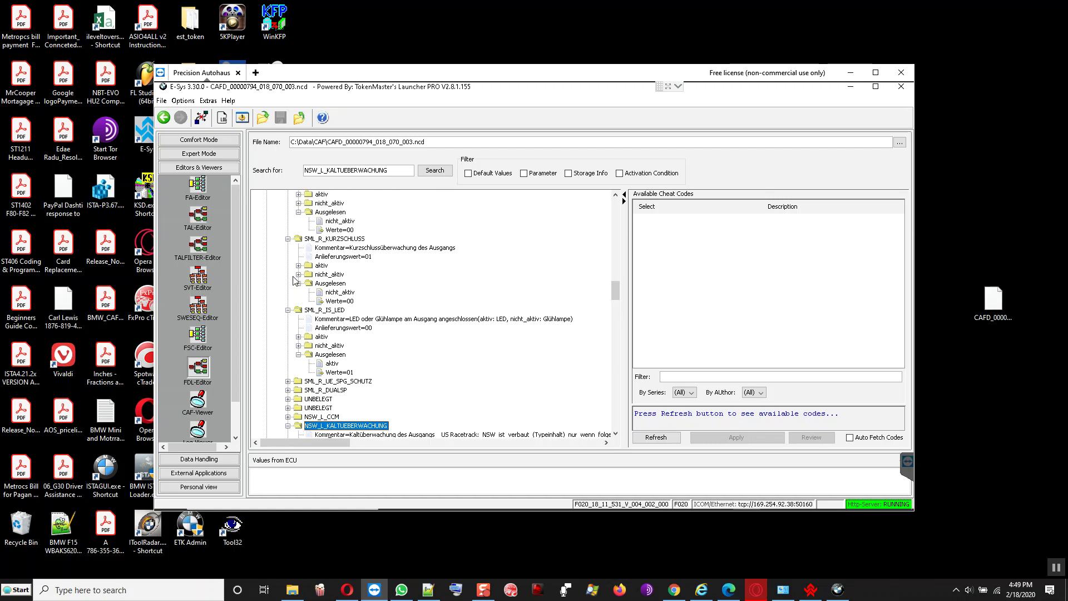
scroll(294, 281, down, 2)
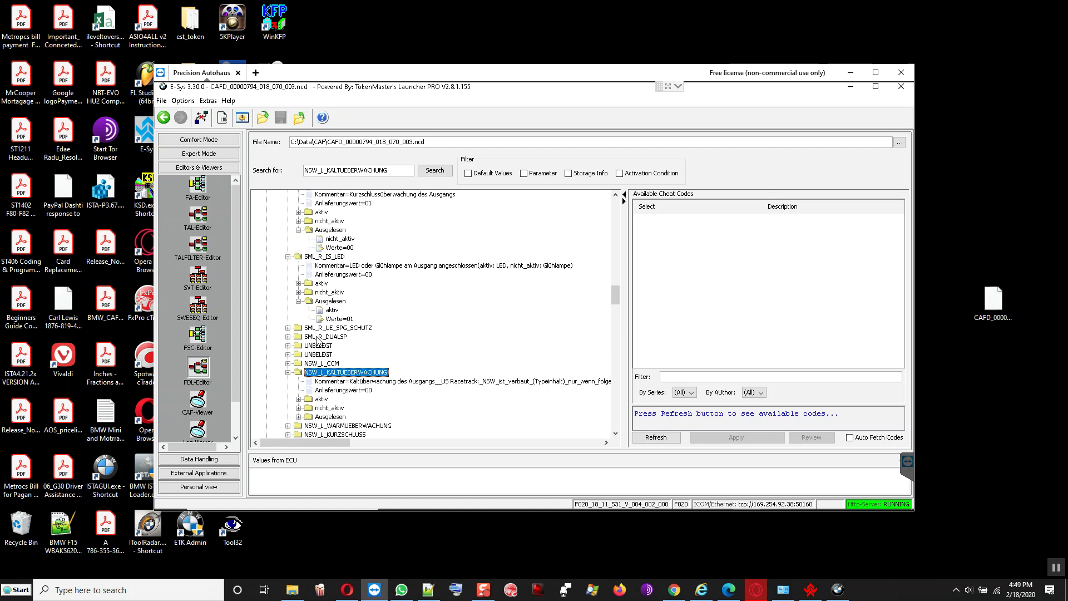
click(321, 259)
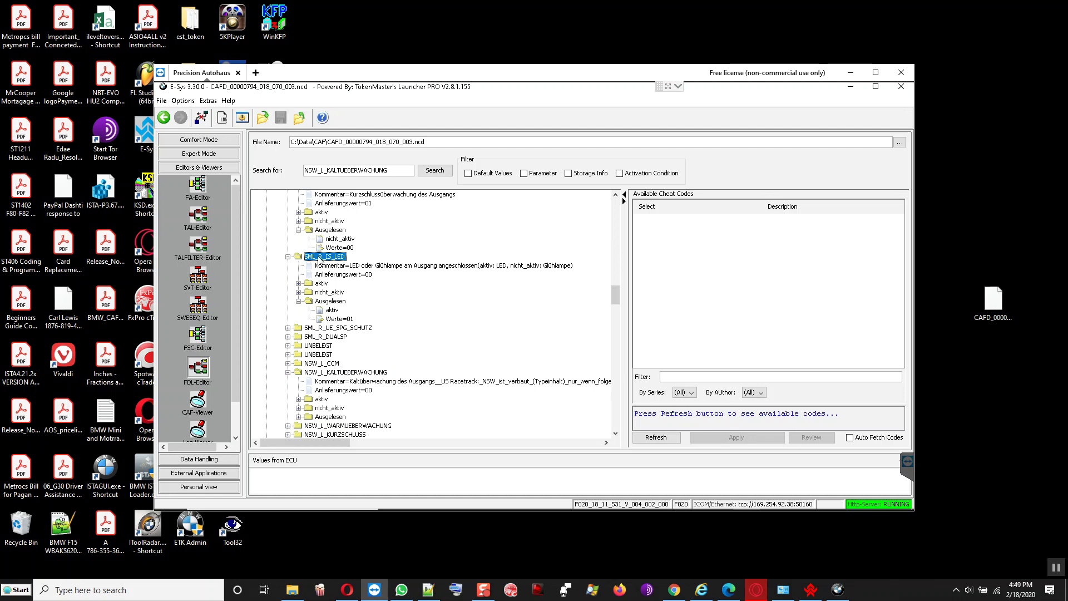
click(321, 374)
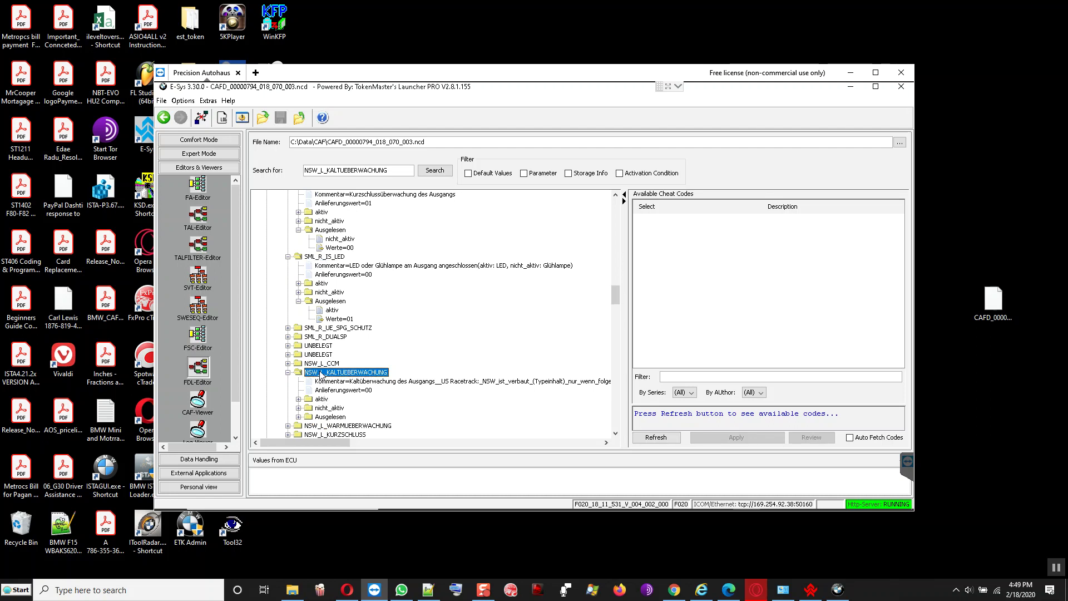
scroll(320, 374, down, 1)
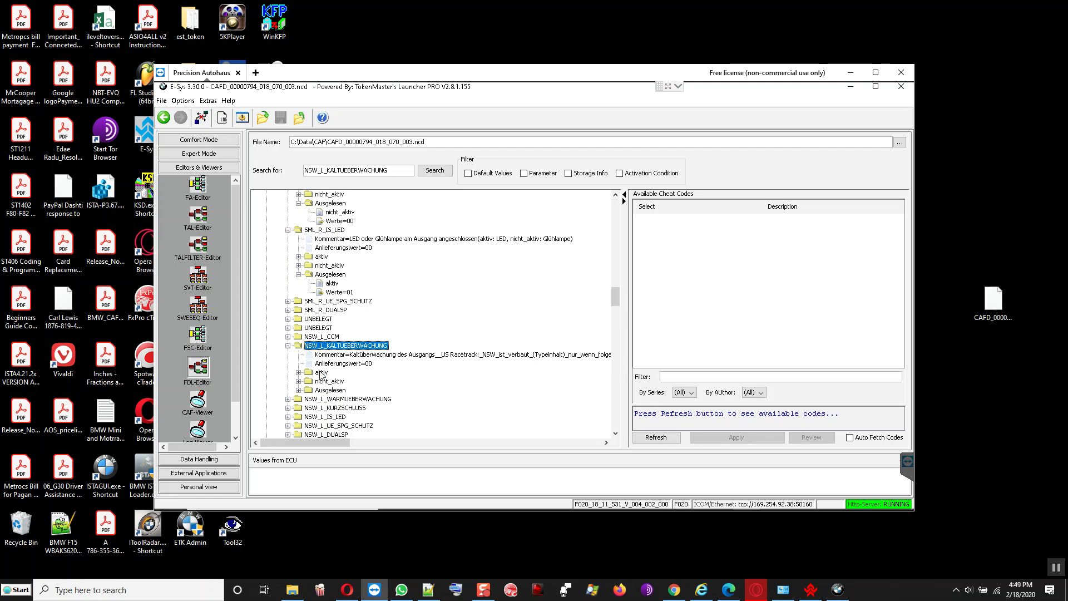
click(299, 390)
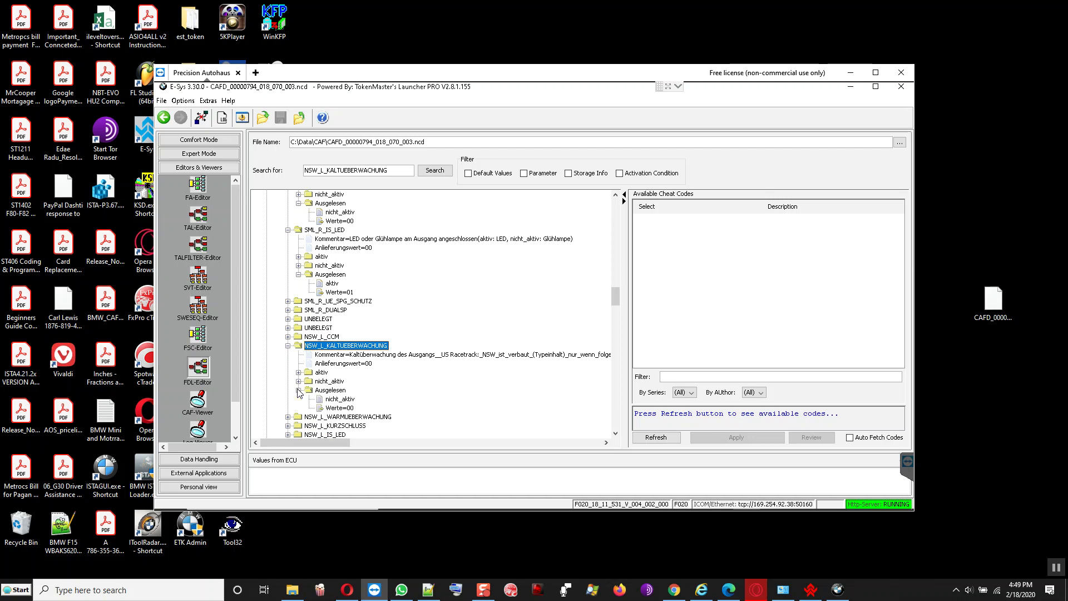
- Check the NSW_L_KALTUEBERWACHUNG value, switch to the browser's forum thread to highlight the recommended NSW_L_WARMUEBERWACHUNG setting, and return to E-Sys
click(337, 398)
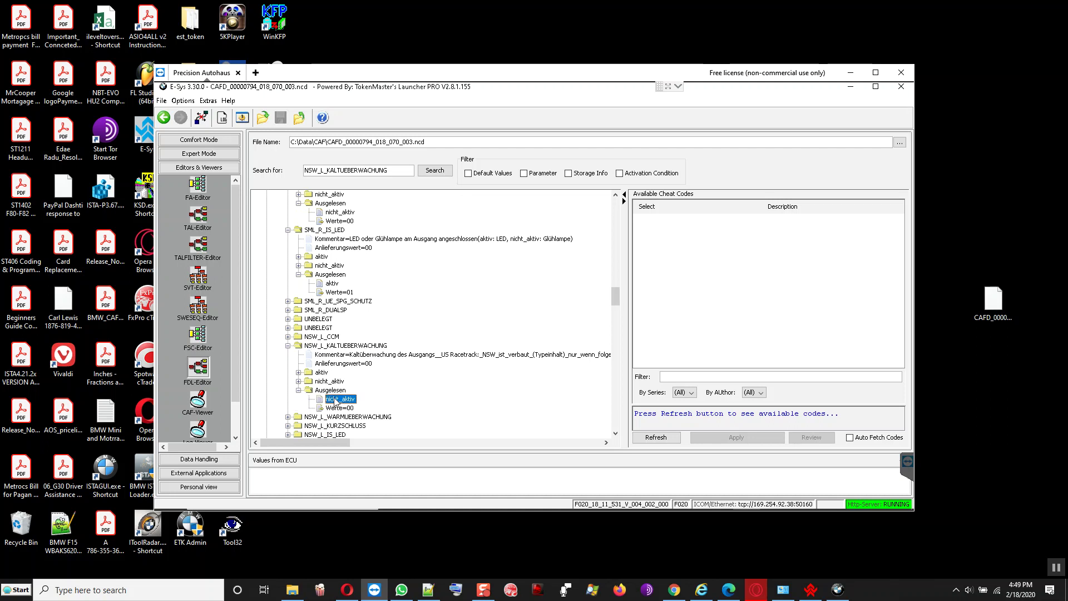
scroll(339, 399, down, 1)
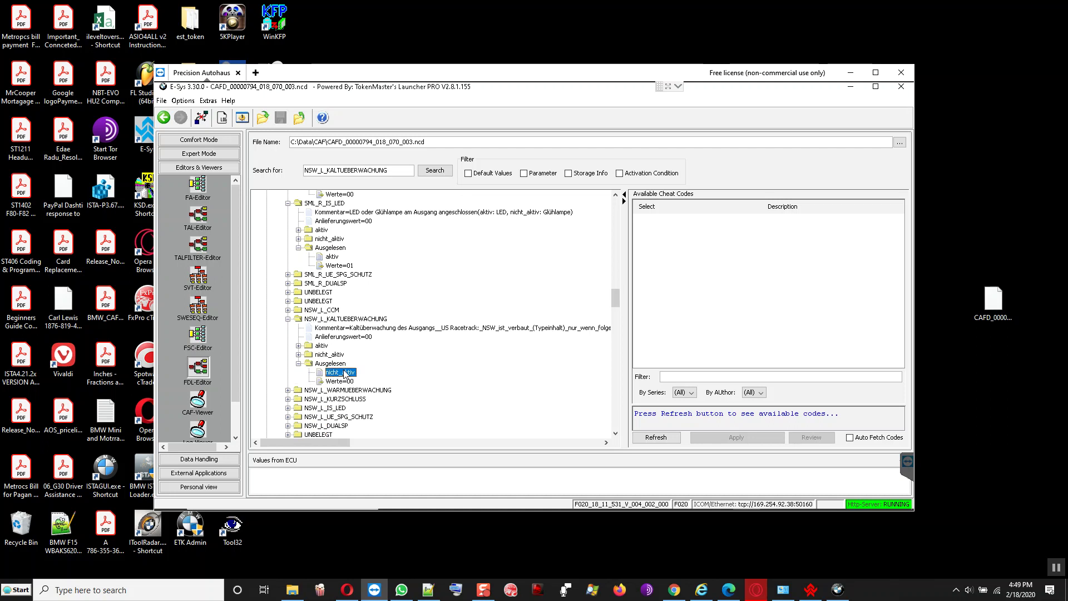
scroll(344, 377, down, 1)
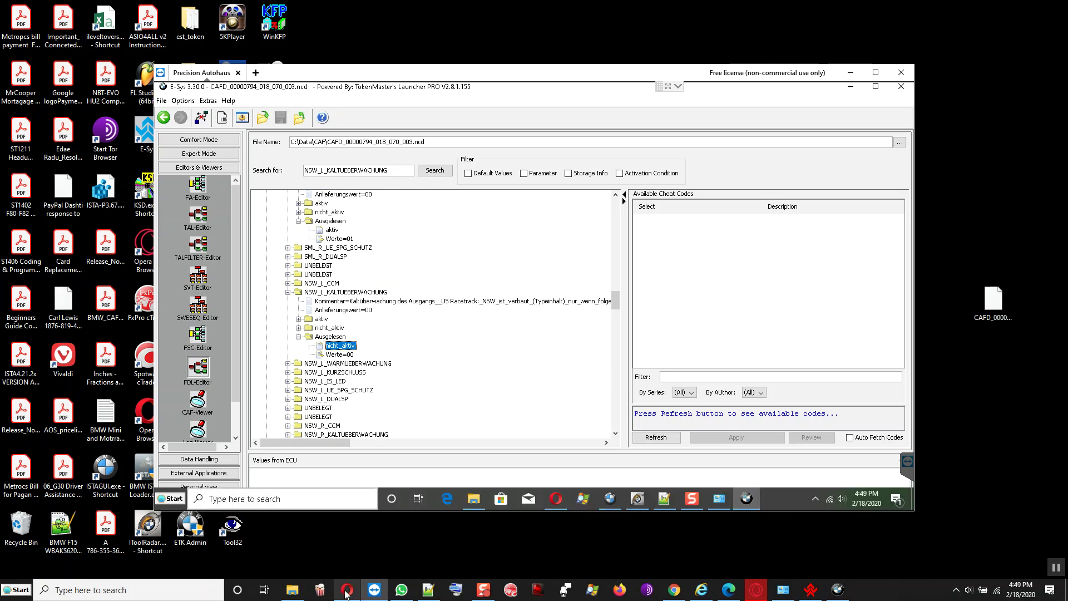
click(346, 590)
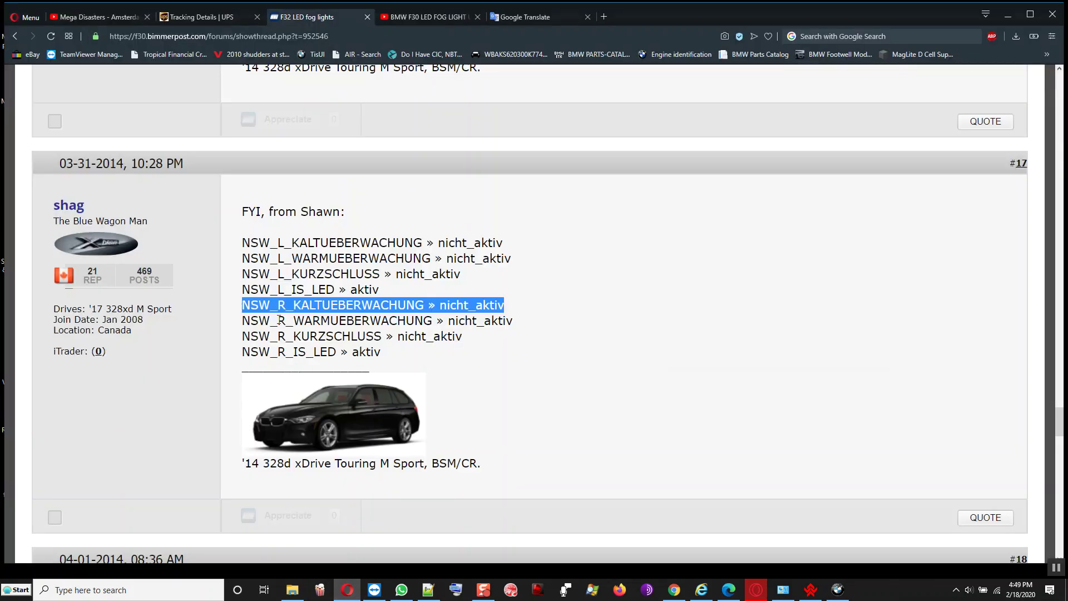
drag(246, 320, 476, 311)
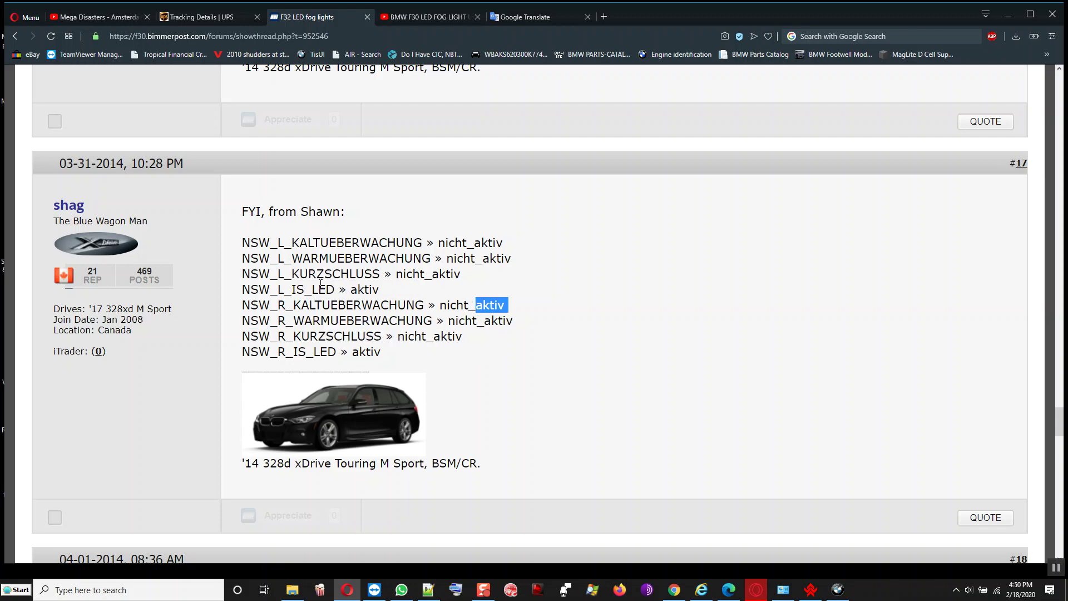
drag(249, 258, 514, 259)
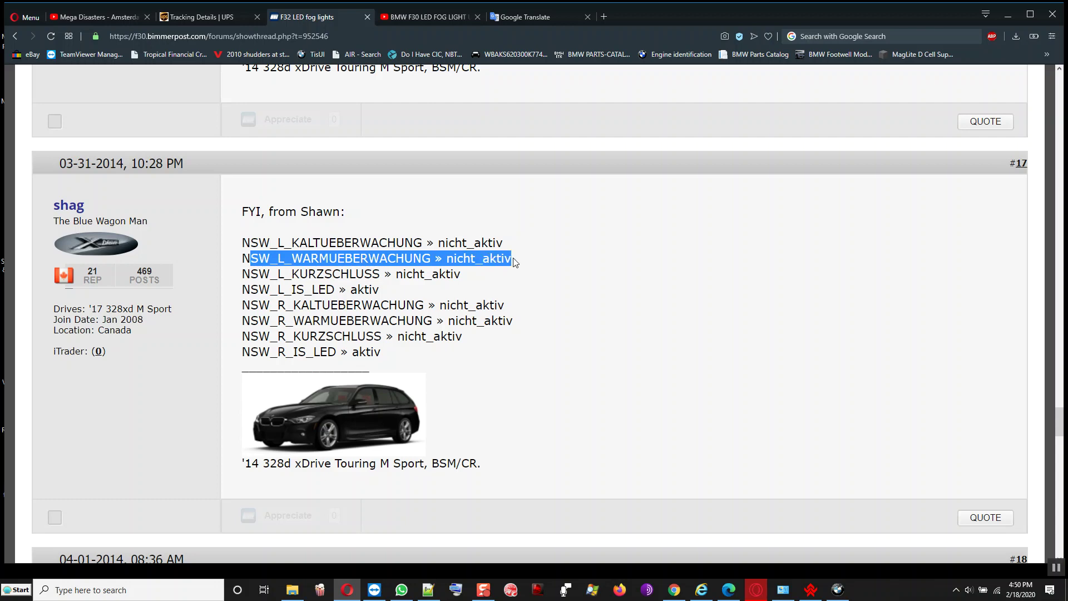
click(353, 591)
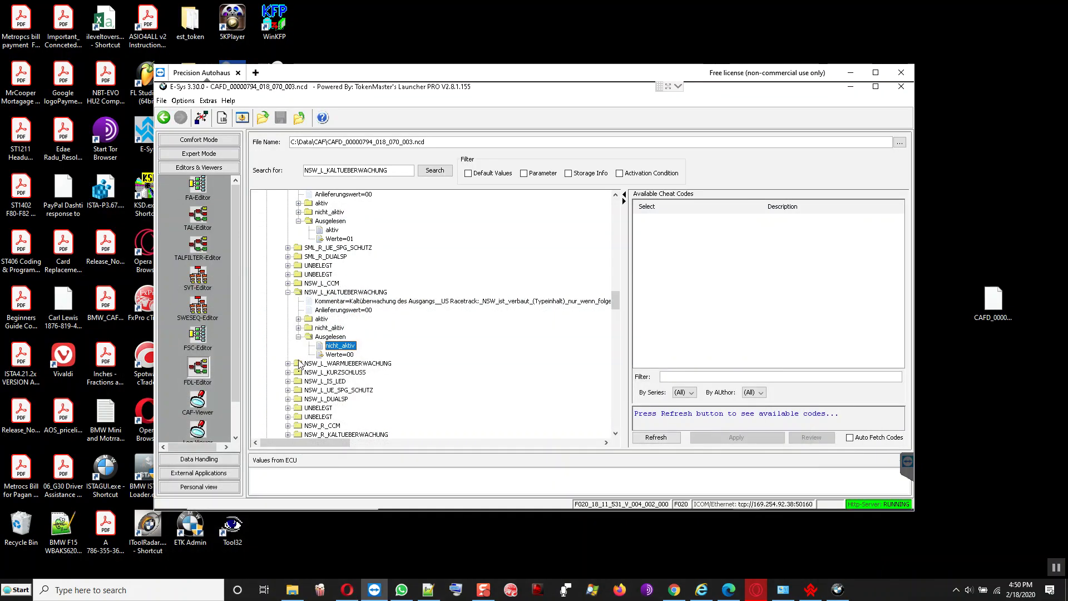
- Expand NSW_L_WARMUEBERWACHUNG and its Ausgelesen folder, and compare the coded value with the forum thread's recommendation
click(327, 364)
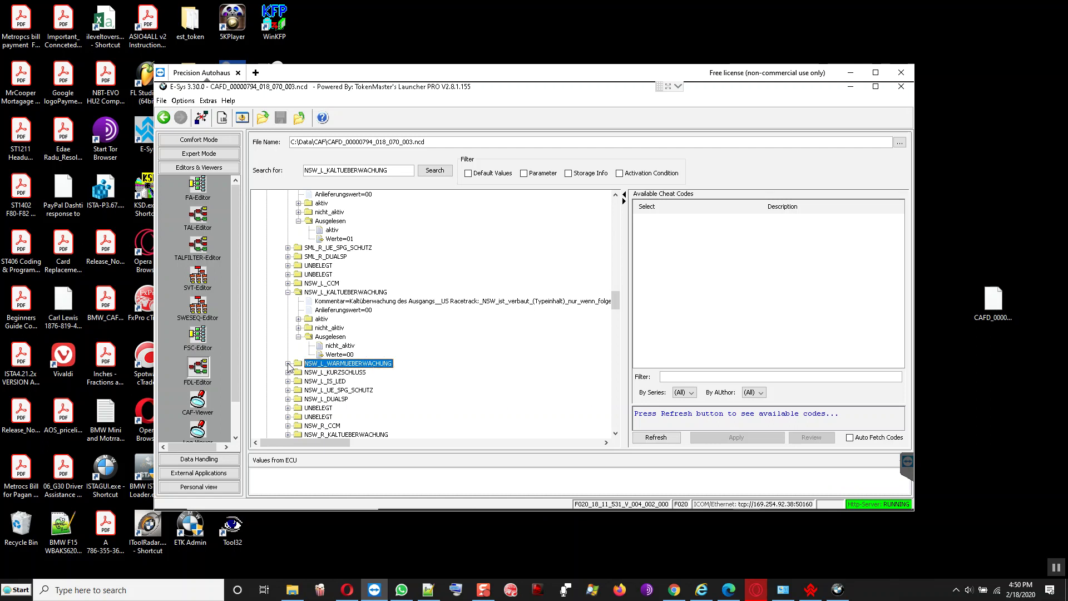
click(287, 364)
click(299, 408)
click(332, 417)
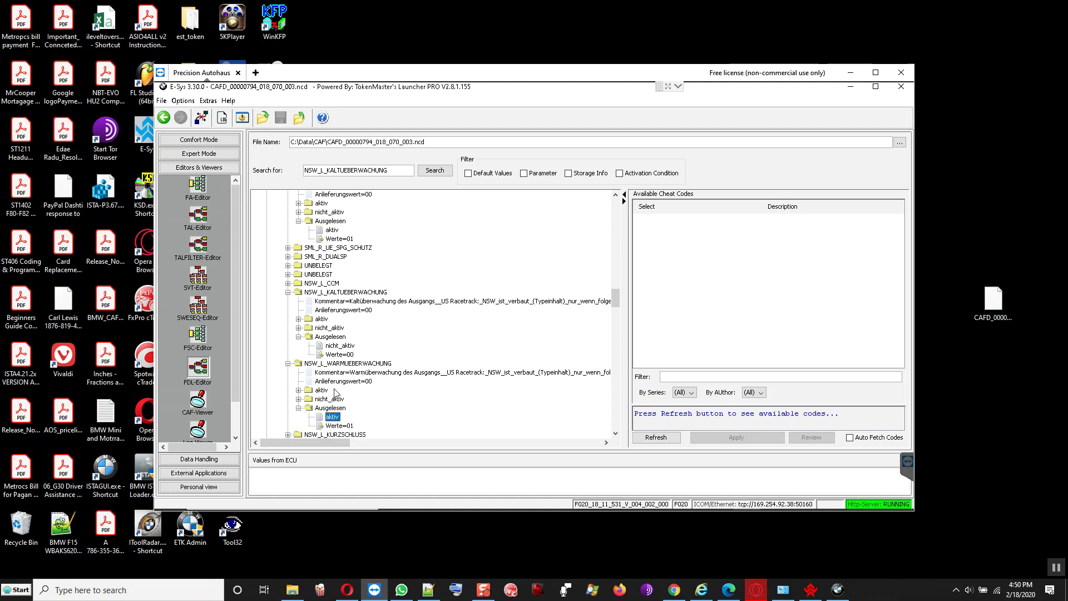
scroll(336, 367, down, 1)
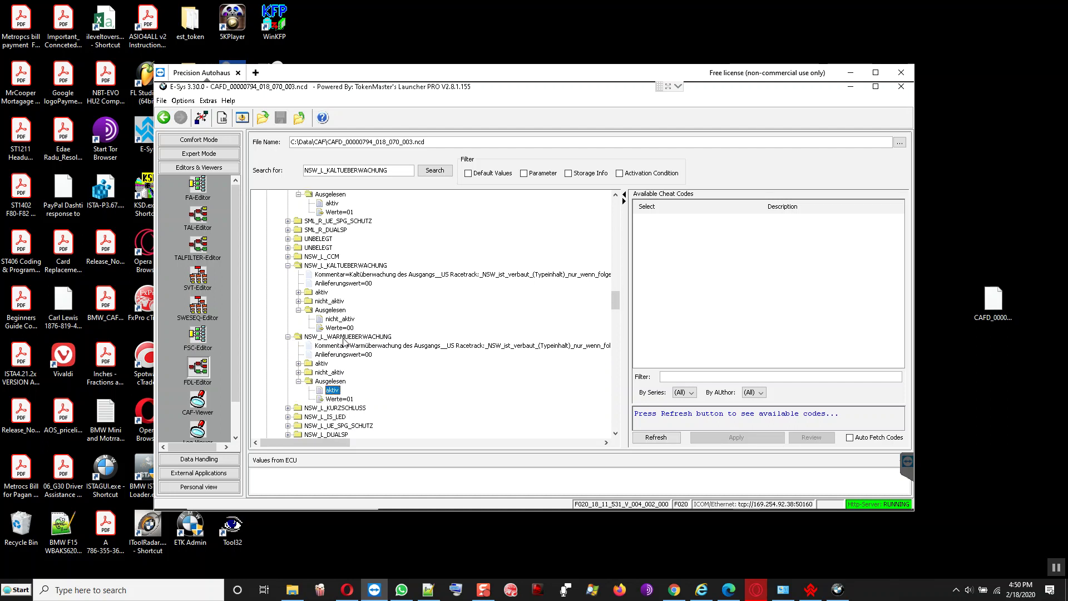
click(346, 589)
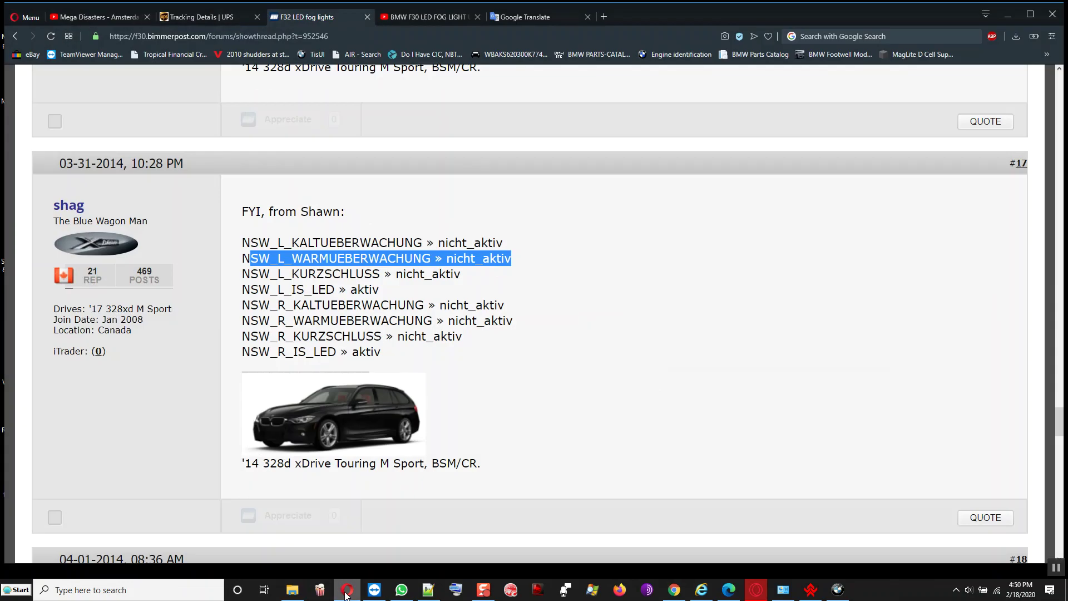
click(346, 591)
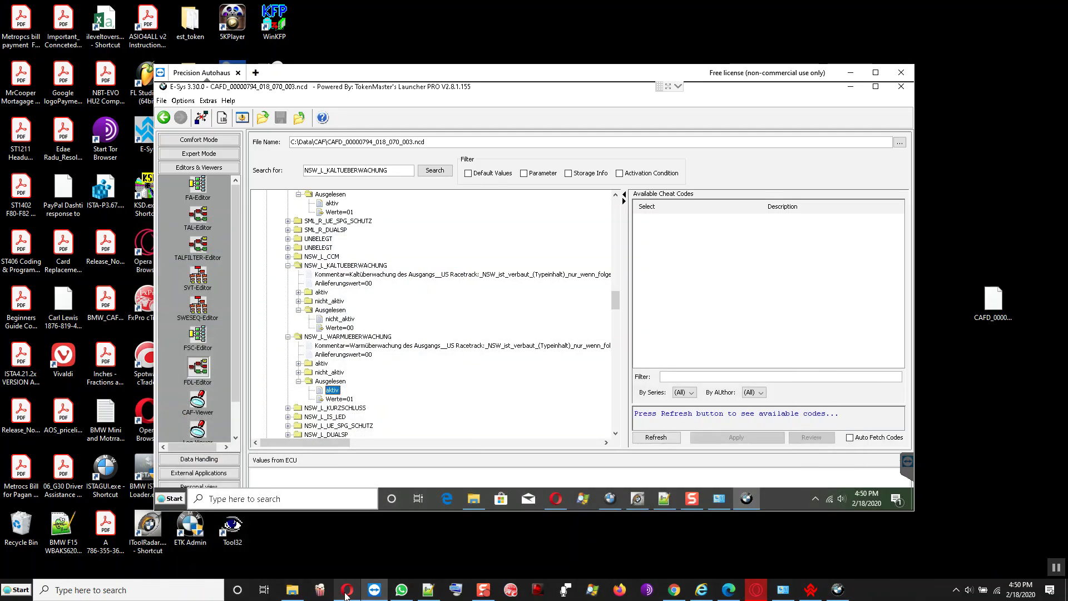
- Set the Ausgelesen value of NSW_L_WARMUEBERWACHUNG to nicht_aktiv and save the coding file
right_click(334, 389)
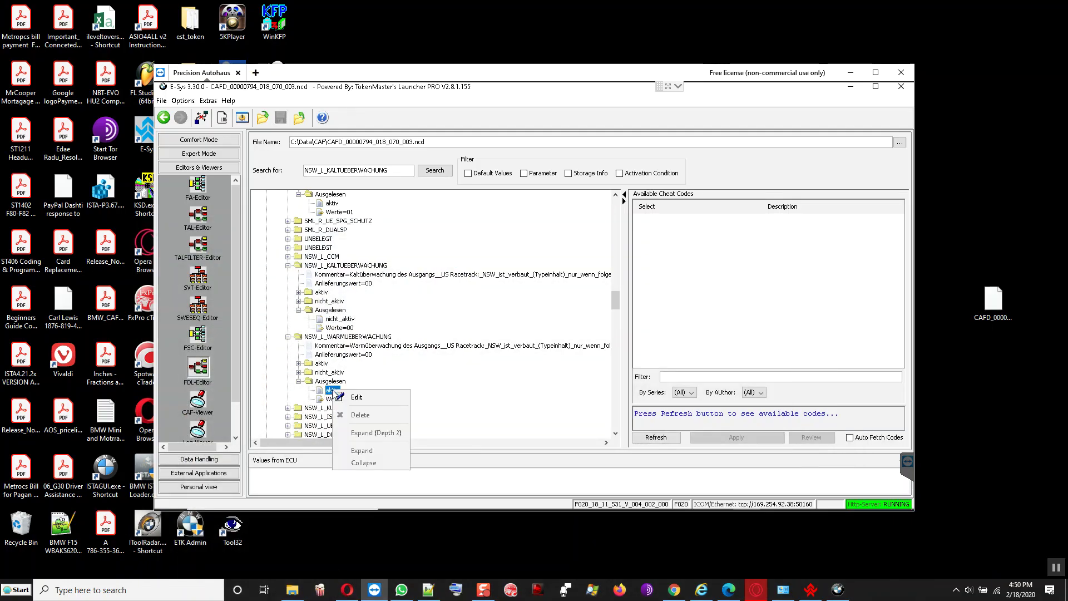
click(356, 398)
click(358, 390)
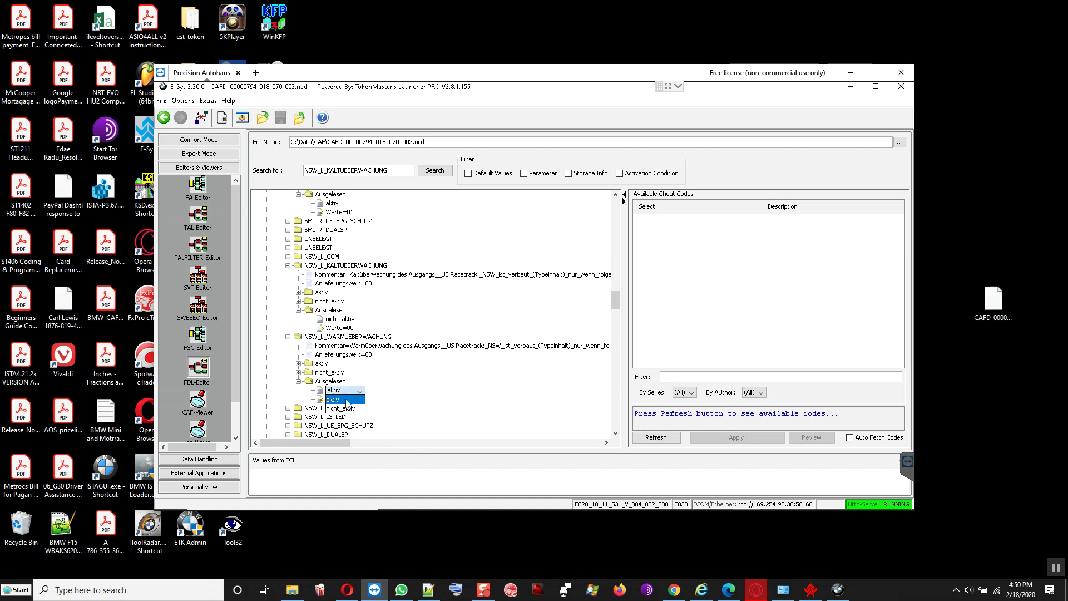
click(346, 409)
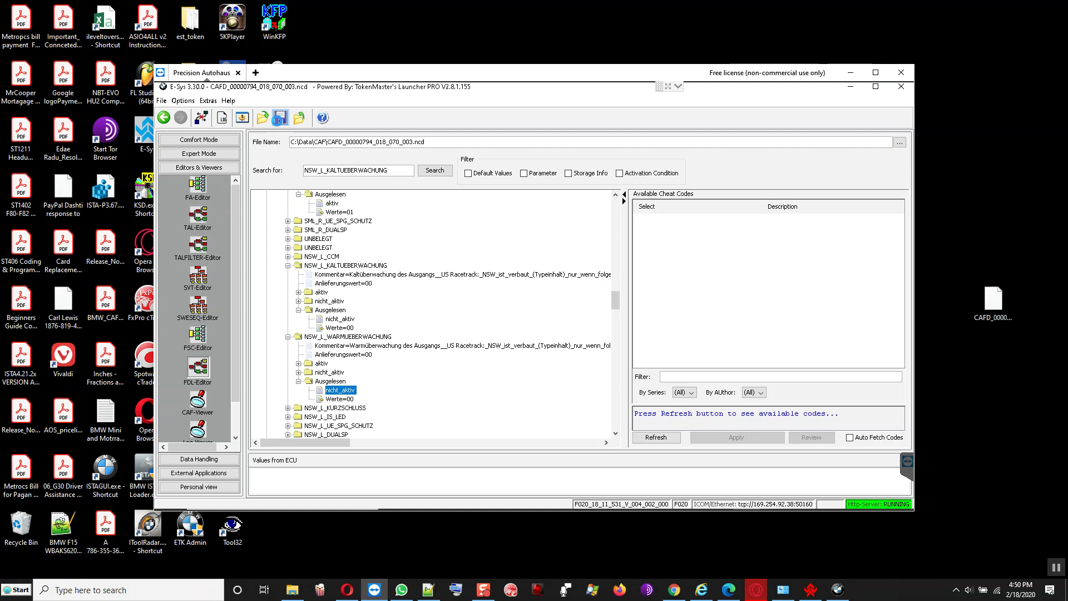
click(280, 117)
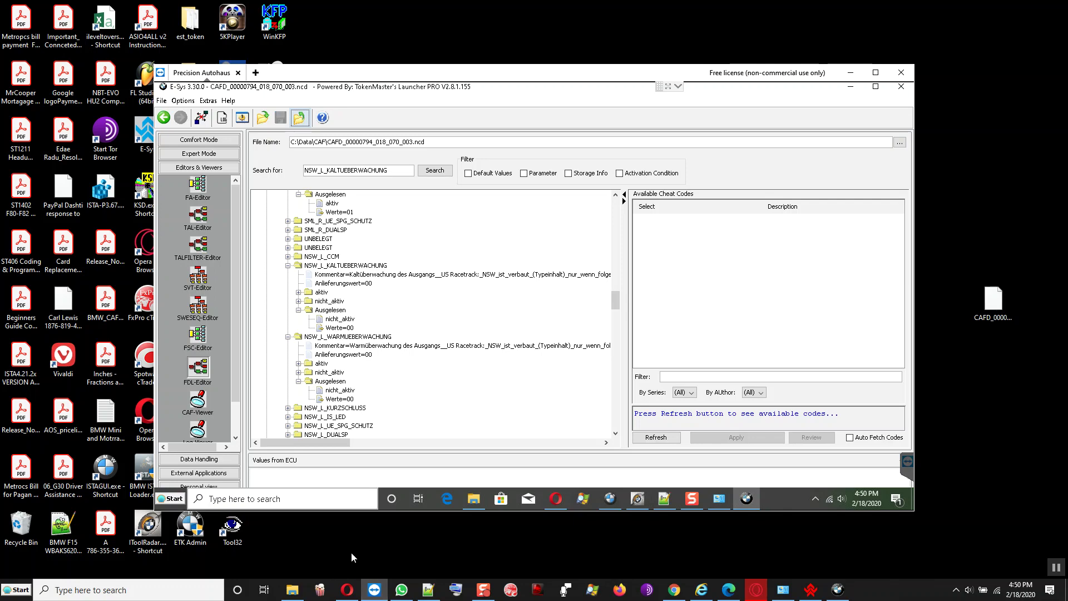
- Switch to the browser's forum thread, highlight the recommended NSW_L_KURZSCHLUSS setting, and return to E-Sys
click(346, 591)
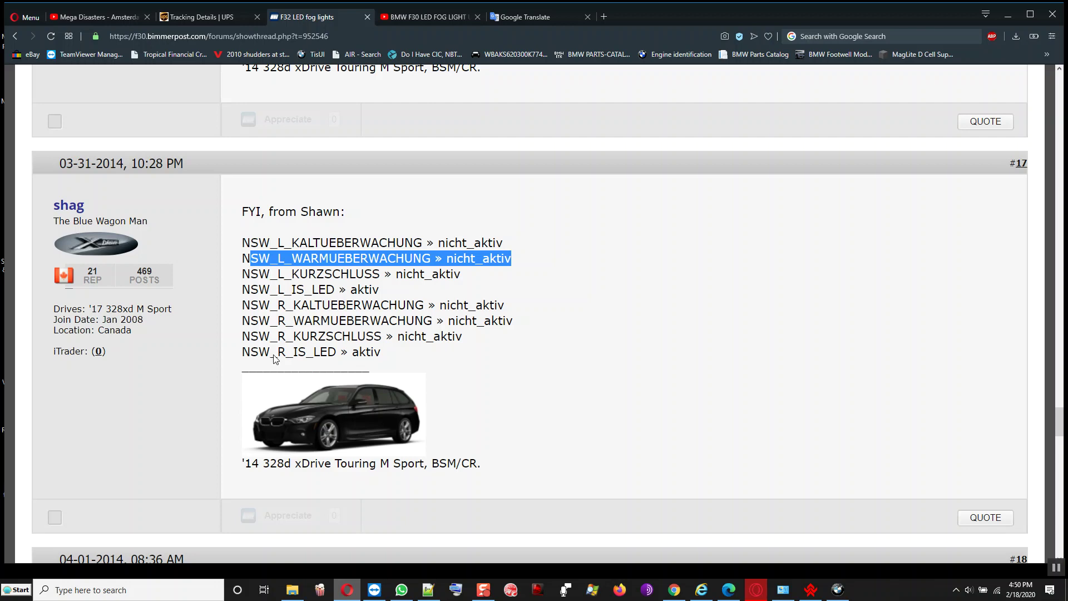
drag(292, 274, 432, 278)
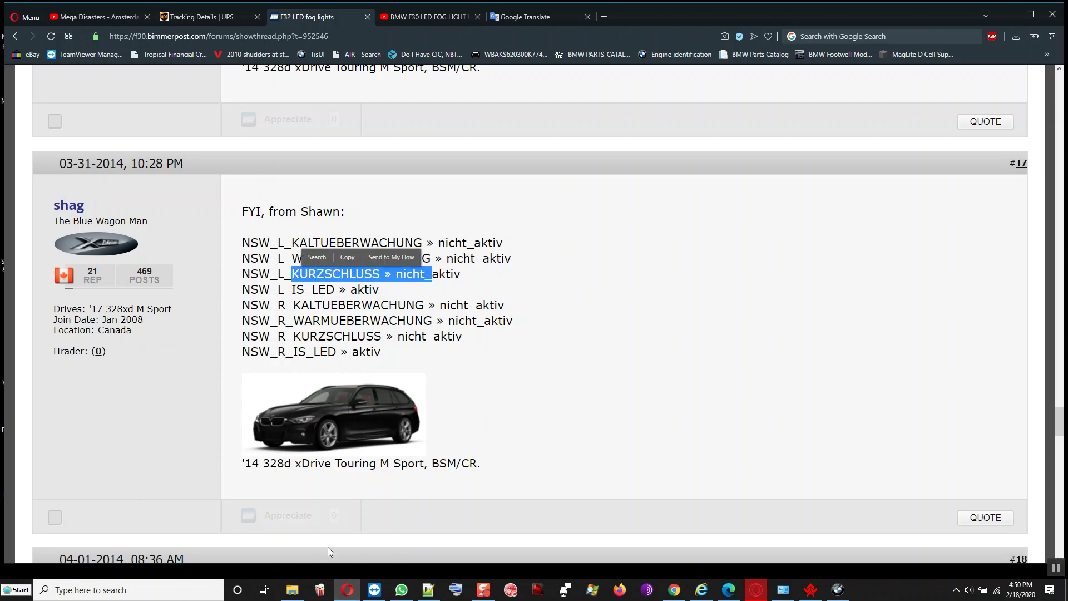
click(349, 592)
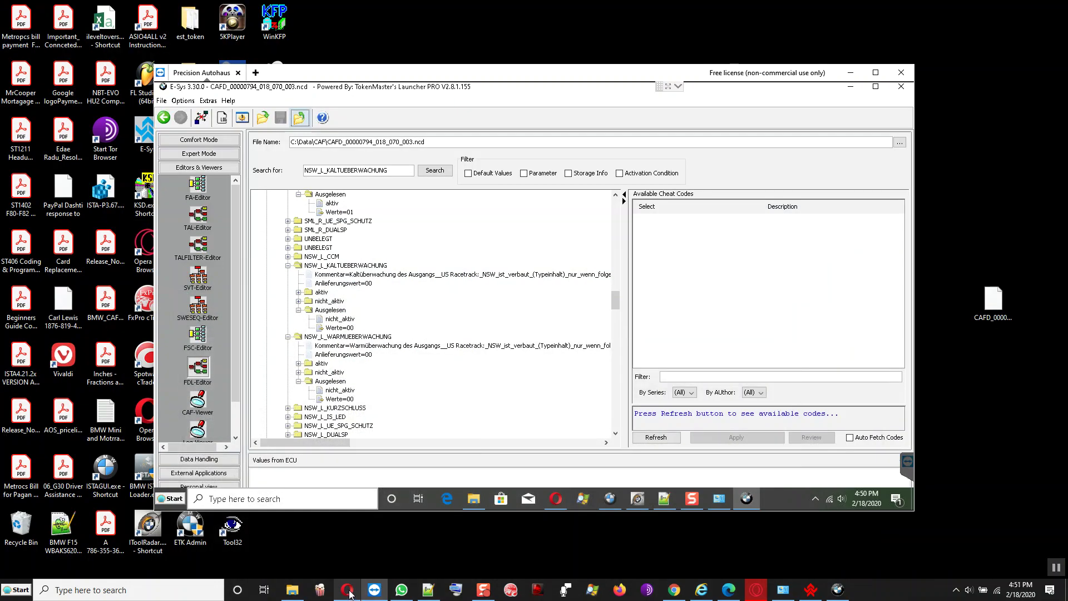
- Expand NSW_L_KURZSCHLUSS and its Ausgelesen folder, and compare the coded value with the forum thread's recommendation
click(310, 410)
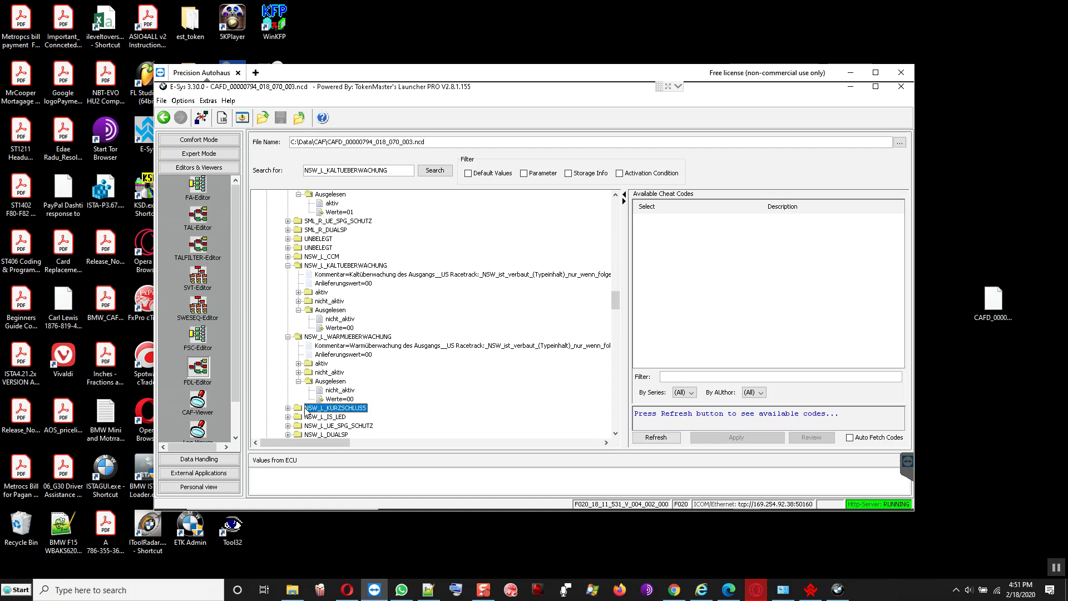
click(288, 408)
scroll(289, 409, down, 1)
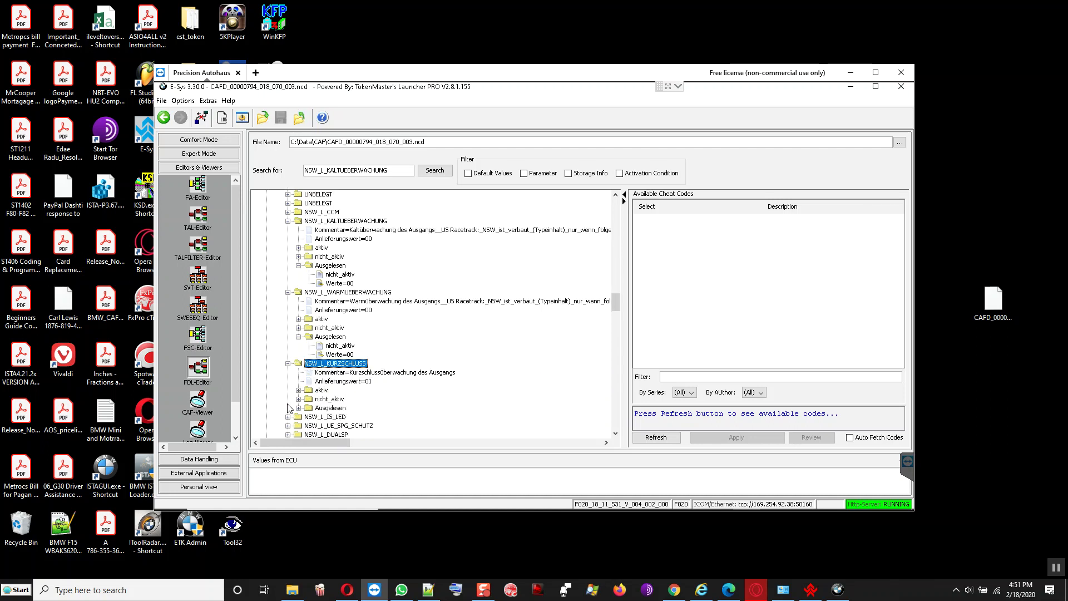
click(299, 408)
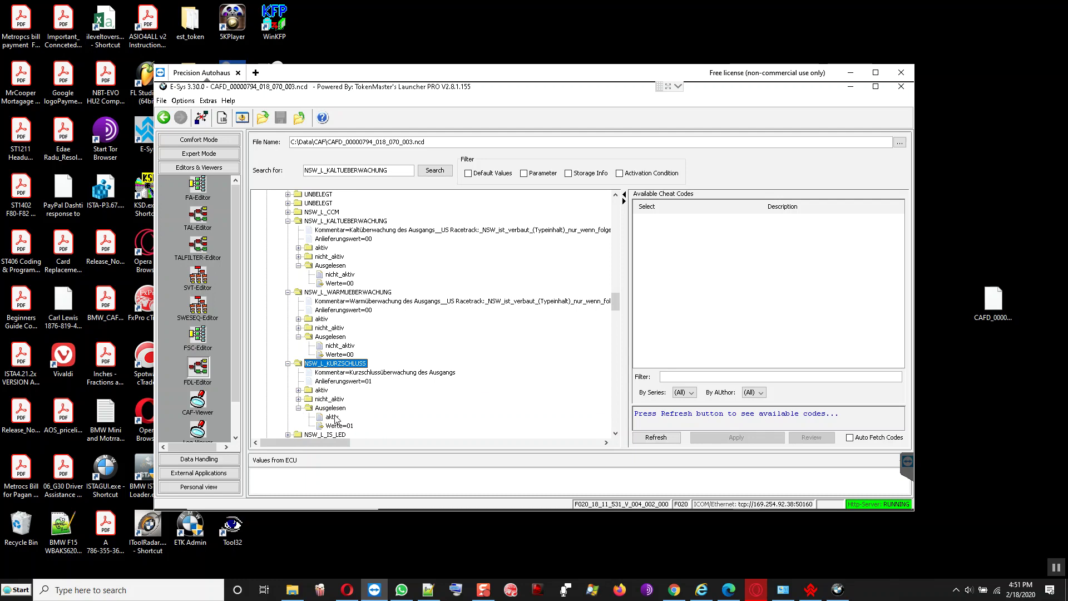
click(335, 417)
click(347, 590)
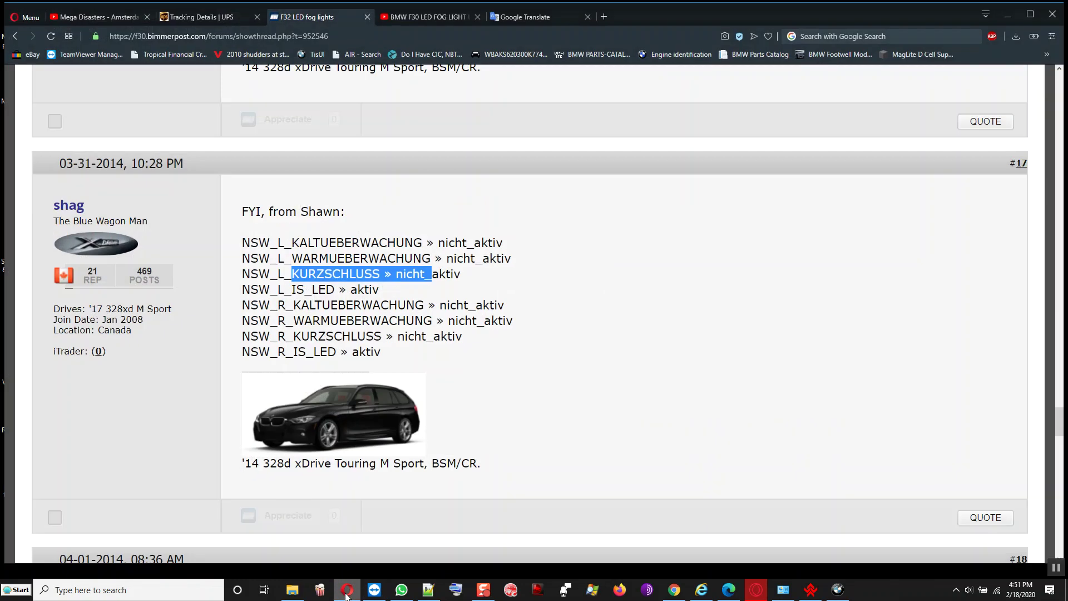
click(346, 590)
- Set the Ausgelesen value of NSW_L_KURZSCHLUSS to nicht_aktiv and save the coding file
right_click(332, 417)
click(353, 423)
click(356, 417)
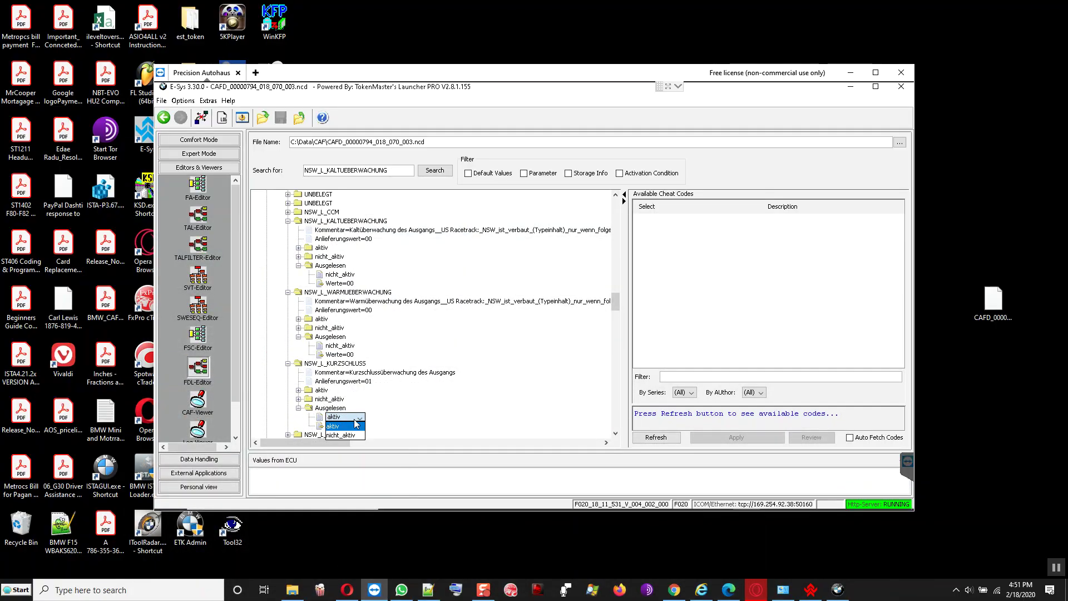
click(352, 436)
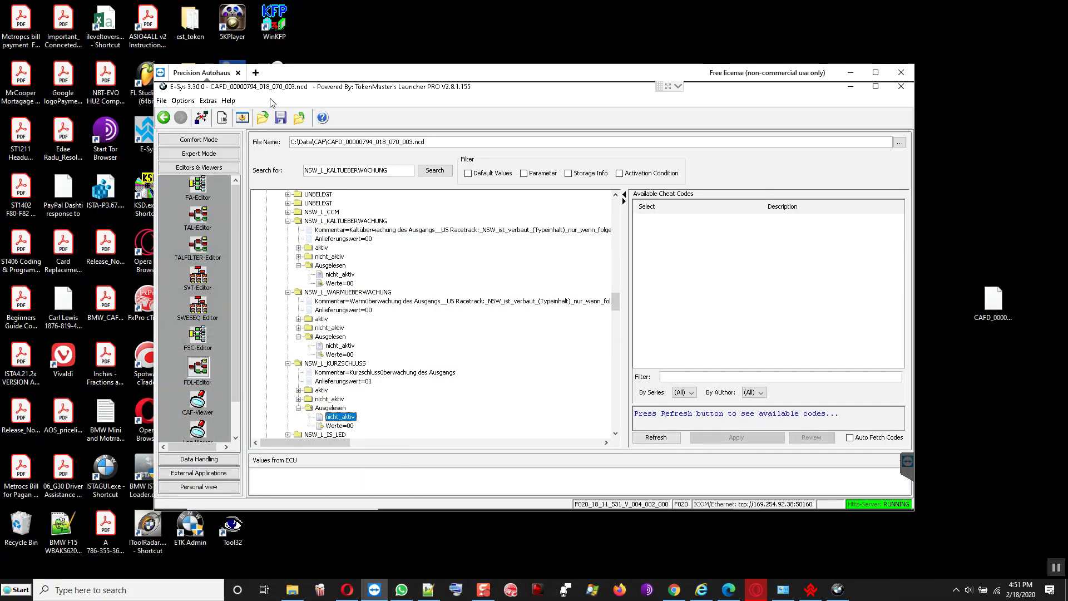
click(281, 119)
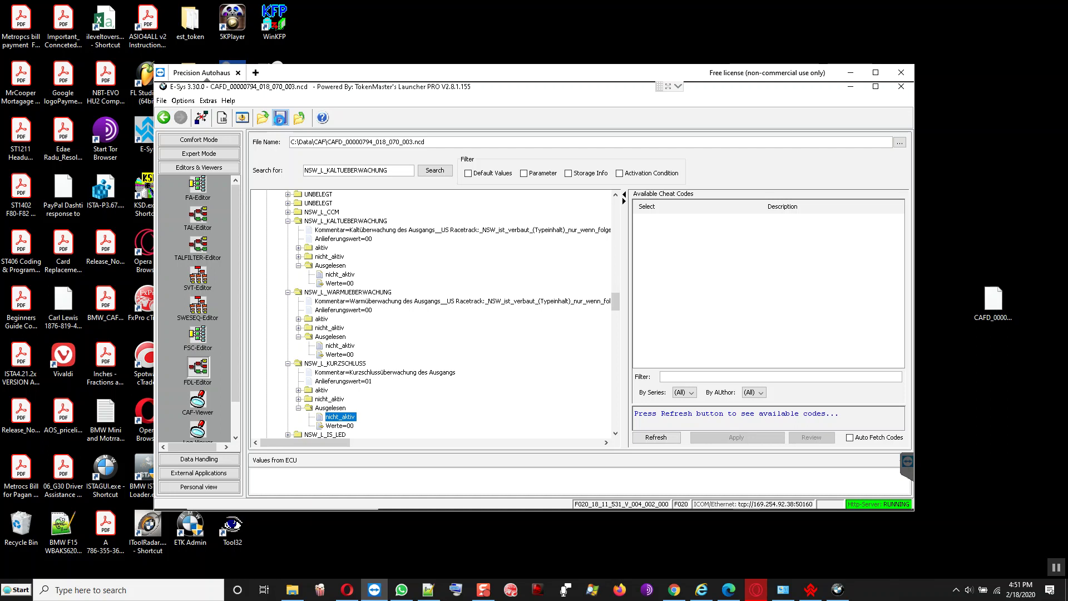
click(281, 117)
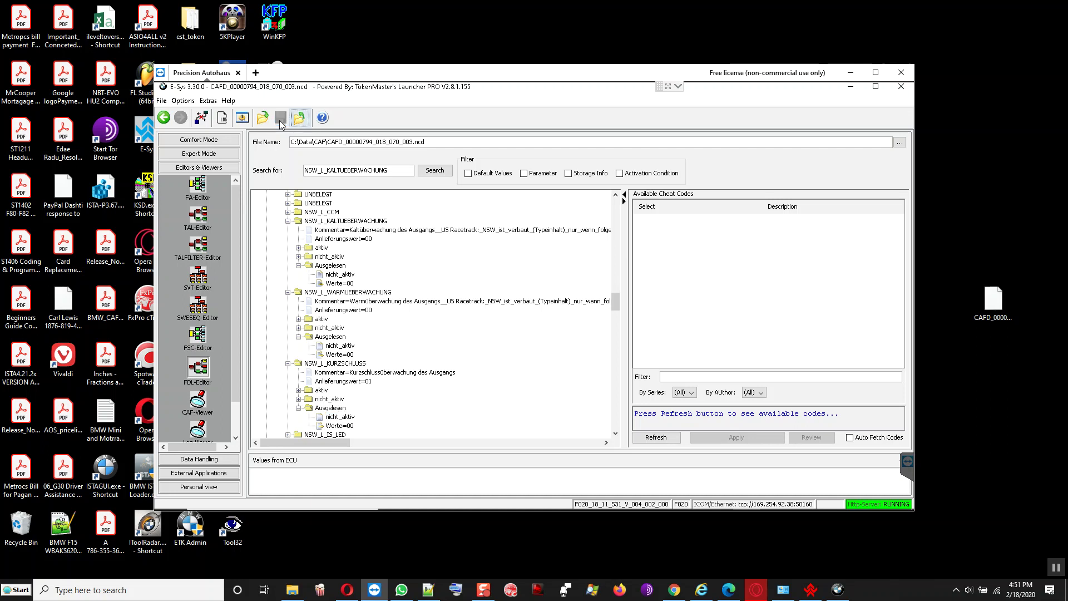
- Switch to the browser's forum thread, highlight the recommended NSW_L_IS_LED setting, and return to E-Sys
scroll(295, 396, down, 1)
click(347, 589)
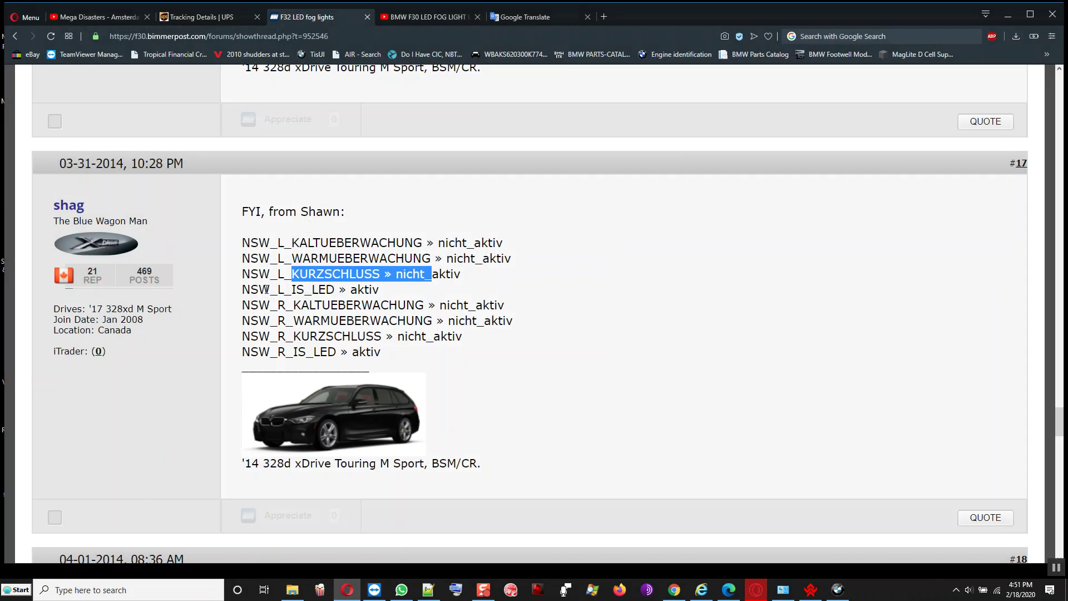
drag(243, 289, 379, 292)
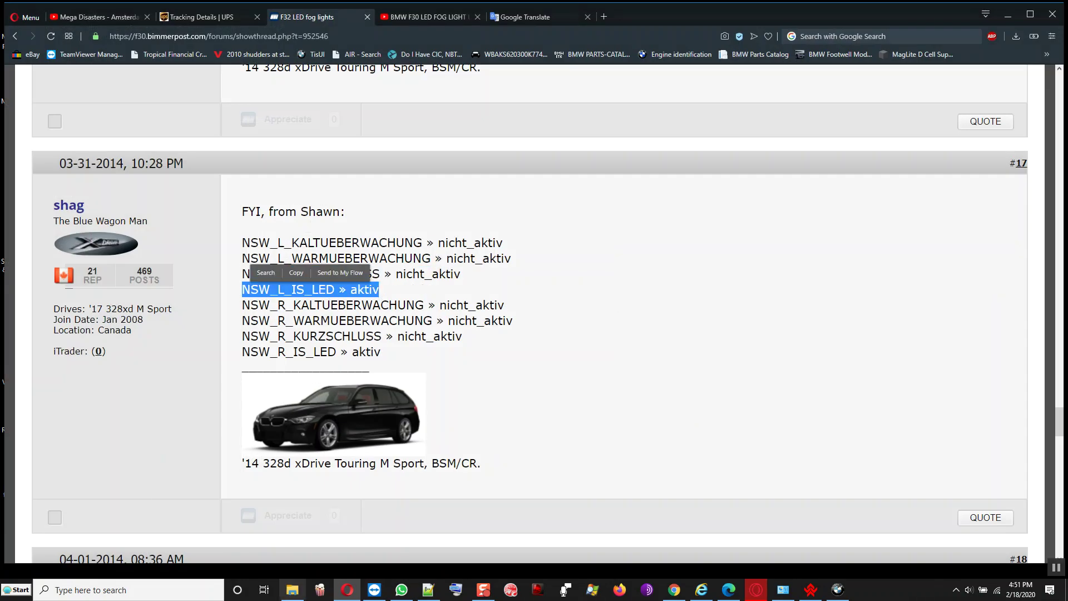
click(349, 589)
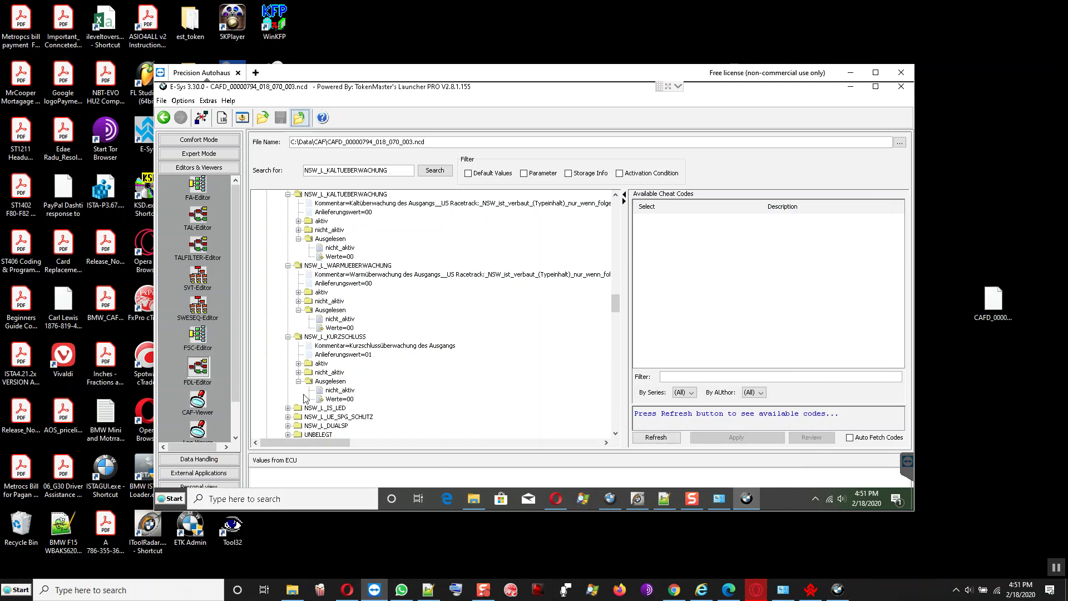
- Set the Ausgelesen value of NSW_L_IS_LED to aktiv and save the coding file
click(311, 408)
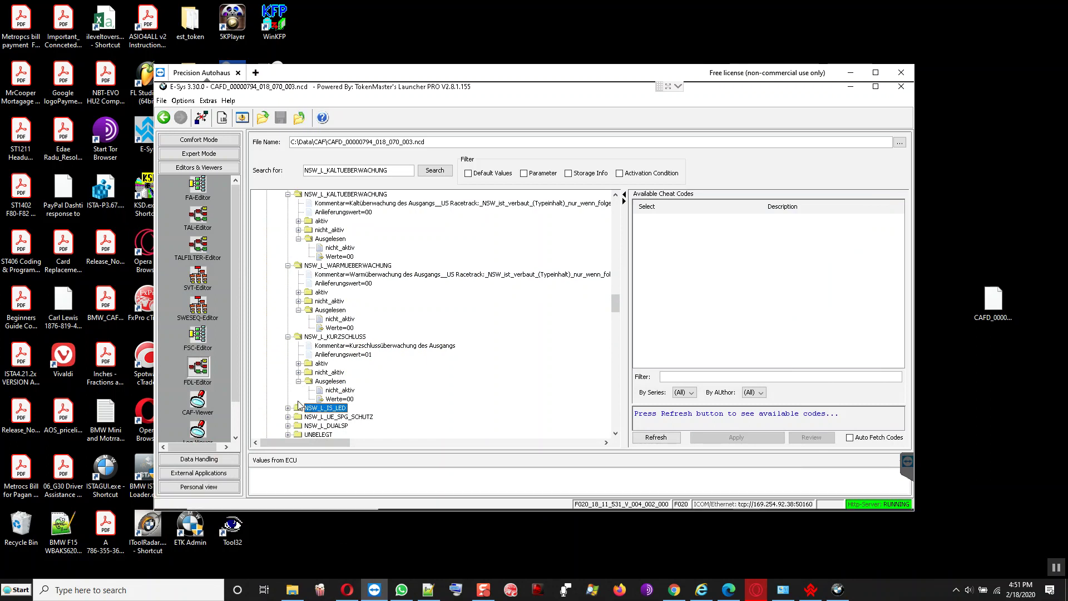
click(288, 408)
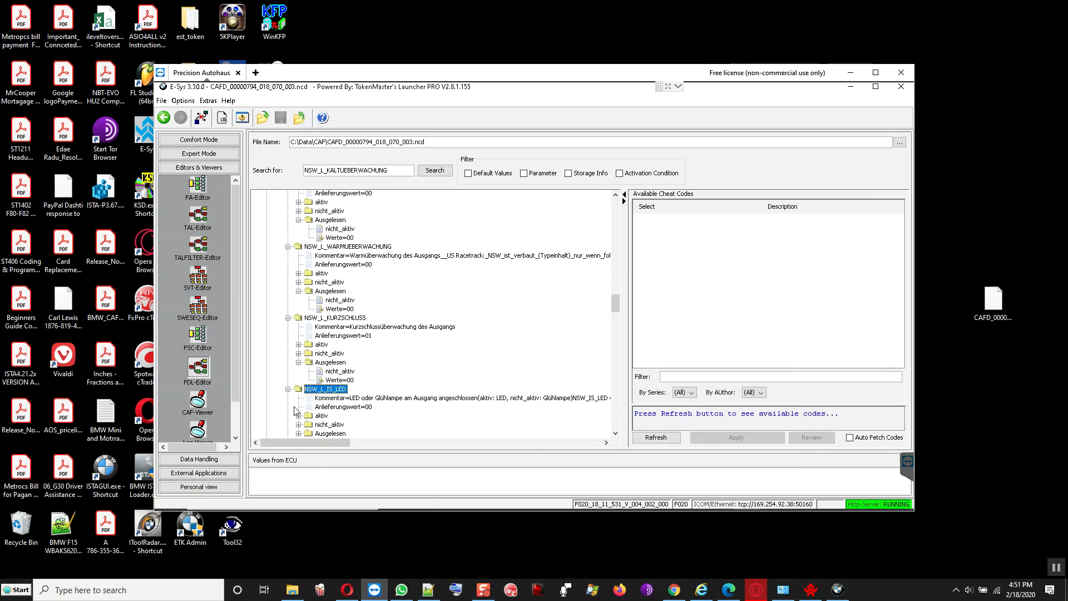
scroll(295, 410, down, 1)
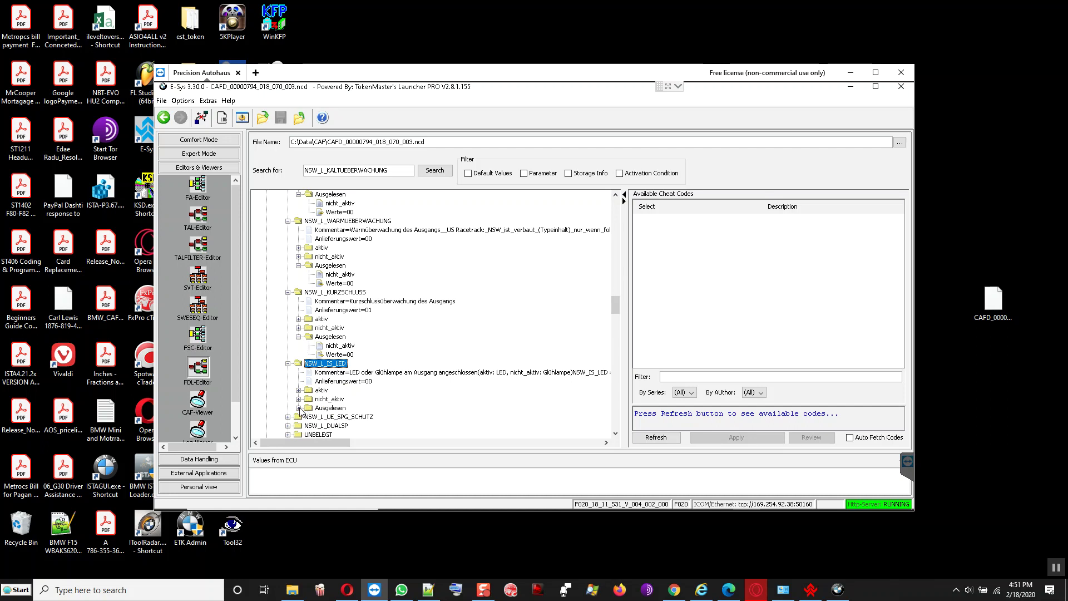
click(299, 408)
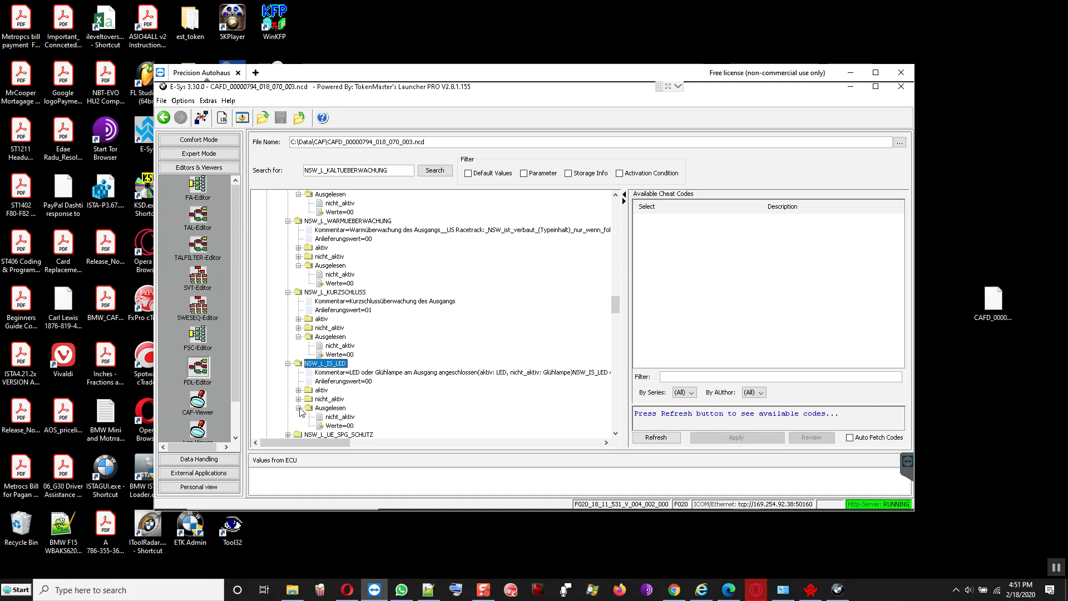
click(344, 417)
right_click(343, 417)
click(375, 423)
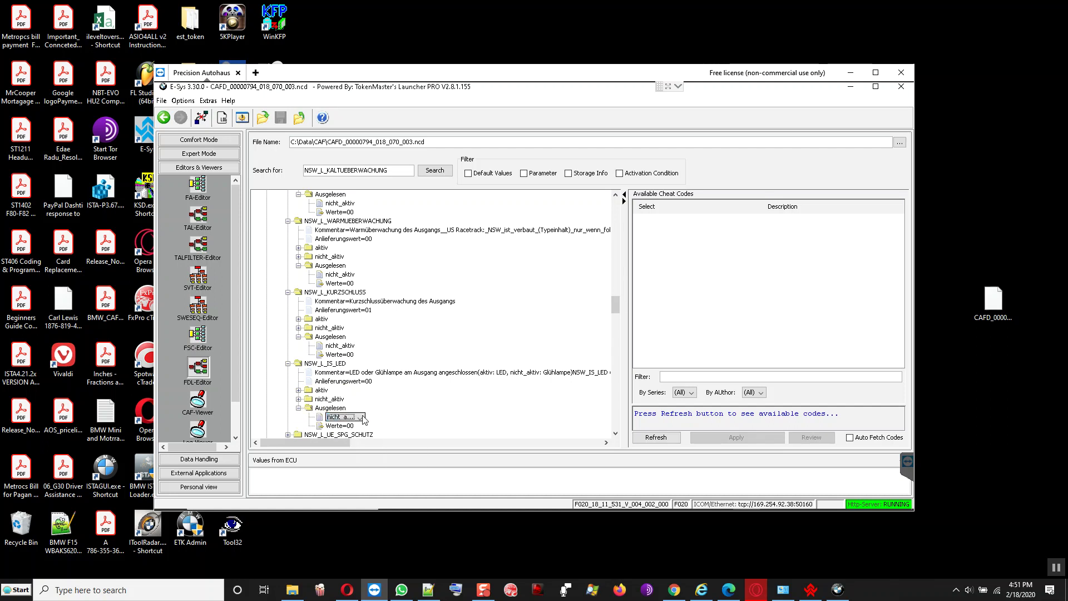
click(359, 417)
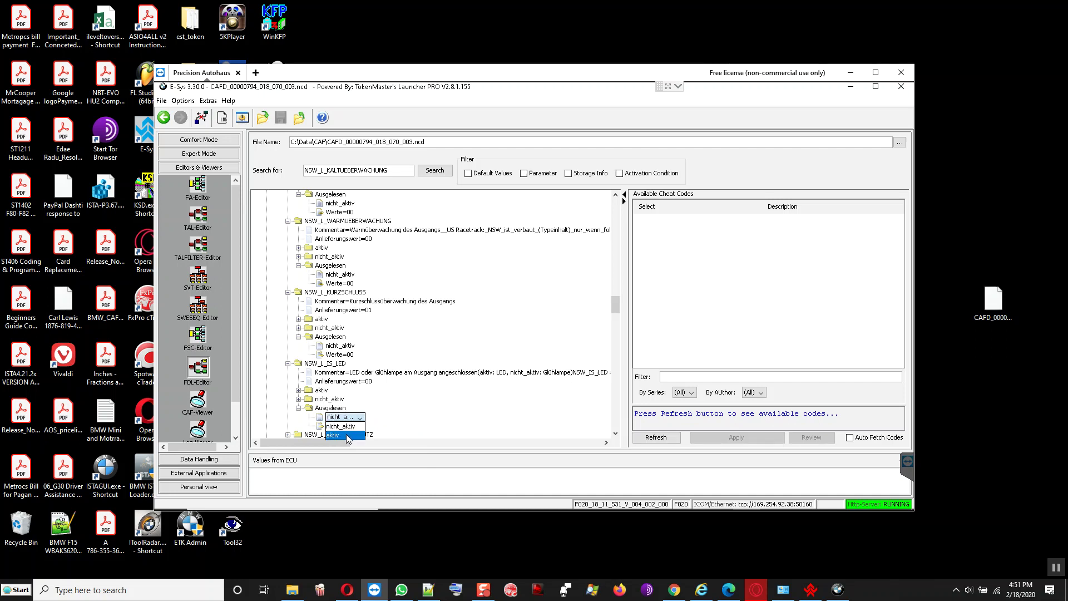
click(346, 435)
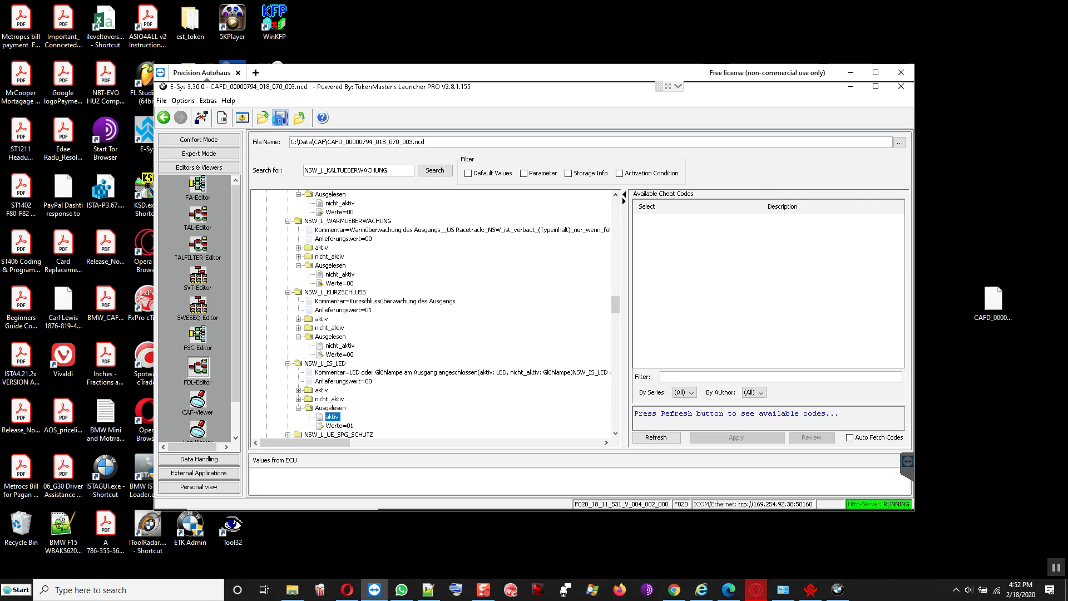
click(281, 117)
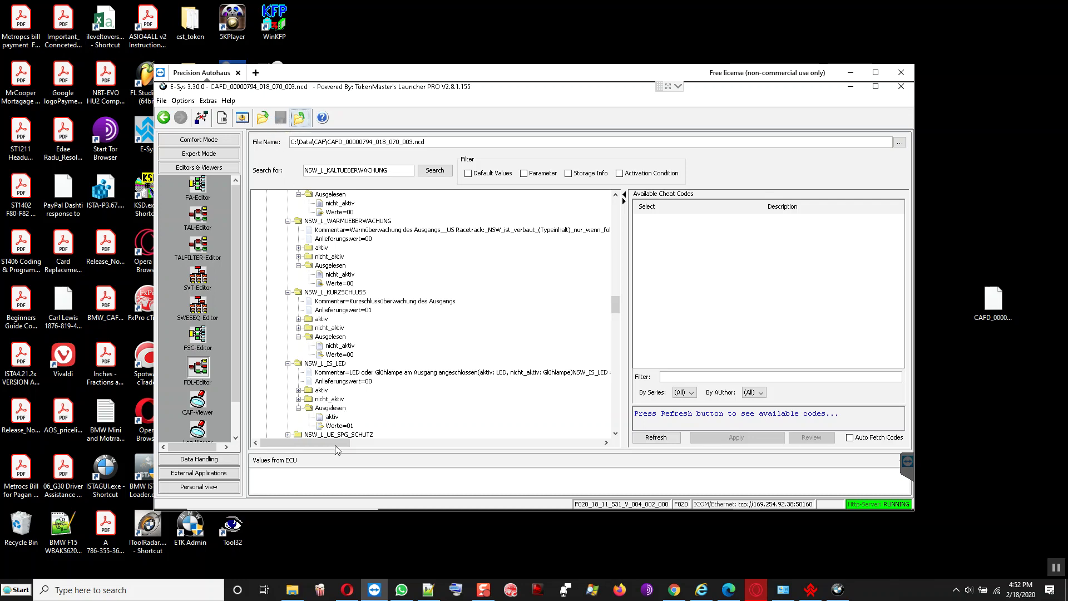
- Switch to the browser's forum thread, highlight the four recommended NSW_L settings, and return to E-Sys
click(347, 591)
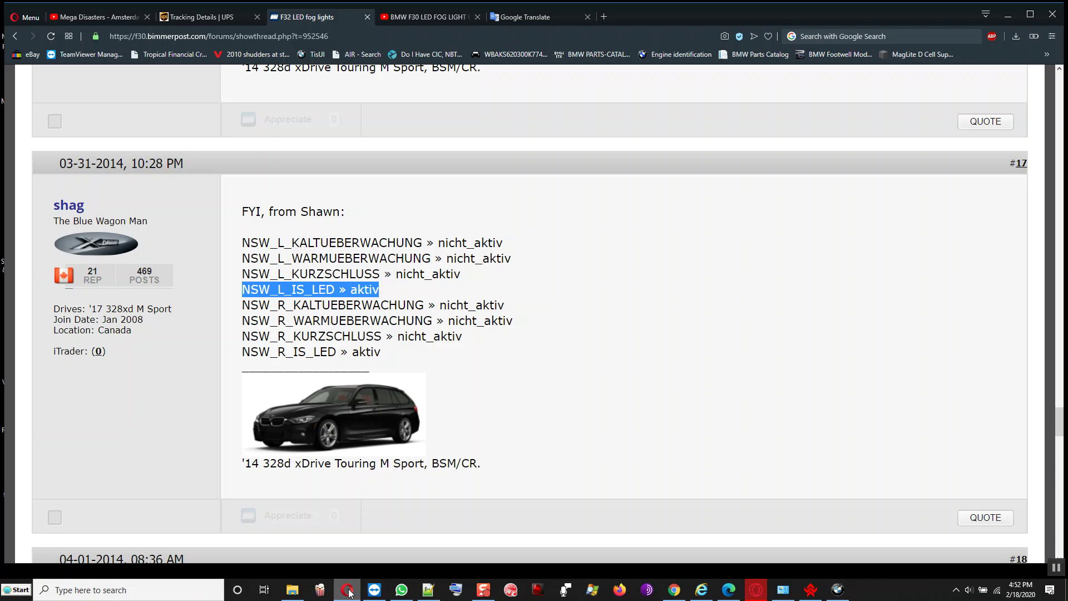
click(241, 245)
drag(243, 243, 380, 289)
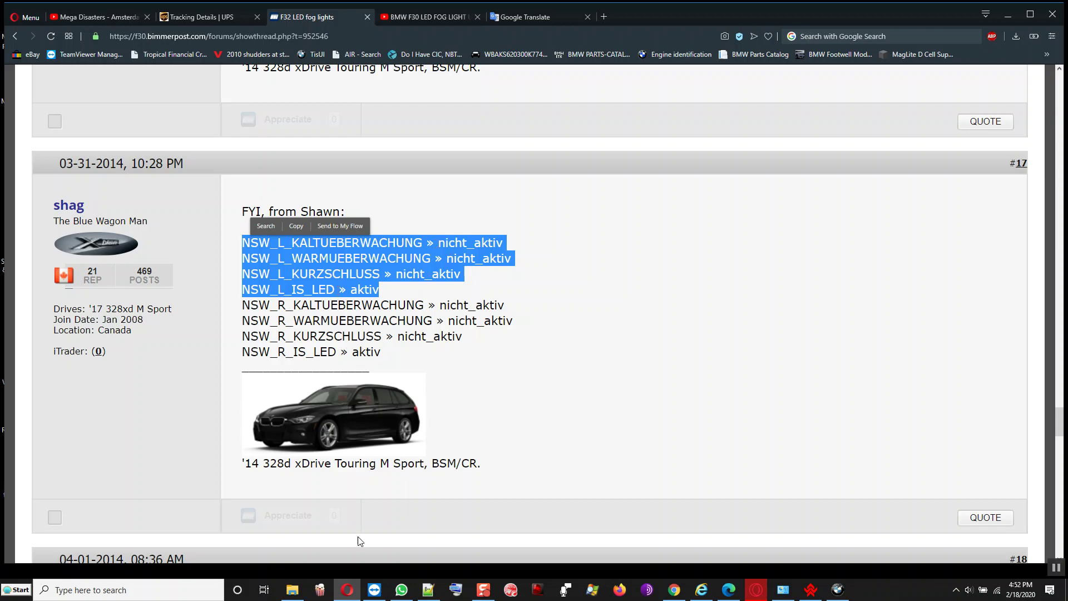
click(347, 592)
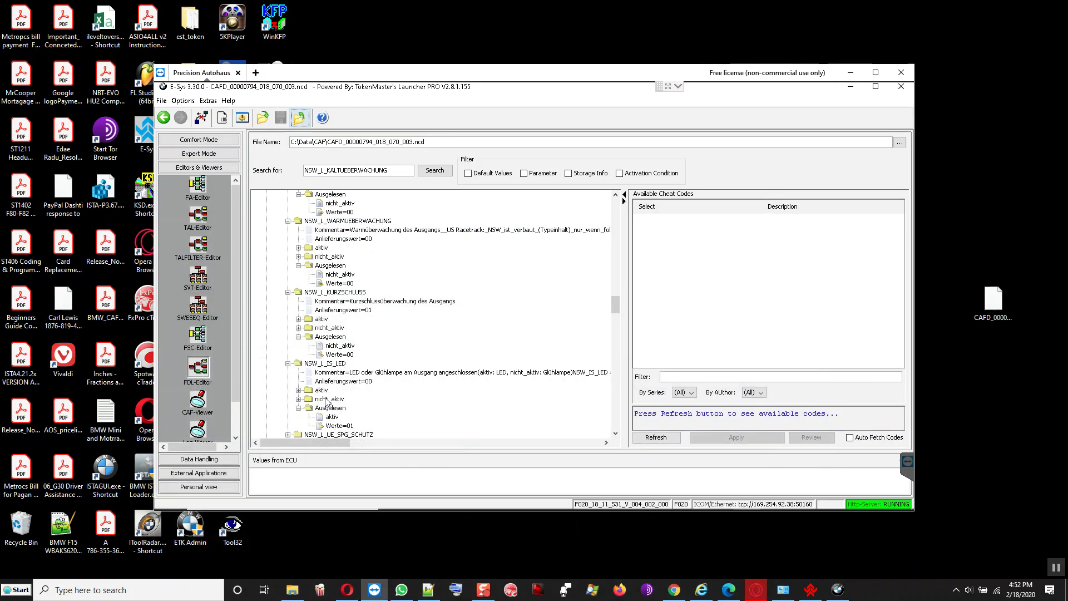
- Review the coded values of NSW_L_IS_LED and NSW_L_KURZSCHLUSS, and select NSW_L_WARMUEBERWACHUNG for checking
click(321, 365)
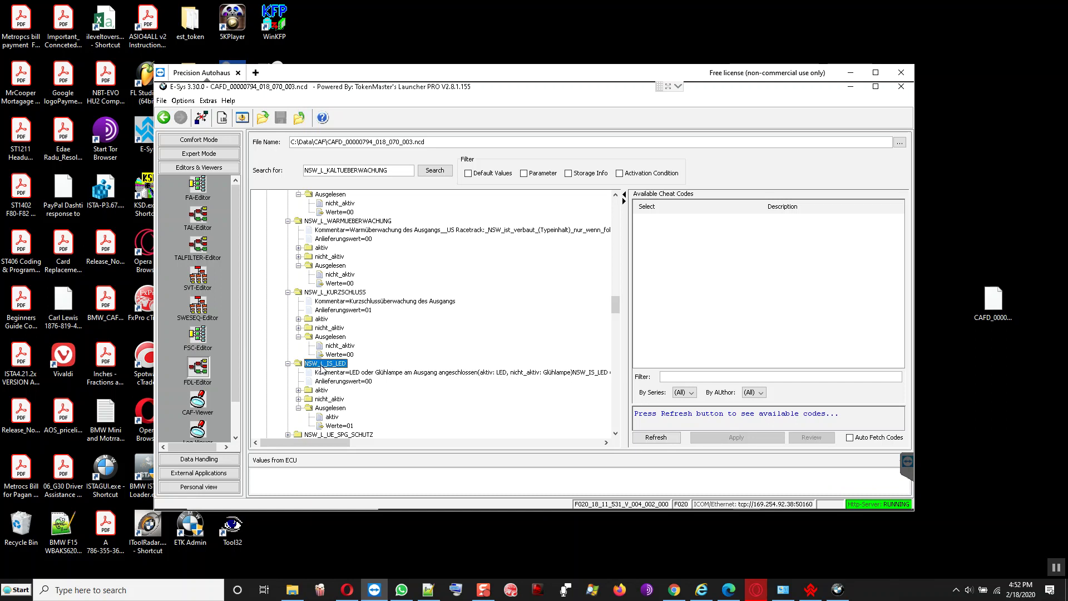
click(332, 418)
click(322, 293)
click(336, 346)
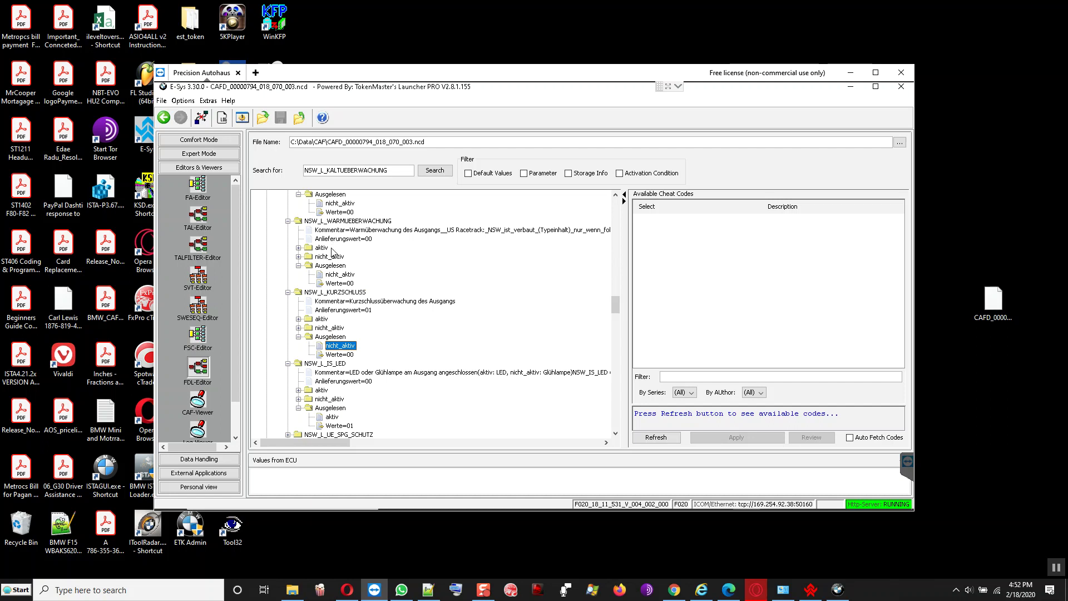
click(333, 222)
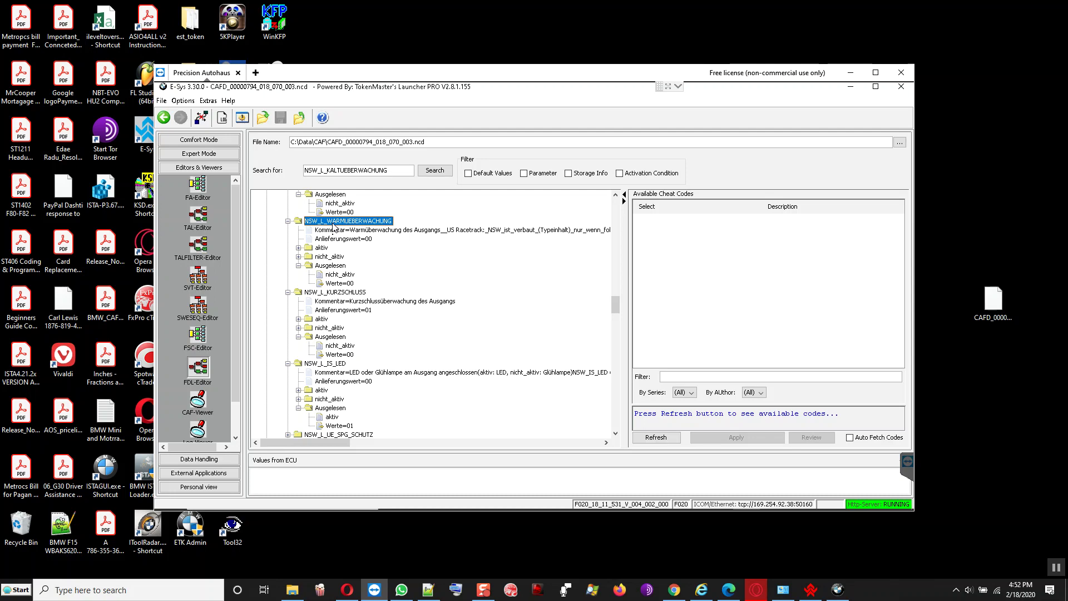
- Switch to Google Translate in the browser, read the English translation of the three German monitoring terms, and return to E-Sys
click(347, 590)
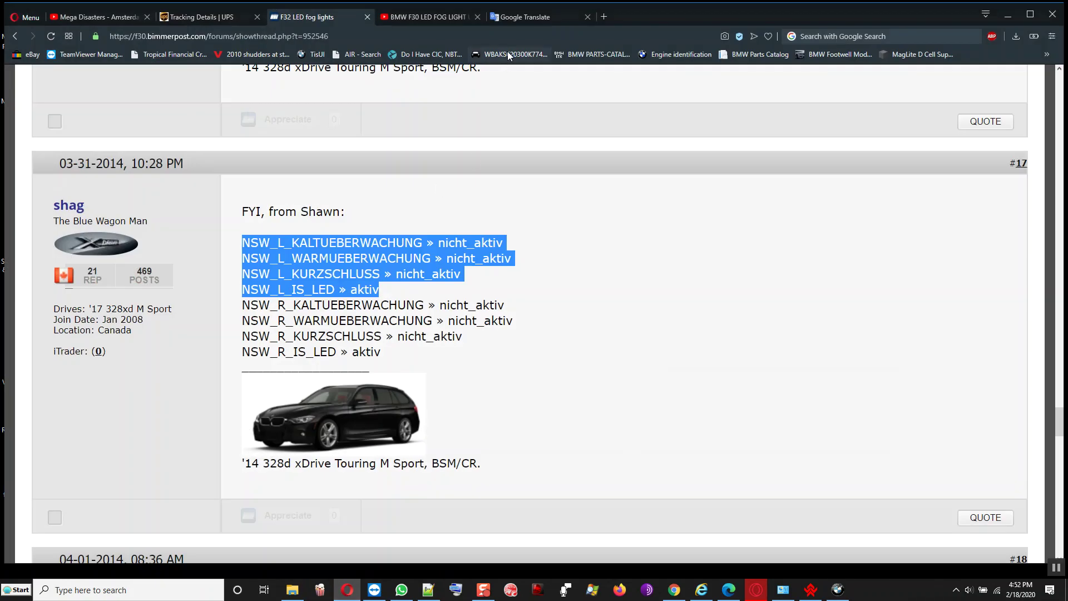
click(526, 18)
triple_click(610, 238)
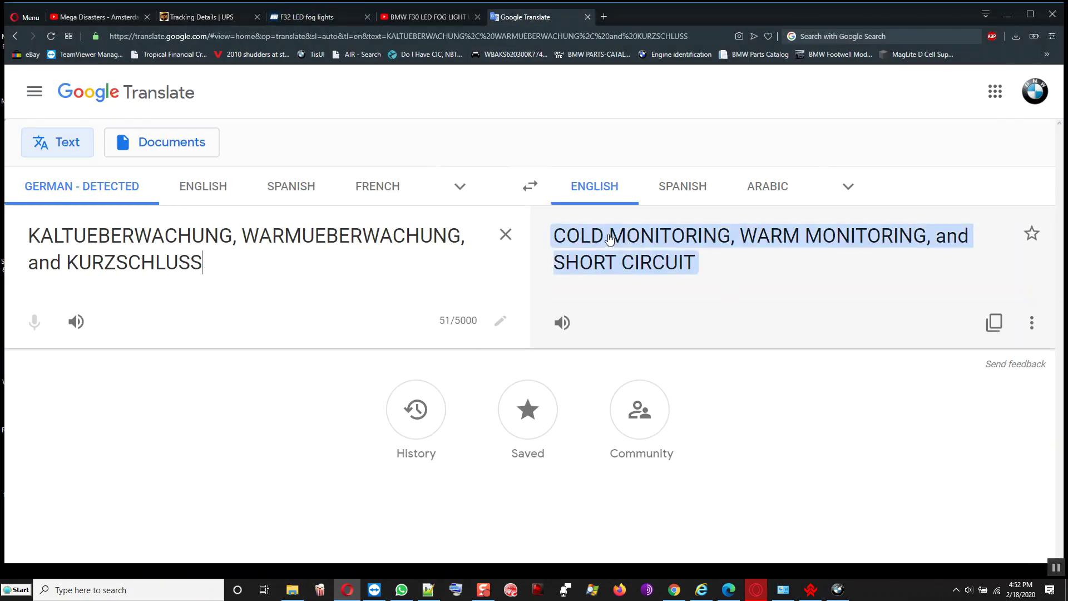
click(636, 238)
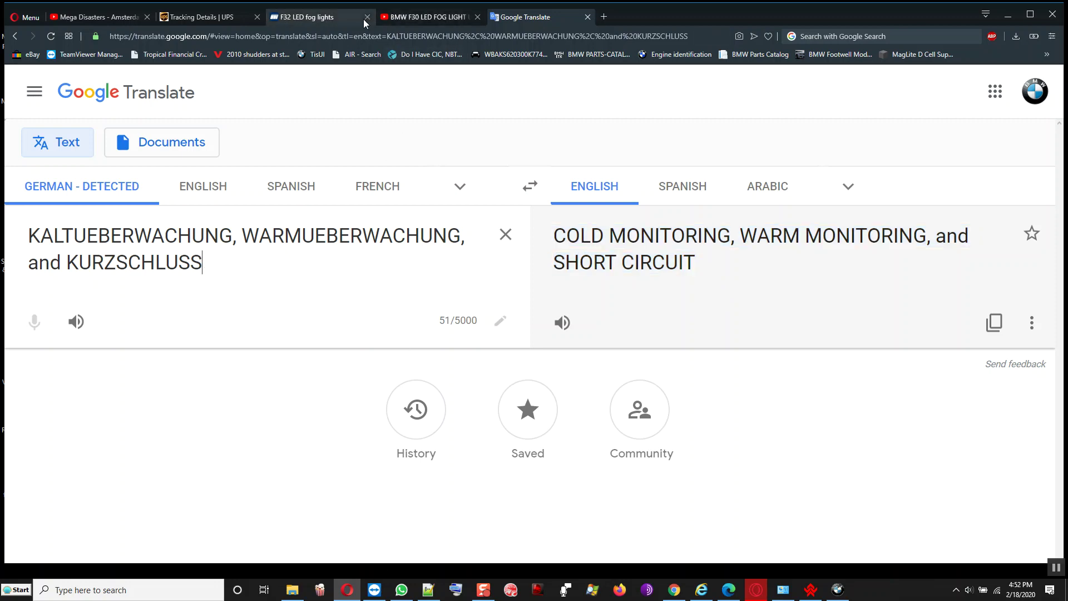
click(349, 19)
click(347, 590)
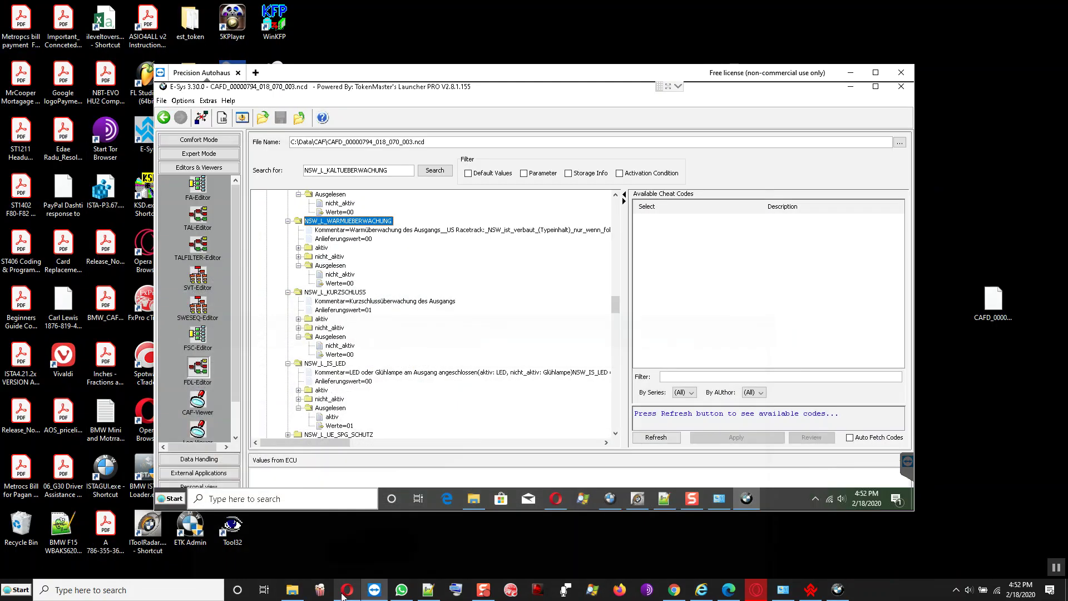
- Check the Ausgelesen values of NSW_L_WARMUEBERWACHUNG and NSW_L_KALTUEBERWACHUNG against the forum recommendations
click(340, 274)
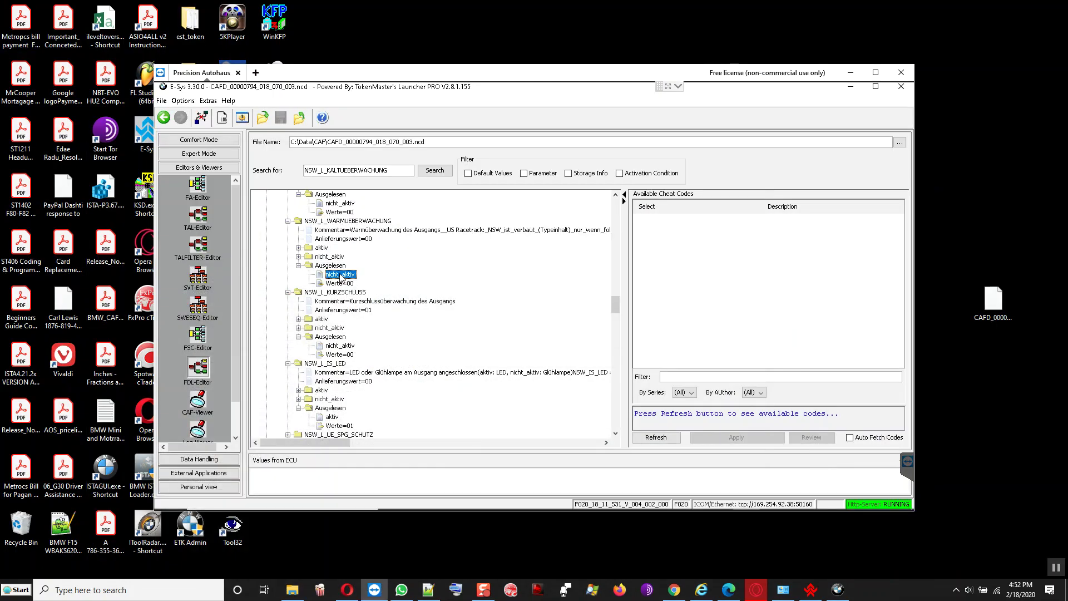
scroll(339, 267, up, 2)
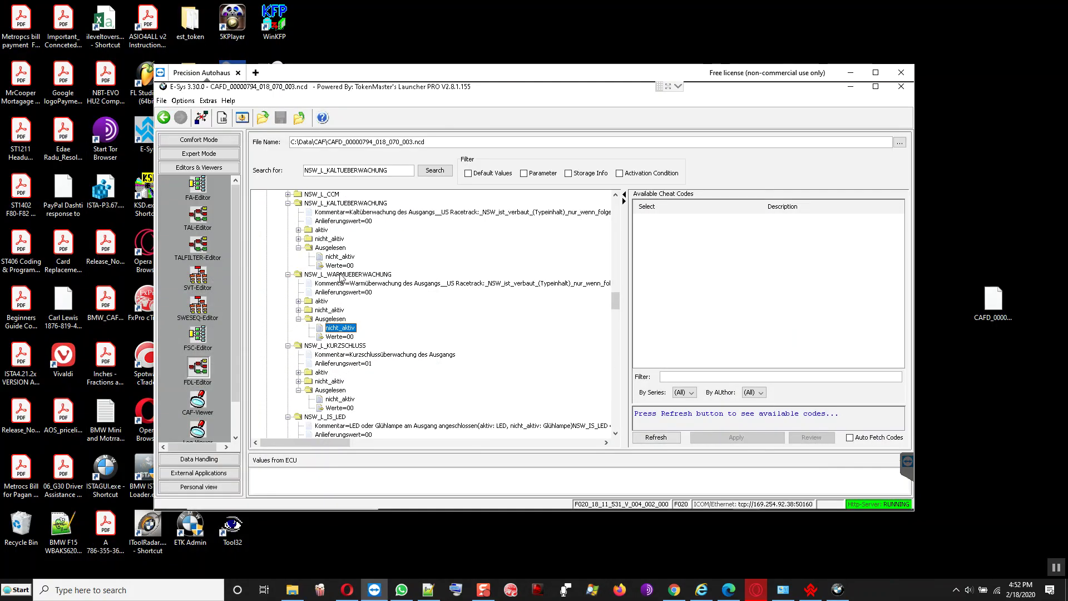
click(332, 203)
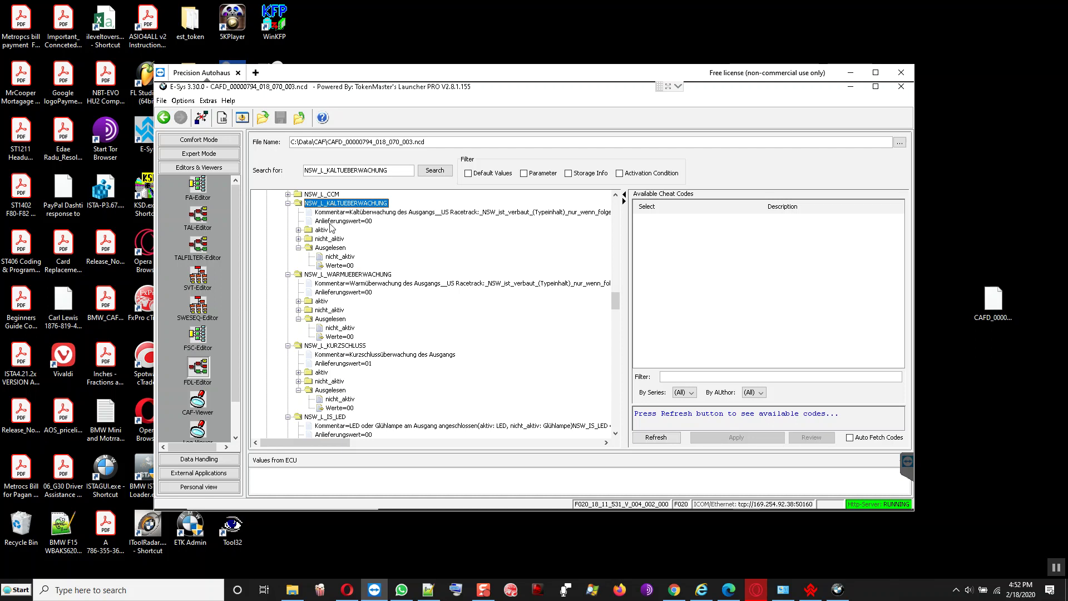
click(336, 275)
- Locate SML_R_IS_LED in the coding tree, and highlight the recommended NSW_R_IS_LED setting in the browser's forum thread before returning to E-Sys
scroll(336, 294, up, 7)
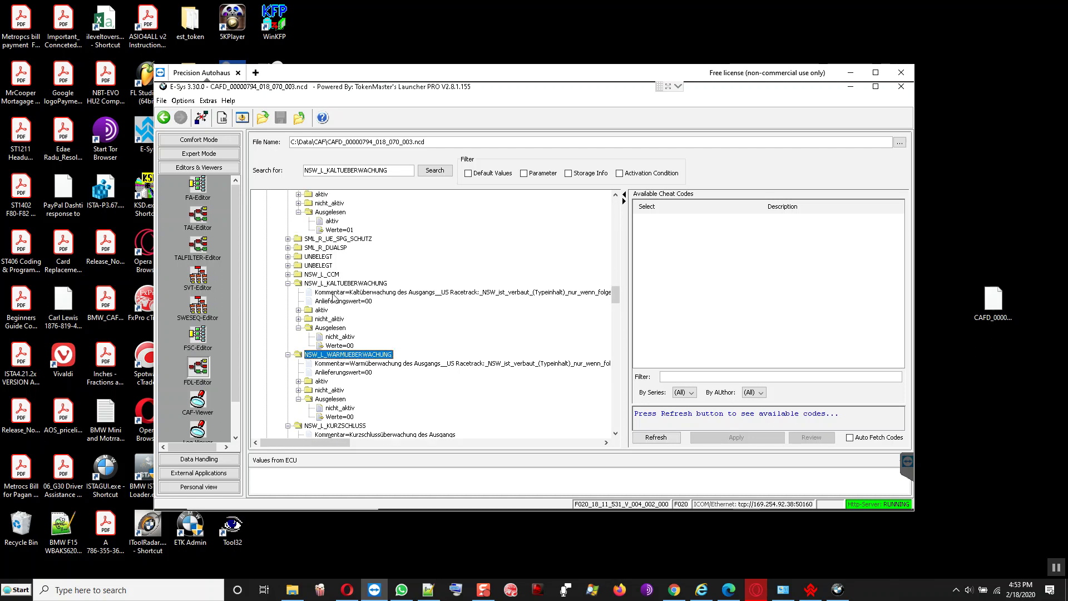
scroll(326, 336, up, 2)
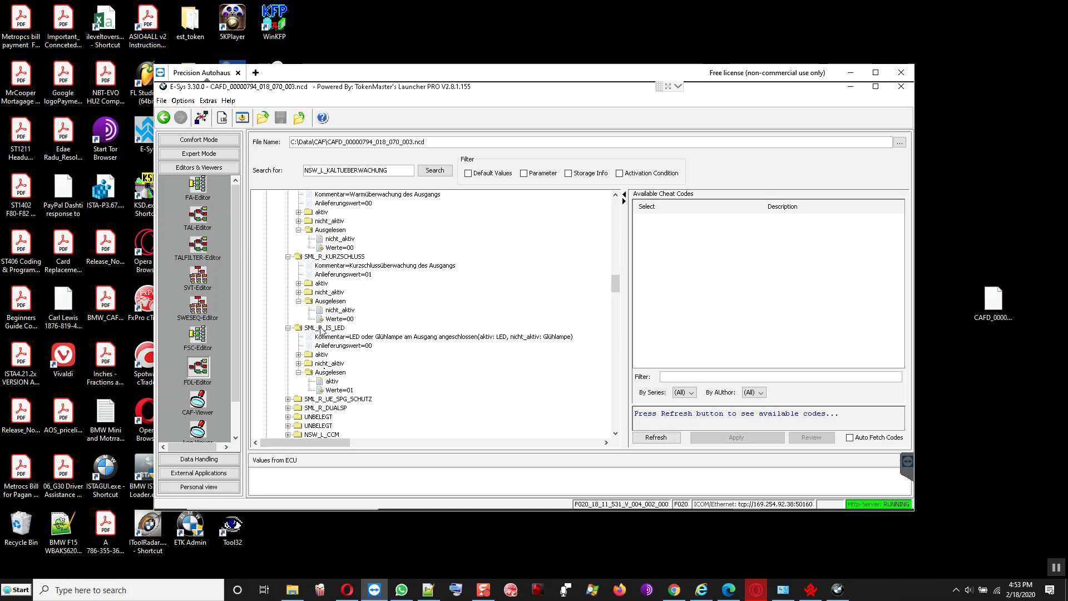
click(322, 329)
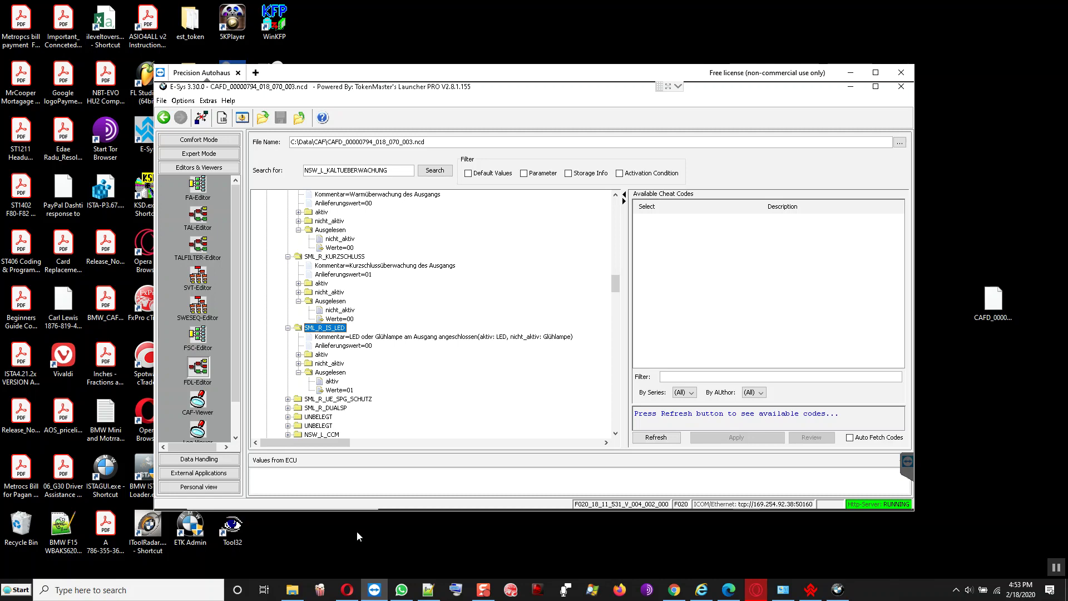
click(346, 589)
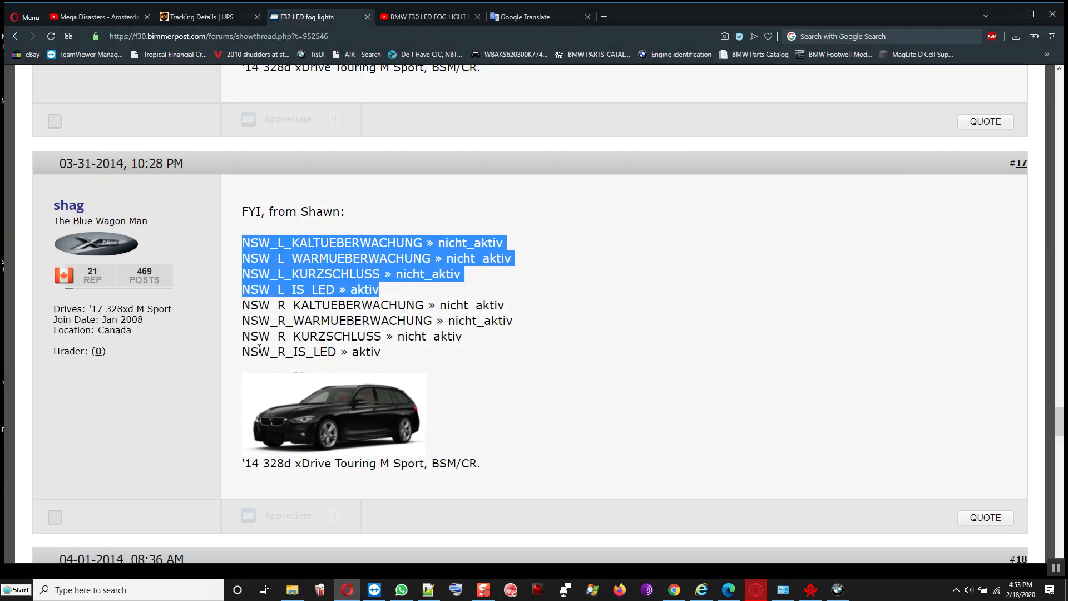
drag(243, 350, 381, 353)
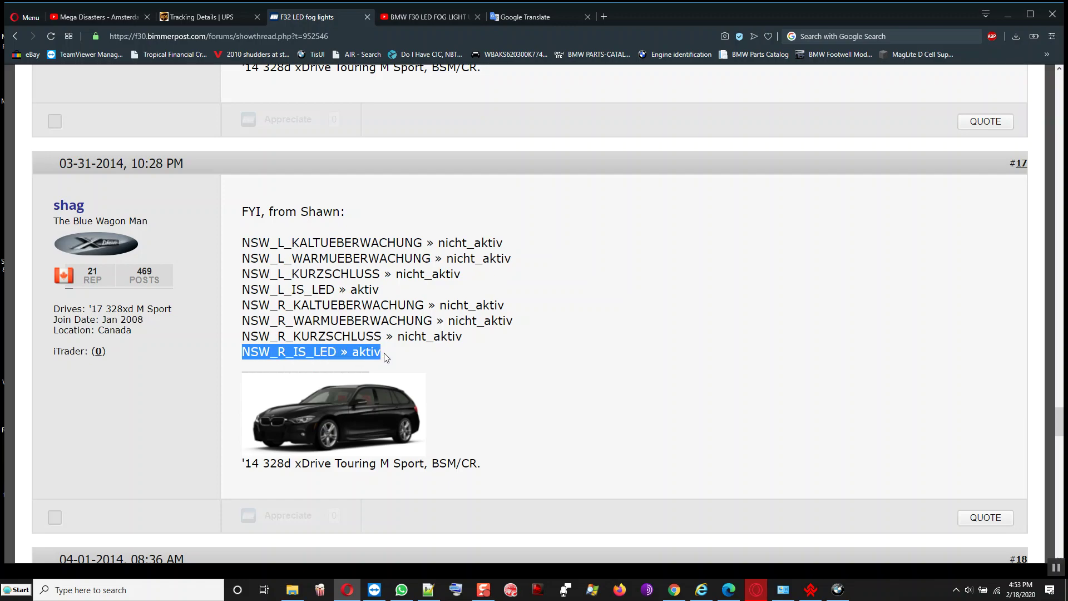
click(355, 588)
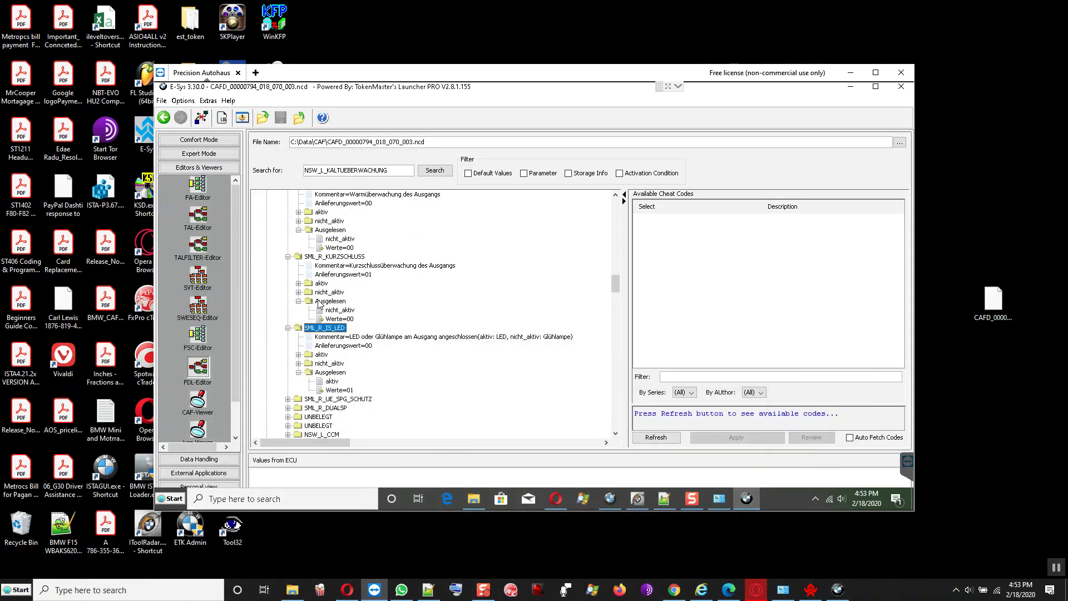
- Examine the Ausgelesen value of SML_R_IS_LED against the recommended right-side LED setting
click(332, 382)
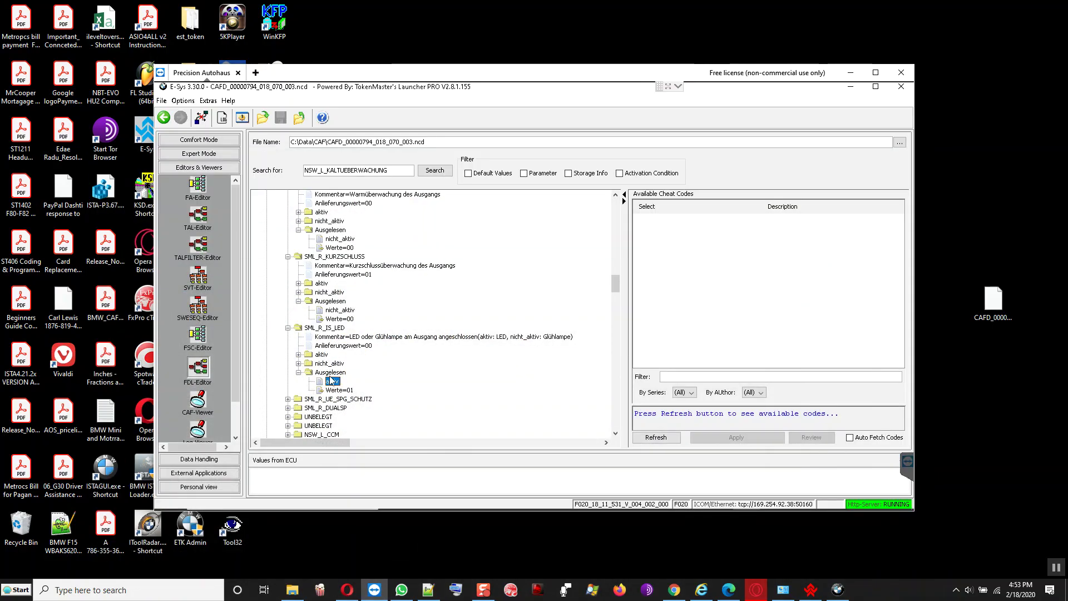
click(301, 328)
click(288, 327)
click(288, 328)
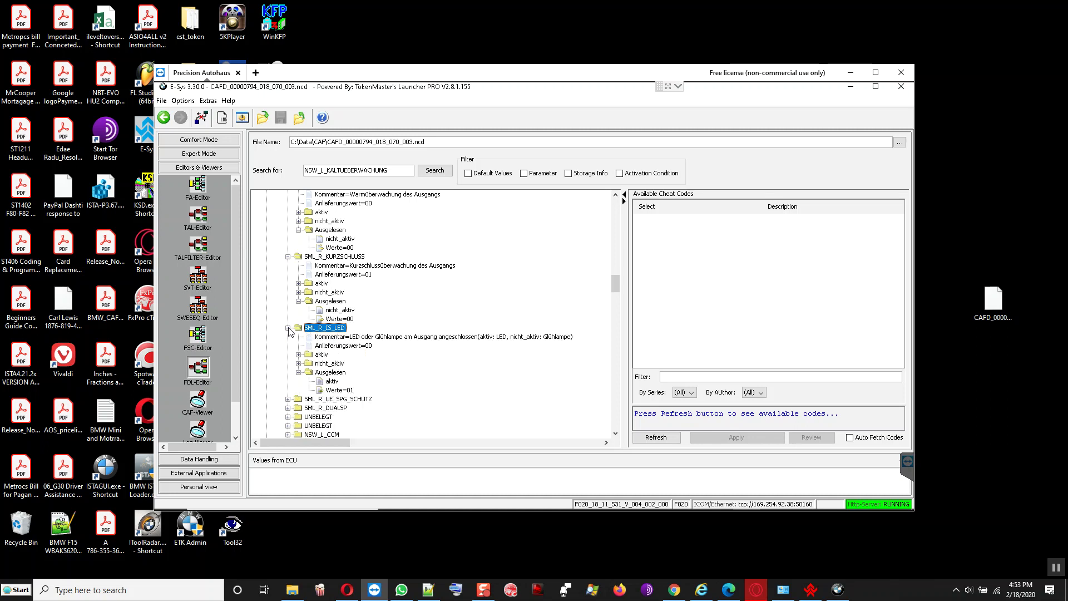
click(332, 381)
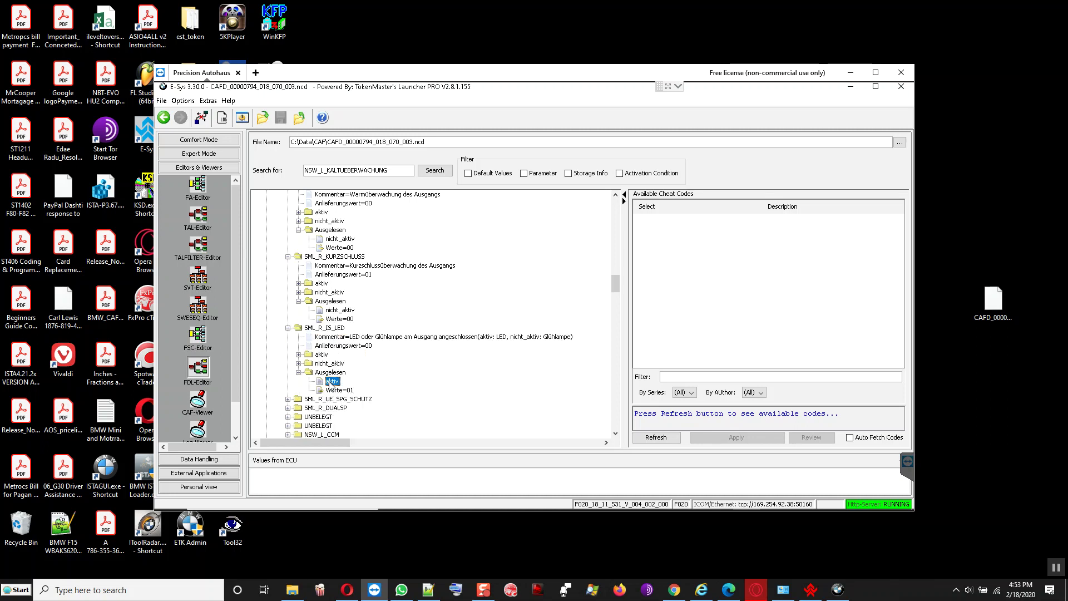
- Check the coded value of SML_R_KURZSCHLUSS, and compare it with the NSW_R_KURZSCHLUSS setting in the browser's forum thread
click(334, 257)
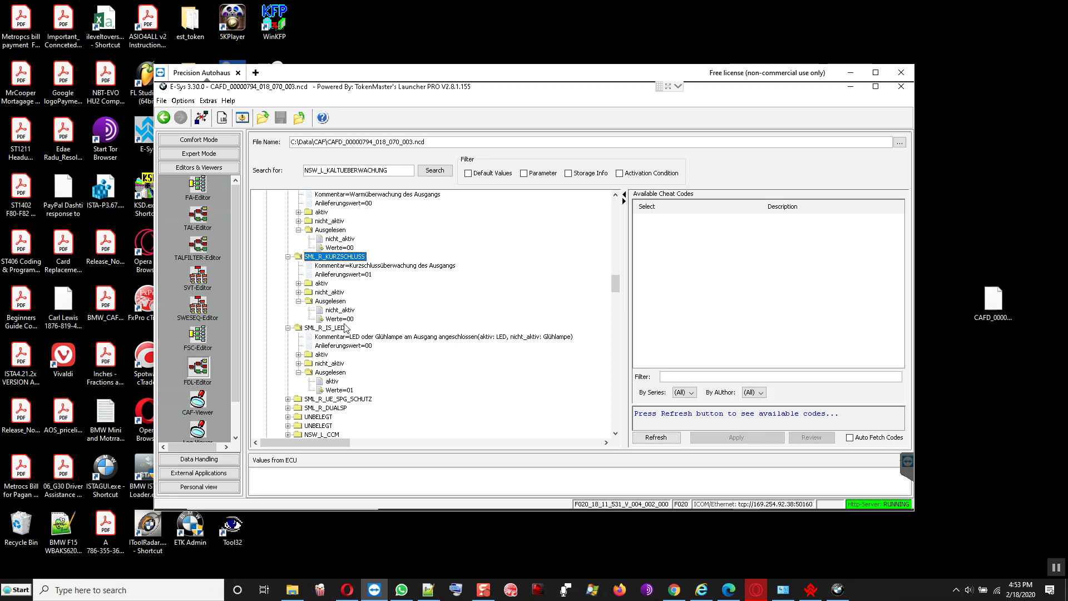
click(339, 311)
click(309, 258)
click(347, 590)
triple_click(412, 335)
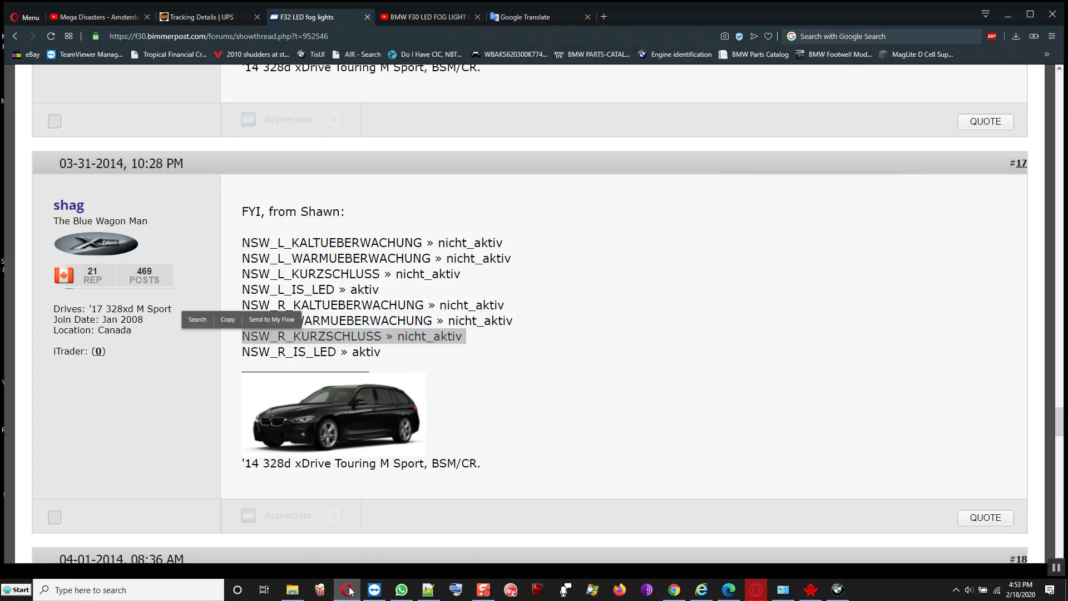
click(374, 589)
- Locate and select SML_R_WARMUEBERWACHUNG in the coding tree
scroll(330, 303, up, 2)
scroll(331, 303, up, 1)
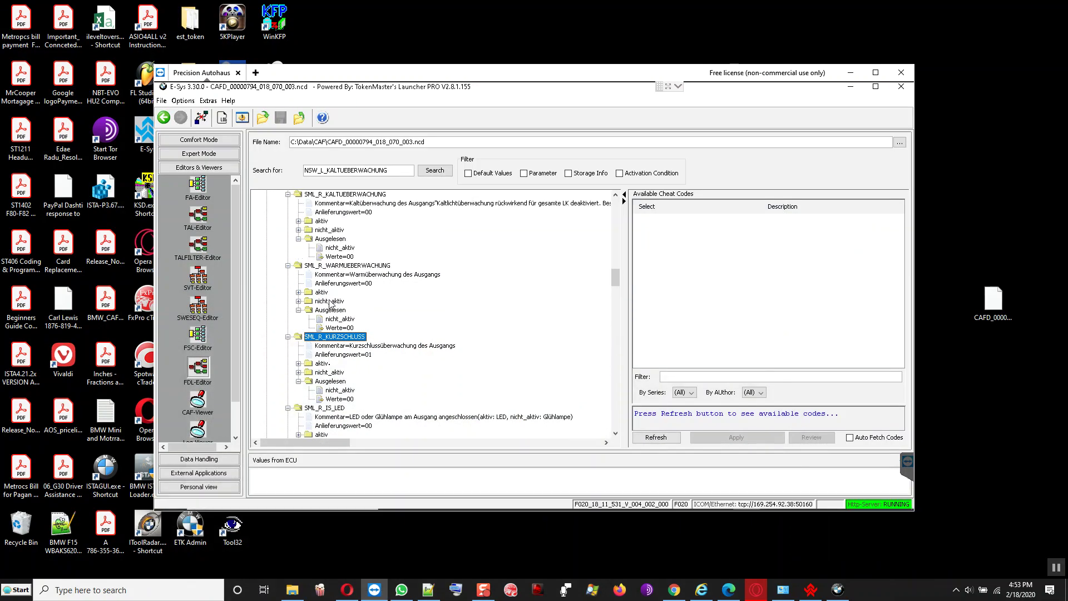
scroll(331, 304, up, 1)
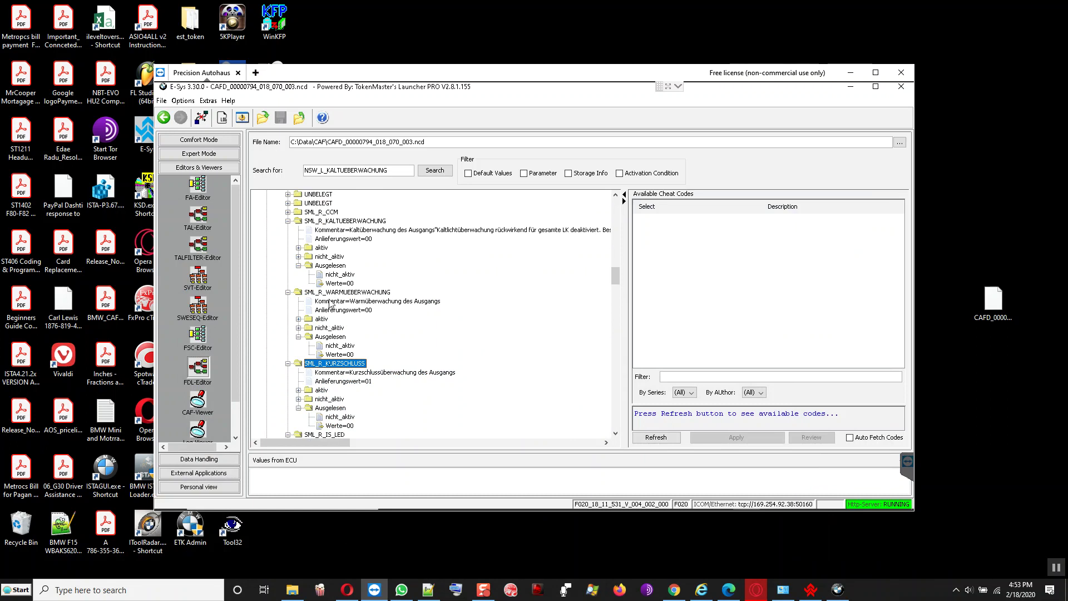
click(325, 292)
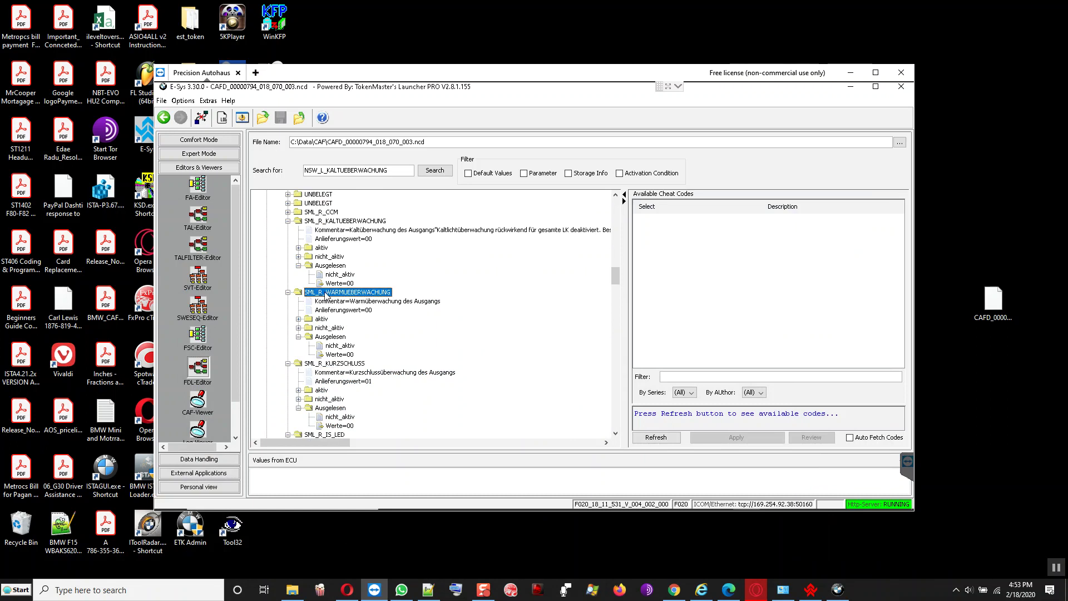
- Highlight the NSW_R_WARMUEBERWACHUNG setting in the browser's forum thread, and compare it with the Ausgelesen value of SML_R_WARMUEBERWACHUNG in E-Sys
mouse_move(348, 591)
click(348, 590)
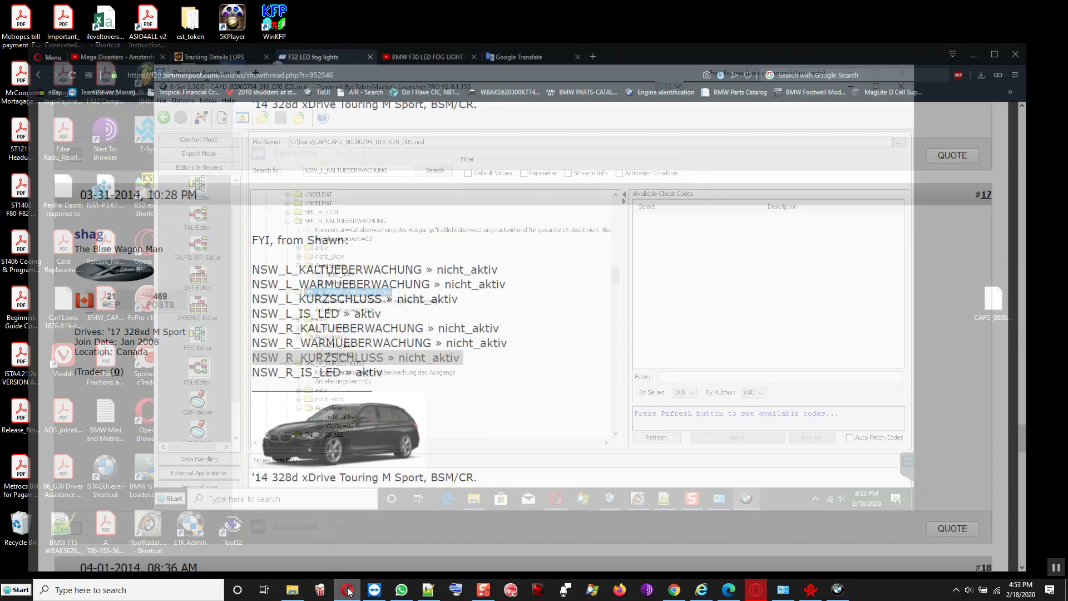
click(524, 17)
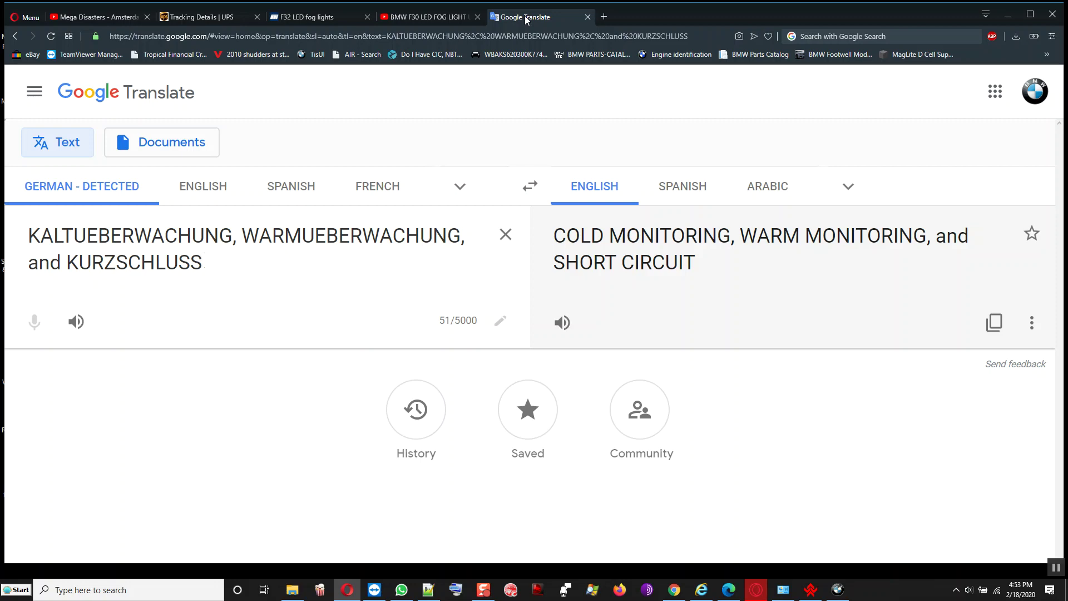
drag(339, 19, 425, 27)
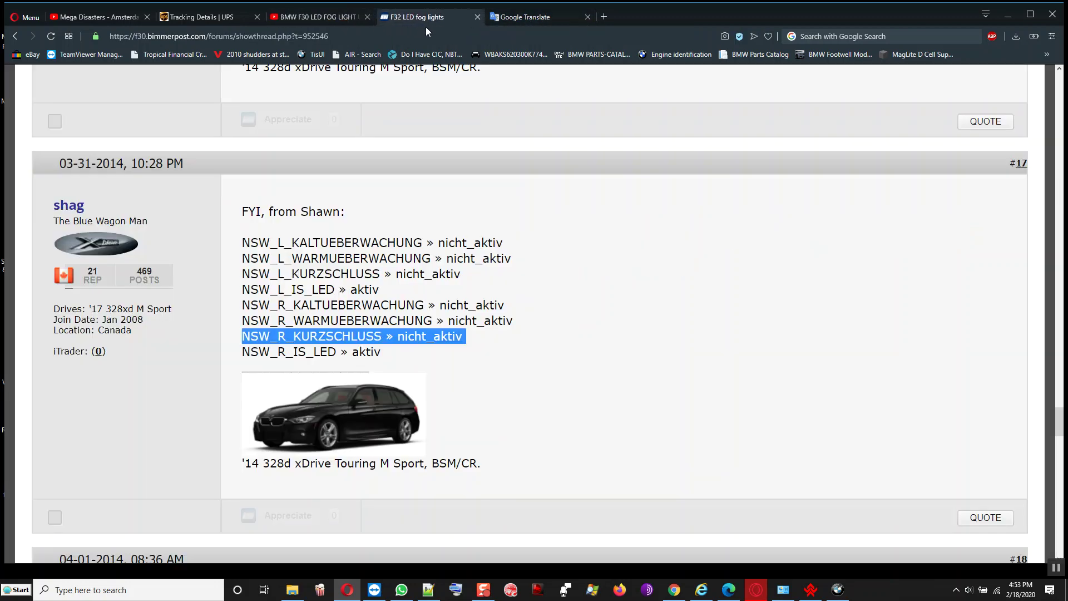
double_click(360, 320)
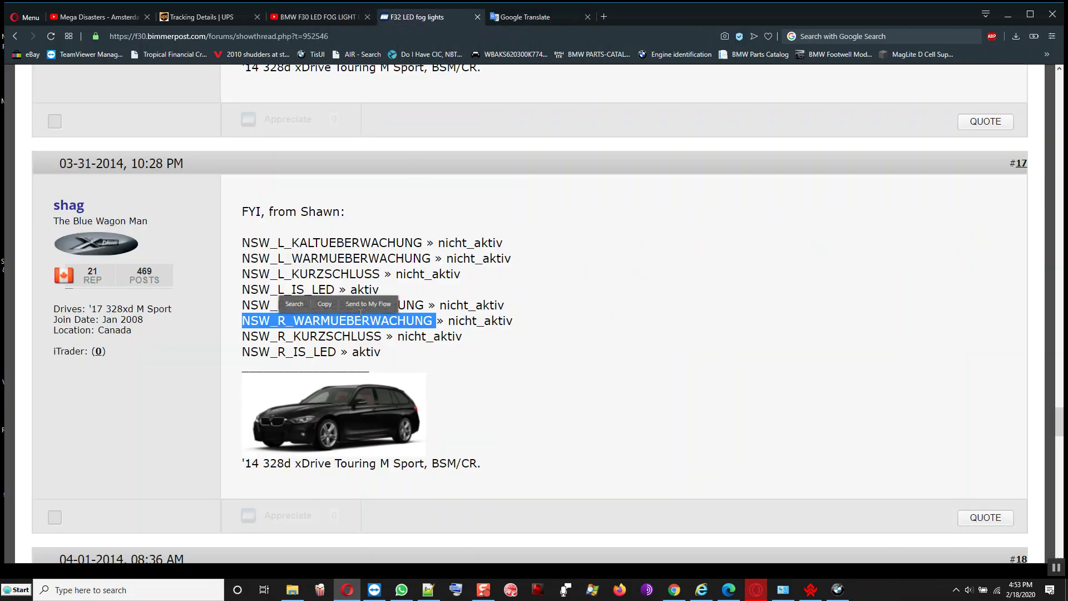
triple_click(360, 320)
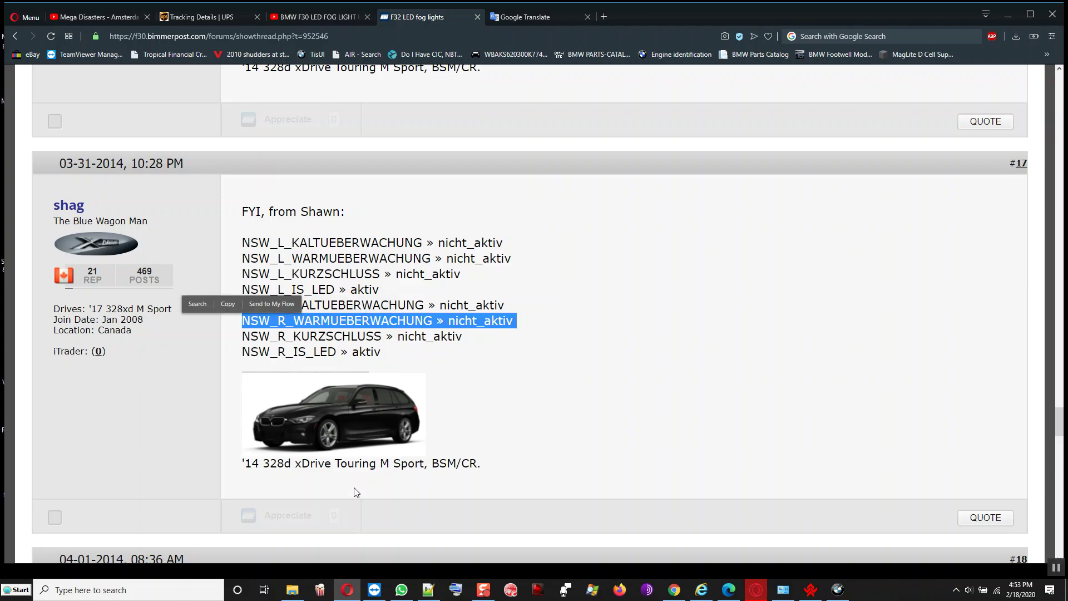
click(350, 588)
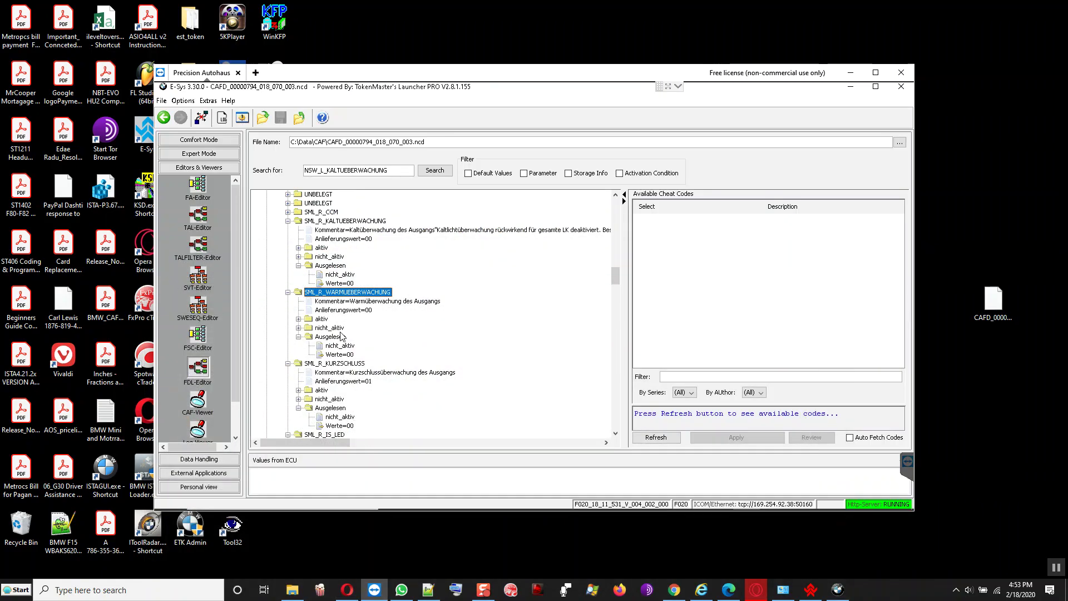
click(340, 348)
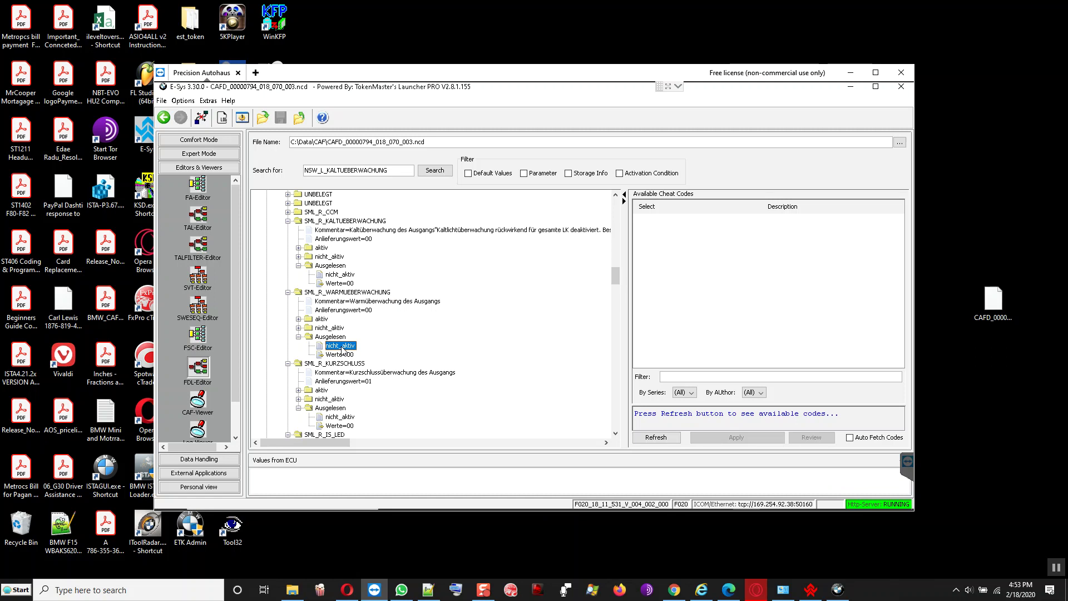
- Check the Ausgelesen value of SML_R_KALTUEBERWACHUNG in the coding tree
scroll(319, 288, up, 1)
scroll(318, 288, up, 1)
click(328, 275)
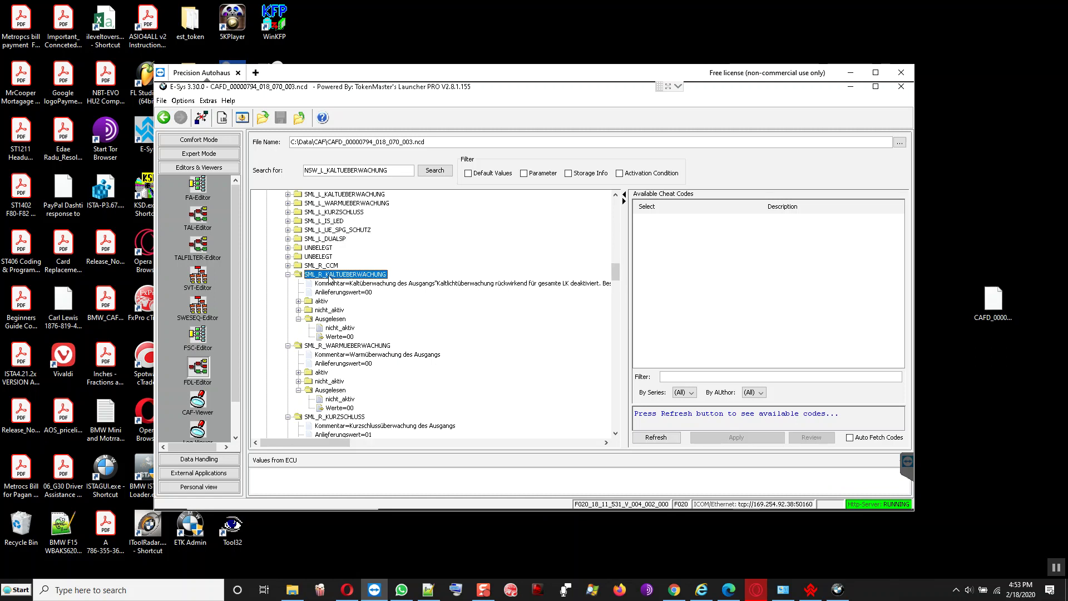
click(338, 329)
click(327, 274)
scroll(328, 286, up, 3)
scroll(327, 285, up, 8)
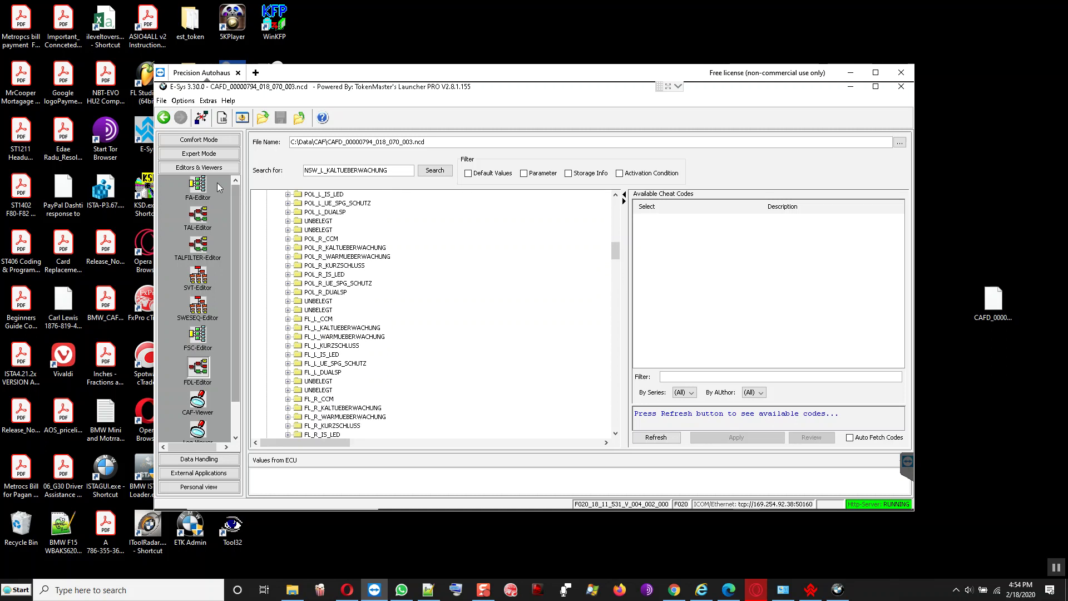
- Return to the expert-mode Coding module, and select CAFD_00000794_018_070_003 under FEM_BODY [40]
click(198, 155)
click(198, 235)
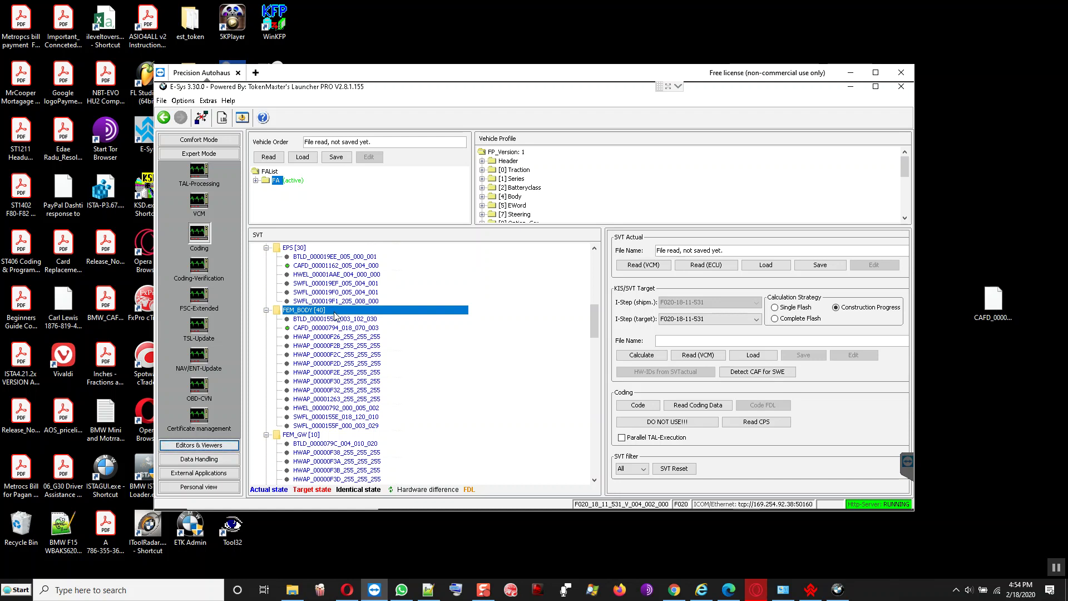
click(318, 329)
right_click(319, 328)
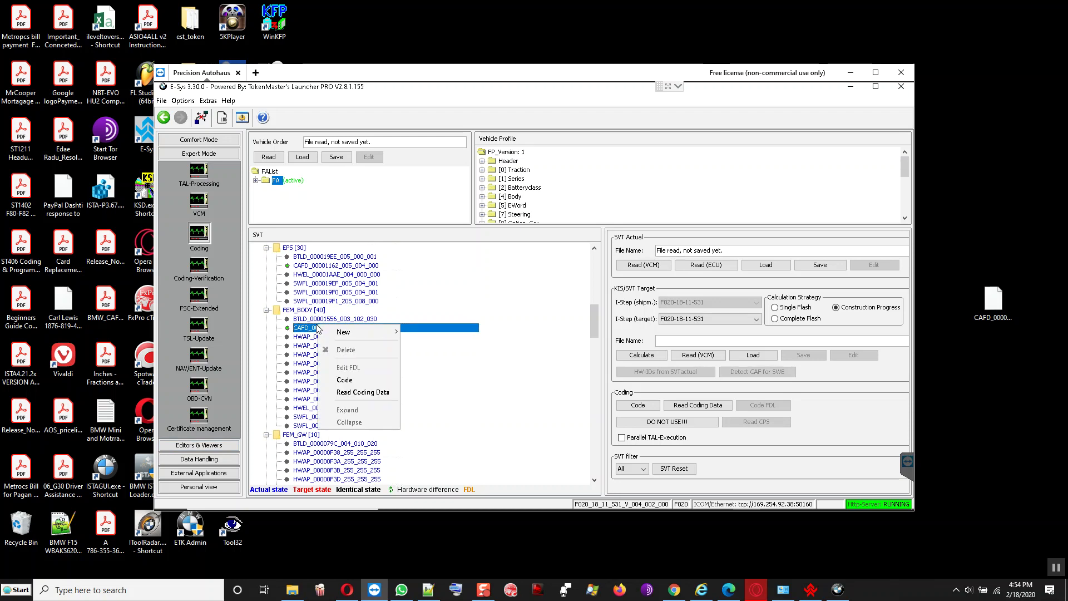
click(311, 329)
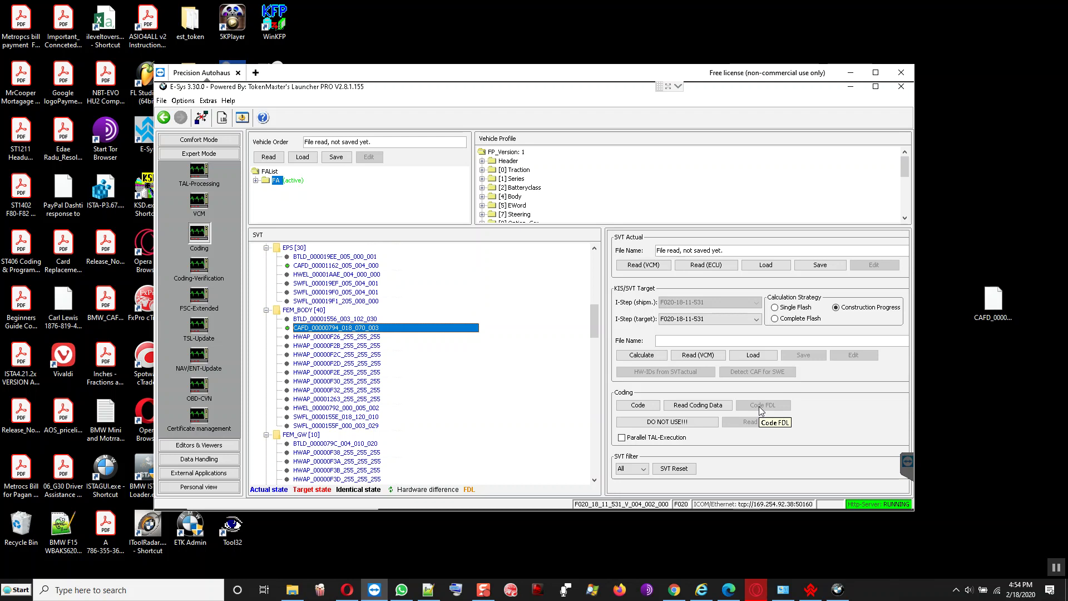
- Read the coding data of the FEM_BODY [40] control unit, and close the transaction report
click(320, 312)
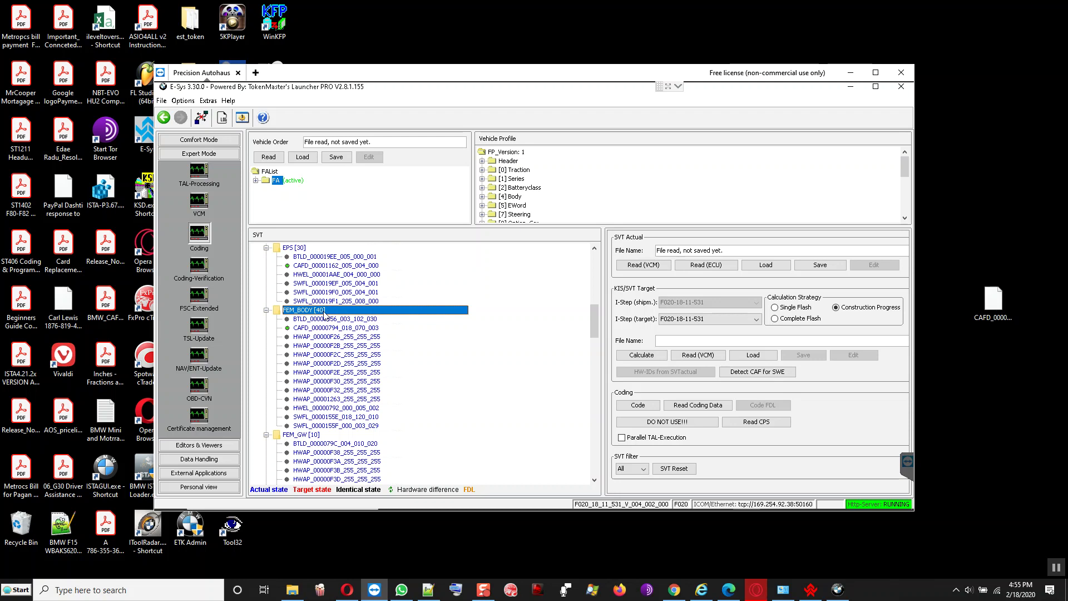
right_click(324, 314)
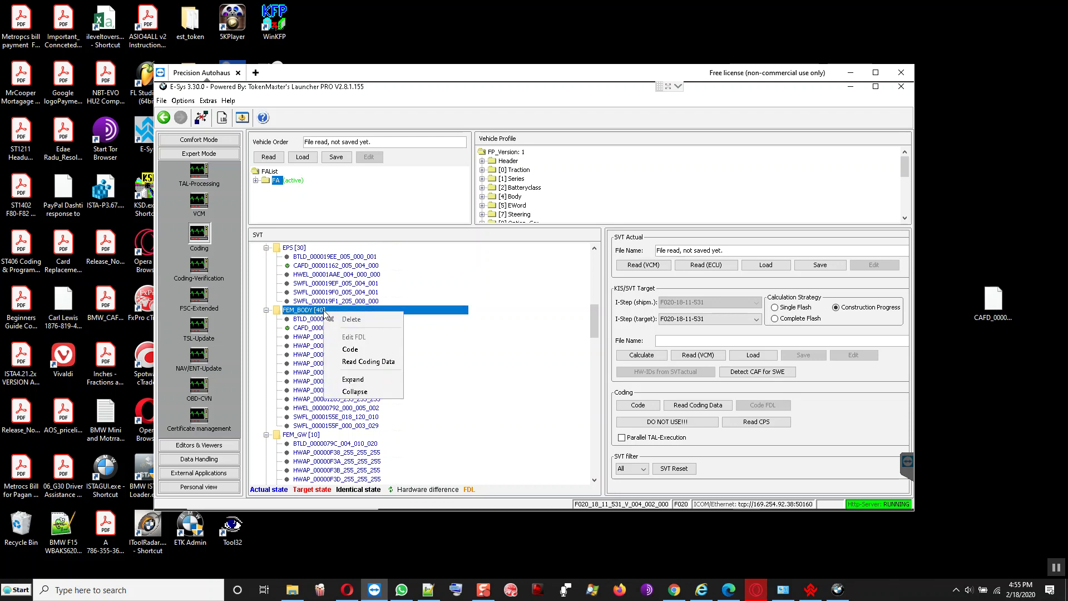
click(356, 362)
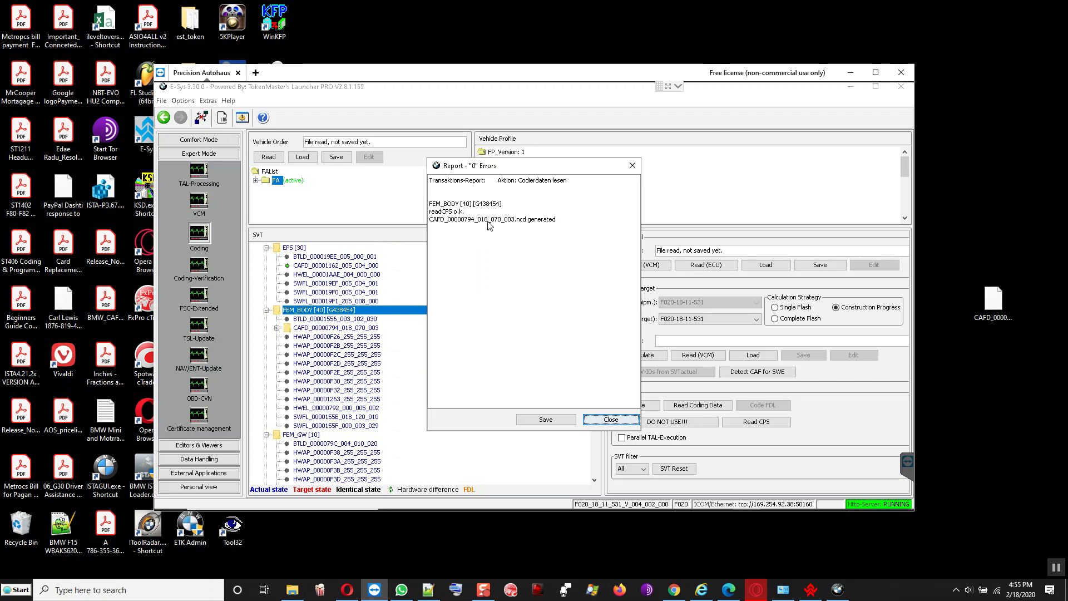
click(601, 421)
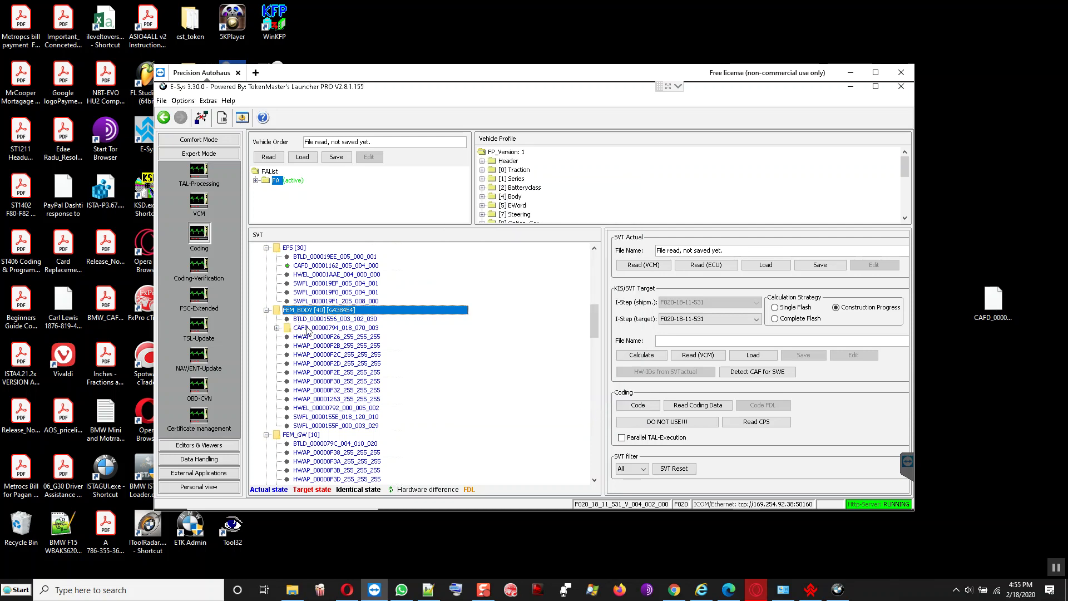
- Expand CAFD_00000794_018_070_003 under FEM_BODY, and try to open its coding file for FDL editing
double_click(309, 328)
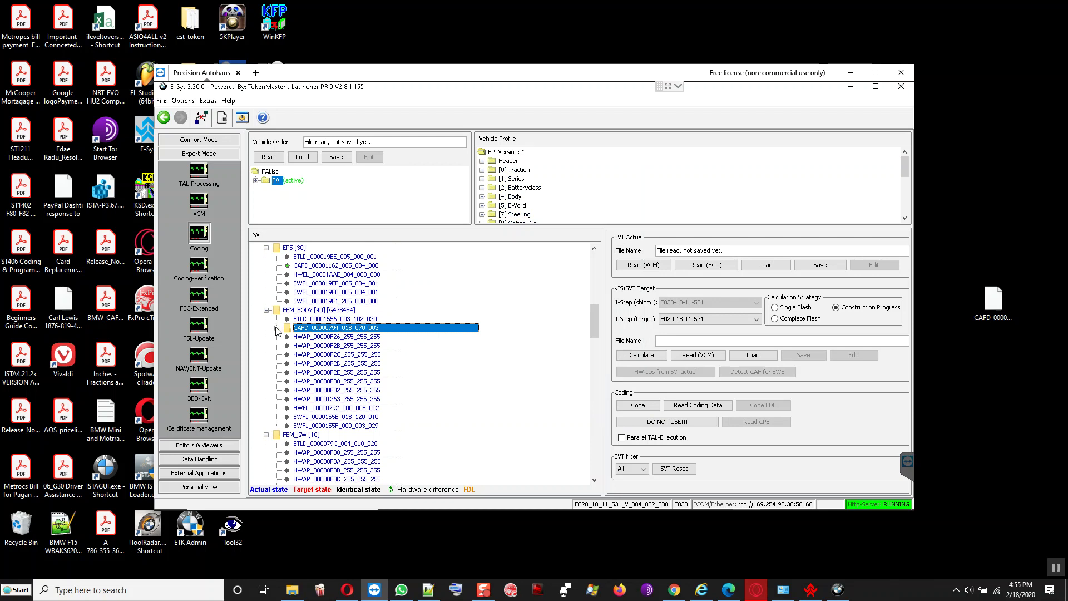
right_click(333, 337)
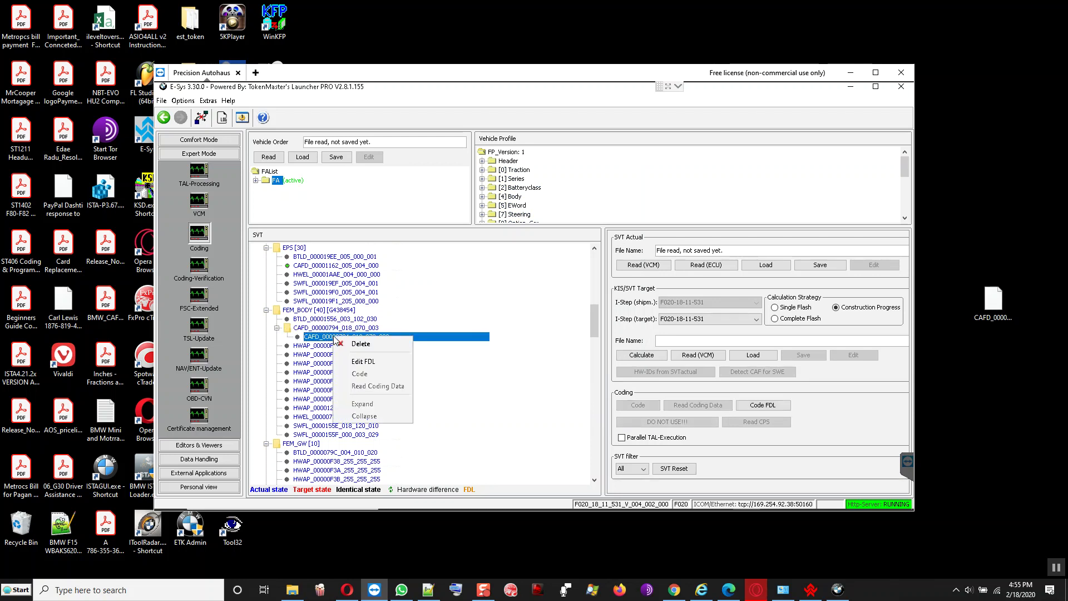
click(374, 364)
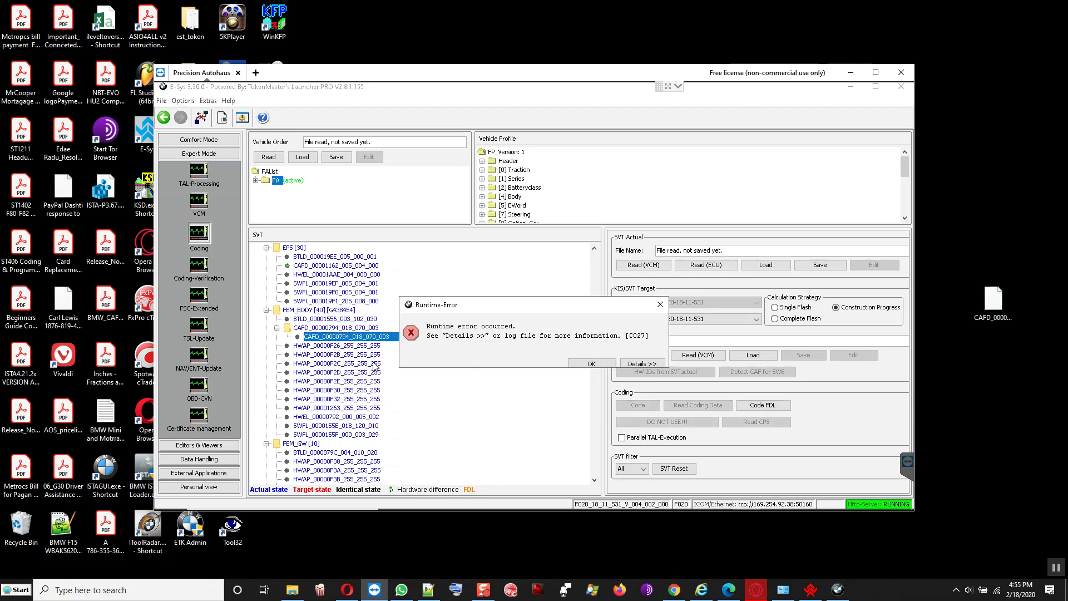
click(594, 363)
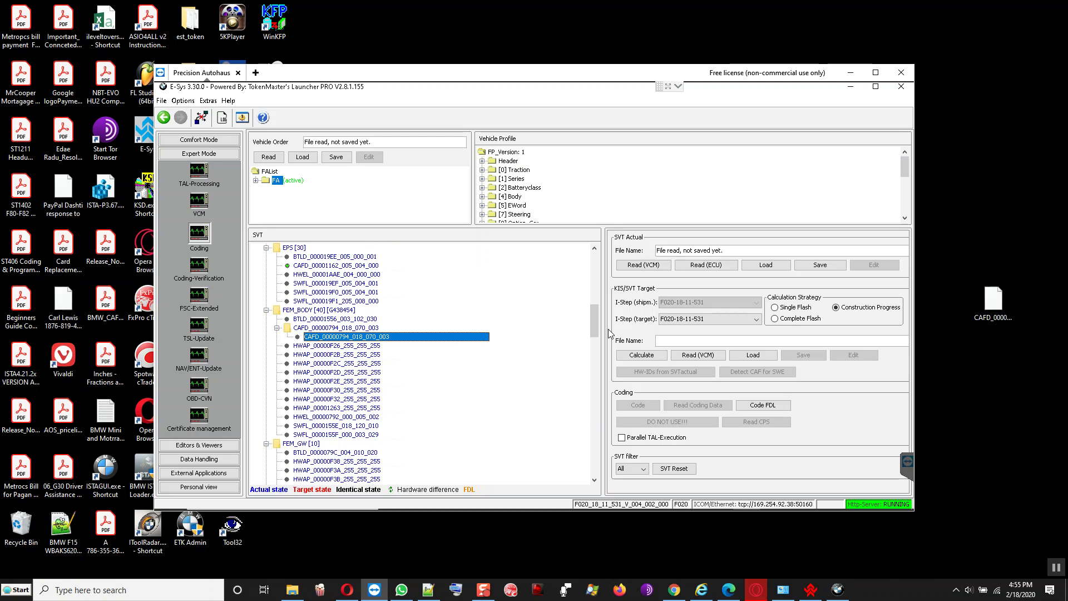
- Open the FDL-Editor, keeping the loaded version of CAFD_00000794_018_070_003.ncd instead of reloading the updated file
click(199, 445)
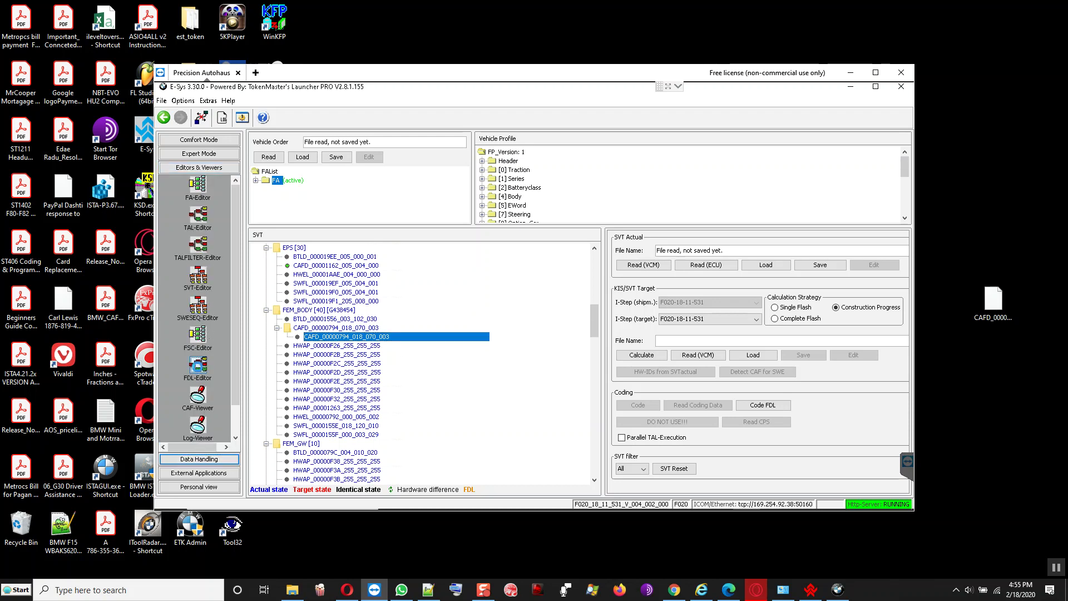
click(199, 371)
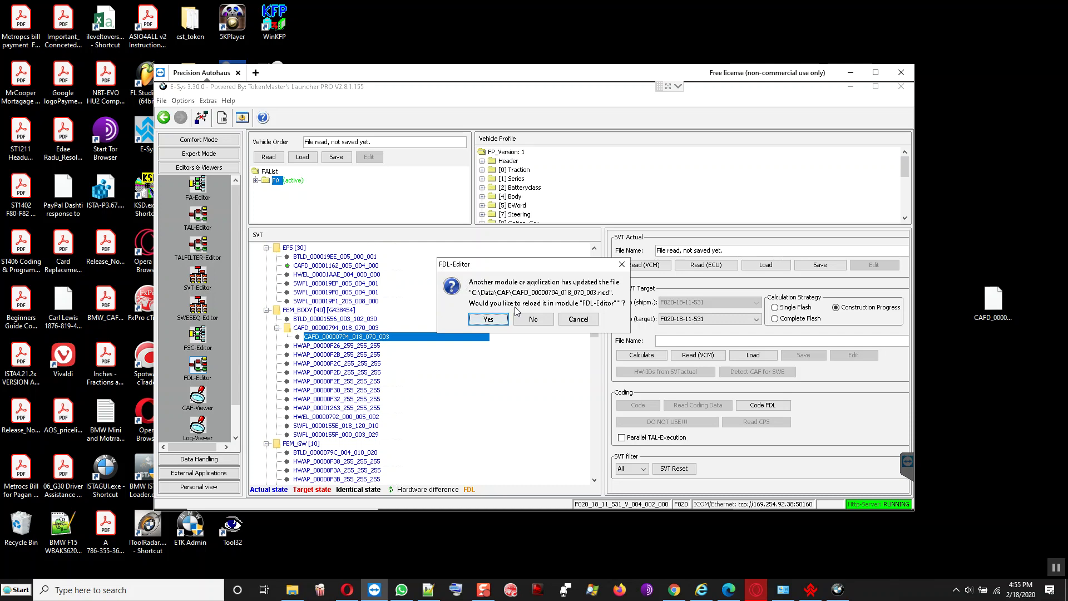
click(528, 319)
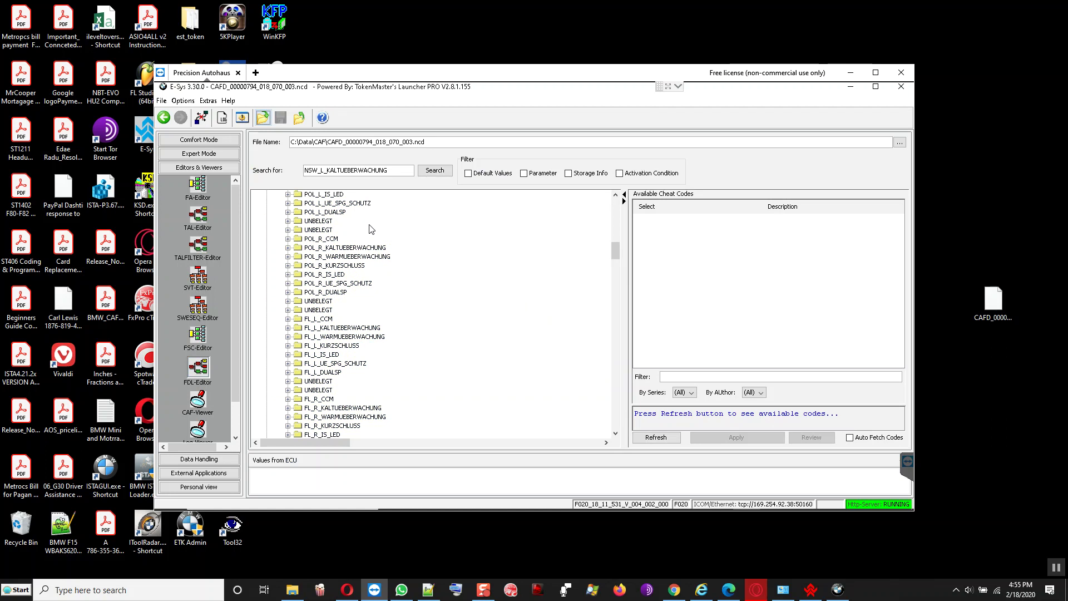
- Search for NSW_L_KALTUEBERWACHUNG, and review the Ausgelesen values of the left fog light's cold monitoring, warm monitoring, short-circuit and LED settings
click(434, 170)
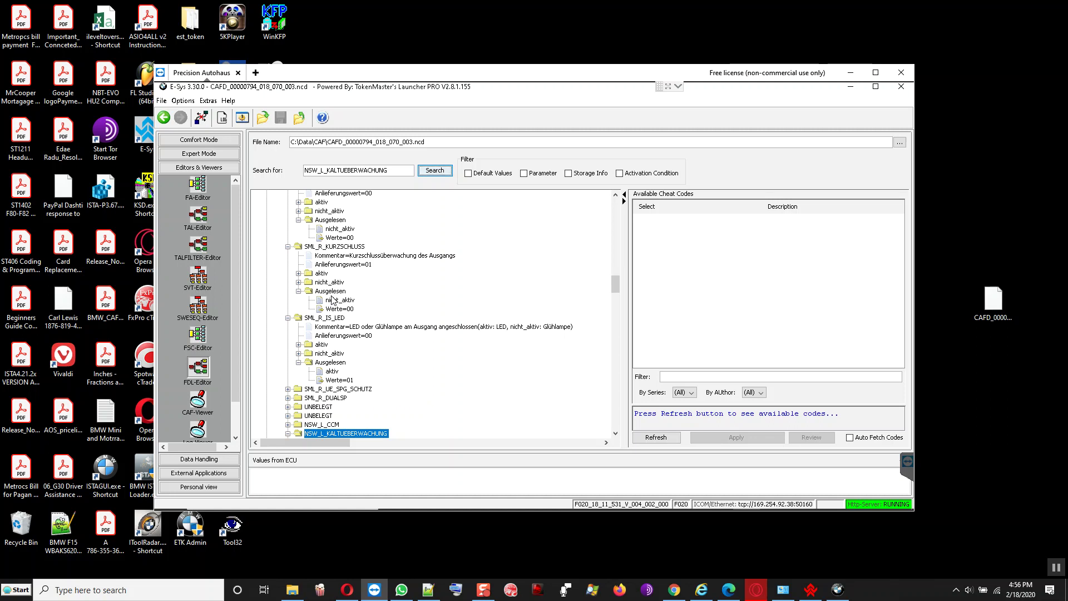
scroll(337, 340, down, 2)
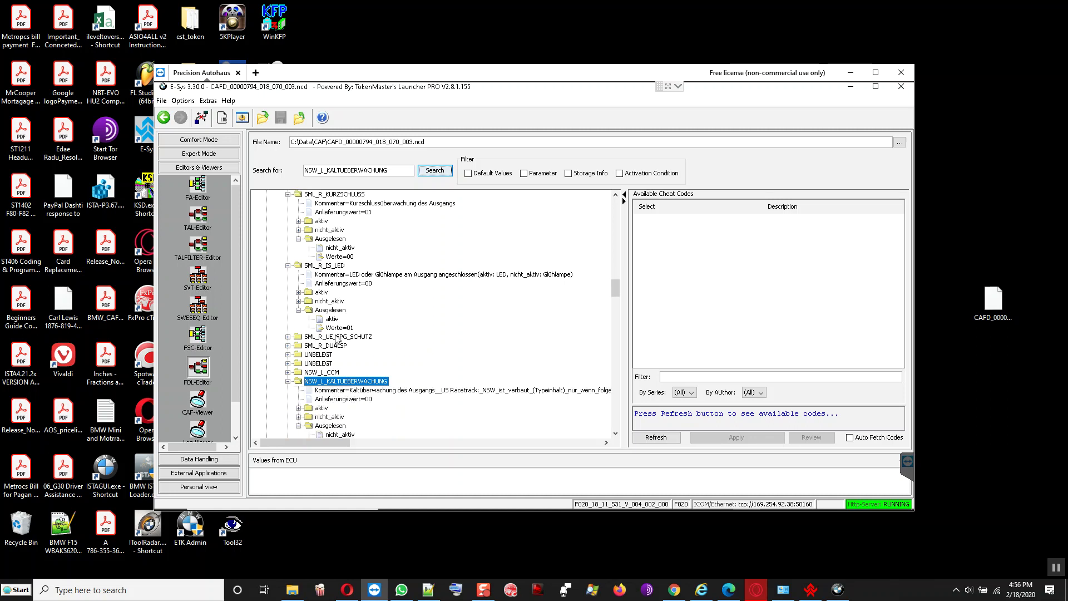
scroll(322, 381, down, 2)
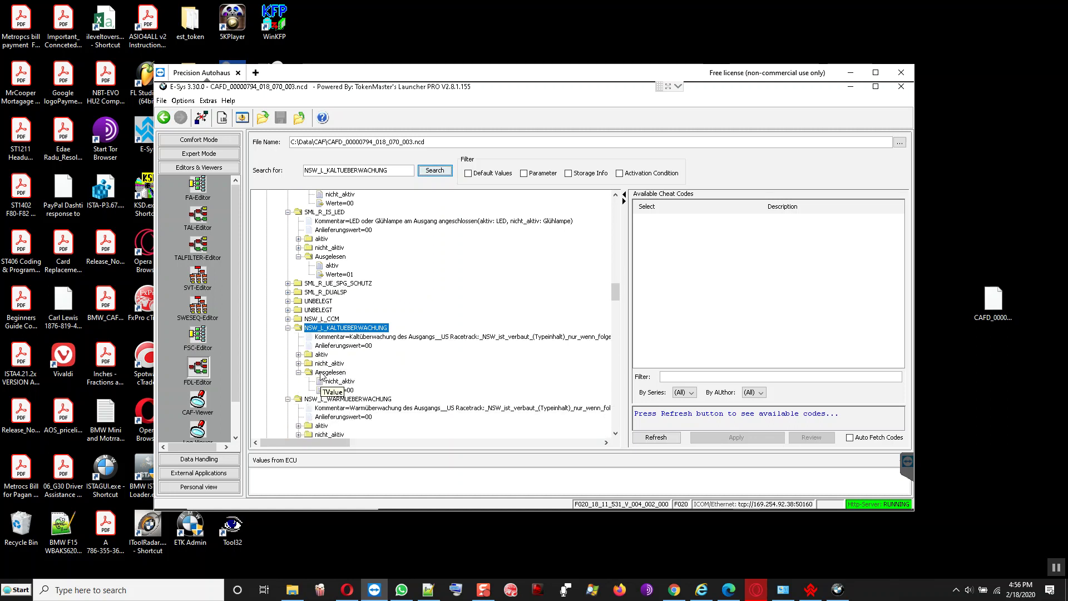
scroll(321, 372, down, 3)
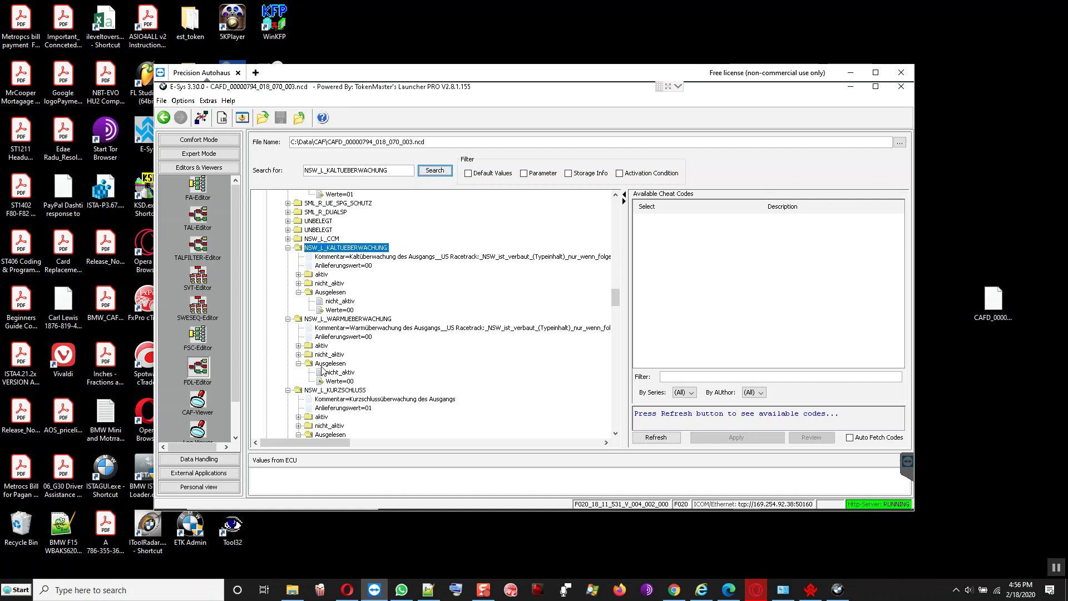
scroll(323, 371, down, 1)
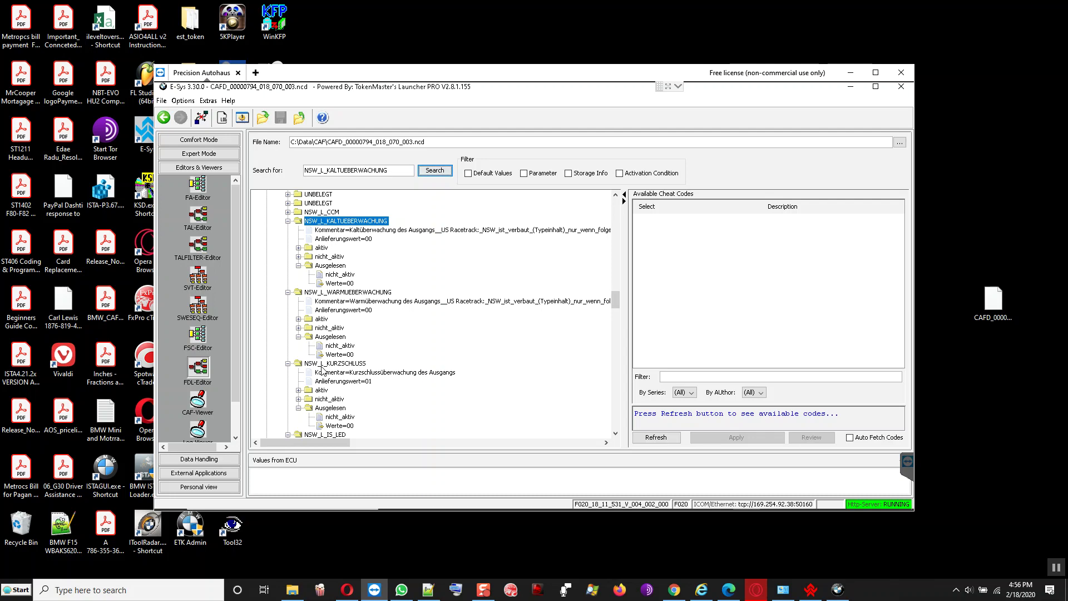
scroll(322, 371, down, 2)
scroll(323, 371, down, 1)
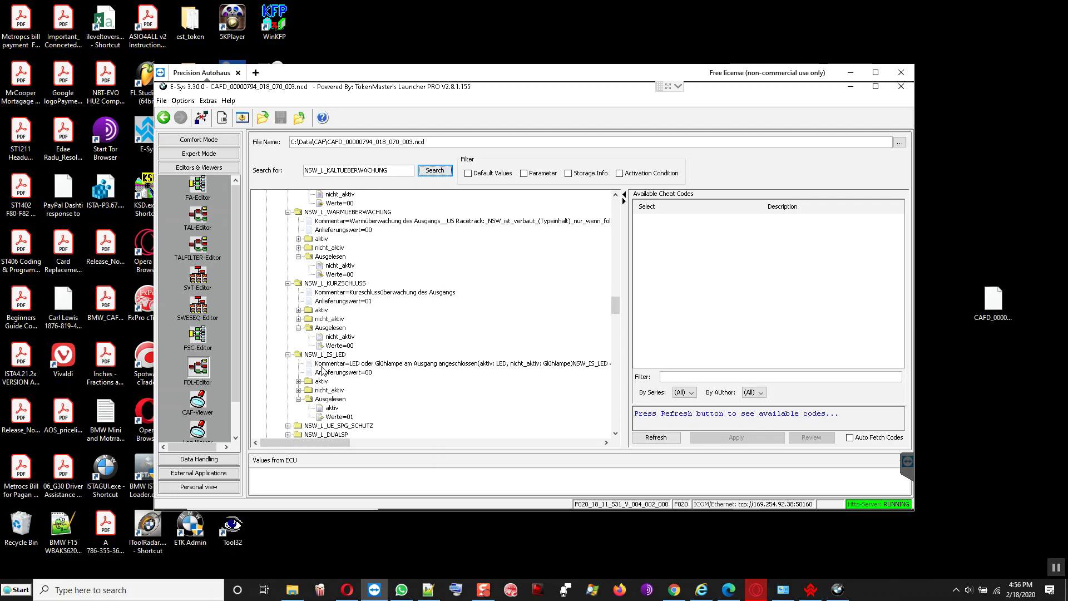
key(Return)
scroll(323, 371, up, 12)
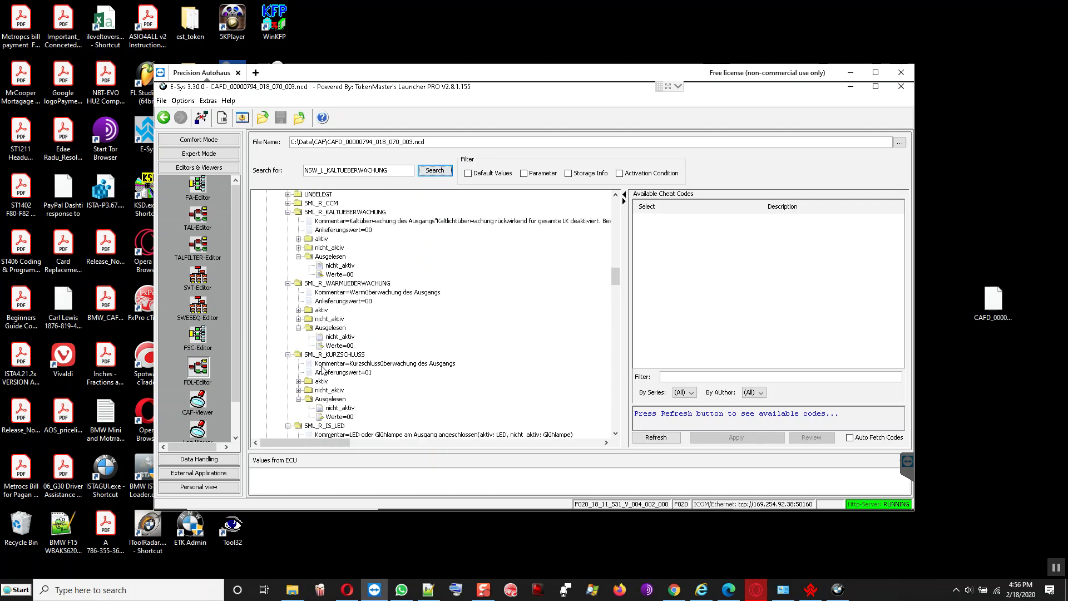
- Return to the expert-mode Coding module, and run FDL coding with the selected CAFD_00000794_018_070_003 file under FEM_BODY
click(199, 153)
click(199, 234)
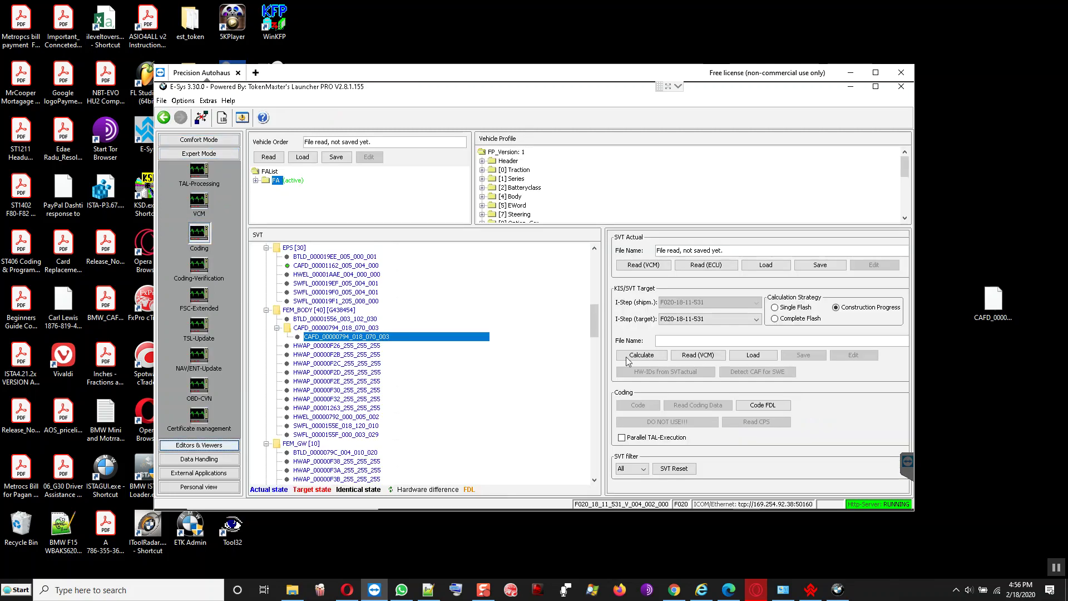
click(755, 406)
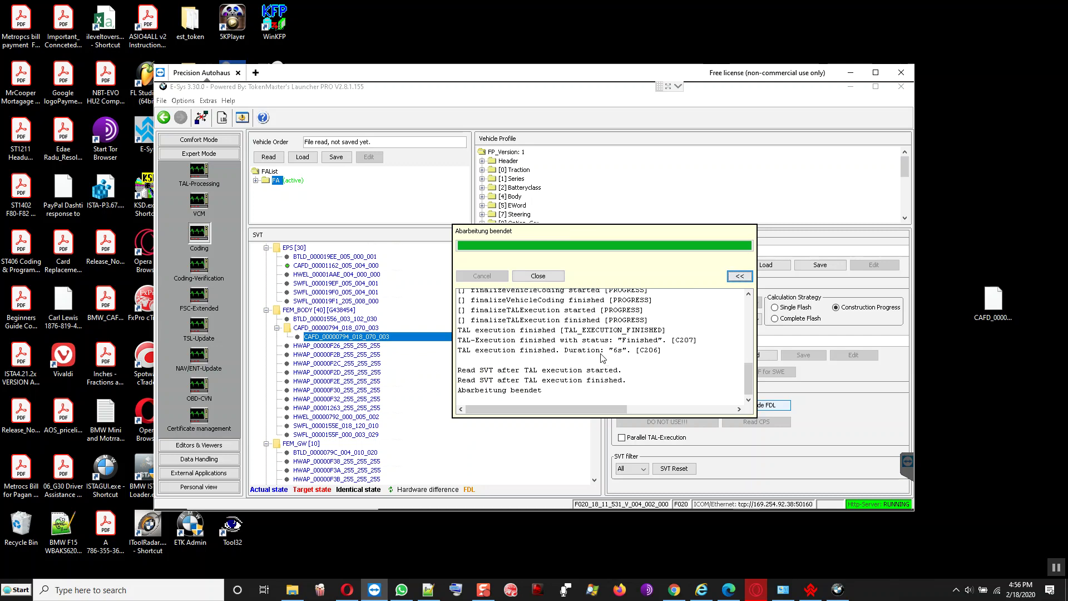
- Review the FDL coding log, and copy its full text into a new Notepad++ document
scroll(573, 341, up, 4)
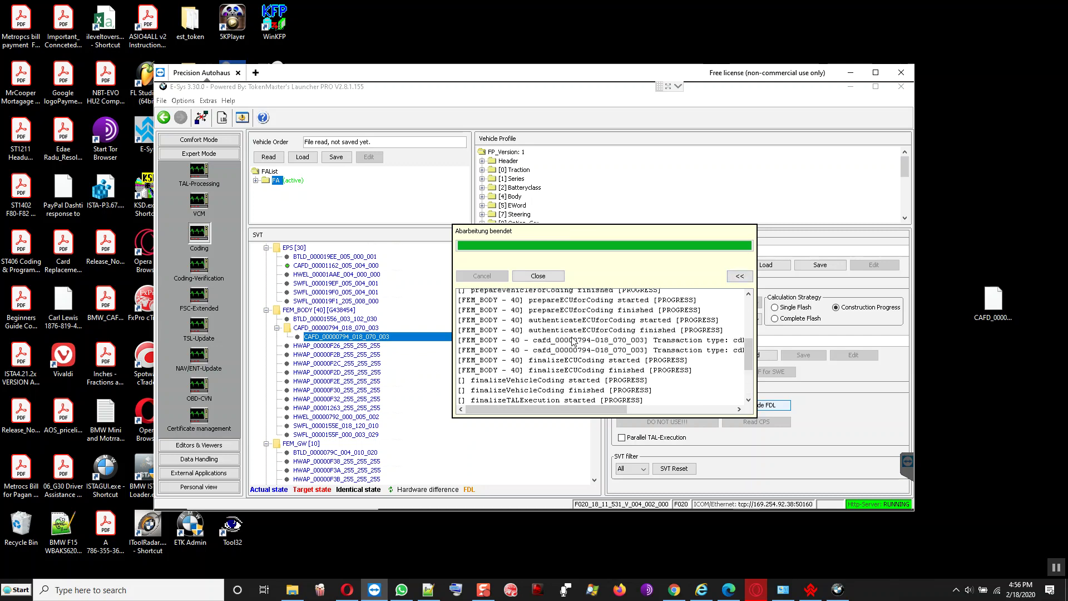
scroll(572, 341, up, 5)
scroll(567, 334, down, 6)
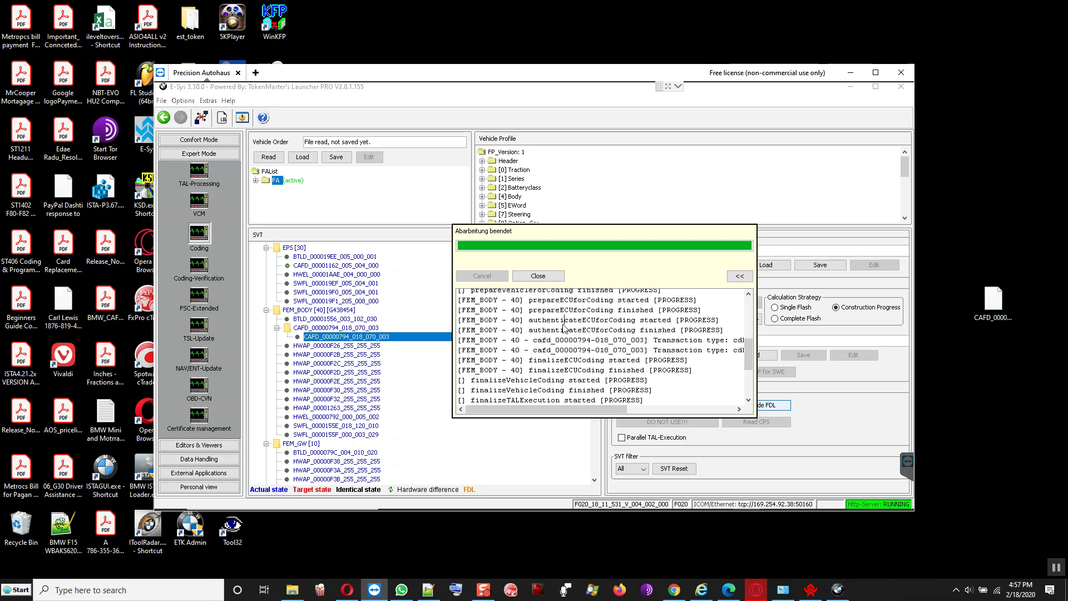
key(ctrl+a)
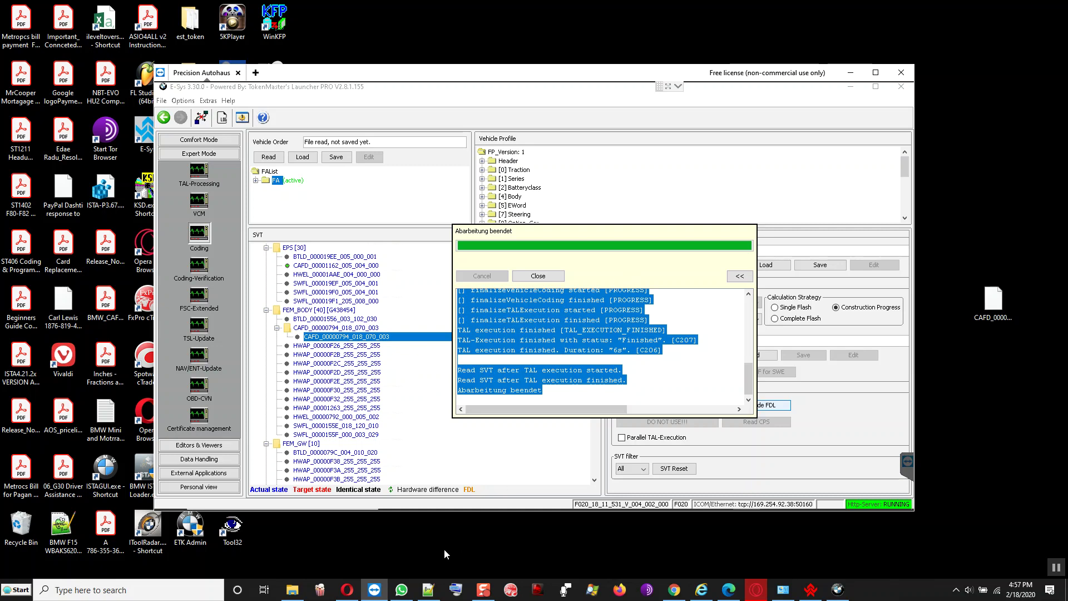
click(664, 500)
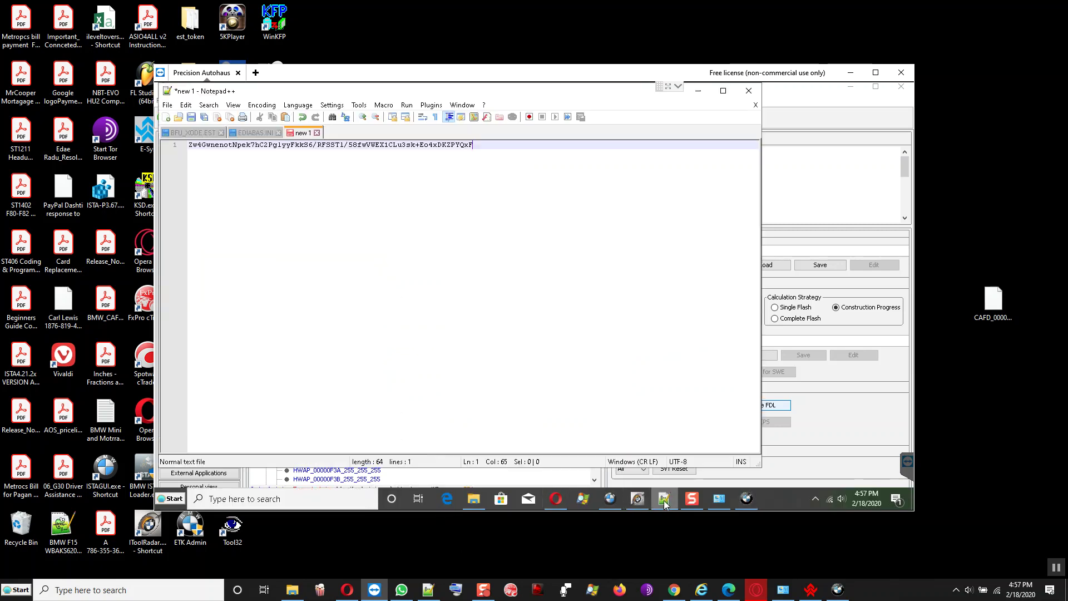
click(165, 117)
right_click(202, 147)
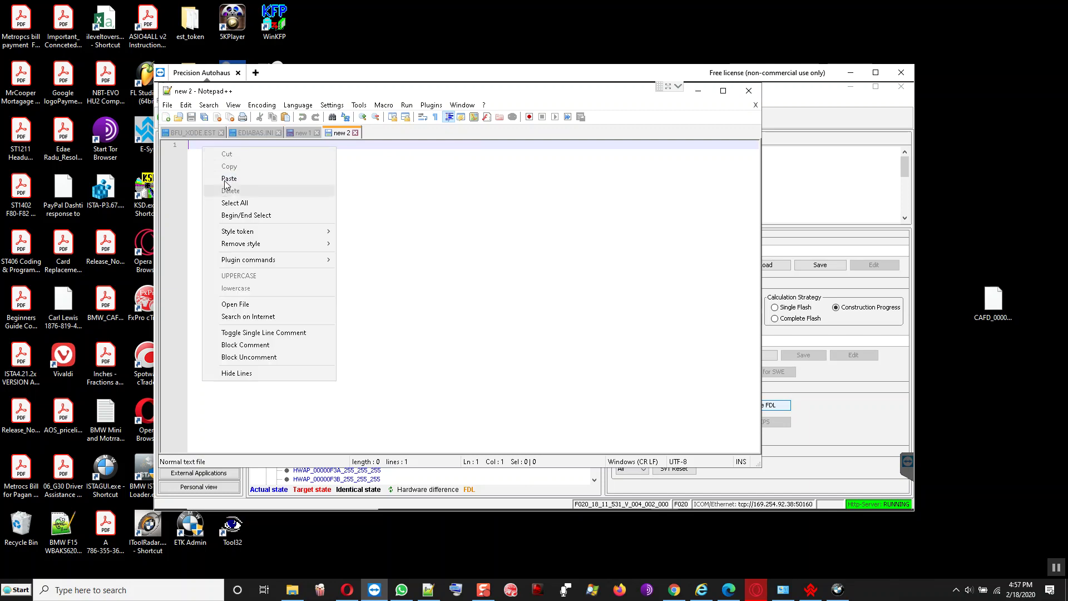
click(229, 177)
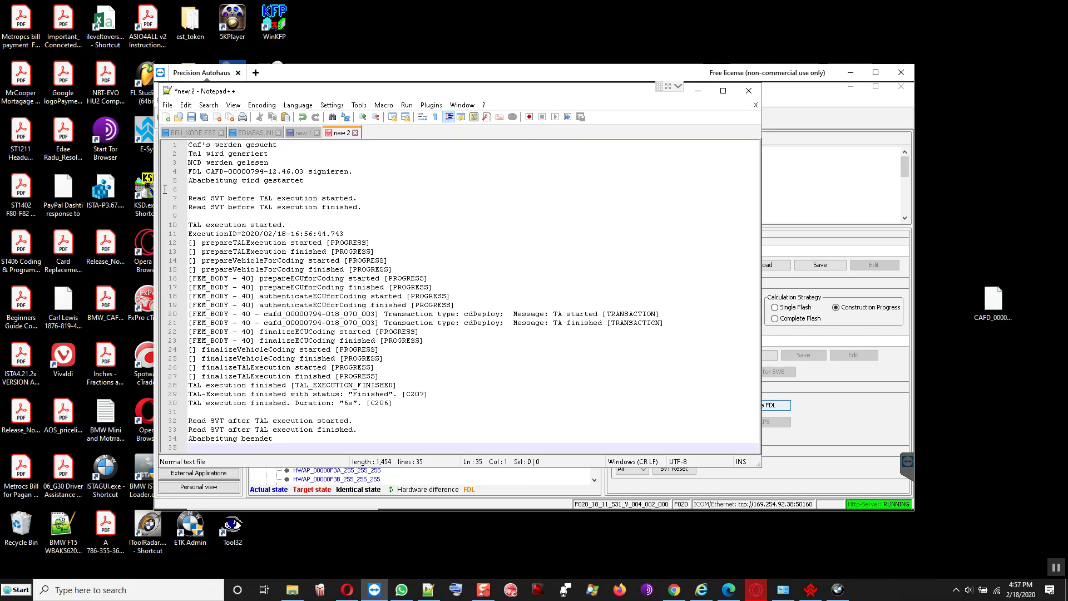
- Save the log as "FEM_Body CAFD Code FDL for FOG light LED" text file in the BMW F32 vehicle folder under Documents
click(191, 117)
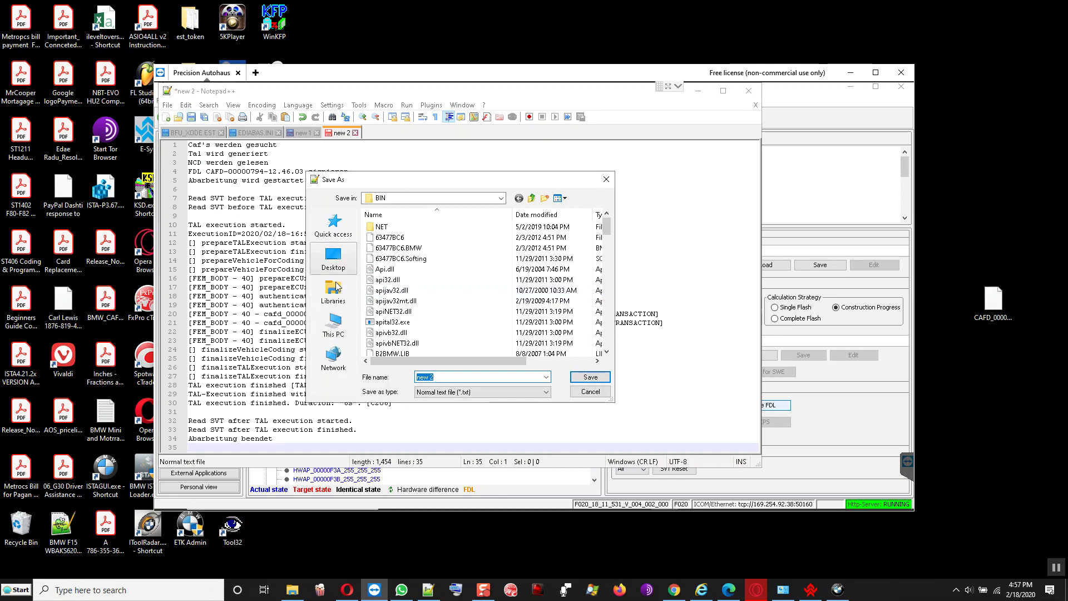
click(334, 296)
click(541, 240)
double_click(543, 243)
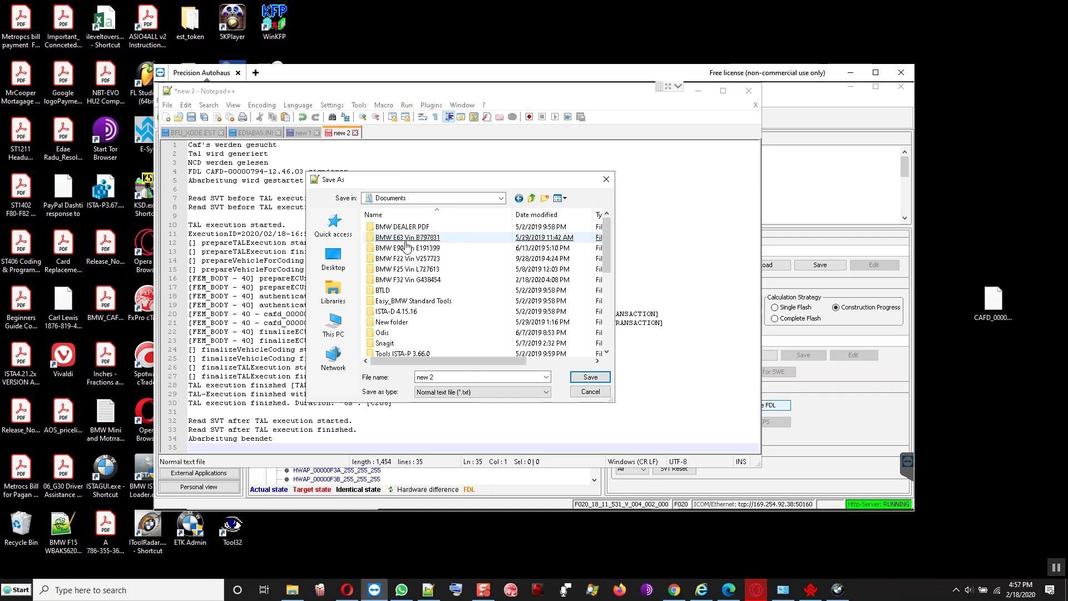
double_click(409, 279)
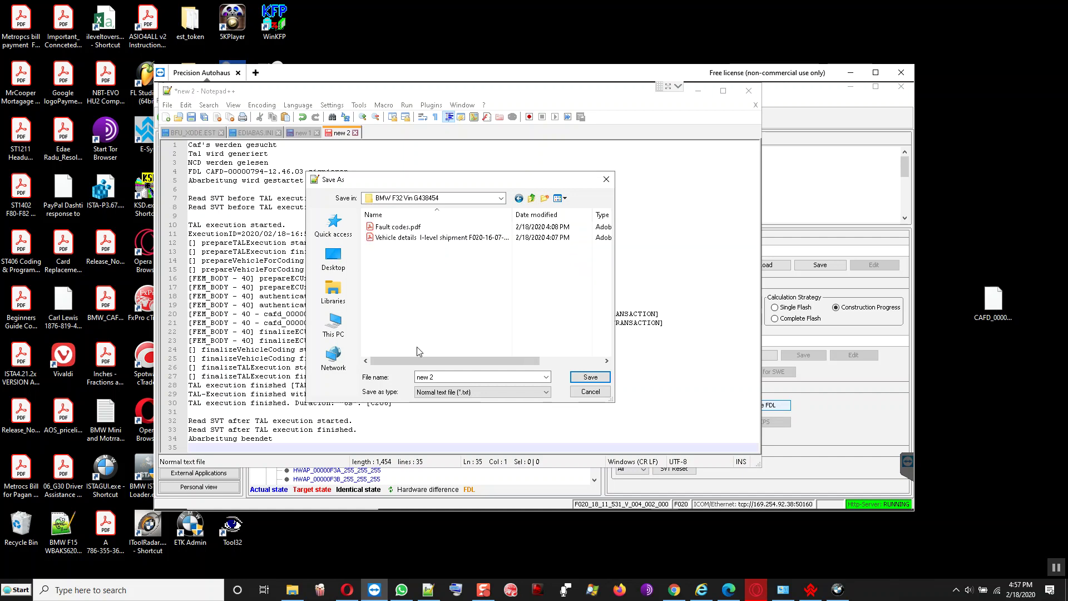
click(441, 380)
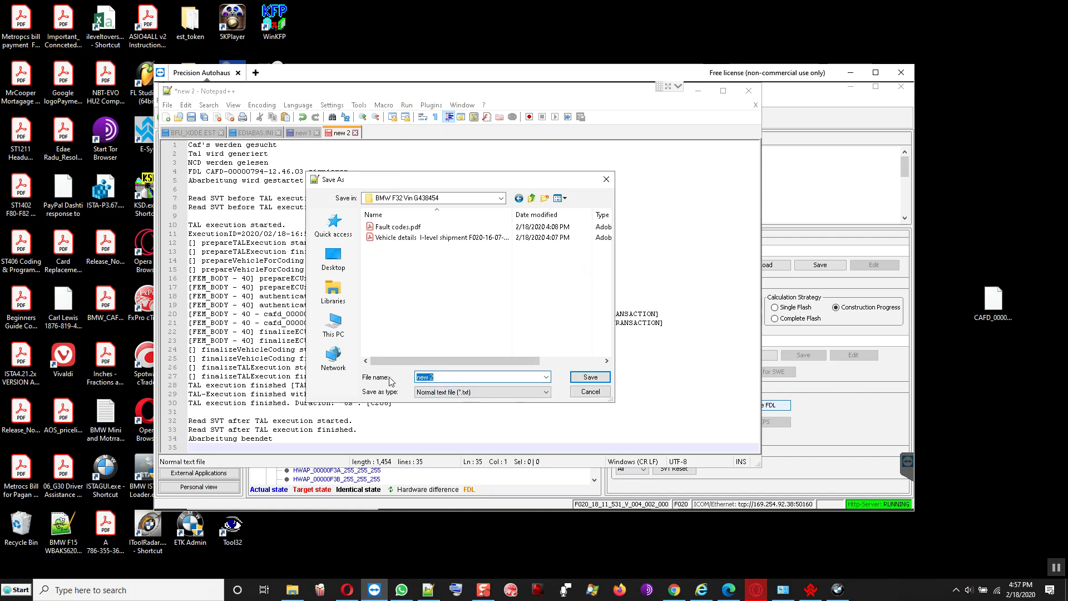
text(FEM_Body CAFD Code FDL)
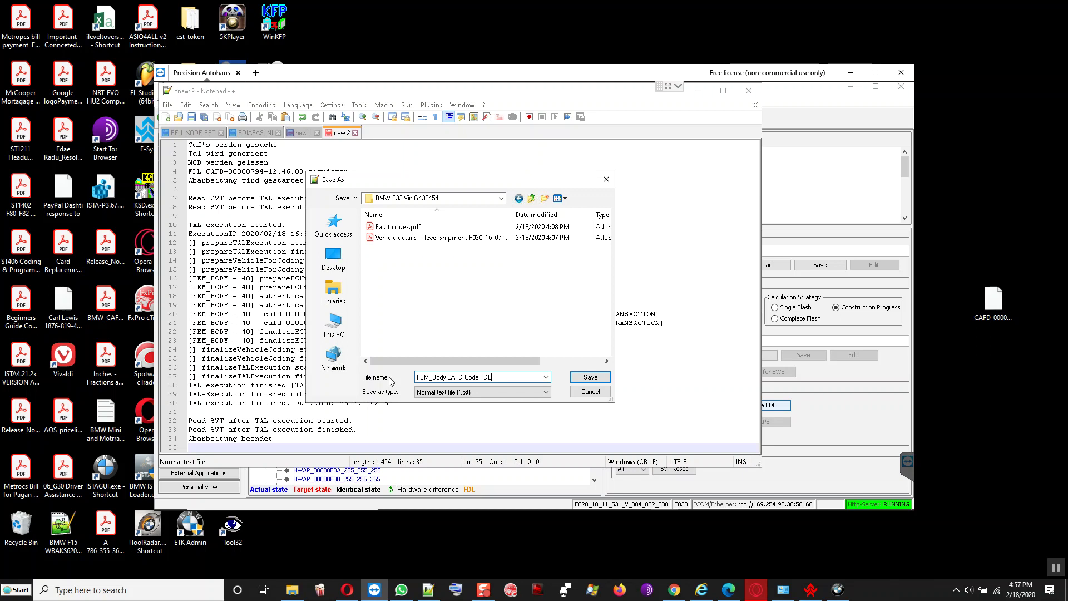
text( for)
text( FOF)
text(OG)
text( light LED)
click(579, 378)
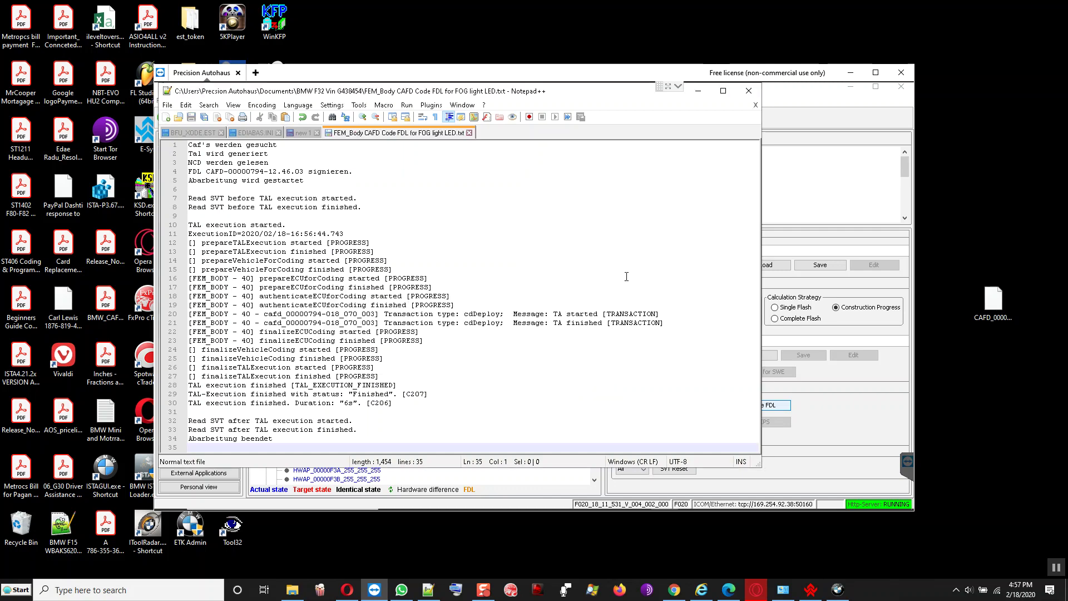
- Return to E-Sys, and close the finished coding log and its FDL transaction report
click(698, 91)
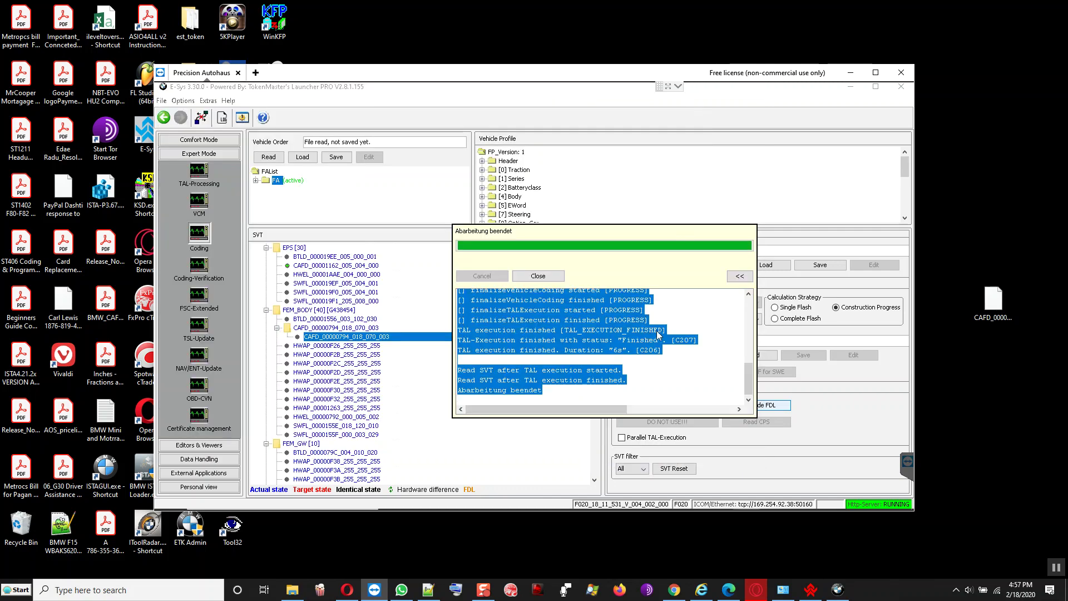
click(528, 278)
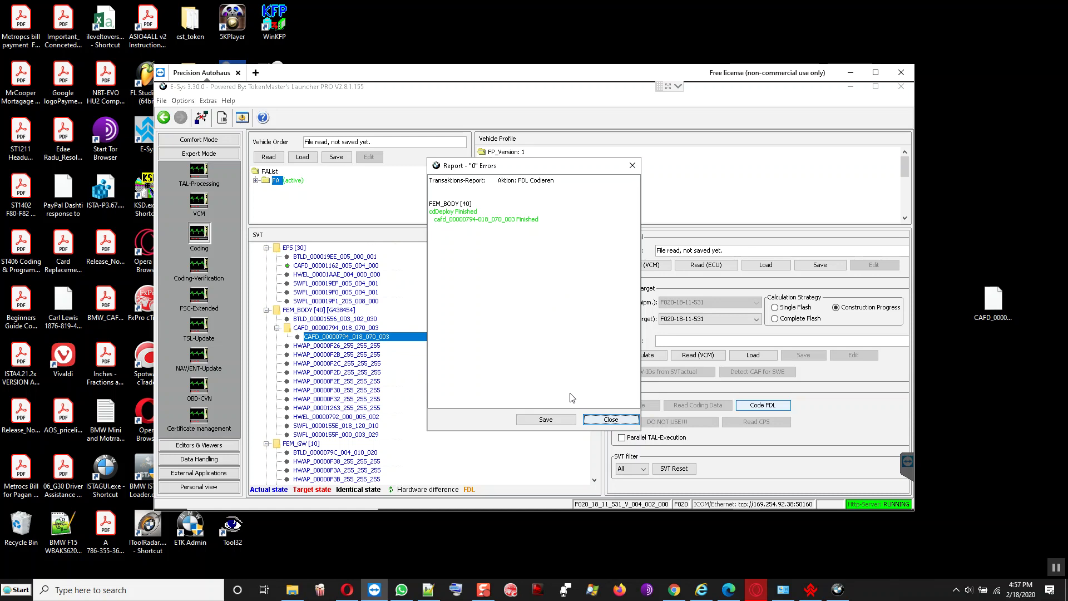
click(603, 417)
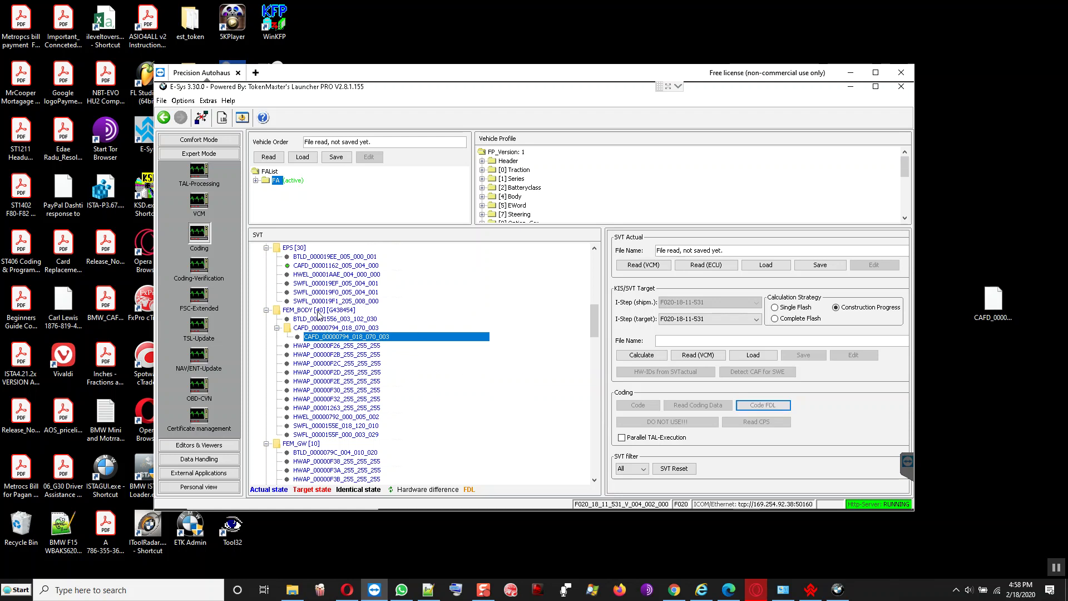
- Read the coding data of the FEM_BODY [40] module again, and dismiss the resulting report
click(320, 312)
right_click(322, 314)
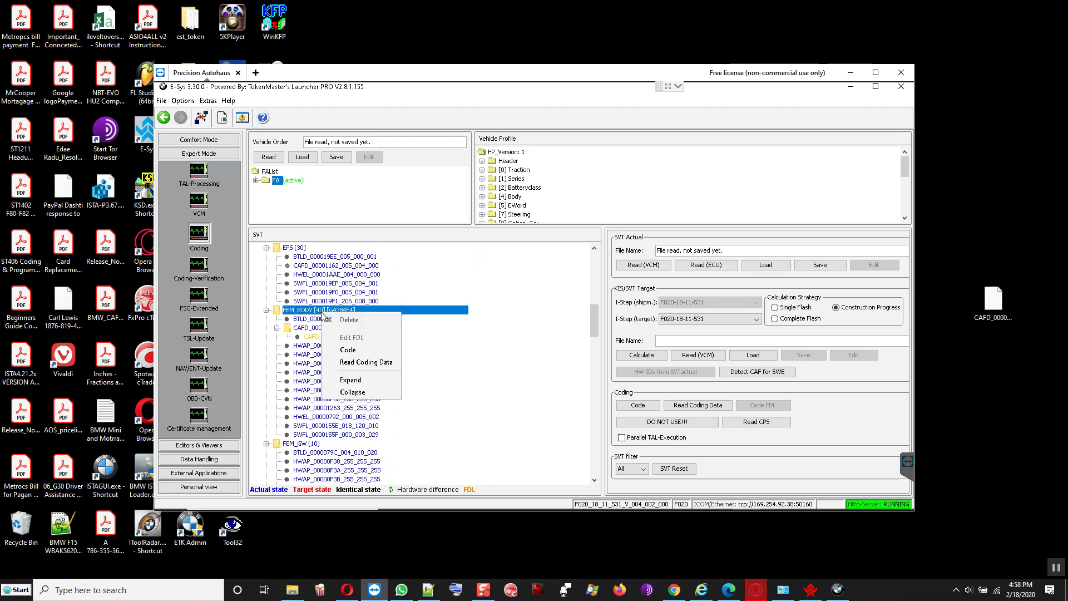
click(362, 362)
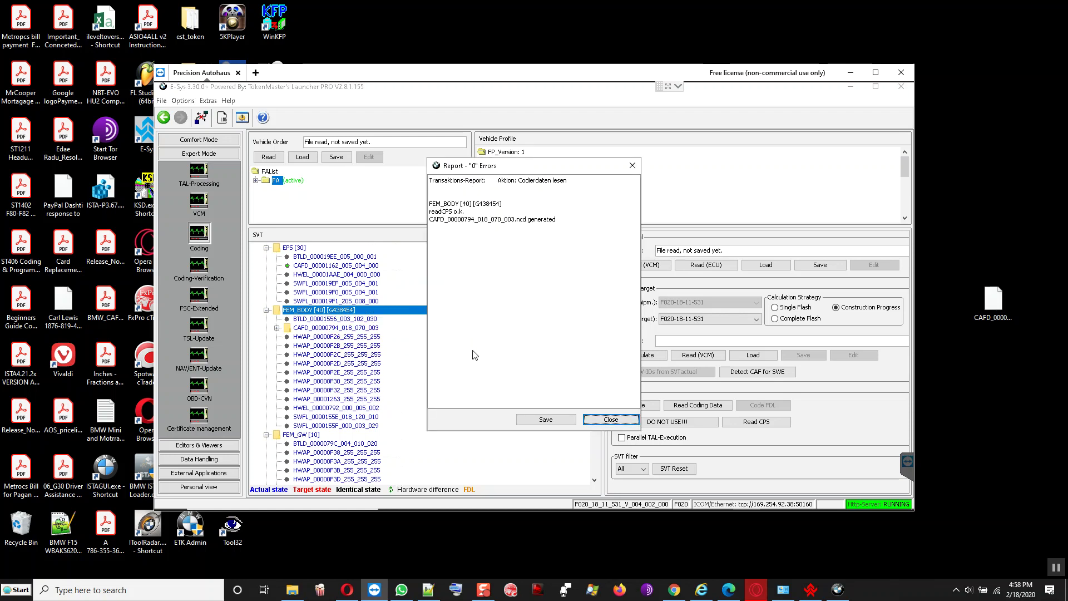
click(610, 419)
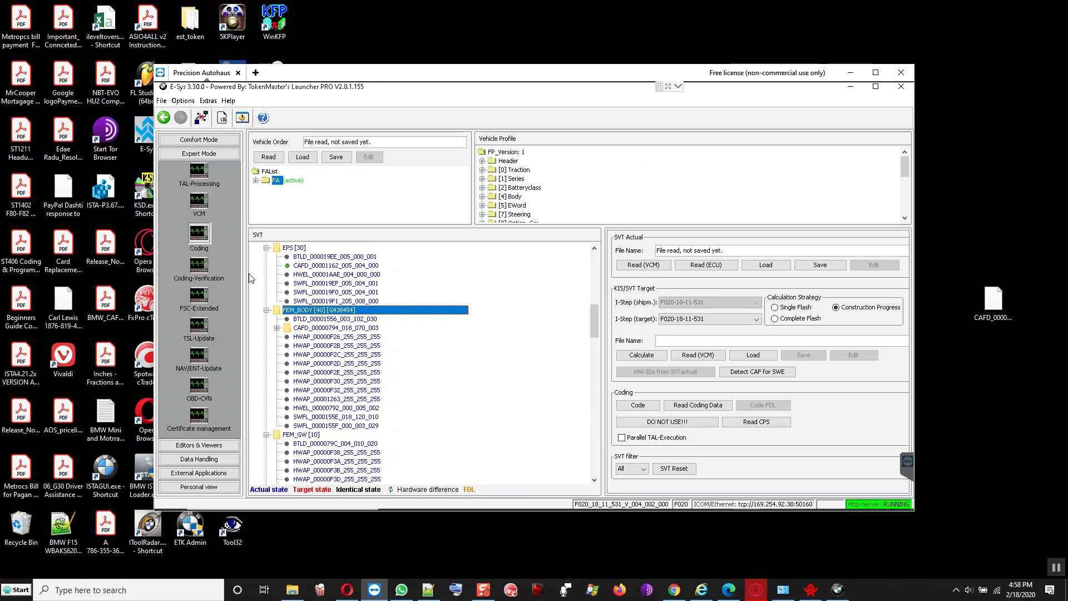
- Select the coding file under FEM_BODY's CAFD_00000794_018_070_003, and open the FDL-Editor, reloading the updated .ncd file
click(326, 331)
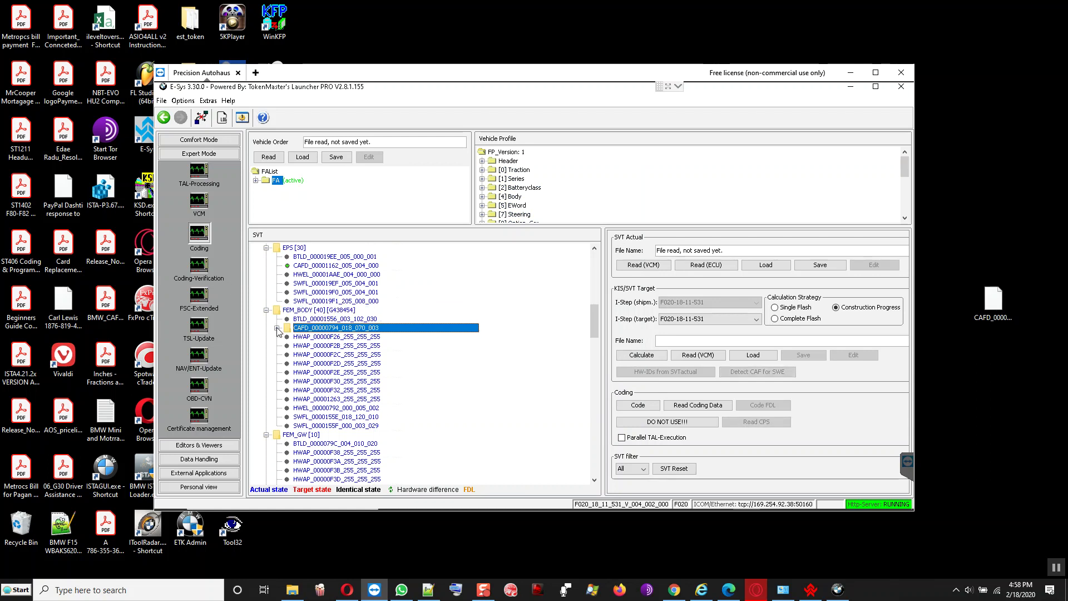
double_click(300, 328)
click(327, 337)
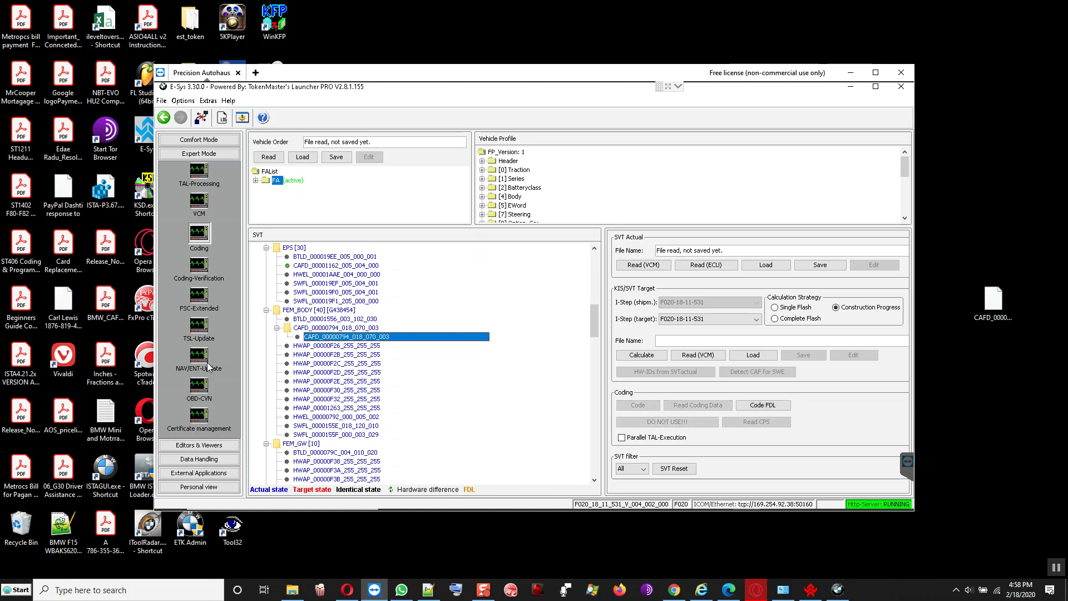
click(195, 444)
click(198, 364)
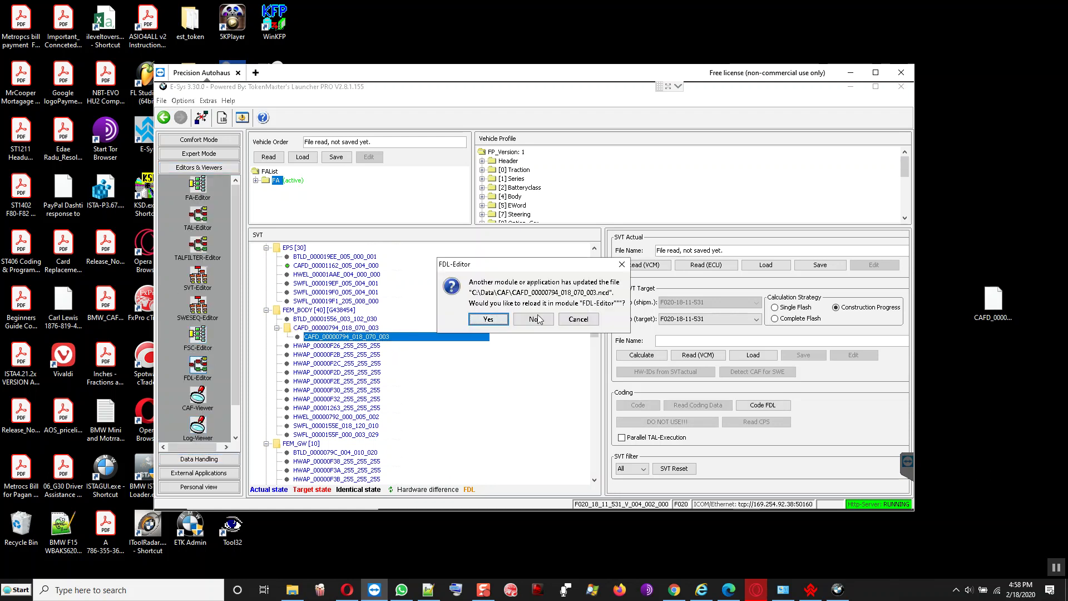
click(506, 319)
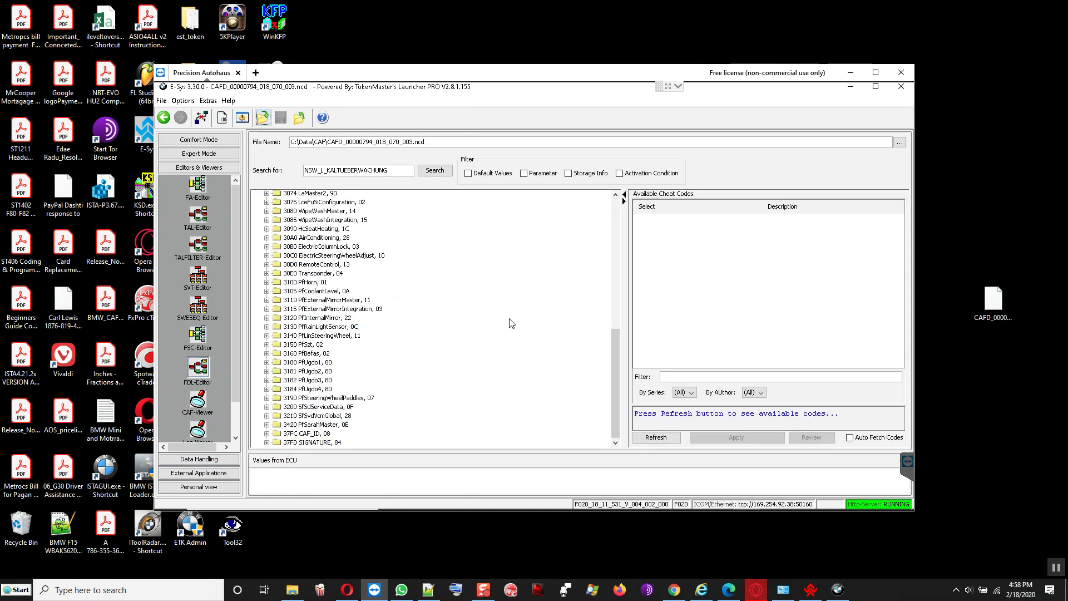
- Search for NSW_L_KALTUEBERWACHUNG, and check its Ausgelesen value in the reloaded coding data
click(428, 171)
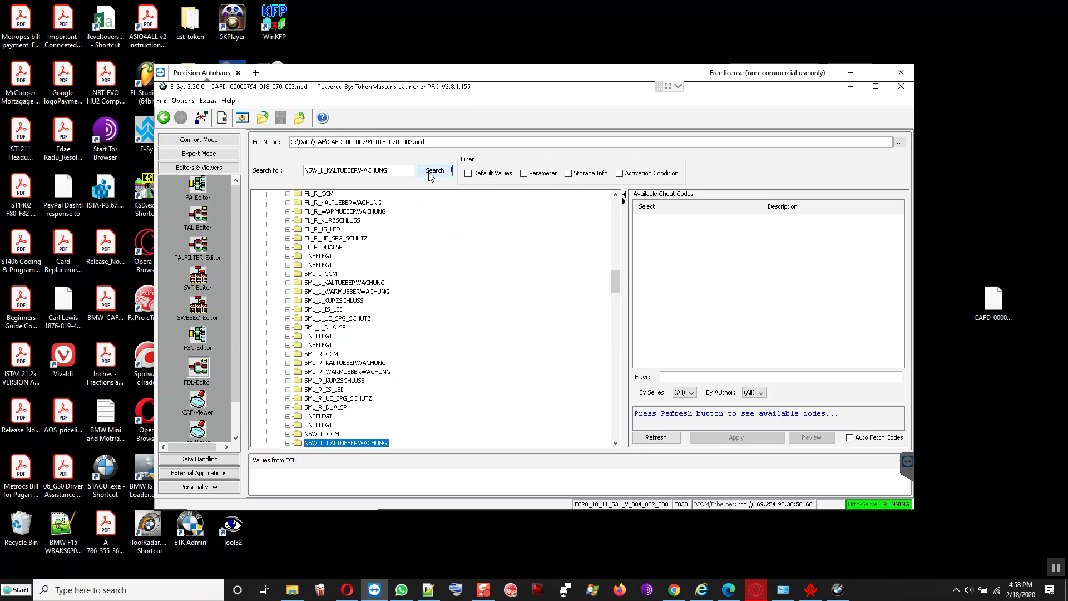
scroll(362, 362, down, 4)
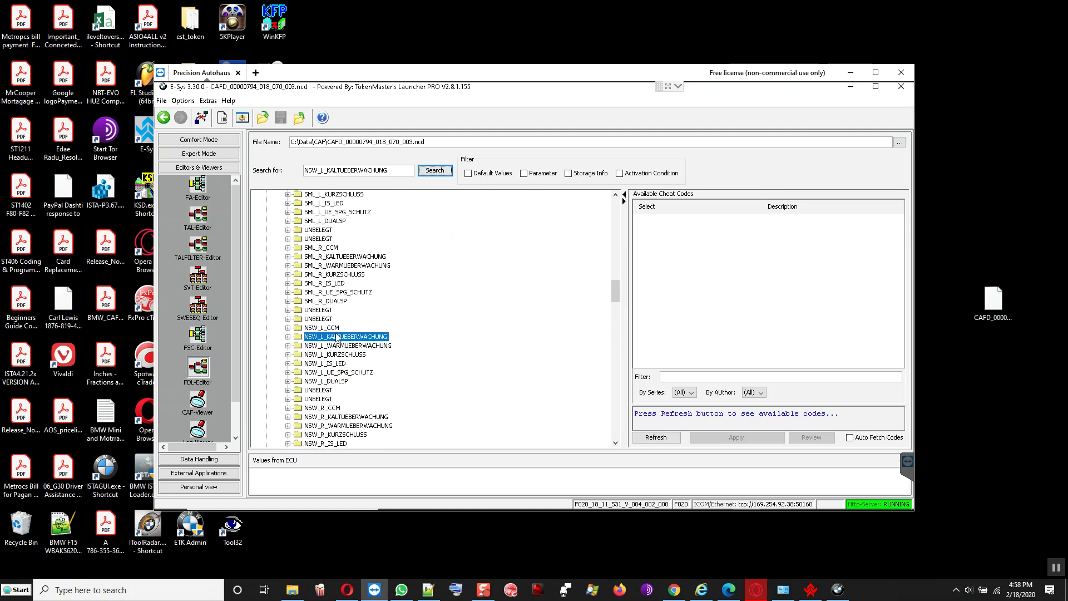
click(287, 337)
scroll(289, 339, down, 1)
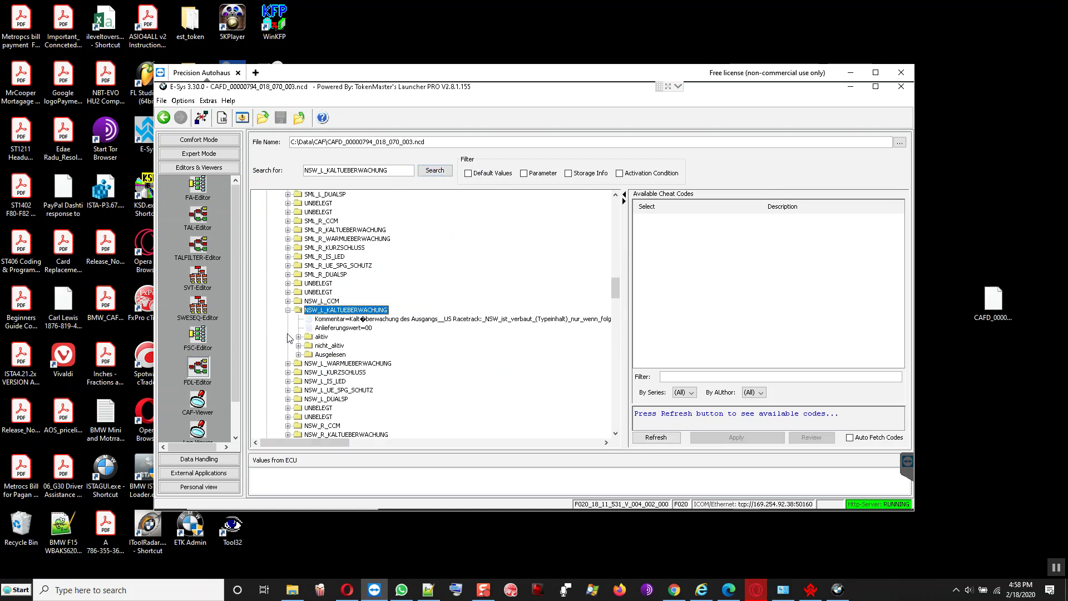
click(299, 354)
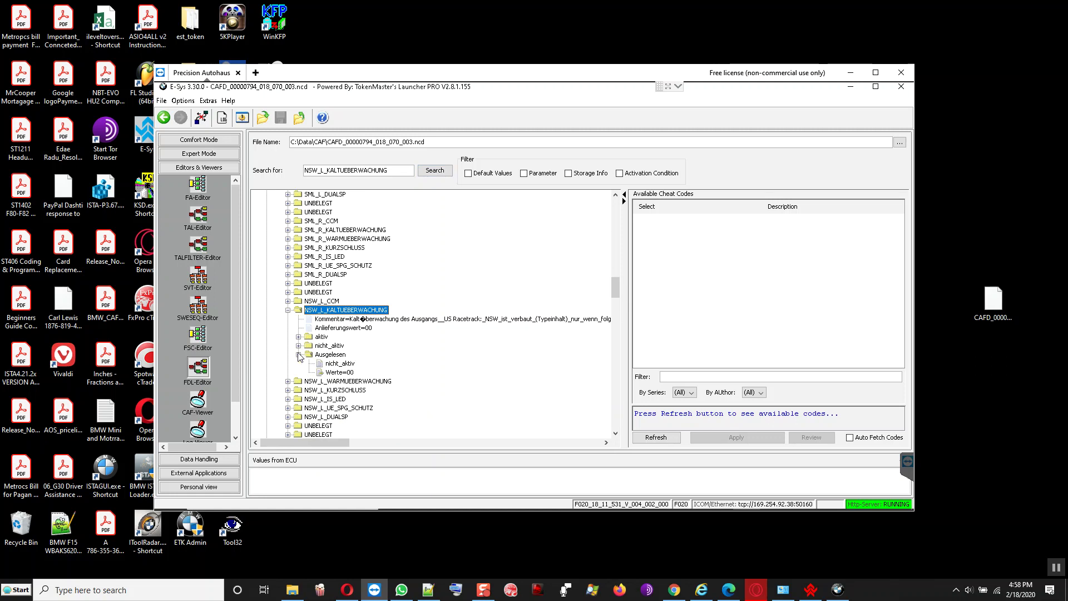
- Expand NSW_L_WARMUEBERWACHUNG, and set its Ausgelesen value to nicht_aktiv
click(318, 382)
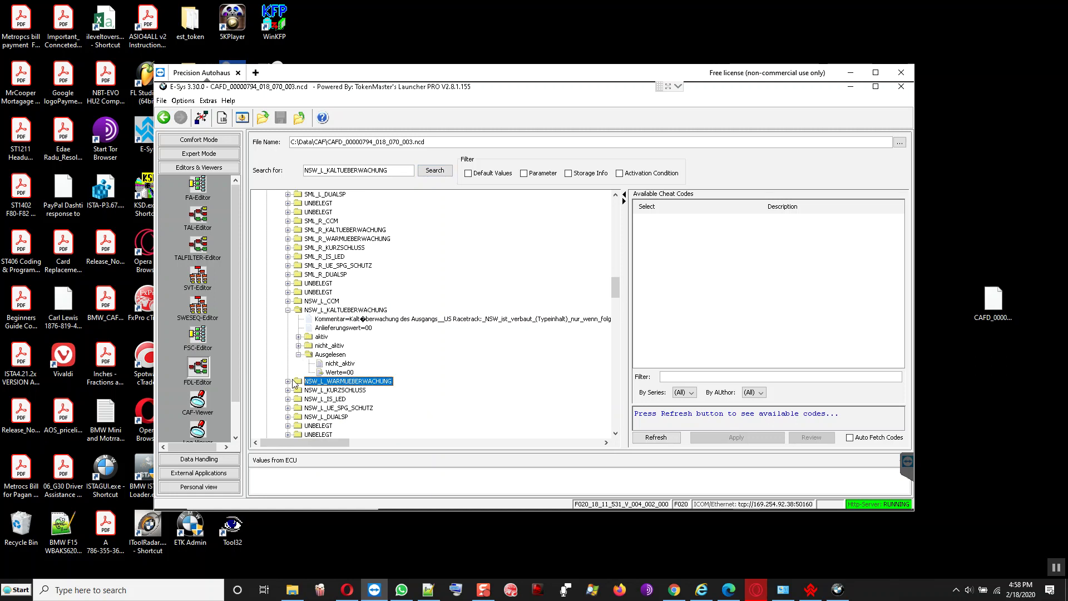
click(288, 382)
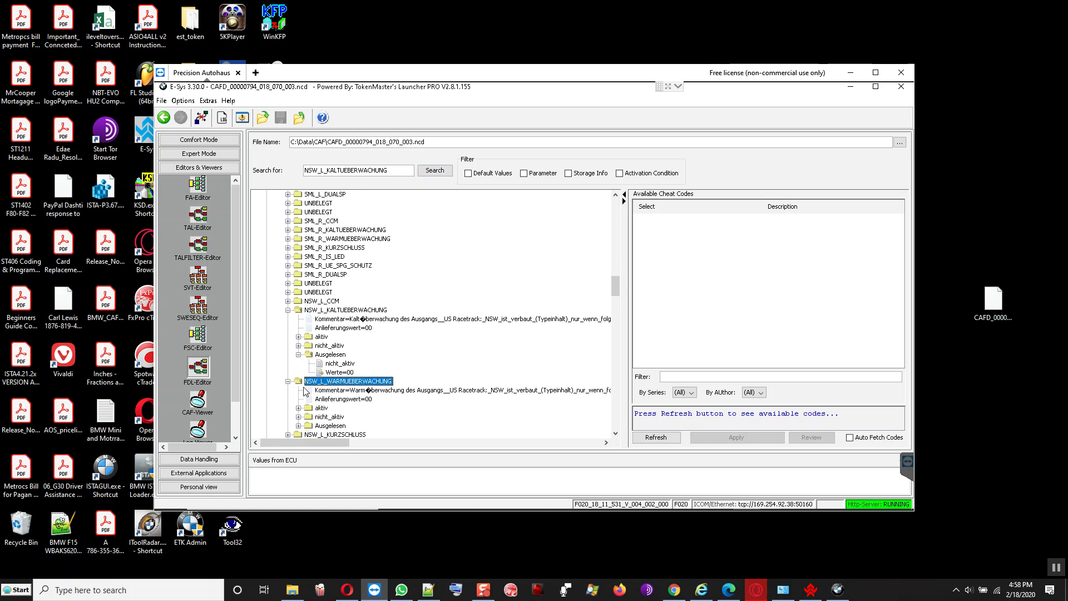
scroll(306, 392, down, 1)
click(298, 399)
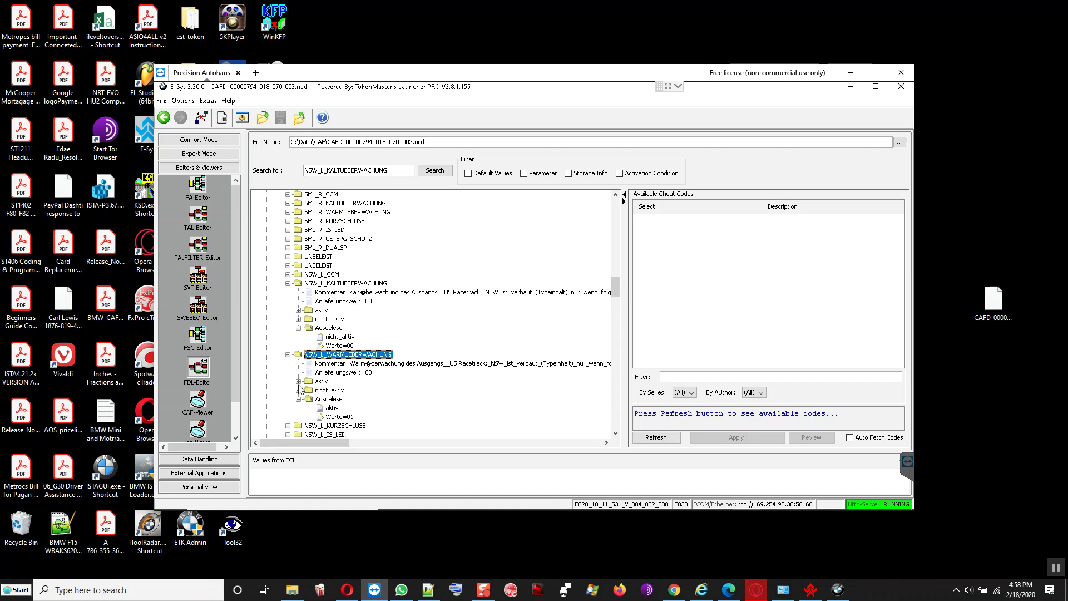
scroll(301, 389, down, 1)
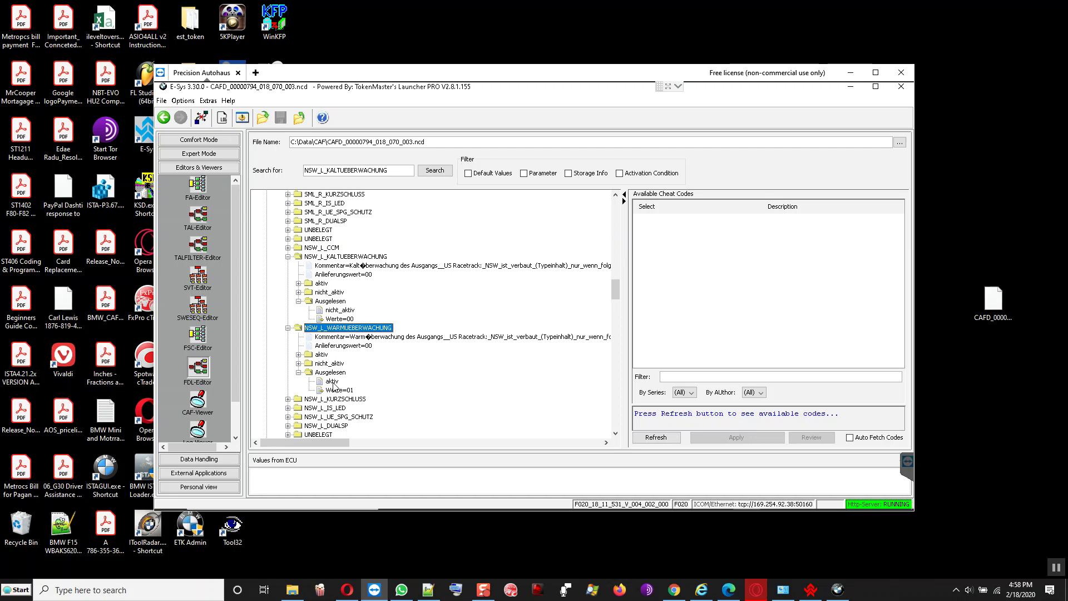
click(332, 381)
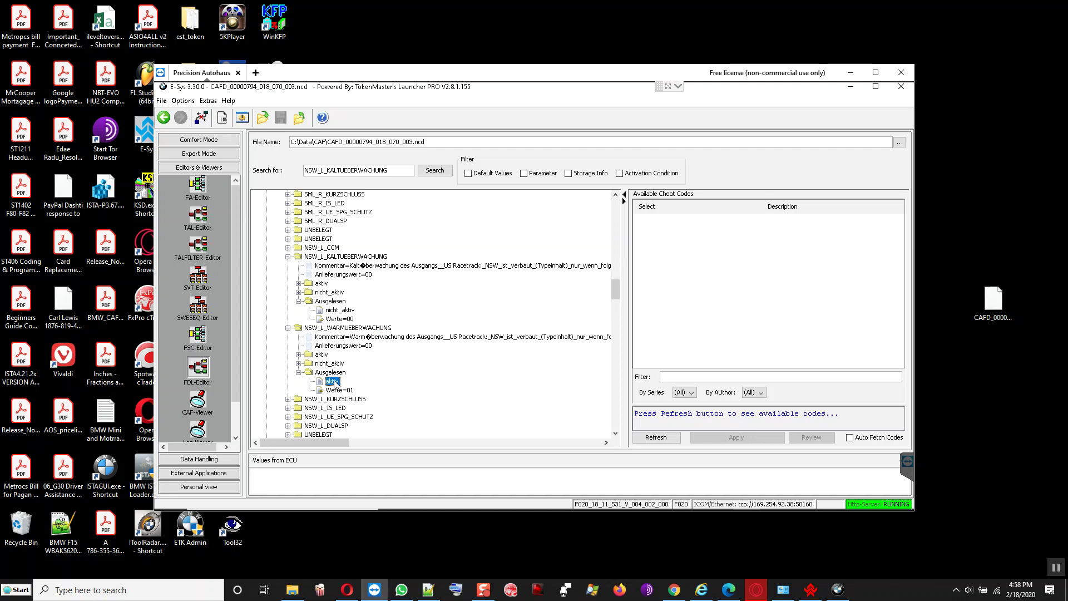
scroll(335, 383, down, 1)
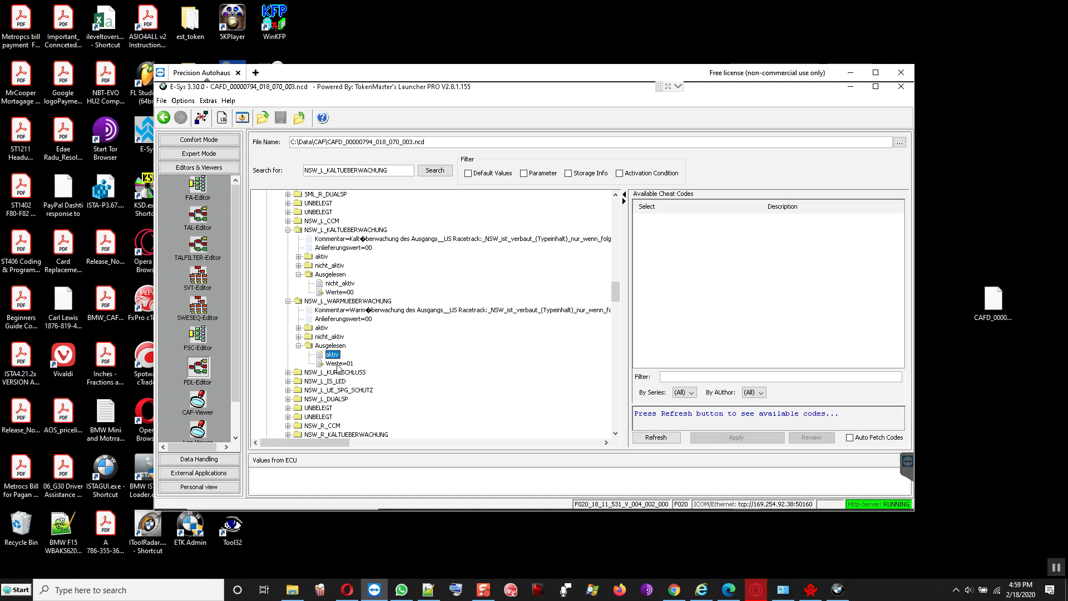
right_click(335, 357)
click(357, 360)
click(359, 356)
click(352, 373)
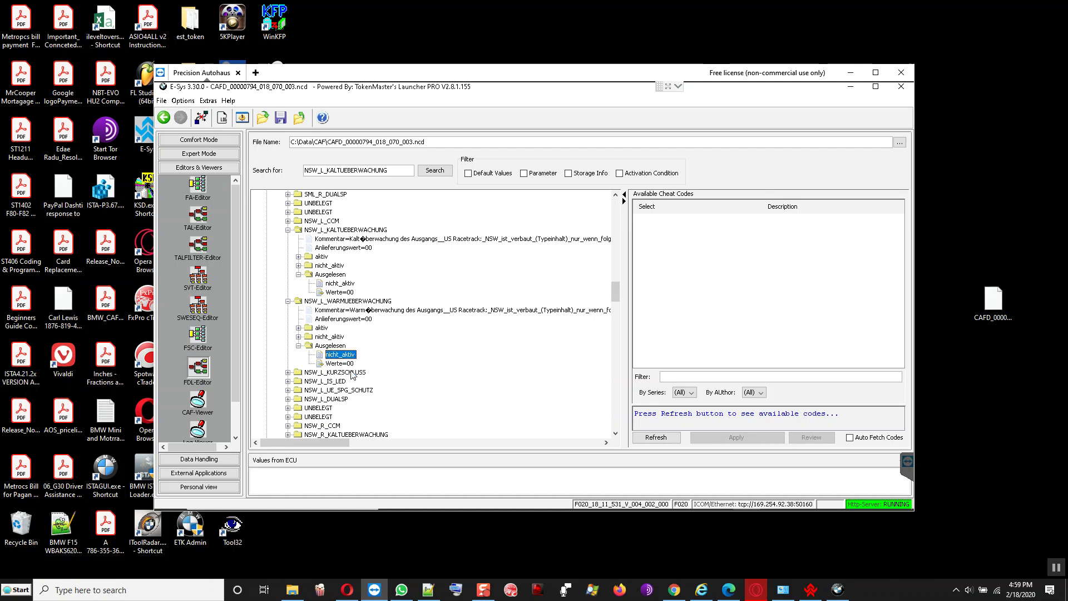
- Expand NSW_L_KURZSCHLUSS, and set its Ausgelesen value to nicht_aktiv
click(288, 373)
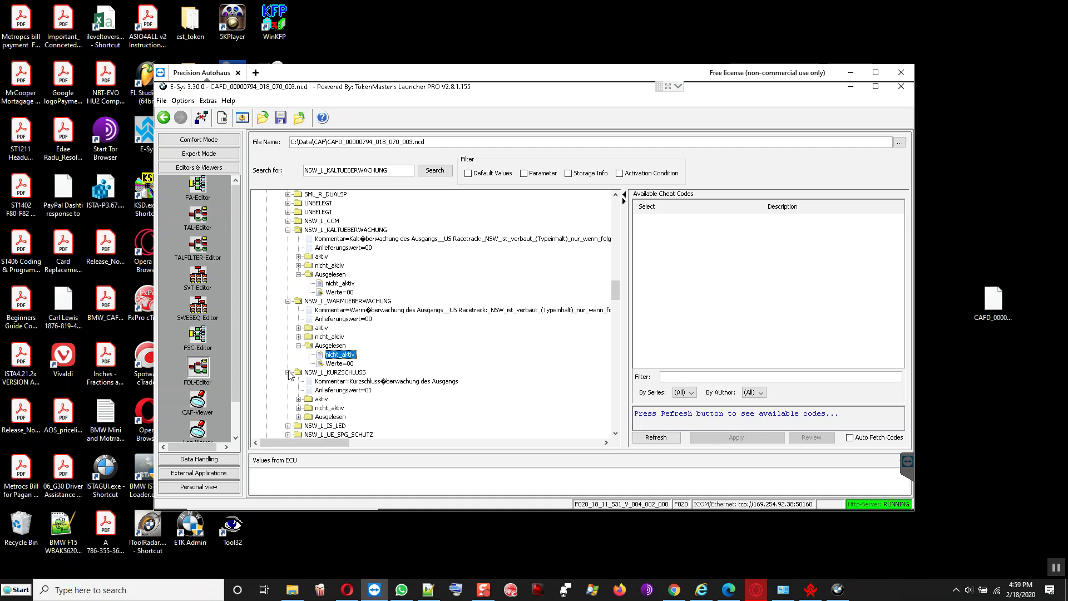
click(334, 284)
click(333, 301)
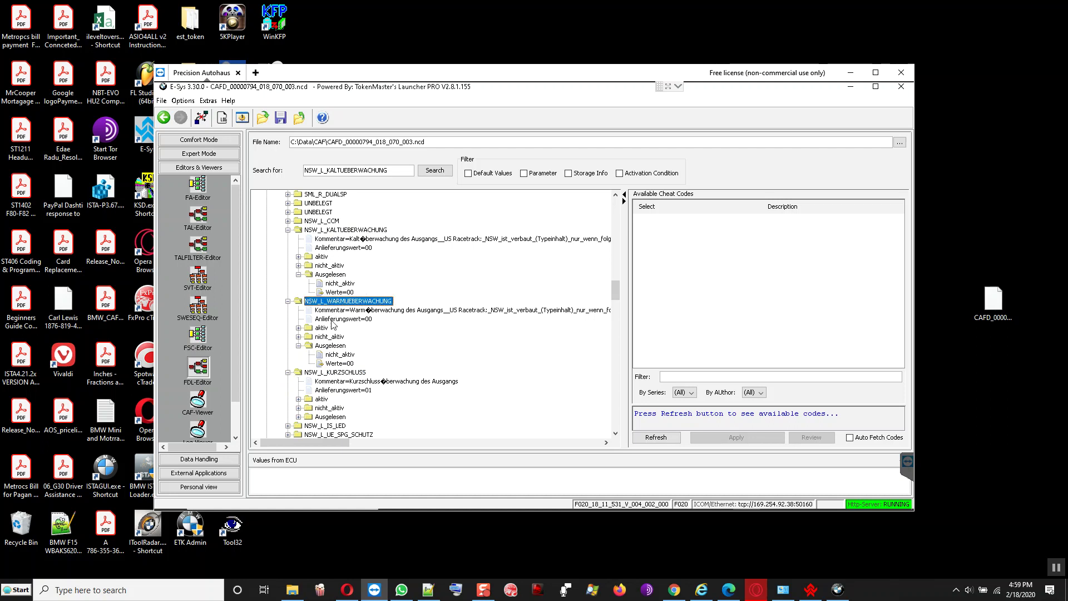
click(340, 354)
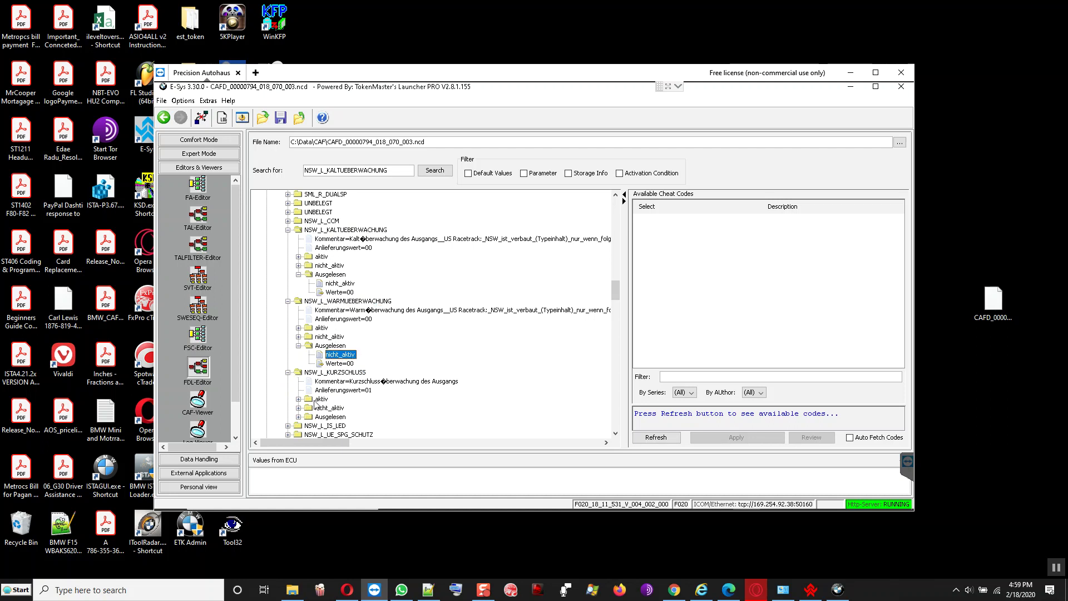
click(326, 373)
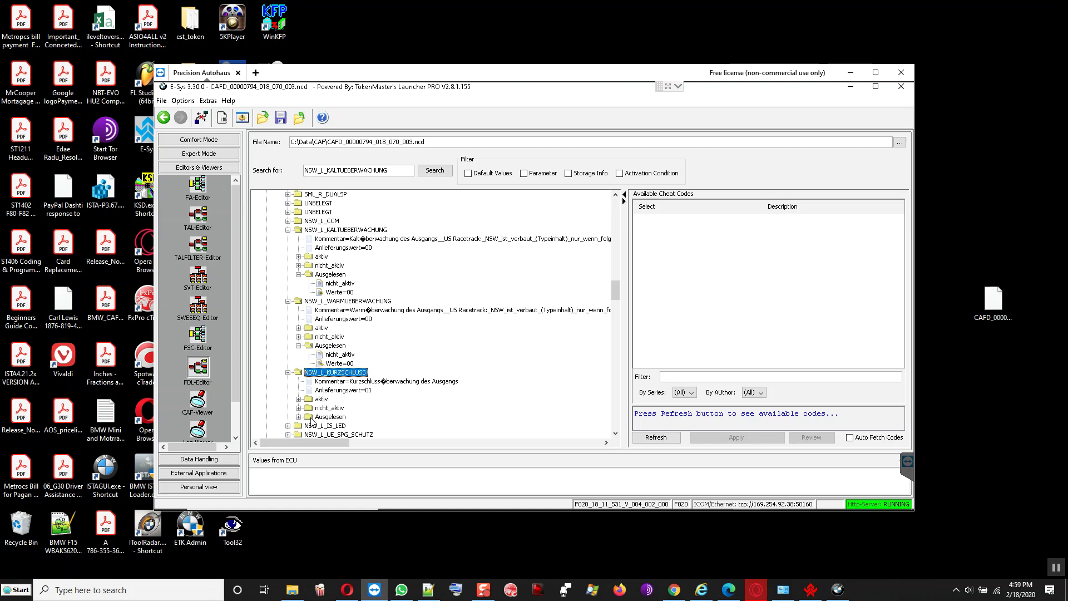
click(299, 417)
scroll(300, 417, down, 2)
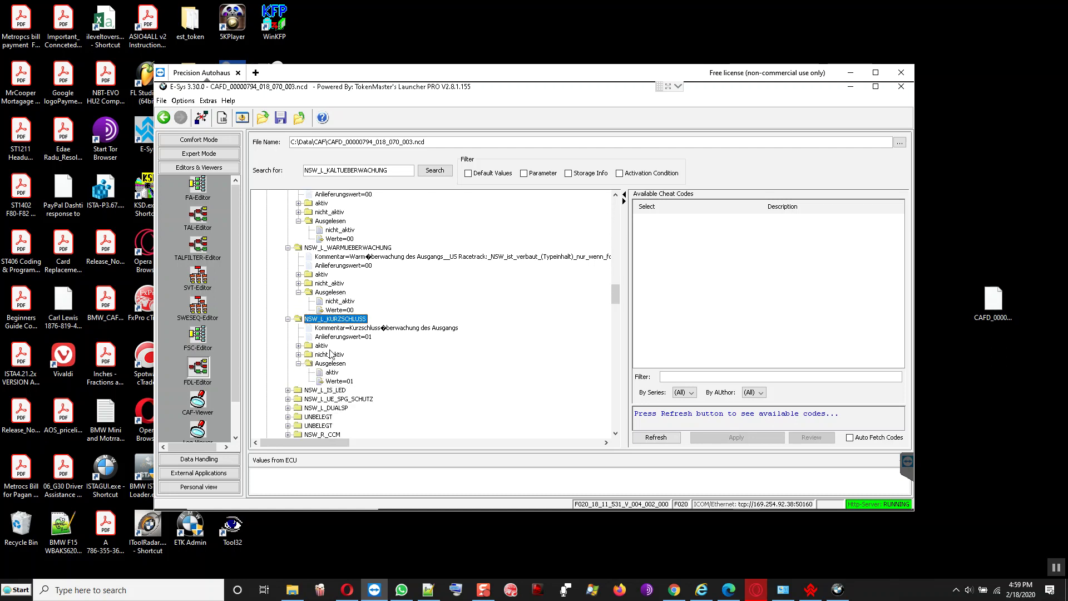
click(333, 373)
right_click(334, 371)
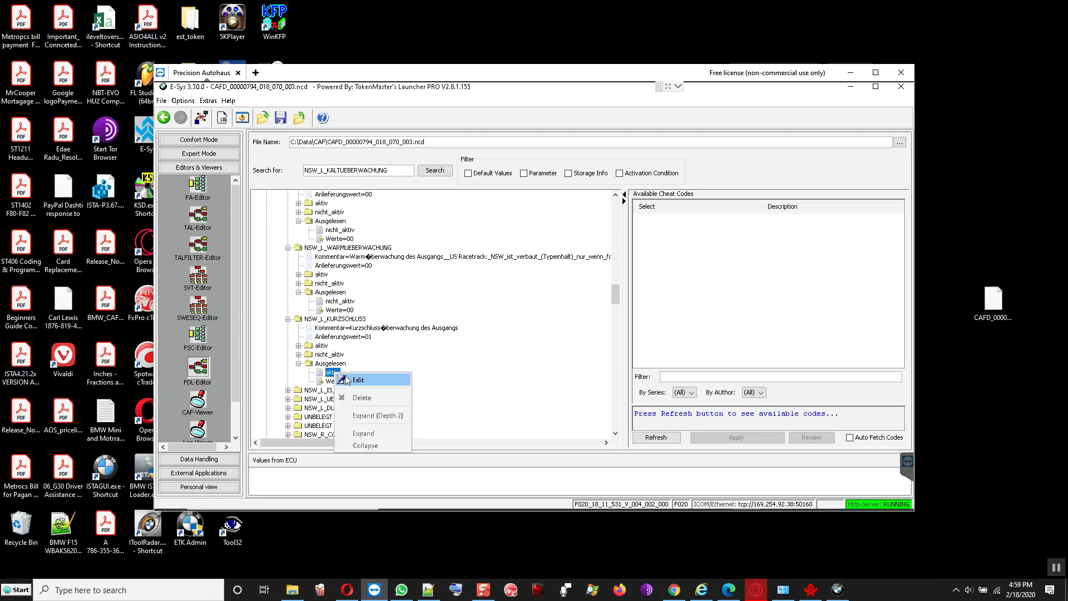
click(346, 378)
click(350, 374)
click(348, 390)
- Set the Ausgelesen value of NSW_L_IS_LED to aktiv, and save the coding file
click(314, 389)
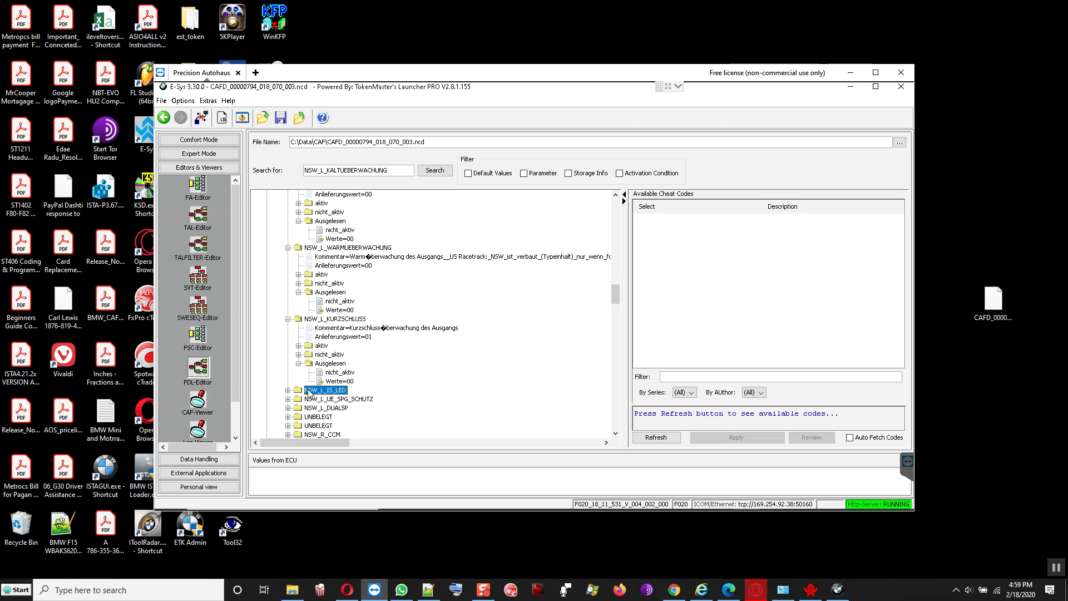
click(288, 390)
scroll(323, 411, down, 1)
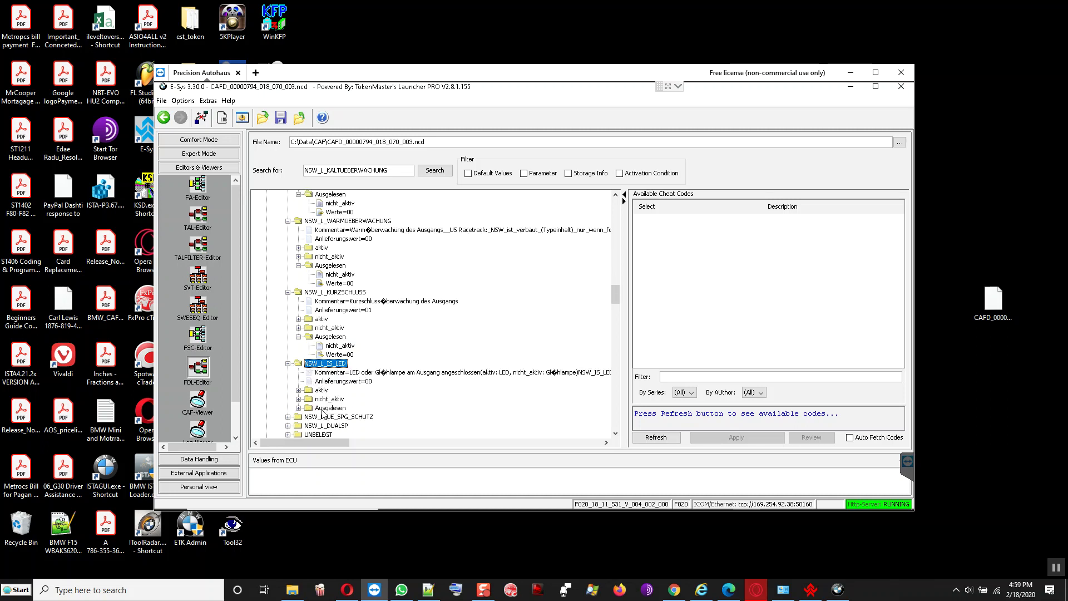
click(298, 407)
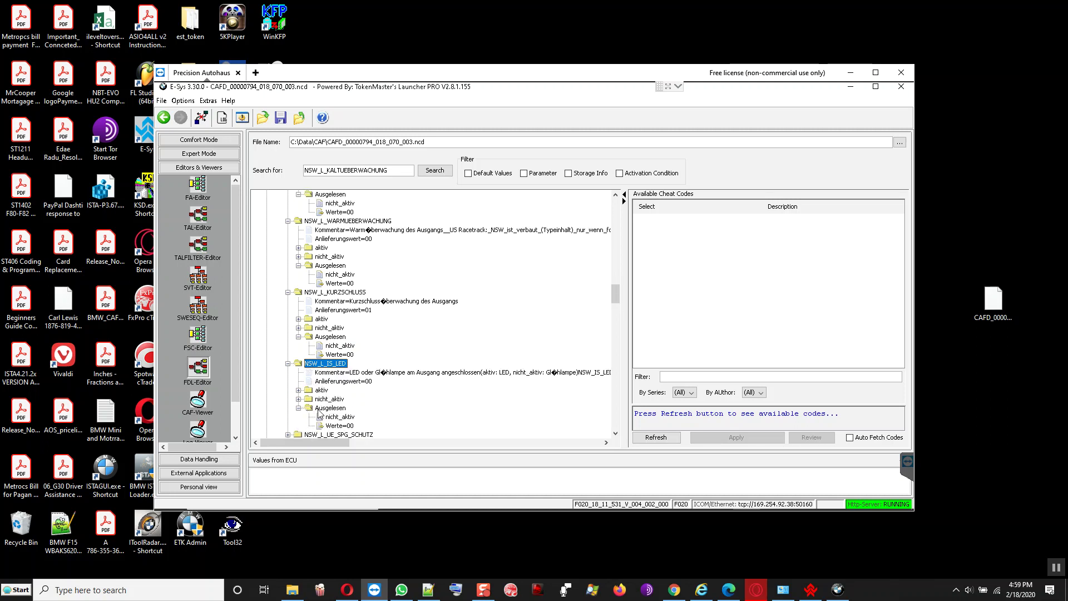
click(345, 418)
right_click(349, 422)
click(368, 427)
click(359, 418)
click(340, 435)
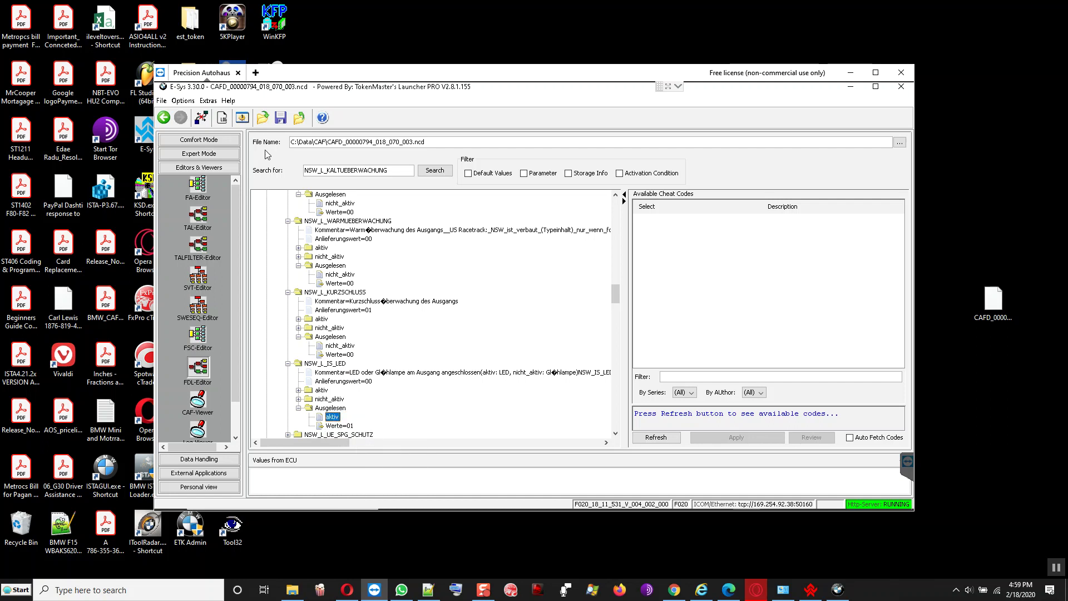
click(280, 117)
click(280, 118)
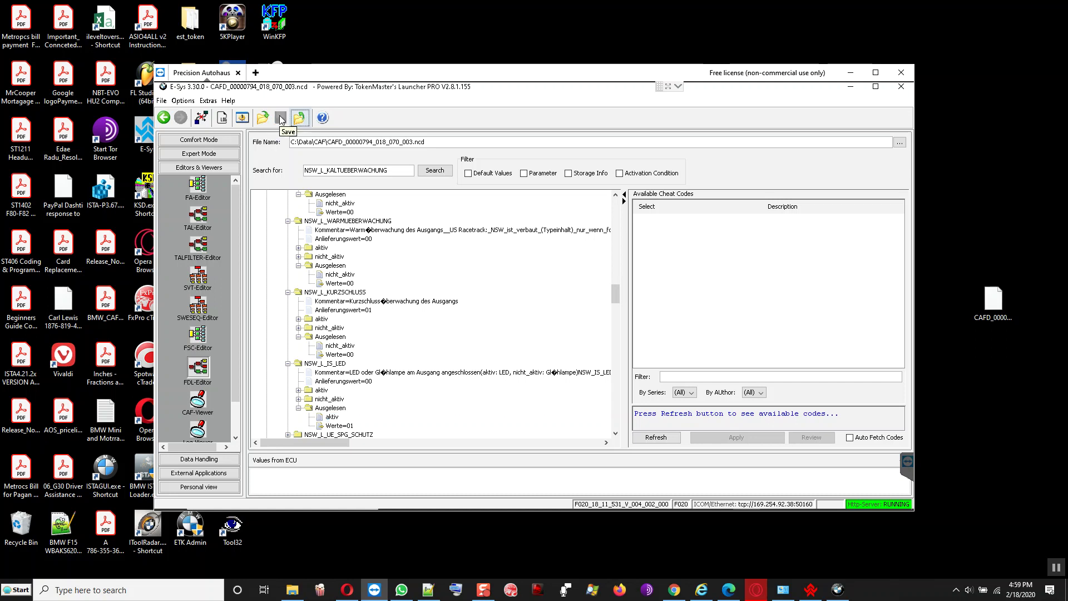
- Review the edited NSW_L entries, and expand NSW_R_KALTUEBERWACHUNG to check its Ausgelesen value
scroll(278, 298, down, 2)
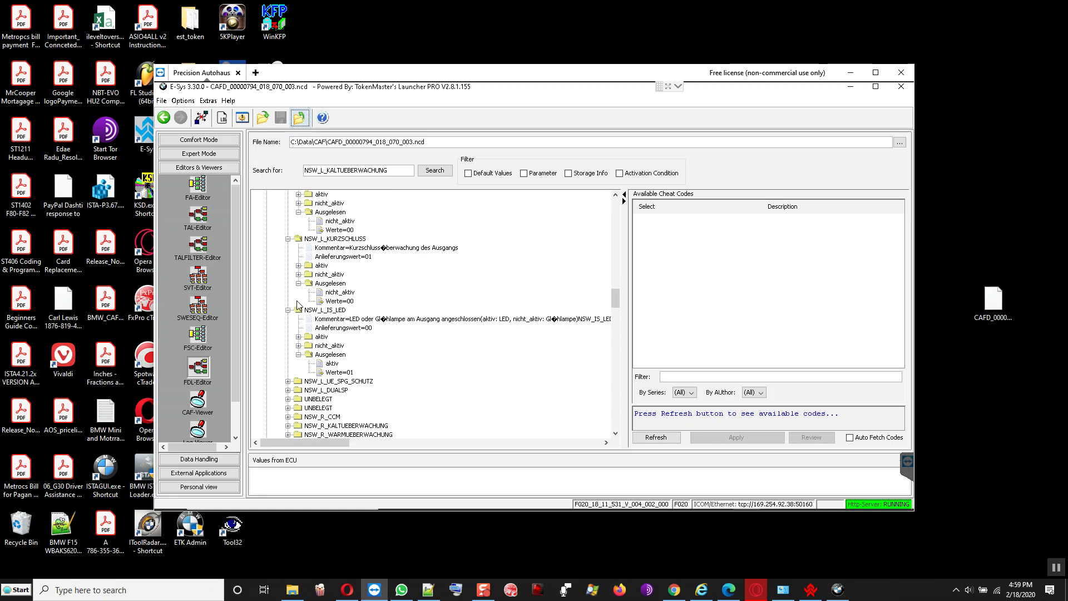
scroll(298, 305, up, 1)
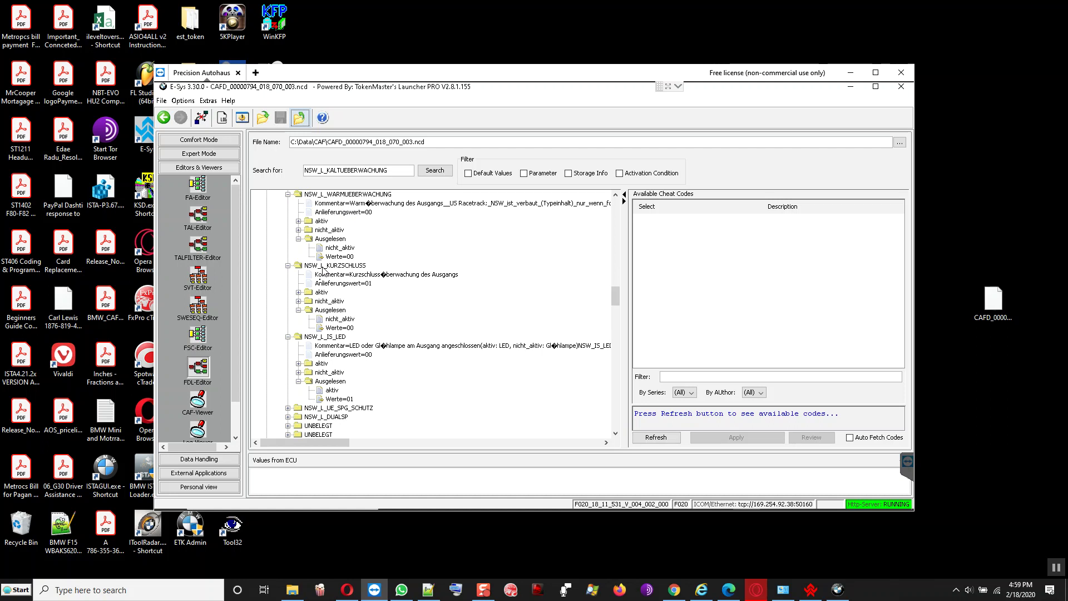
scroll(314, 278, up, 1)
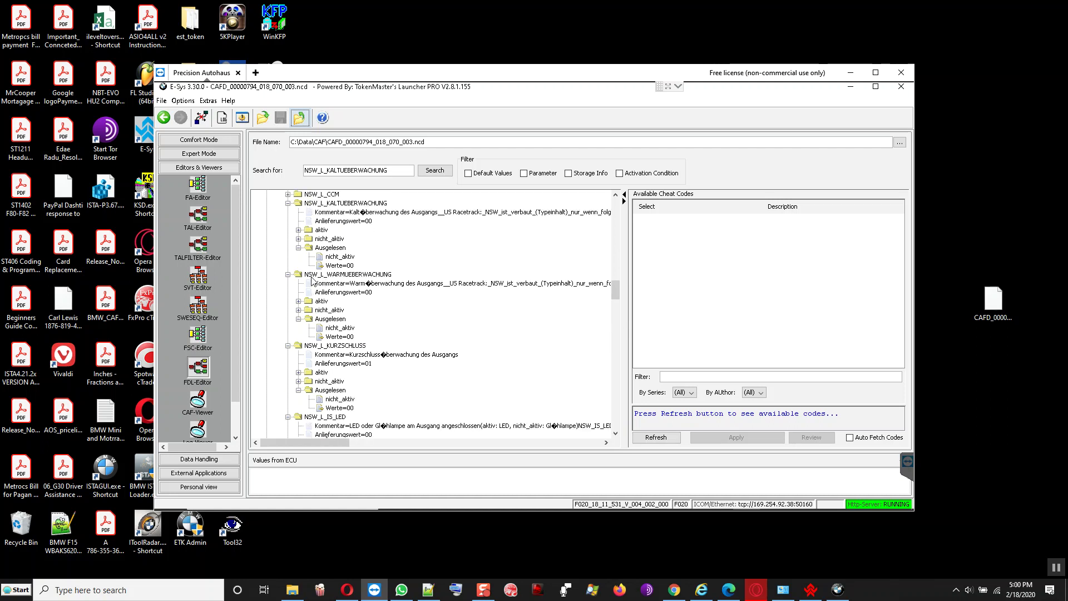
scroll(313, 279, down, 5)
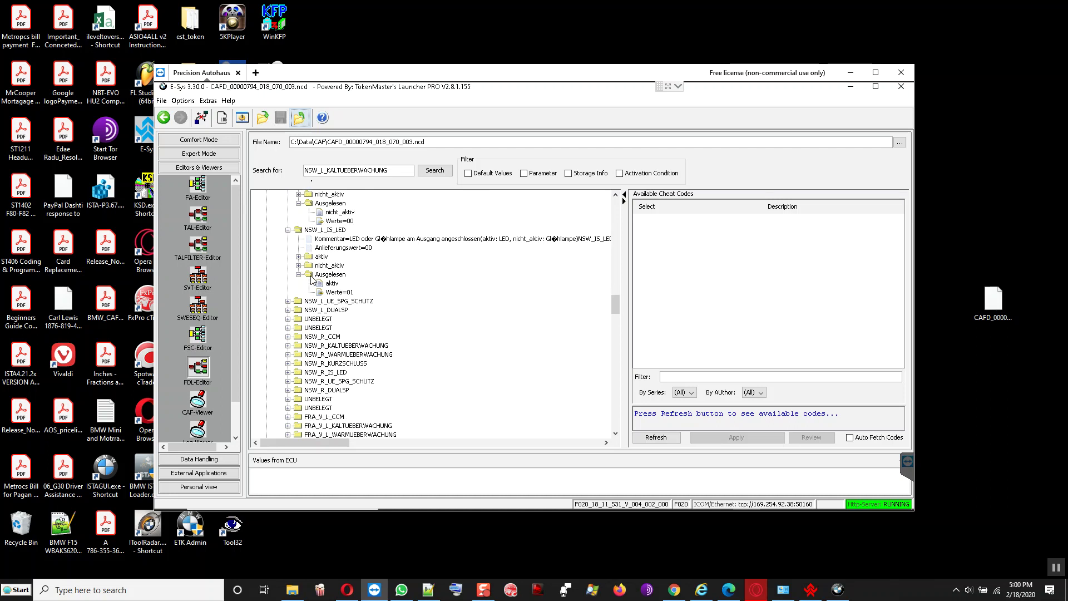
click(317, 345)
scroll(290, 314, down, 1)
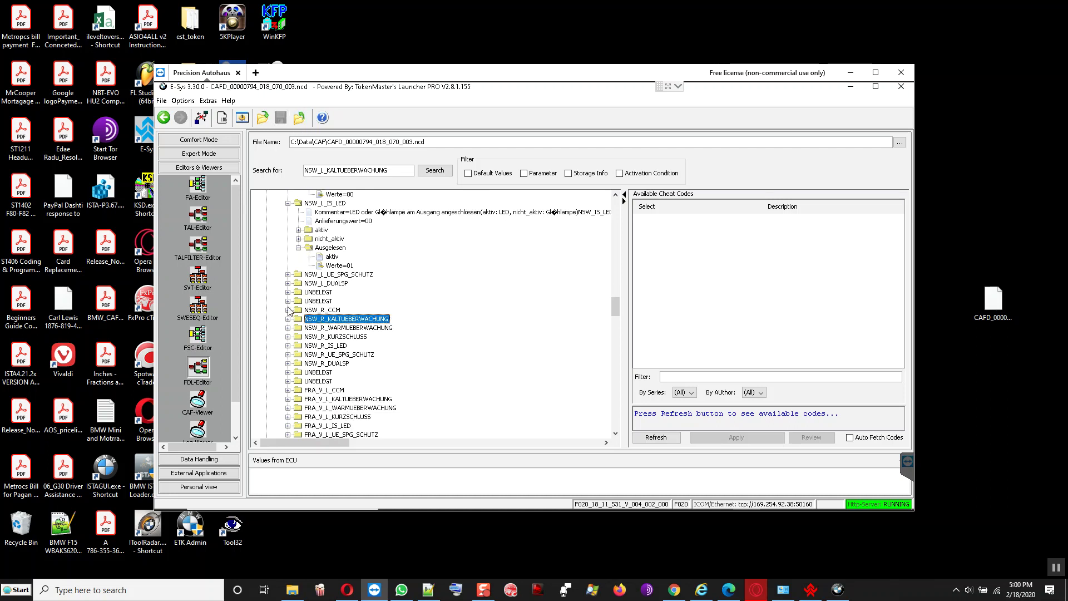
click(287, 319)
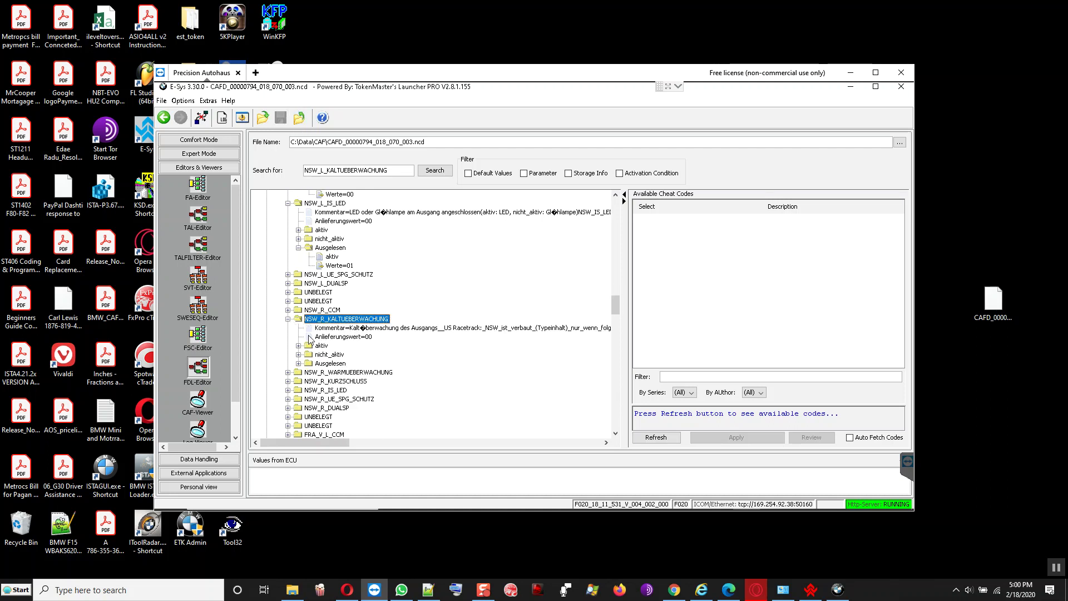
click(298, 363)
click(298, 363)
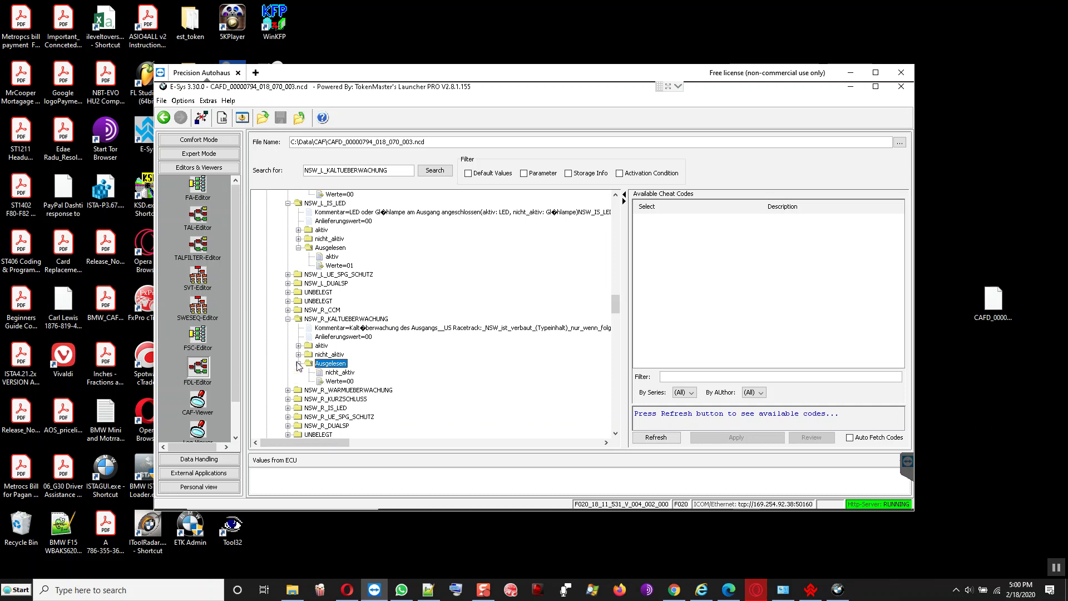
scroll(280, 310, down, 1)
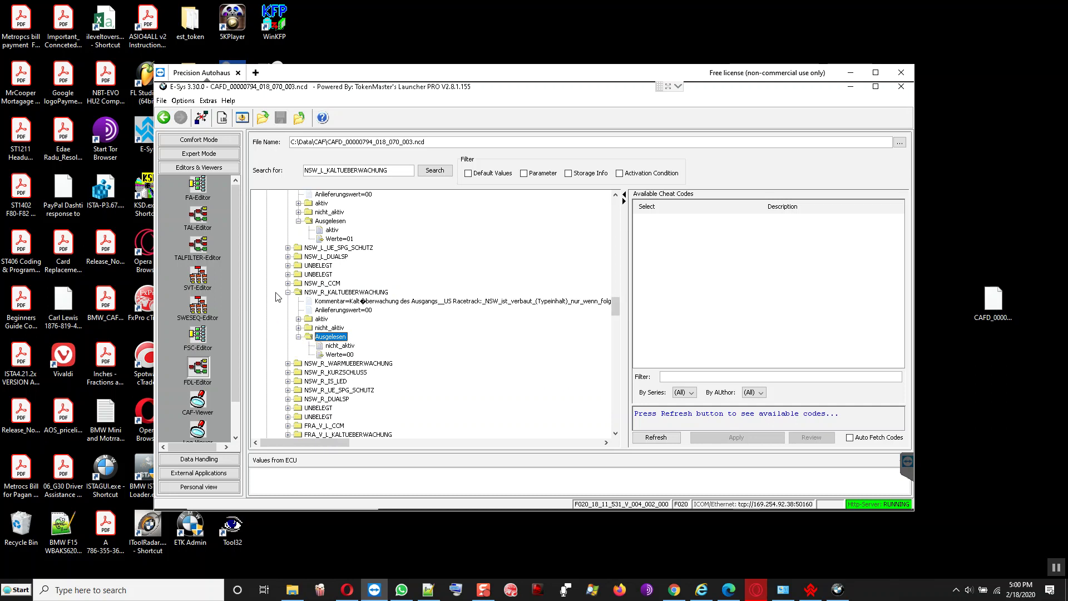
click(339, 348)
right_click(342, 347)
click(332, 348)
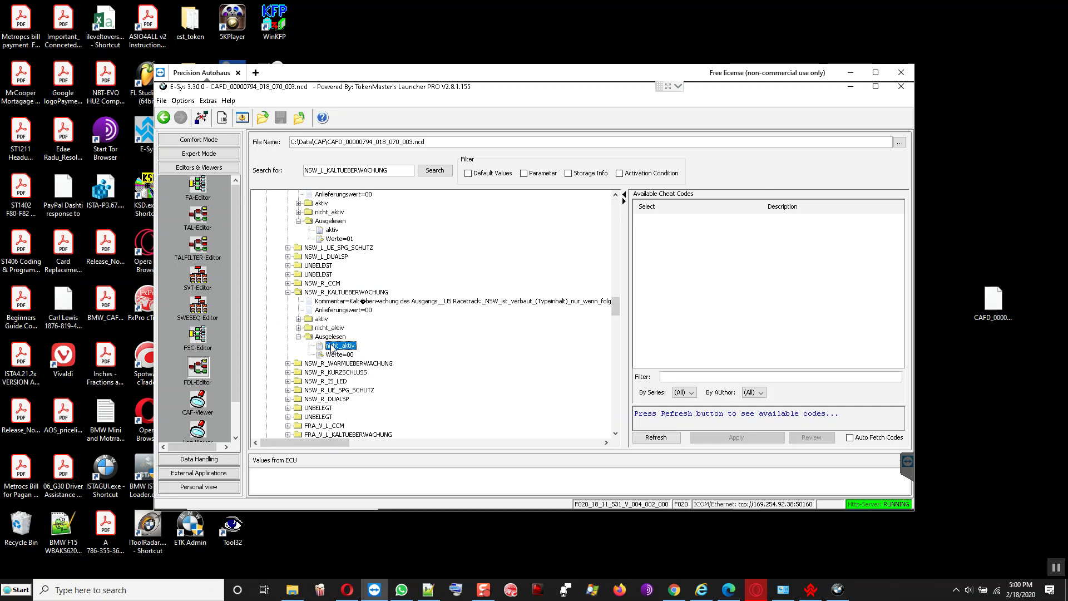
- Expand NSW_R_WARMUEBERWACHUNG, and set its Ausgelesen value to nicht_aktiv
click(331, 365)
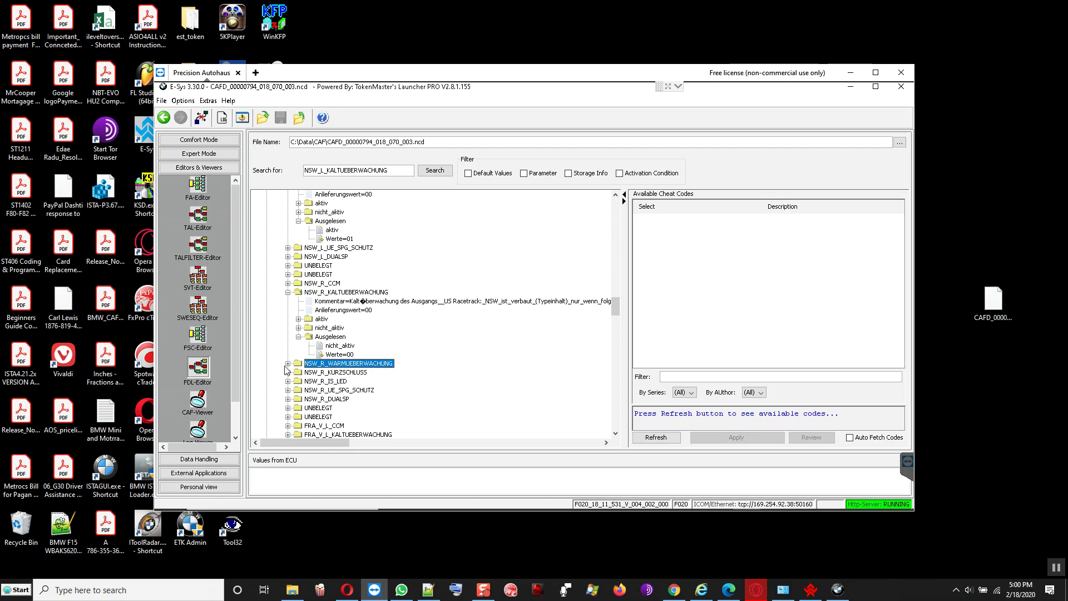
click(287, 363)
click(299, 408)
scroll(303, 406, down, 1)
click(332, 381)
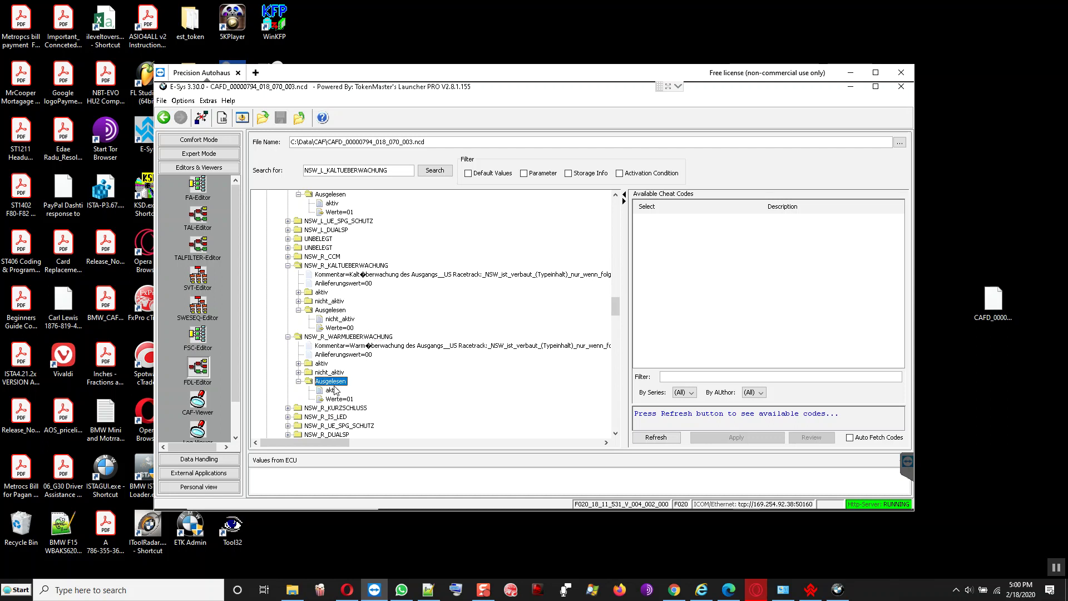
click(332, 391)
right_click(337, 391)
click(351, 396)
click(350, 393)
click(346, 408)
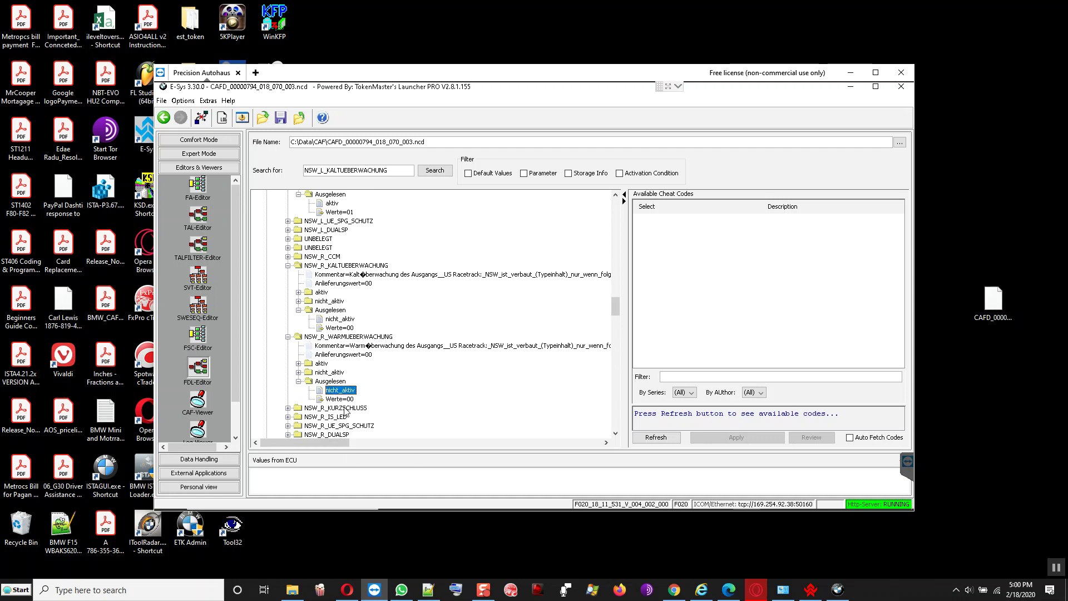
- Expand NSW_R_KURZSCHLUSS, and set its Ausgelesen value to nicht_aktiv
scroll(288, 370, down, 1)
click(290, 381)
click(287, 381)
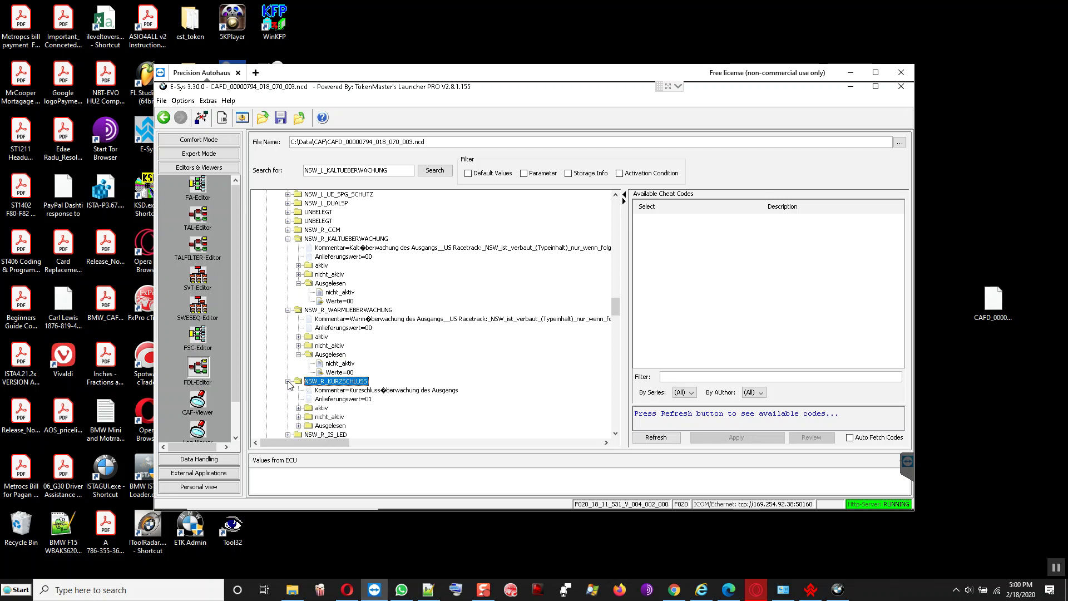
click(299, 425)
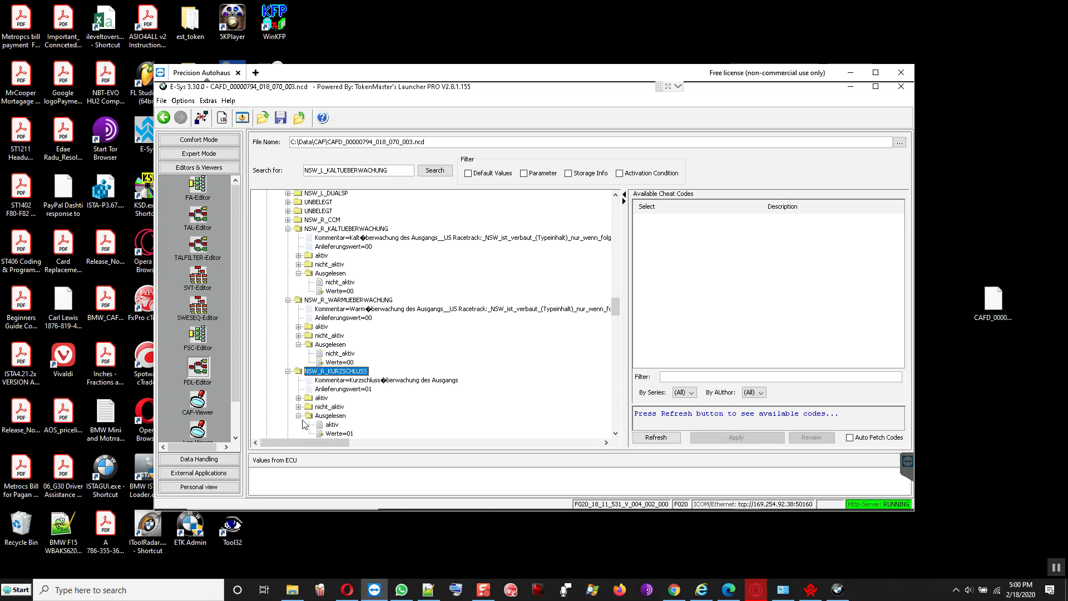
scroll(306, 388, down, 1)
click(334, 399)
right_click(336, 402)
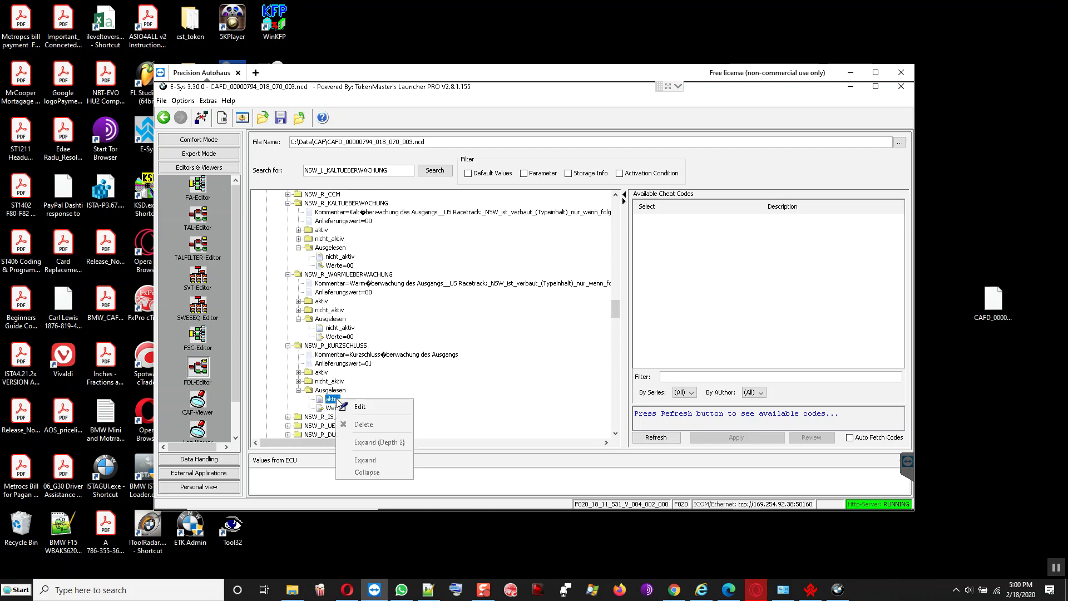
click(357, 408)
click(359, 400)
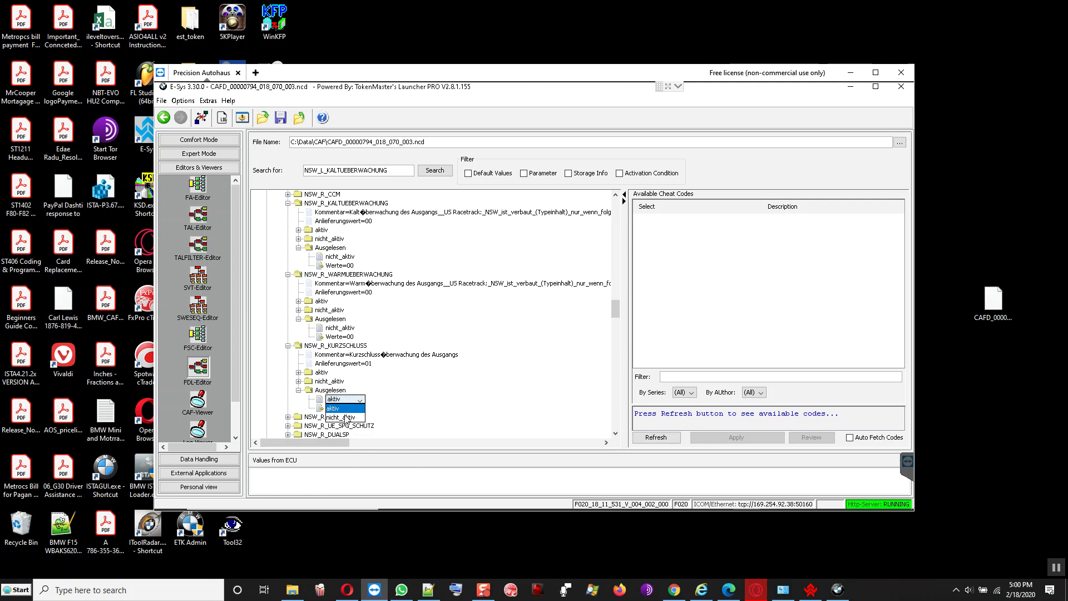
click(345, 416)
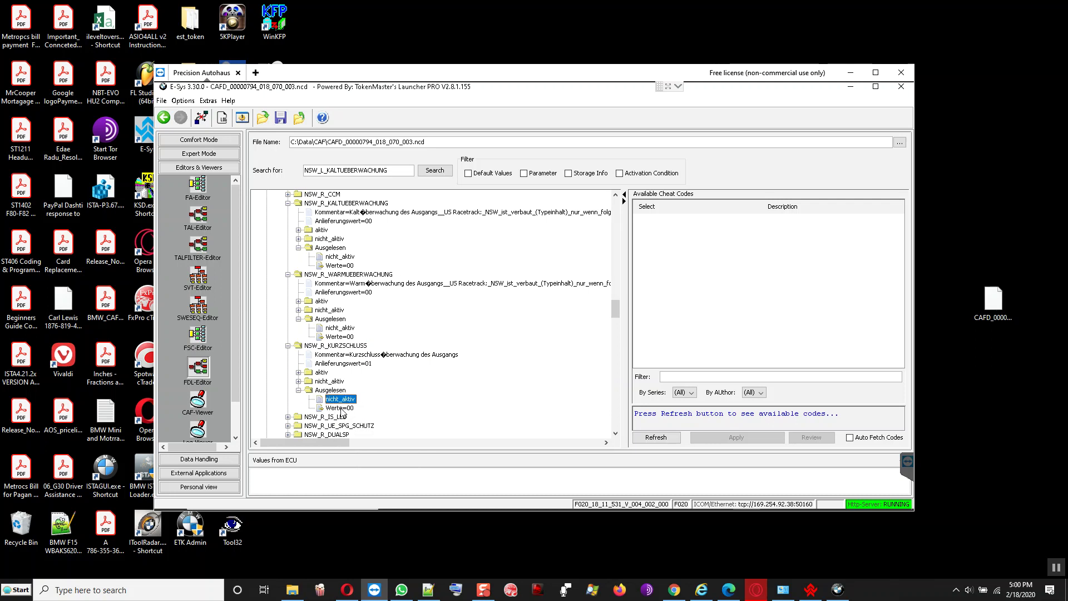
- Set the Ausgelesen value of NSW_R_IS_LED to aktiv, and save the coding file
click(322, 417)
click(288, 416)
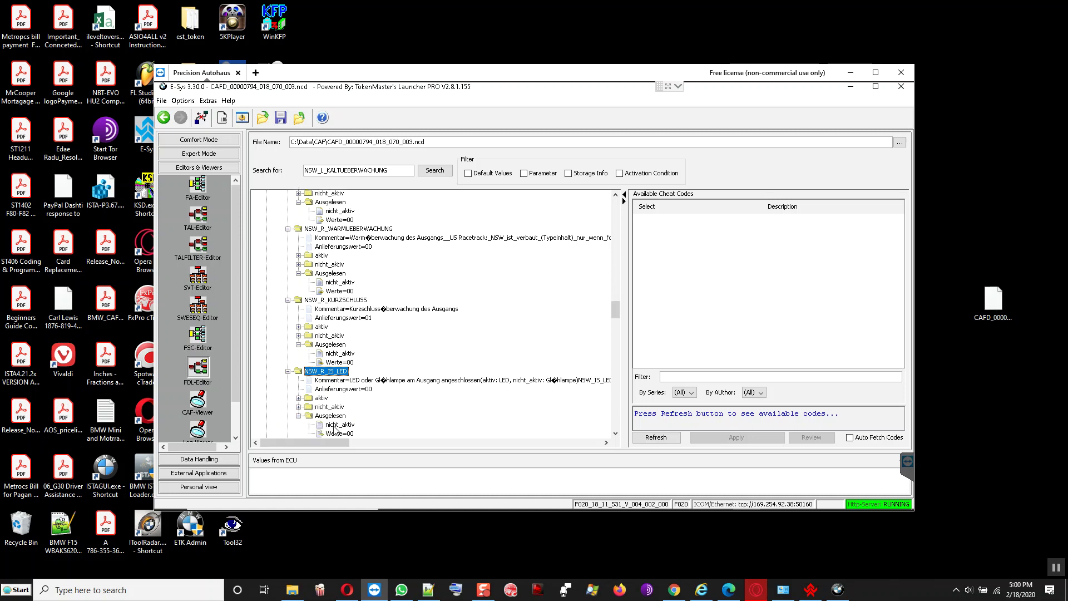
right_click(336, 430)
click(350, 433)
click(360, 425)
click(341, 443)
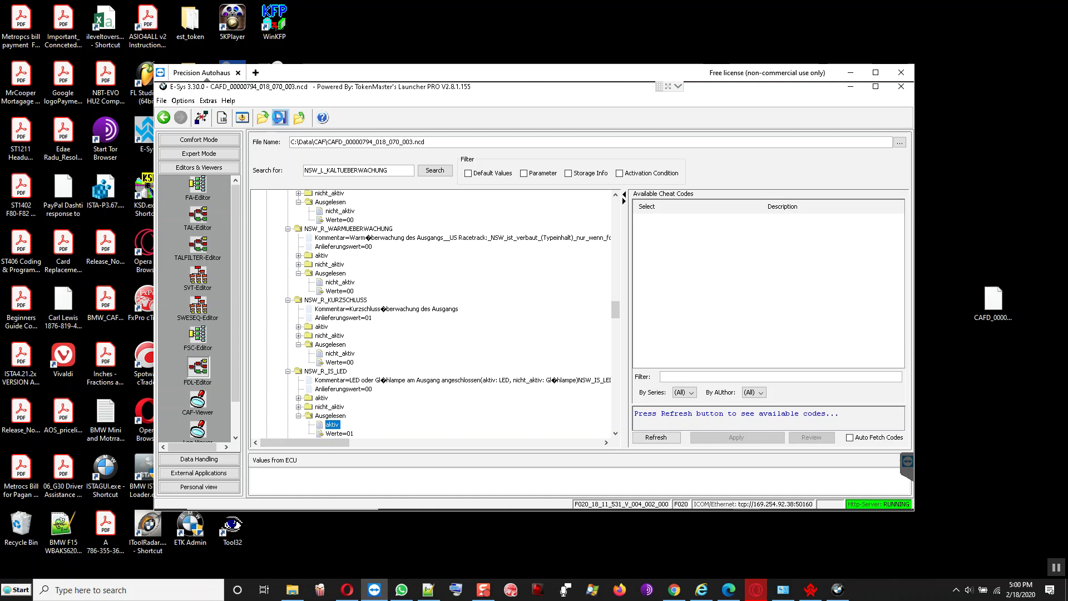
click(280, 117)
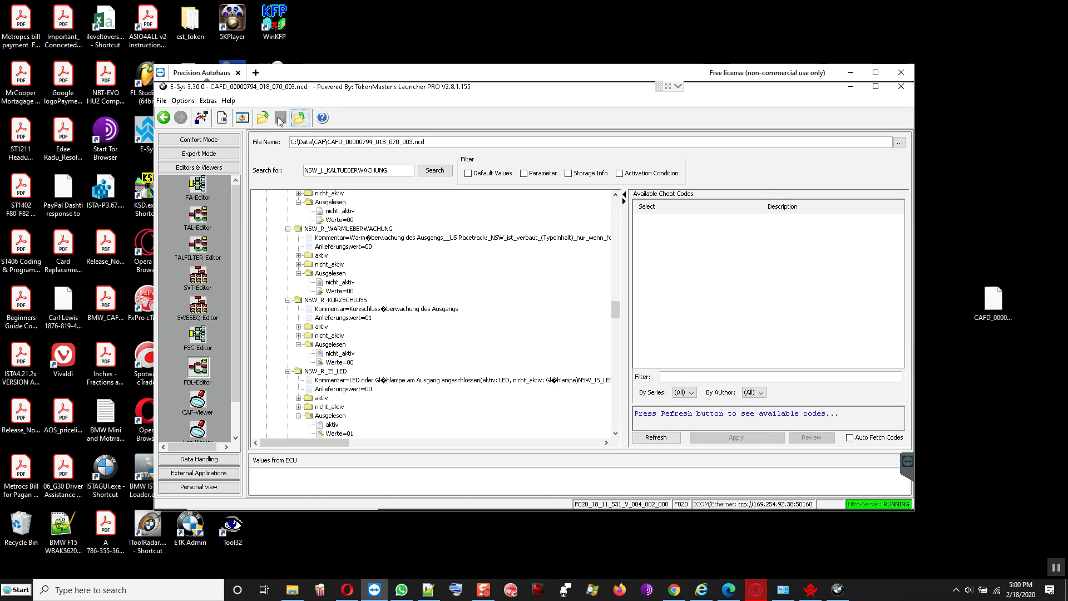
- Return to the Expert Mode coding view, FDL-code the FEM_BODY file CAFD_00000794_018_070_003, and review the execution log
click(204, 153)
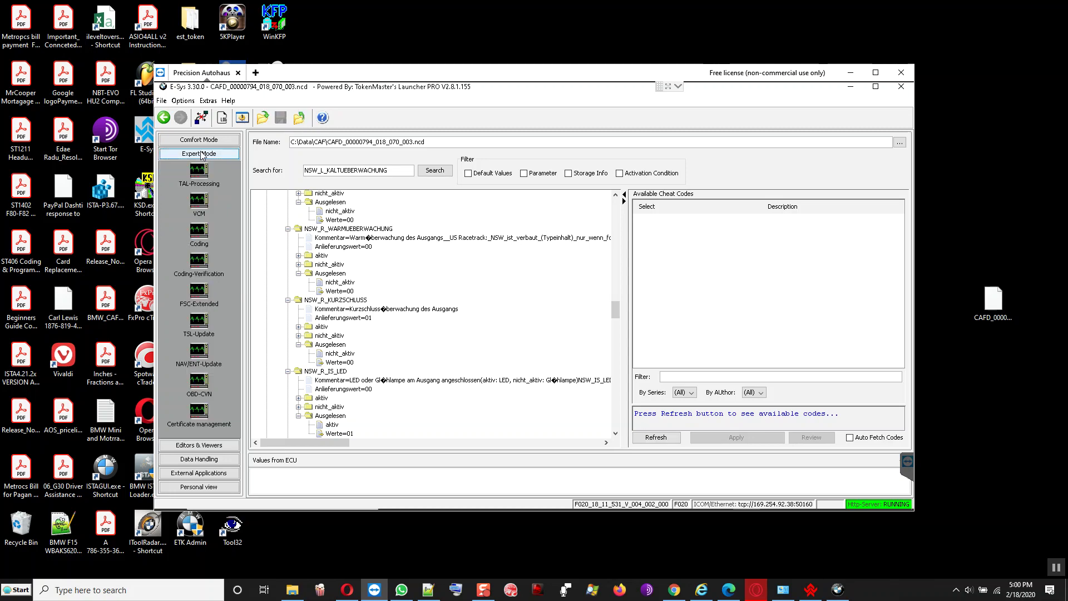
click(198, 240)
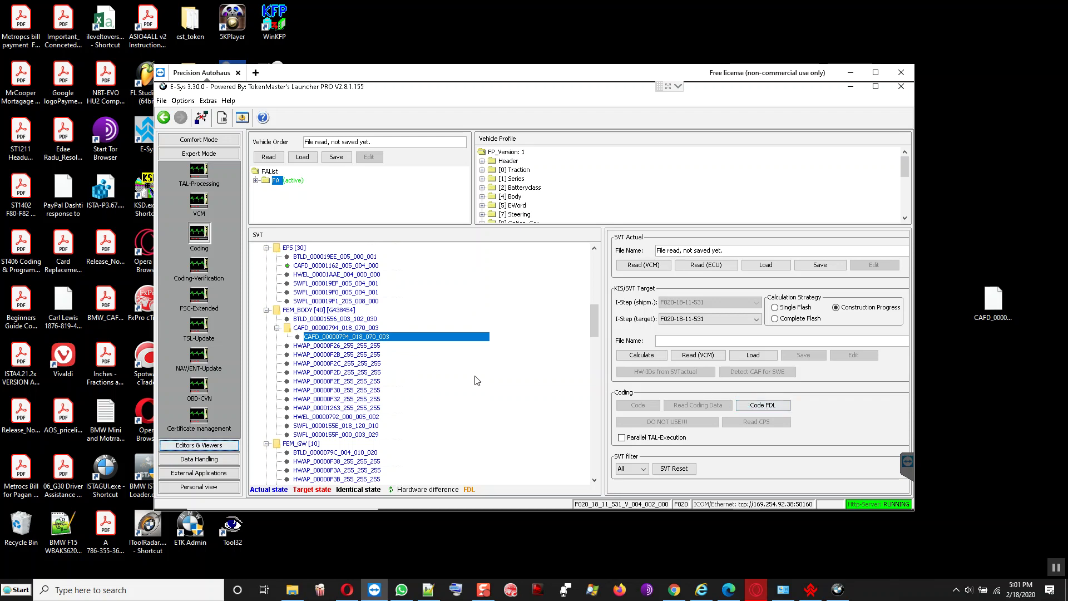
click(764, 407)
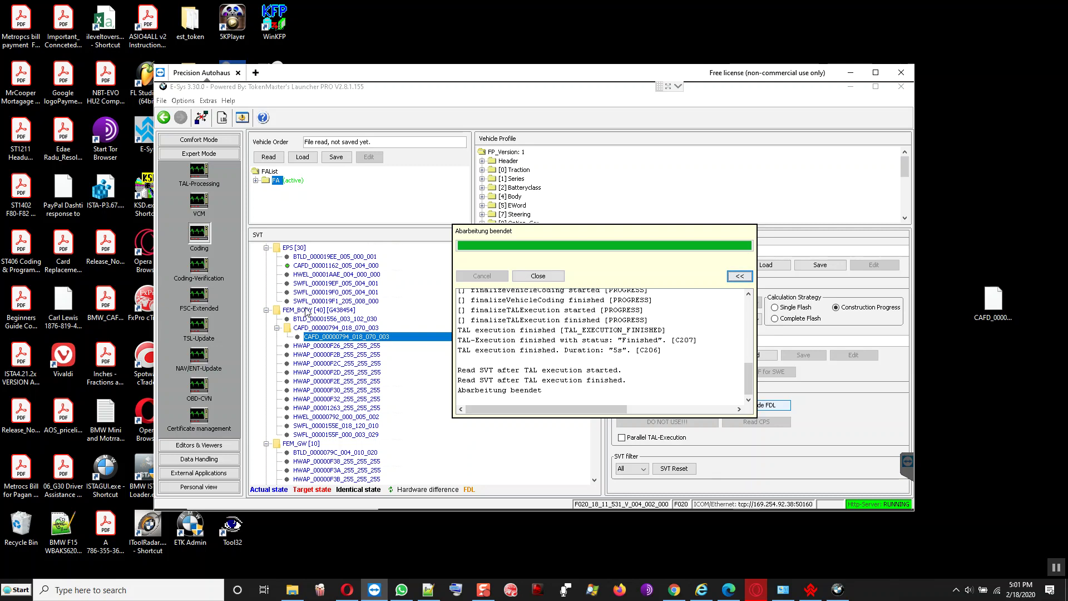
scroll(580, 360, up, 1)
scroll(580, 360, up, 2)
scroll(580, 359, up, 4)
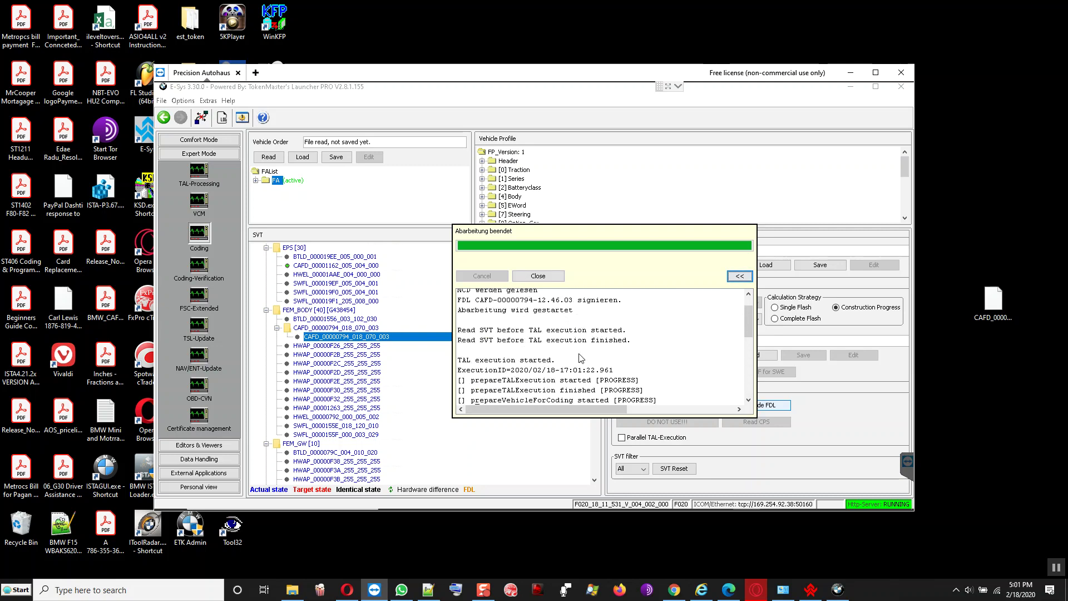
- Review the remaining FDL coding execution log for FEM_BODY, and close the log and its transaction report
scroll(581, 358, down, 3)
scroll(580, 359, down, 5)
scroll(576, 350, up, 4)
scroll(570, 334, down, 2)
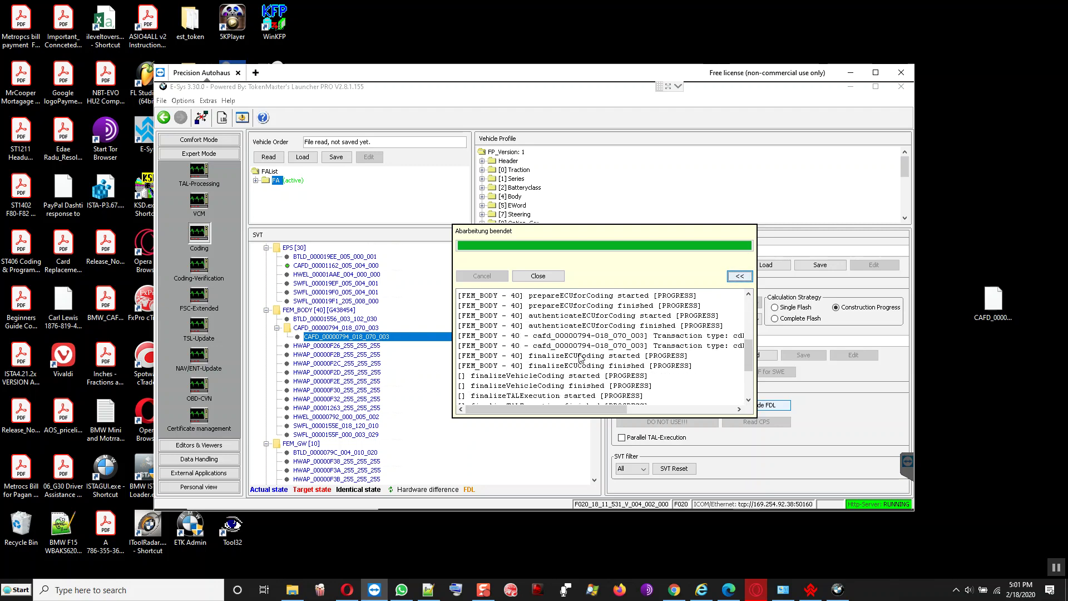
click(538, 276)
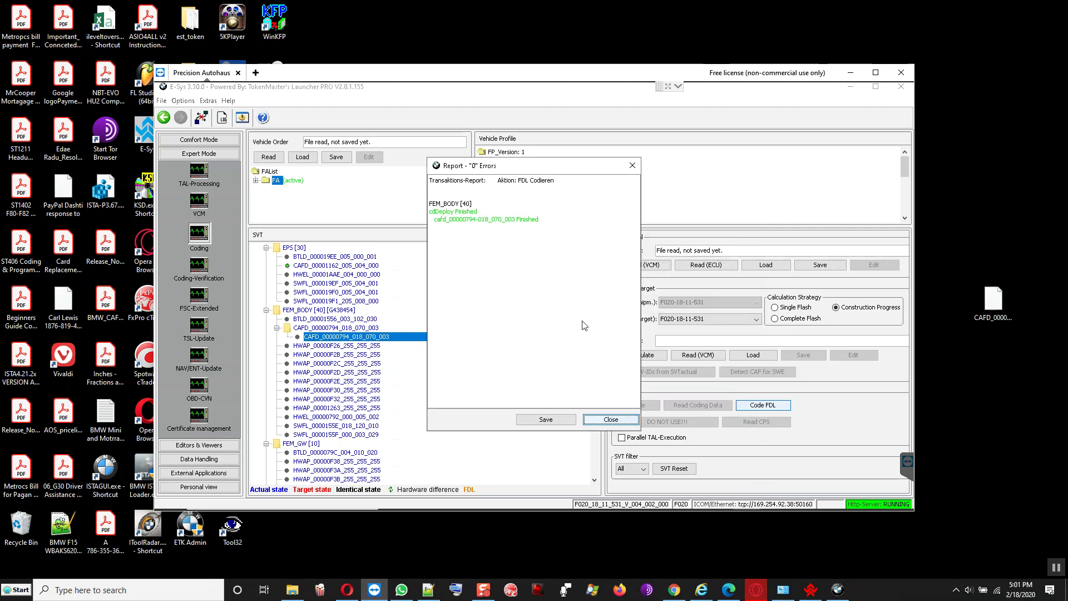
click(600, 418)
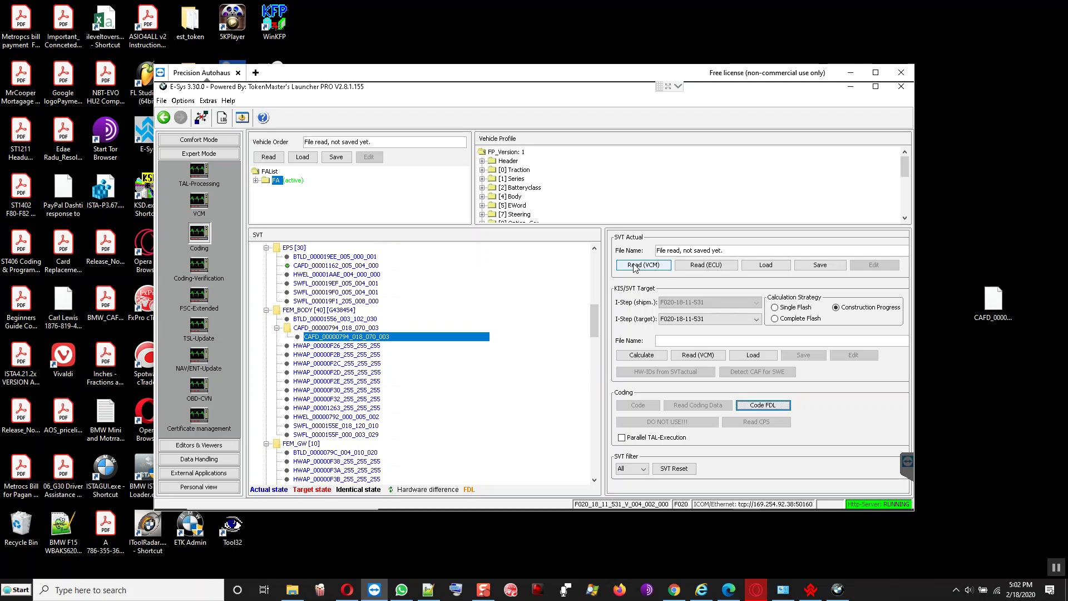
click(708, 539)
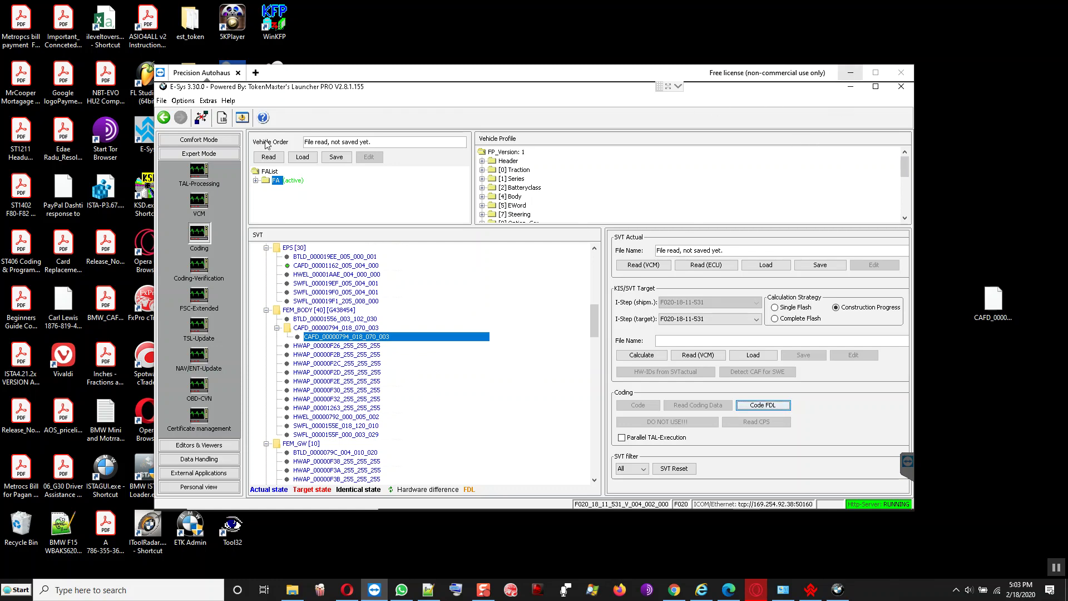
- Minimize E-Sys, switch to ITool Radar, and release the bmw-vci@ICOM device
click(850, 86)
click(637, 498)
click(747, 313)
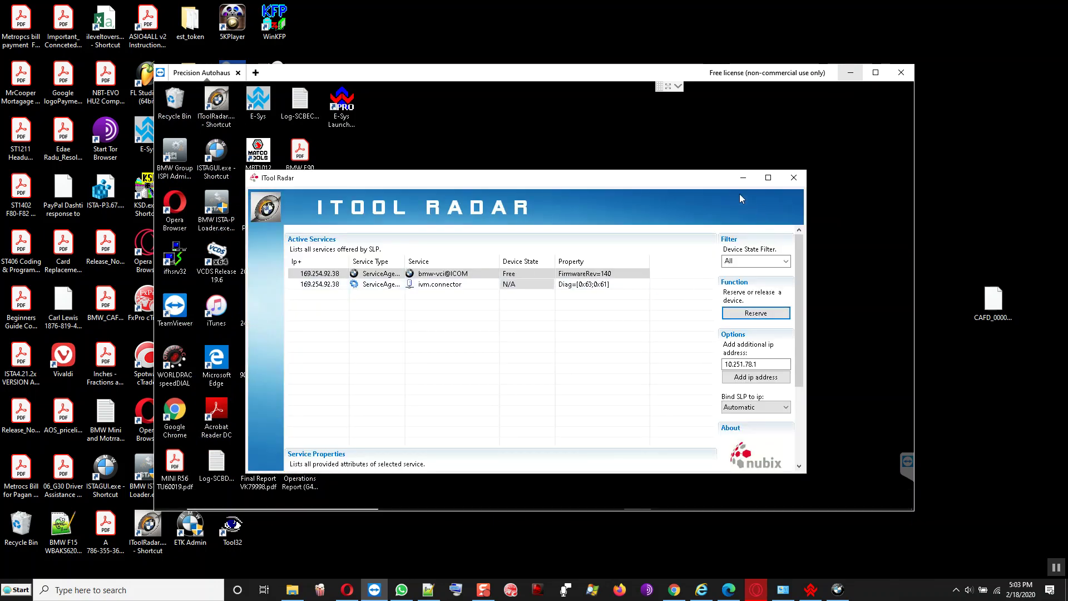
- Minimize ITool Radar, switch to ISTA+, and close the active F36 430i operation
click(742, 178)
click(610, 498)
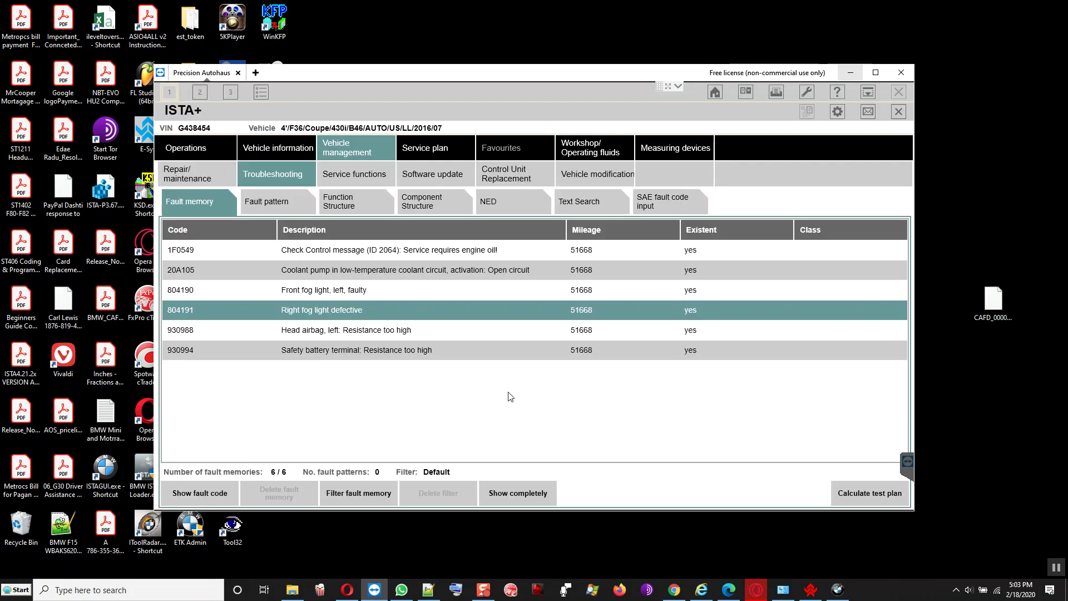
click(206, 152)
click(334, 173)
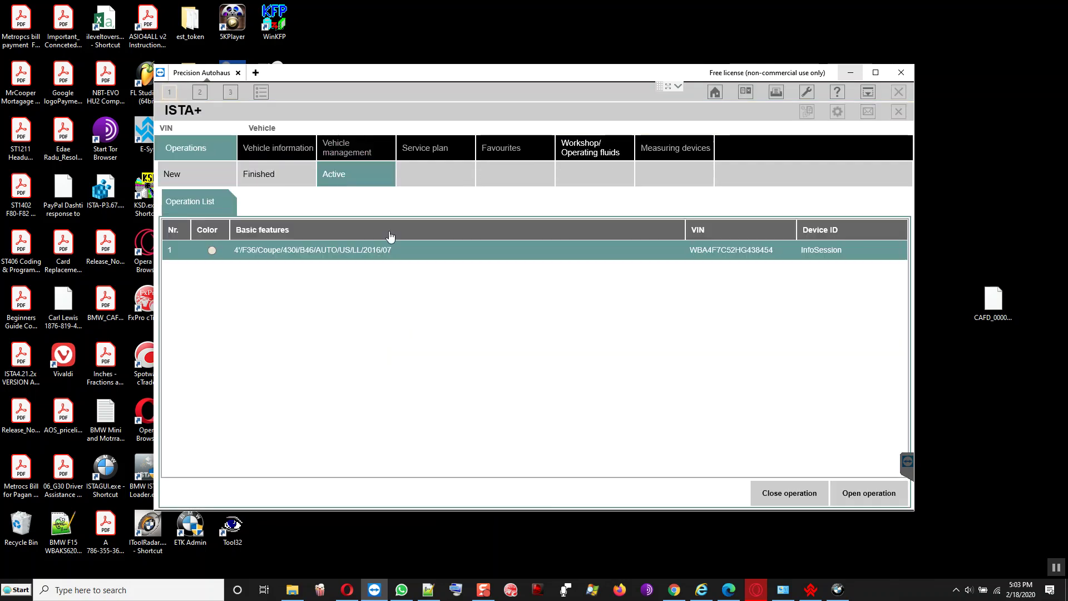
click(785, 496)
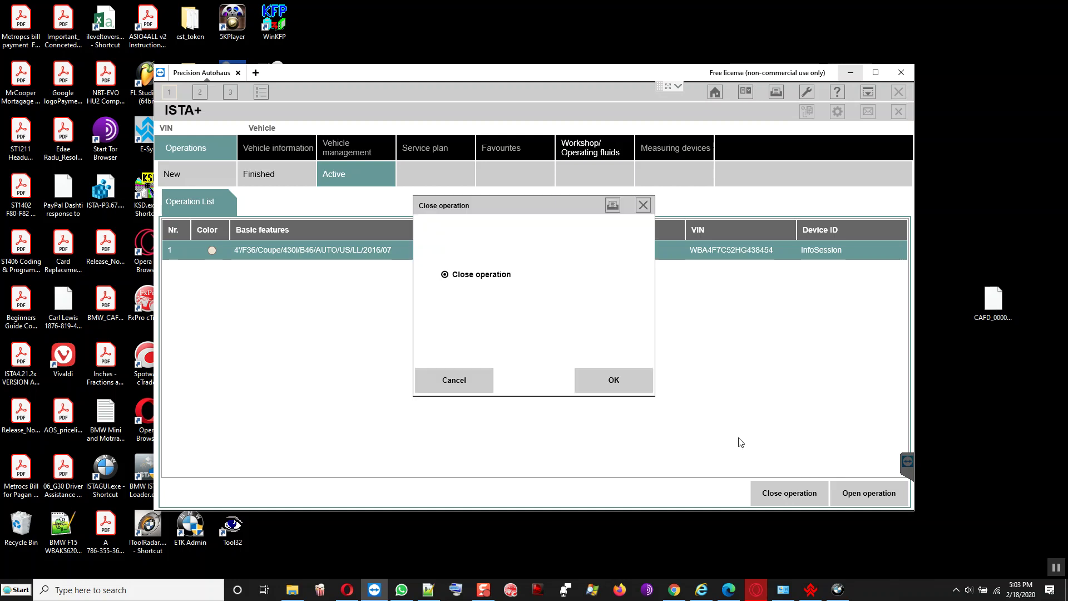
click(638, 384)
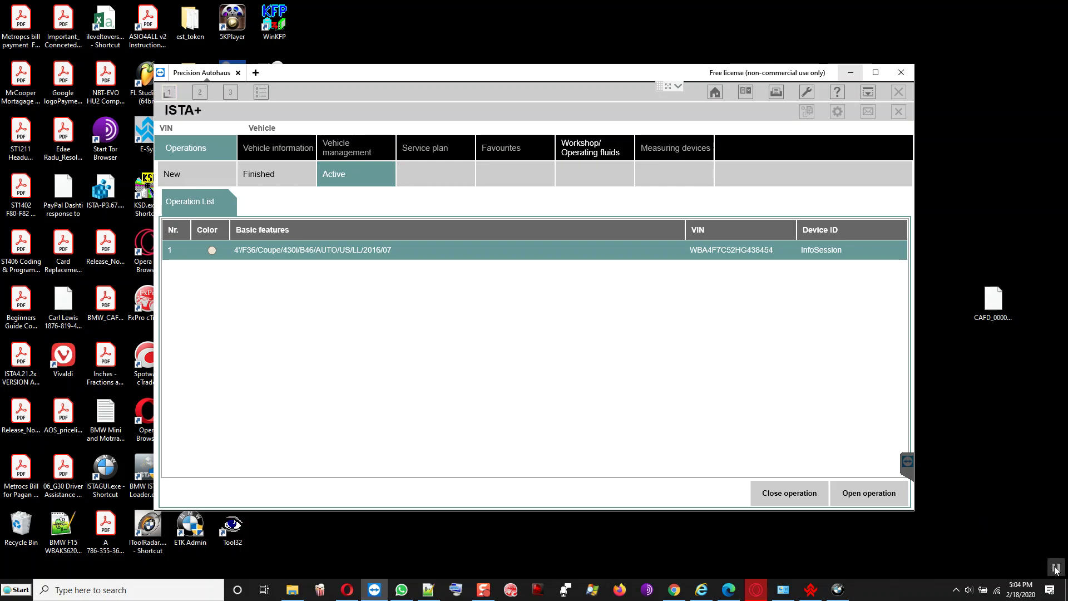
click(1056, 566)
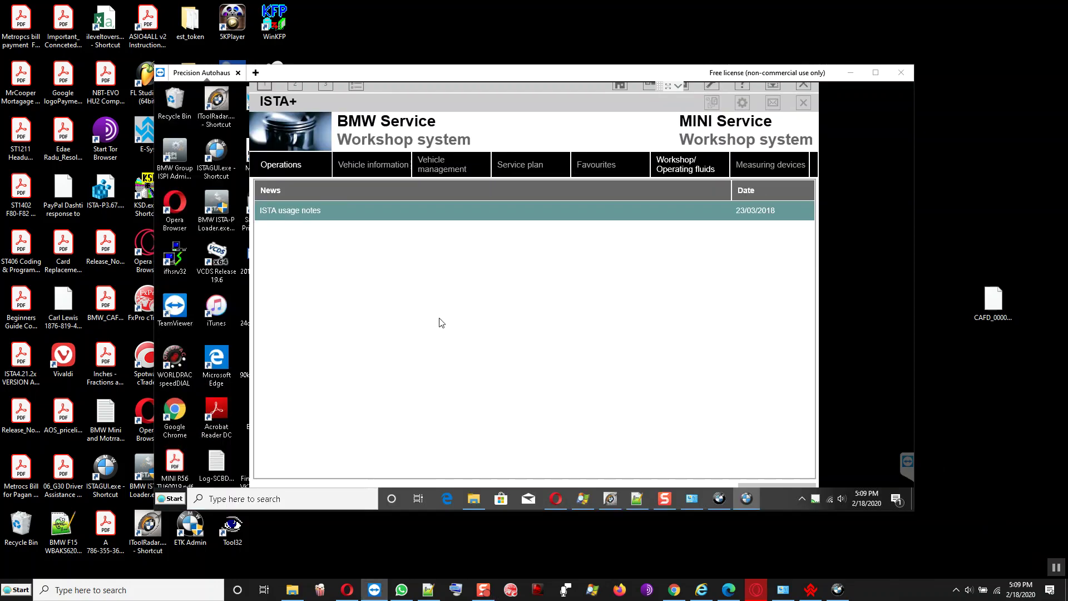
- Start a new operation by reading out the vehicle data, and display the fault memory
click(287, 167)
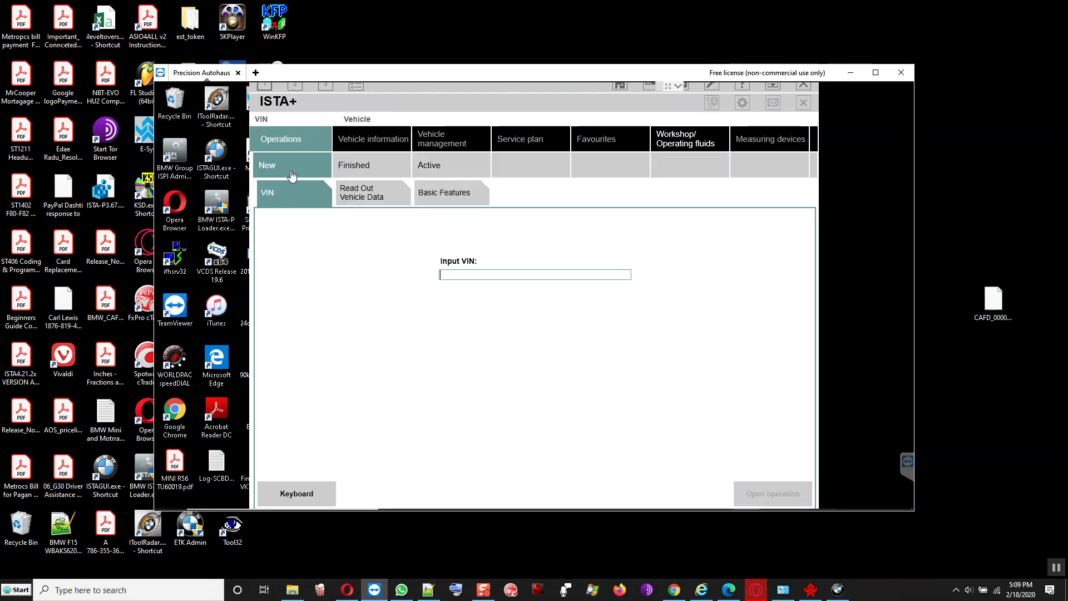
click(358, 194)
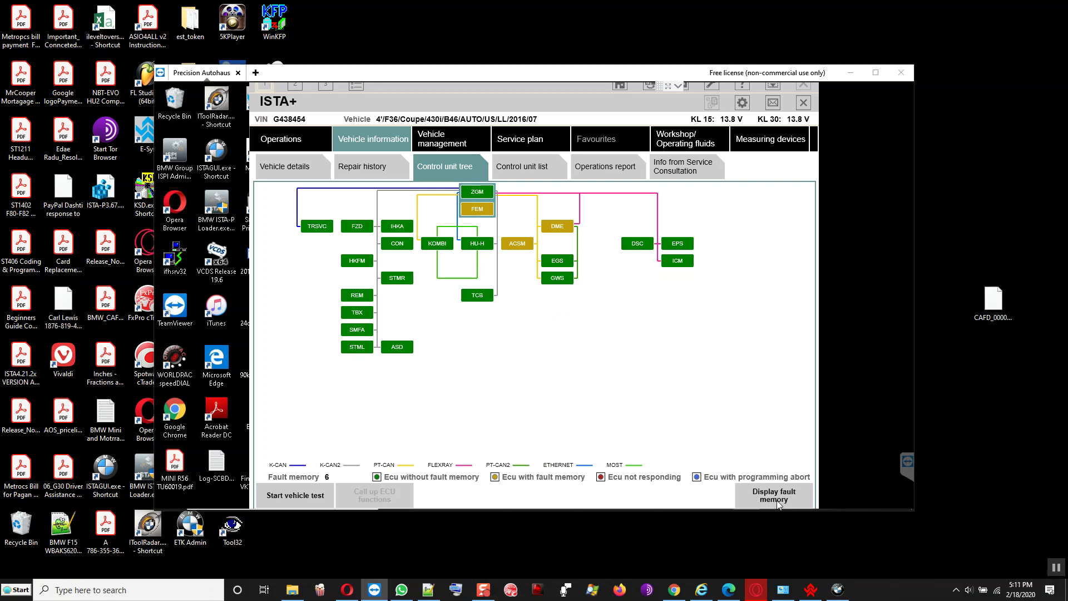
click(773, 498)
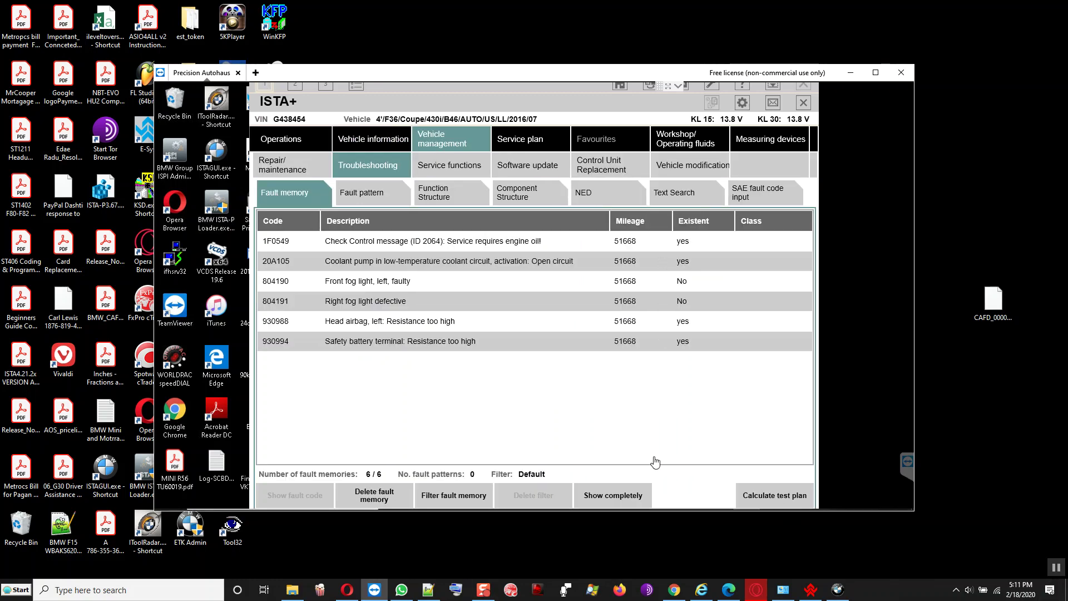
- Clear all error memories of the vehicle and display the fault memory again
click(377, 496)
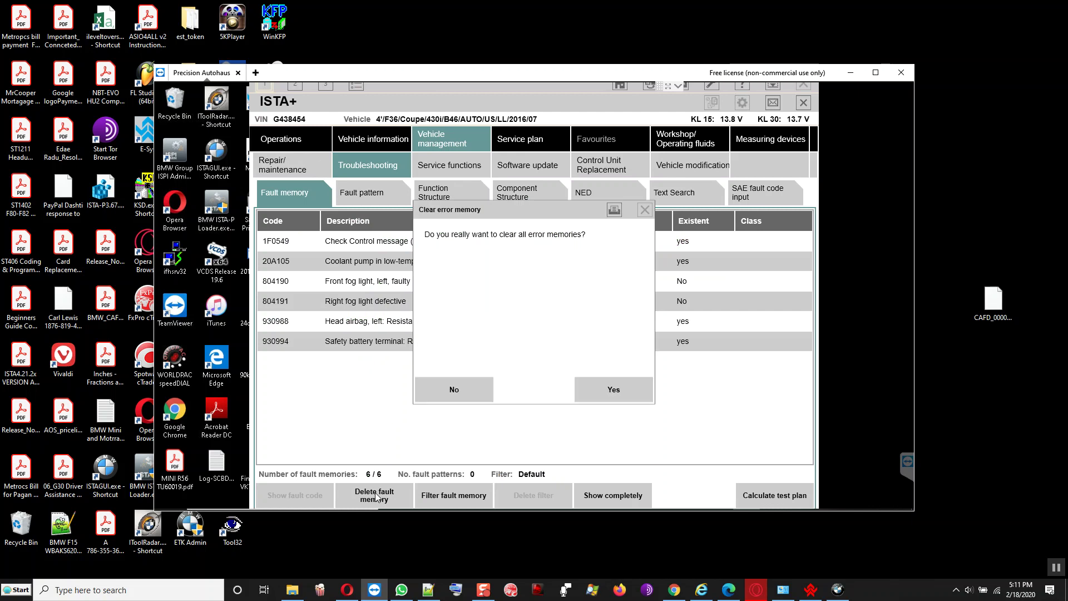
click(588, 399)
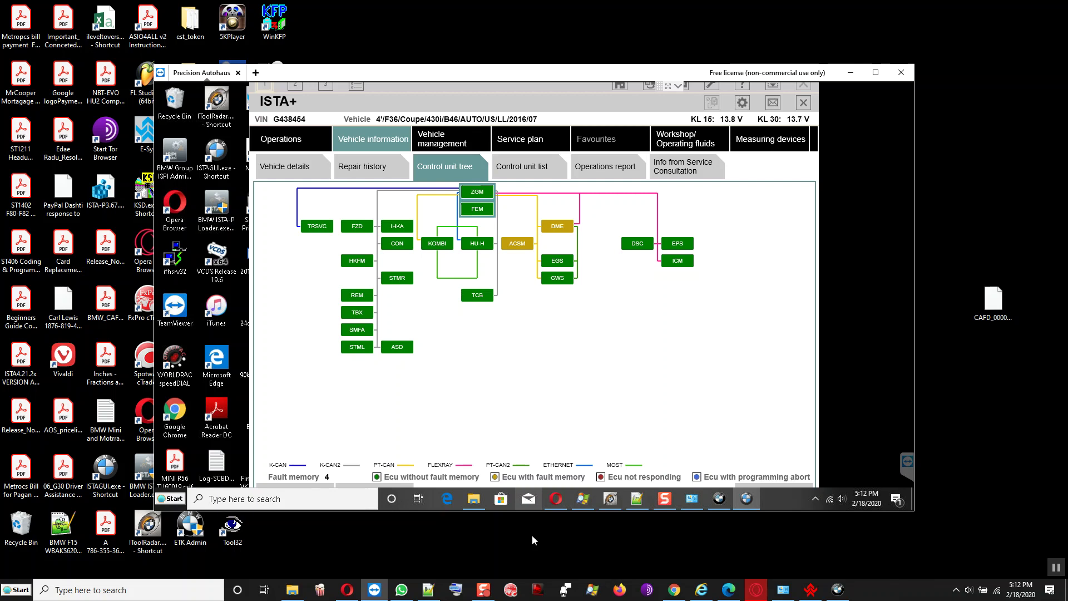
click(756, 489)
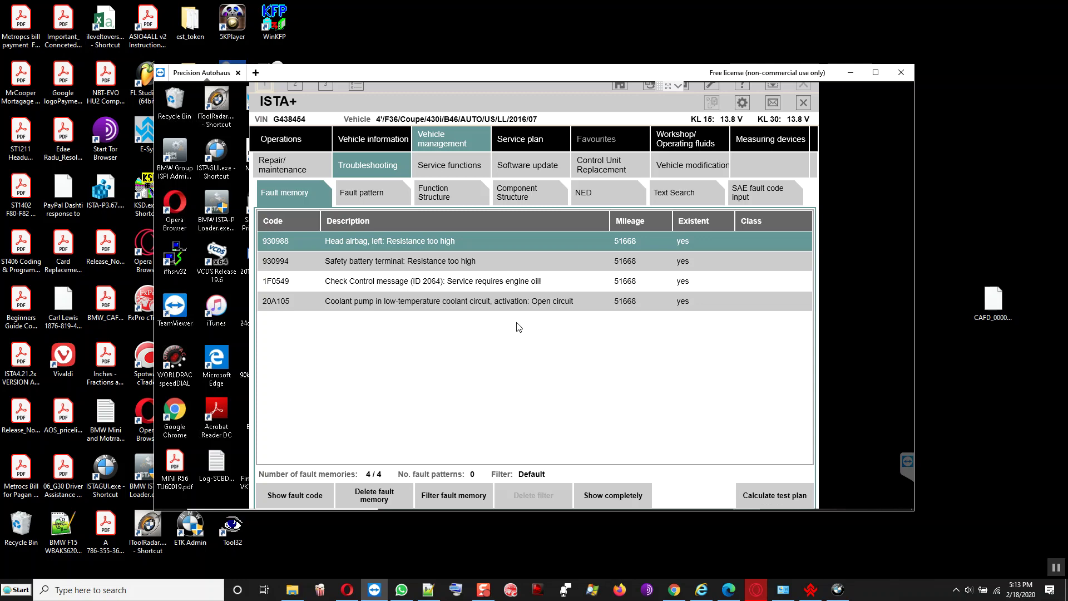
- Examine the FEM control unit's details in the control unit tree, and minimize ISTA+
click(370, 146)
mouse_move(475, 211)
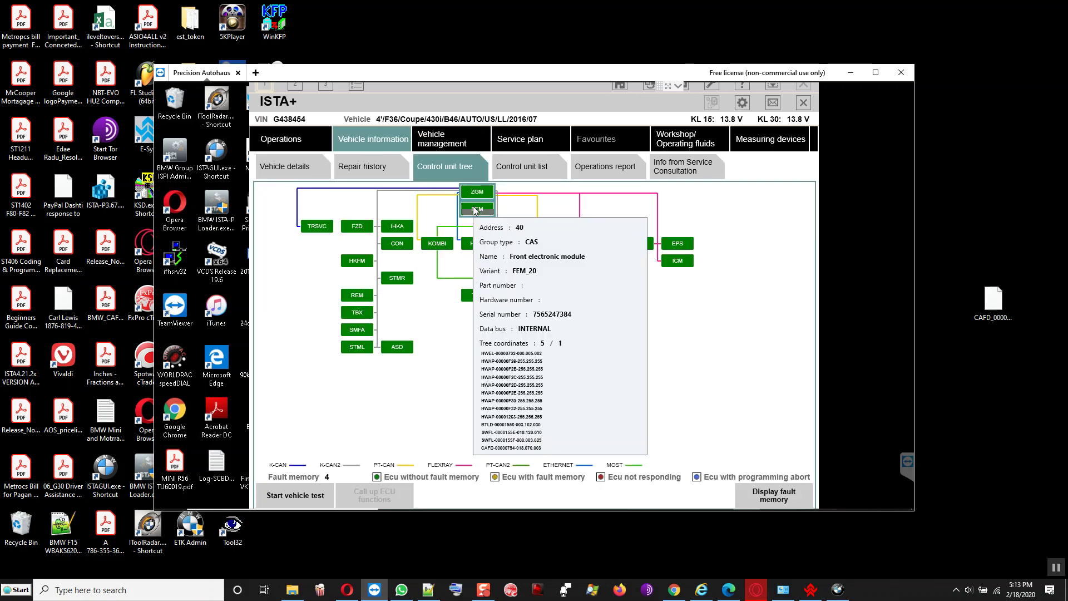
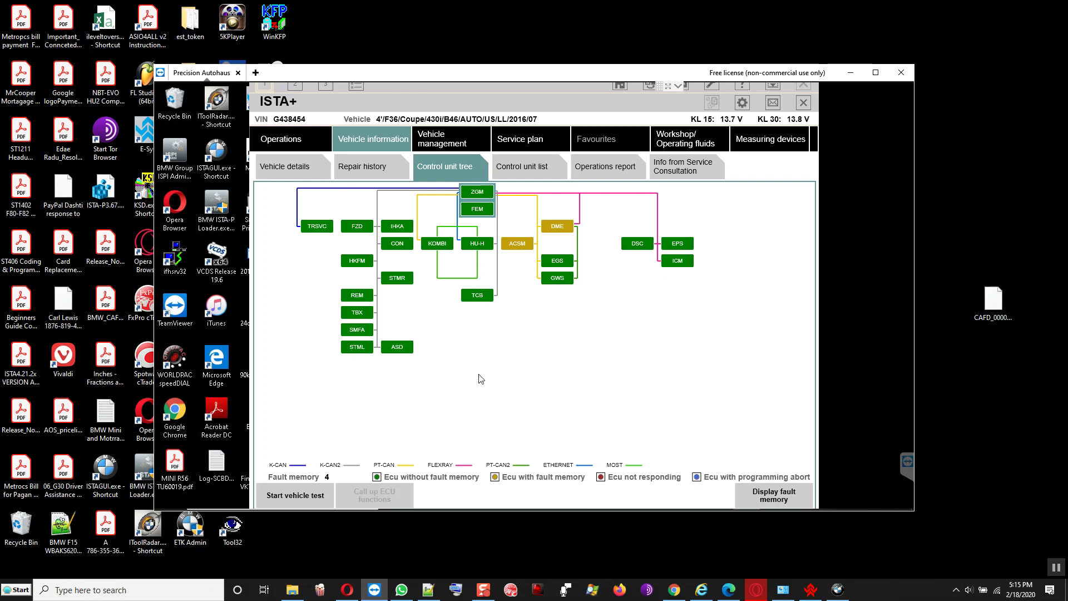
click(770, 85)
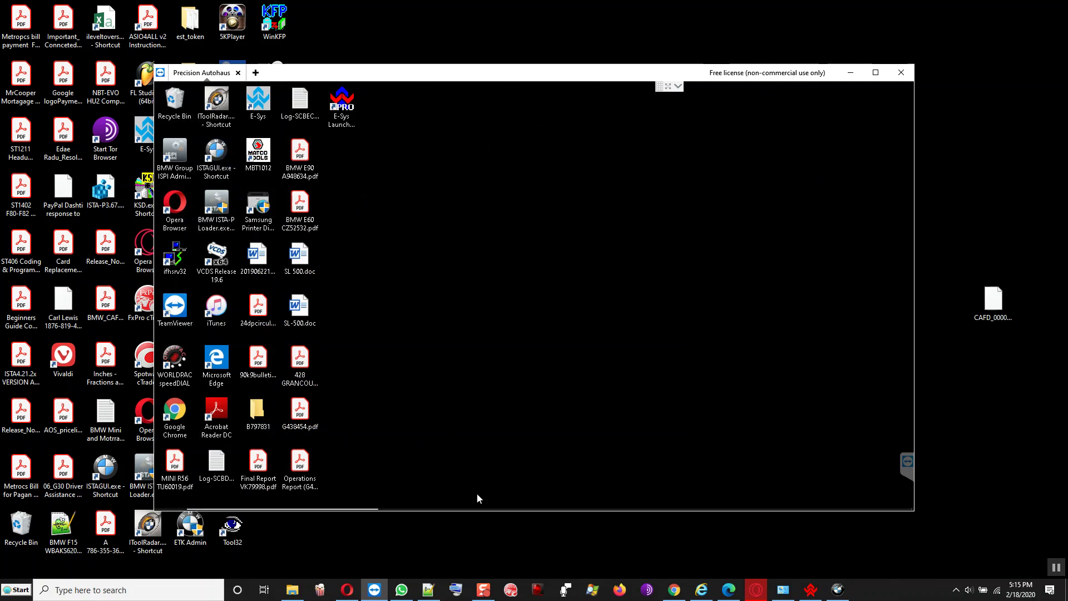
- Switch to File Explorer and look through the C: drive, its Downloads folder and the Documents folder
click(476, 507)
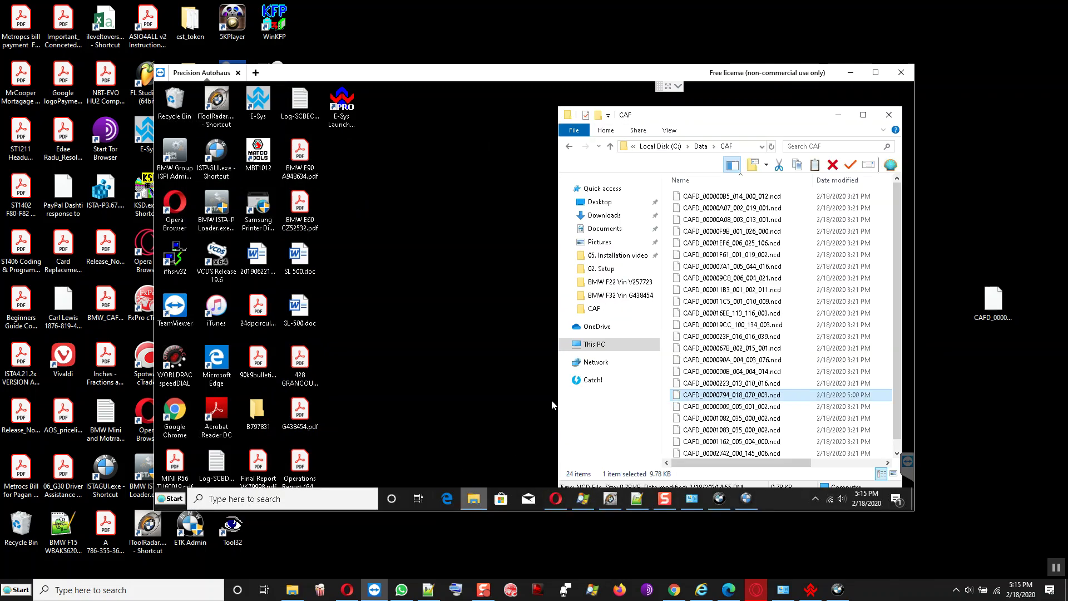
click(590, 345)
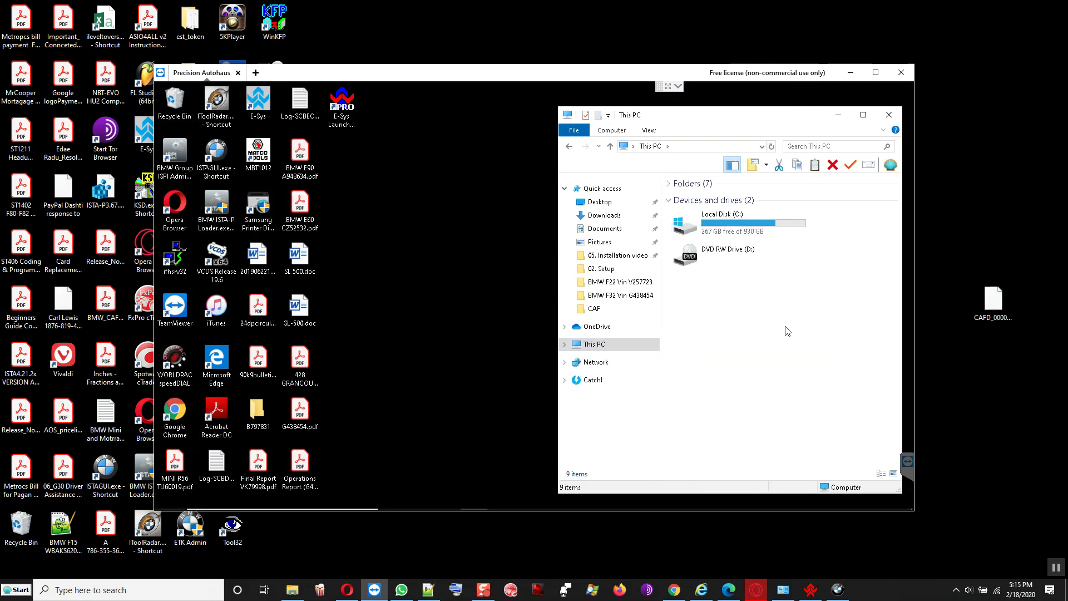
double_click(731, 231)
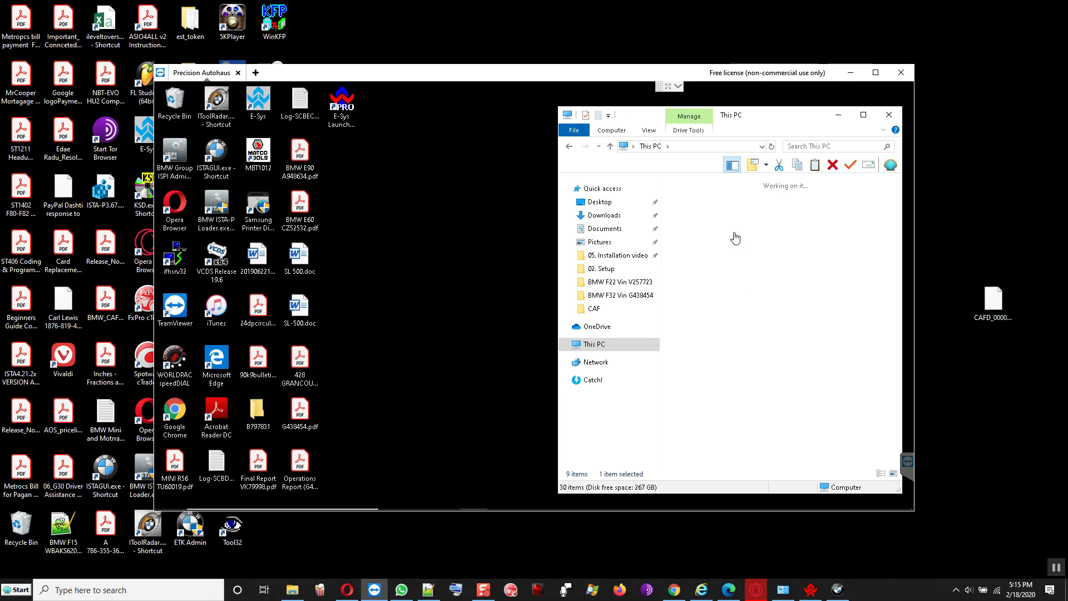
double_click(699, 252)
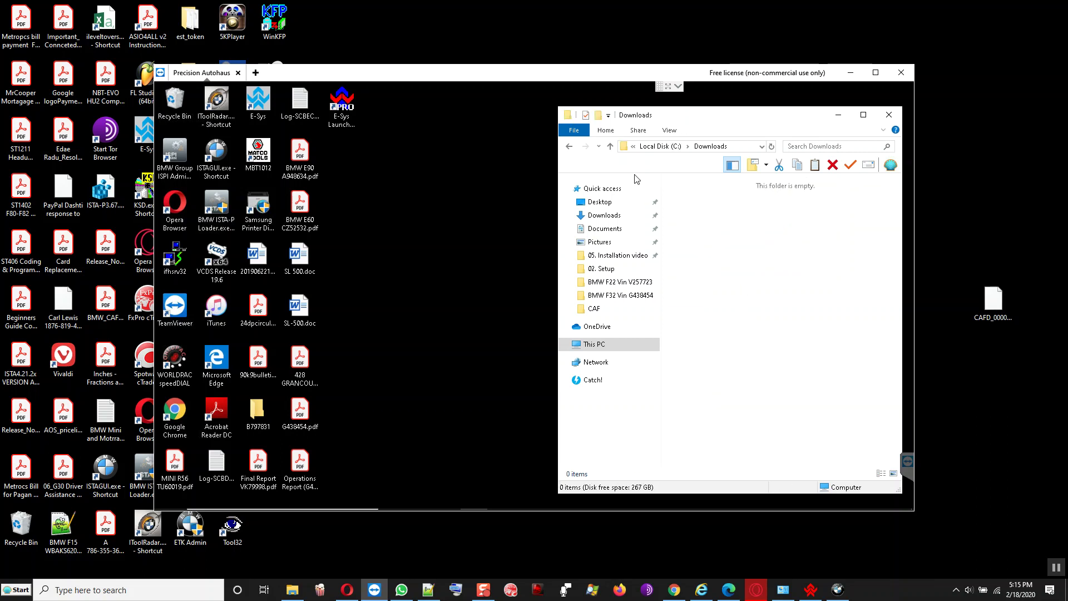
click(605, 229)
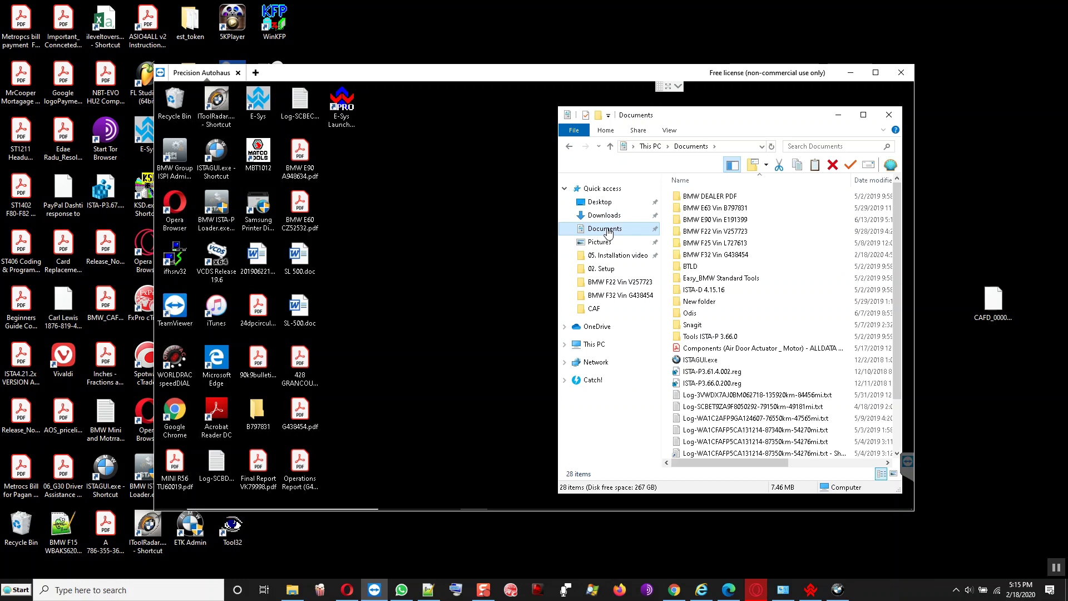
click(695, 291)
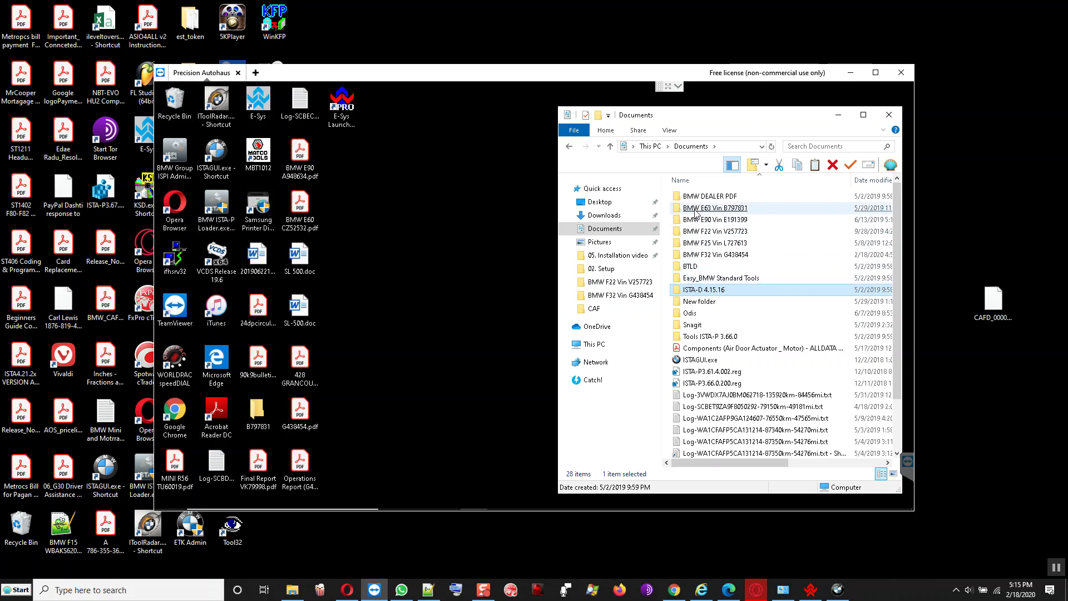
click(711, 336)
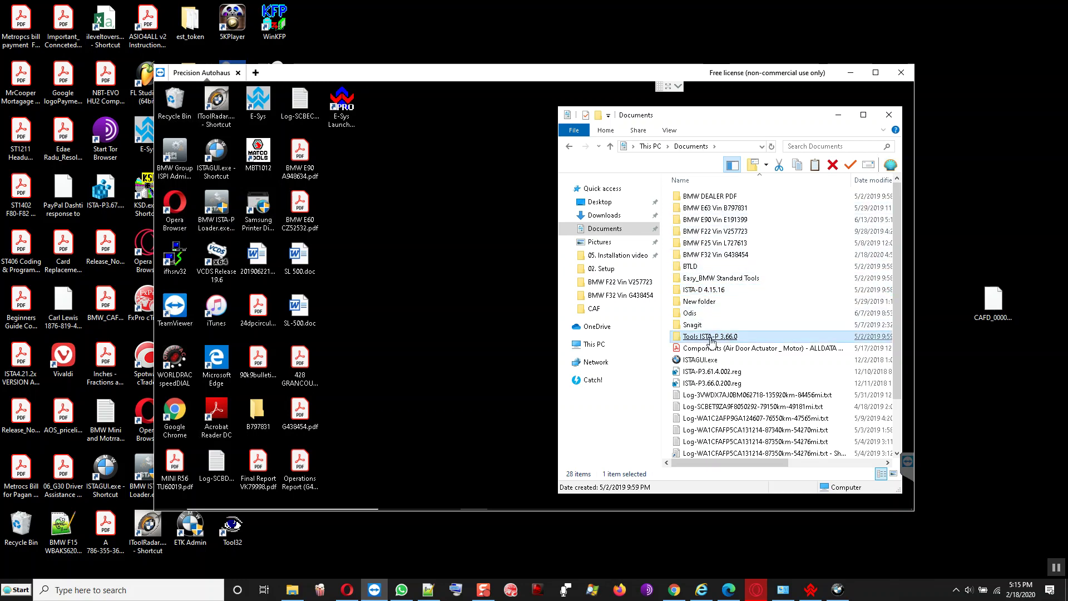
scroll(714, 351, down, 2)
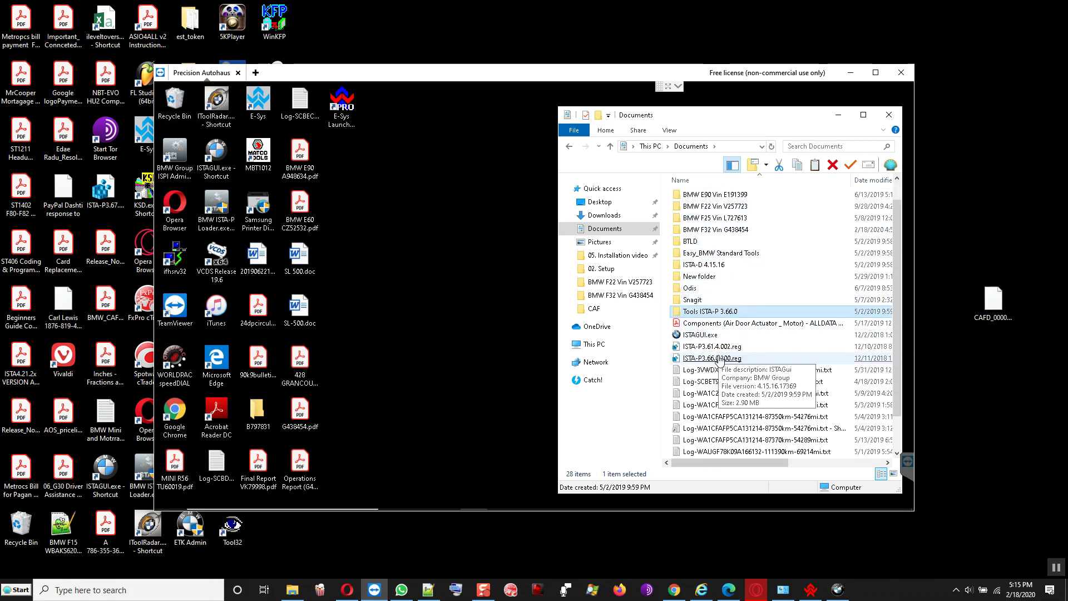
click(719, 359)
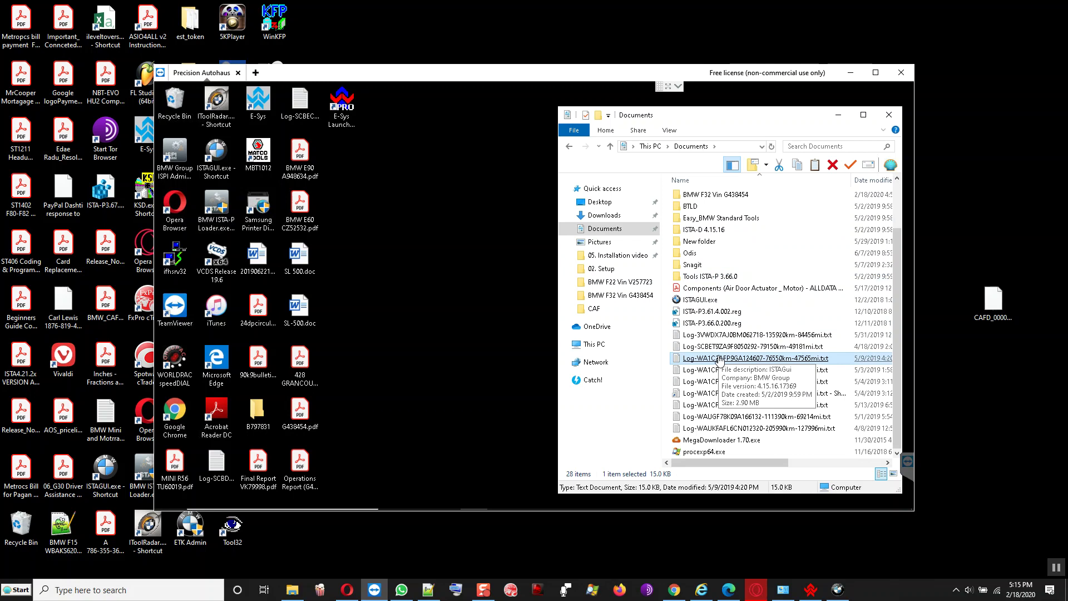
- Open the user's Downloads folder and examine its recent and older files
click(588, 216)
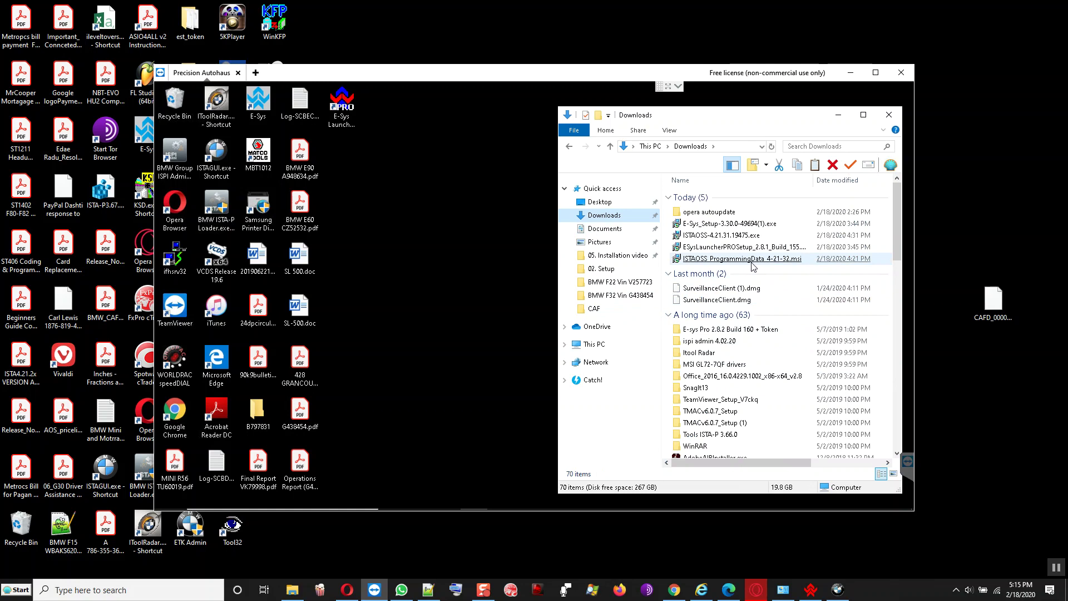
click(754, 266)
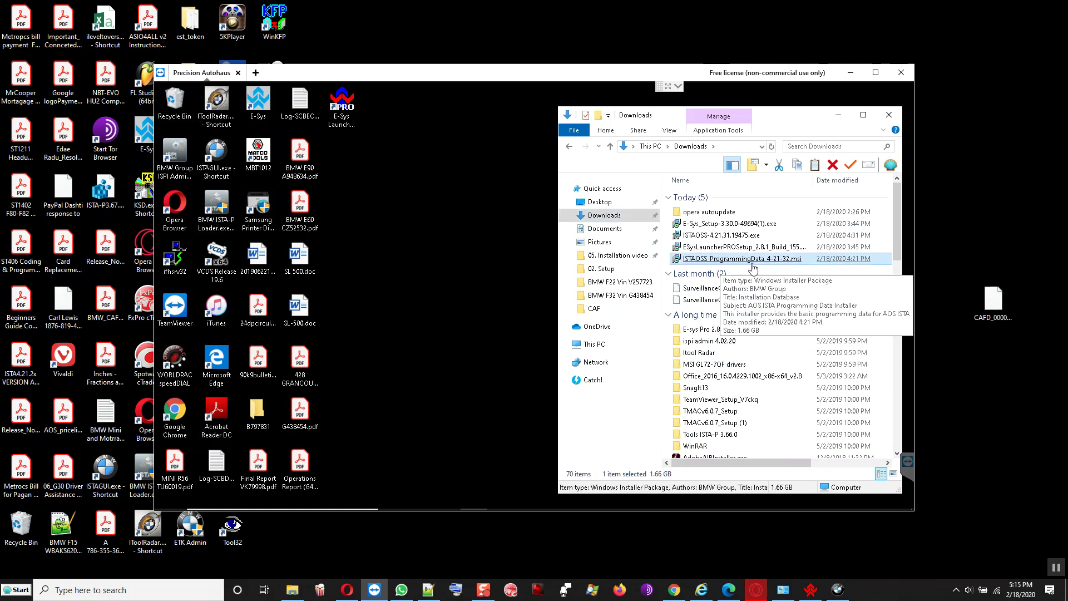
click(753, 316)
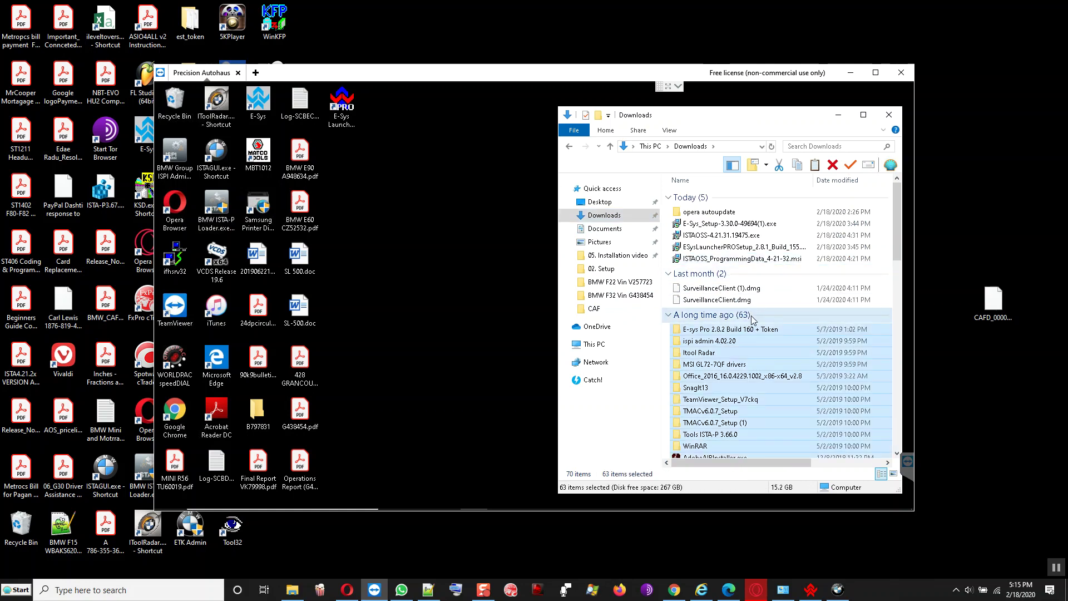
scroll(753, 318, down, 2)
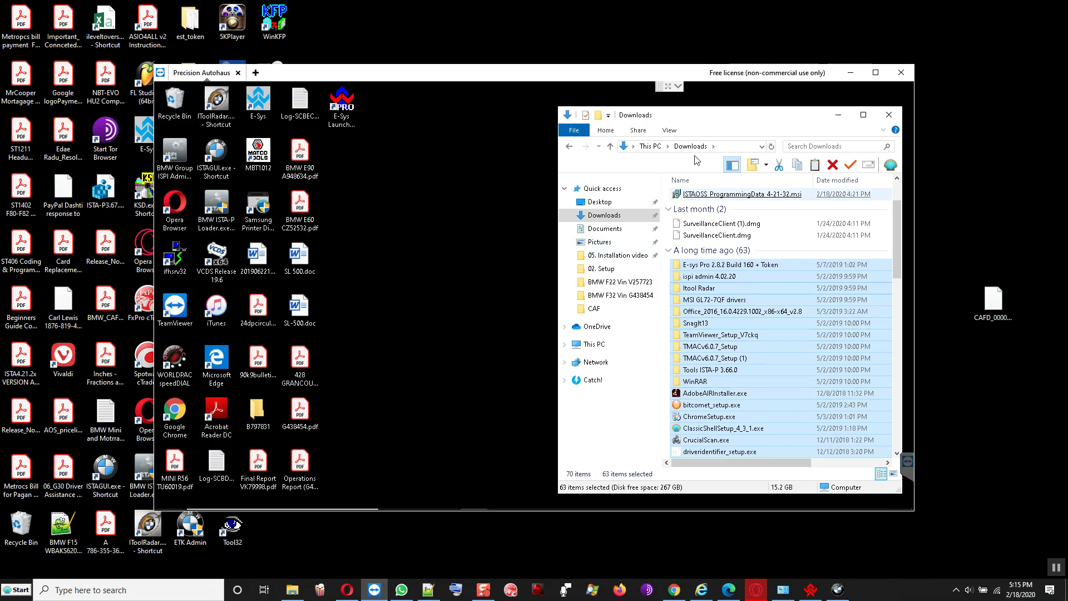
- Move the Explorer window, change the Downloads folder to the List view, and look through the older files
drag(640, 117, 554, 106)
click(585, 121)
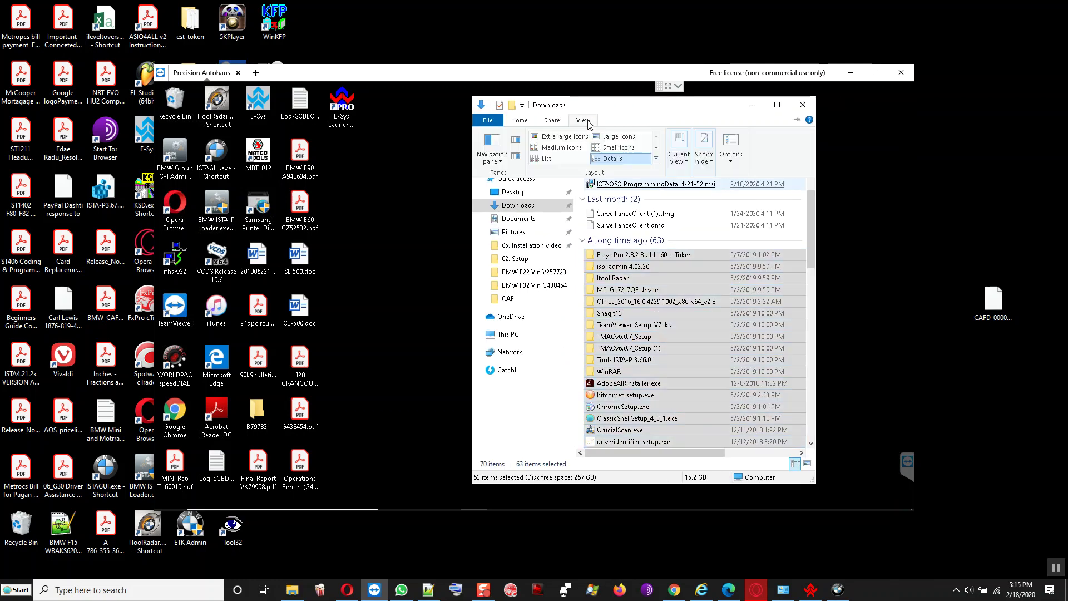
click(545, 158)
click(686, 325)
click(661, 453)
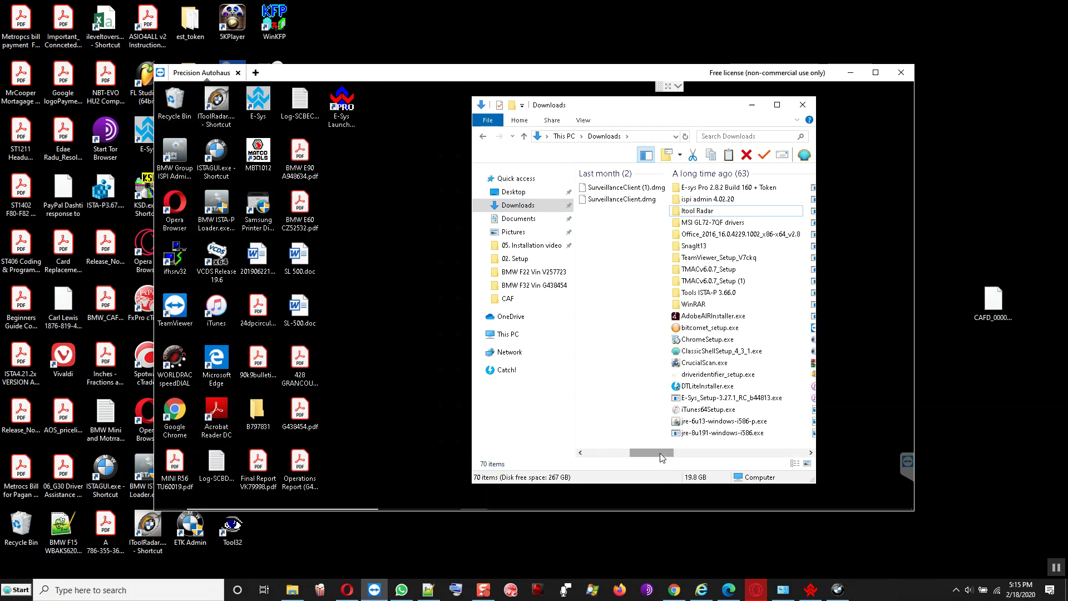
click(690, 453)
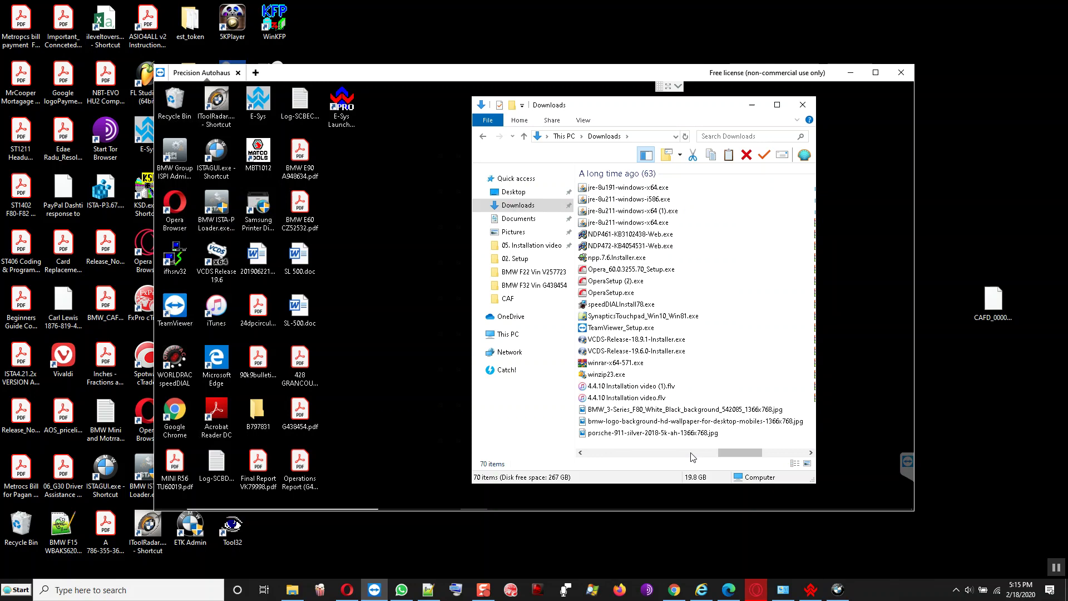
- Look through the remaining older files in the Downloads folder and return to the Documents folder
scroll(723, 455, down, 2)
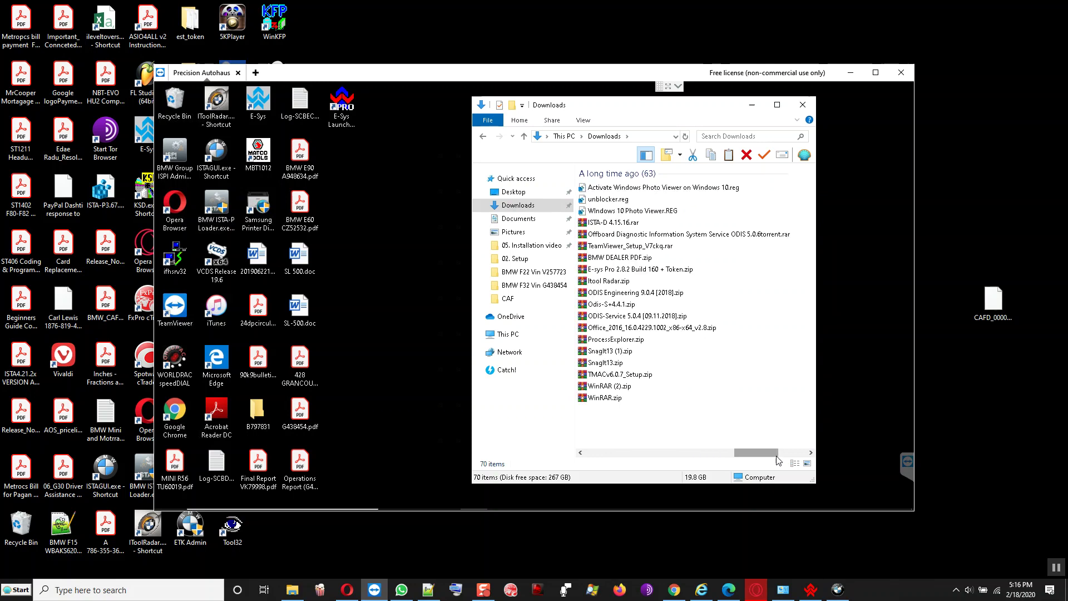
scroll(723, 455, up, 3)
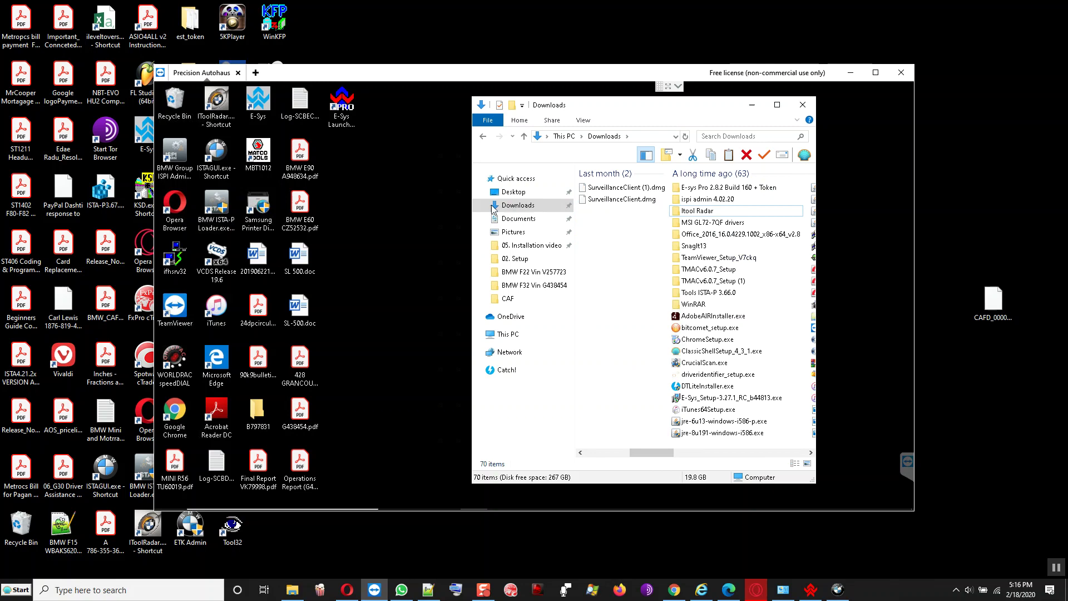
click(481, 136)
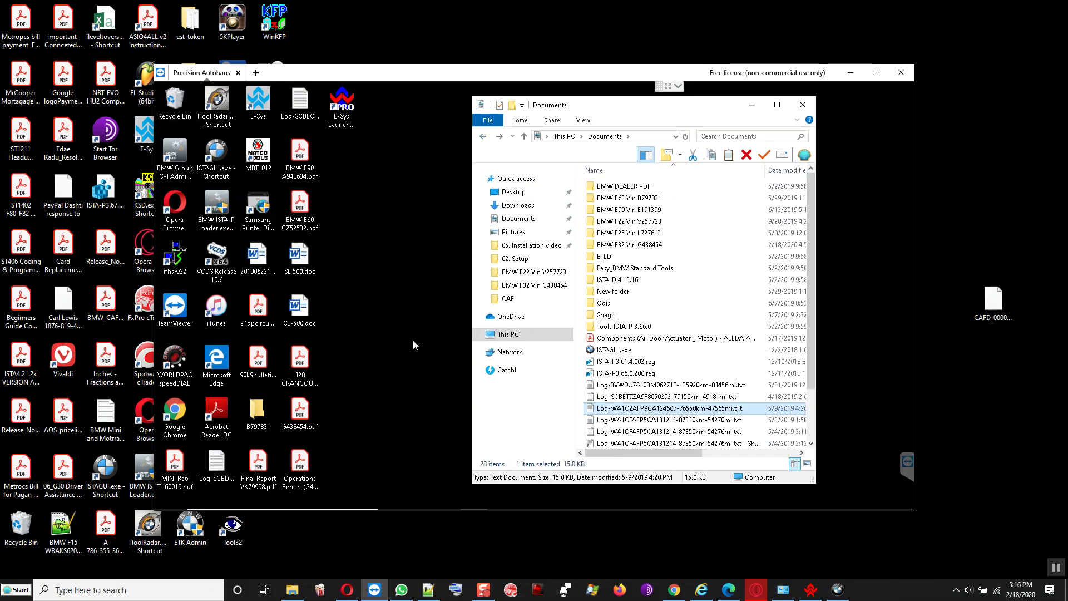
- View the remote computer's Start menu, dismiss it, and minimize the remote session window
mouse_move(167, 503)
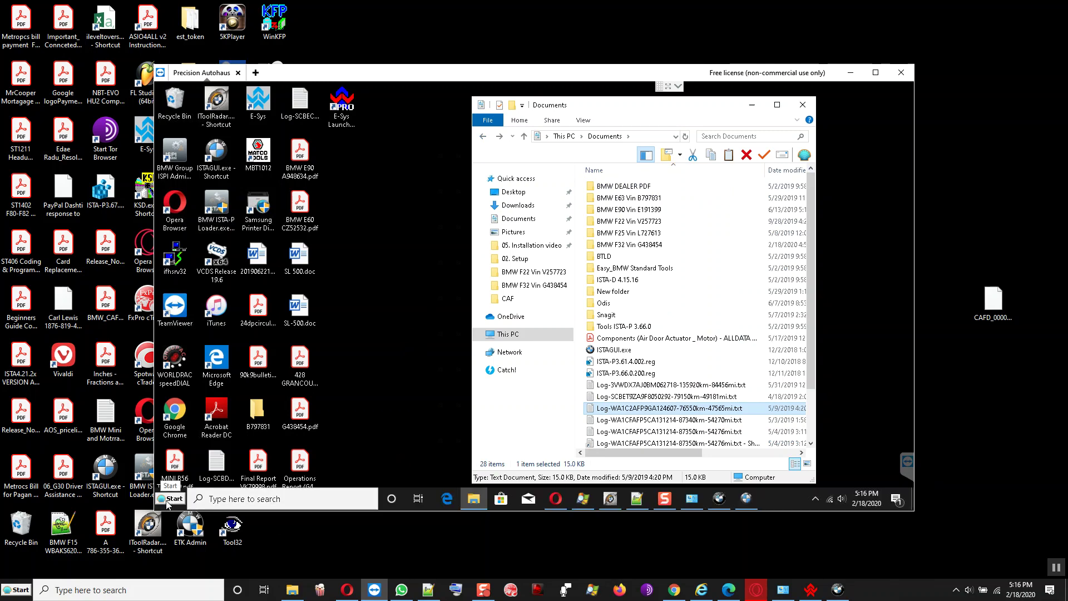
click(167, 499)
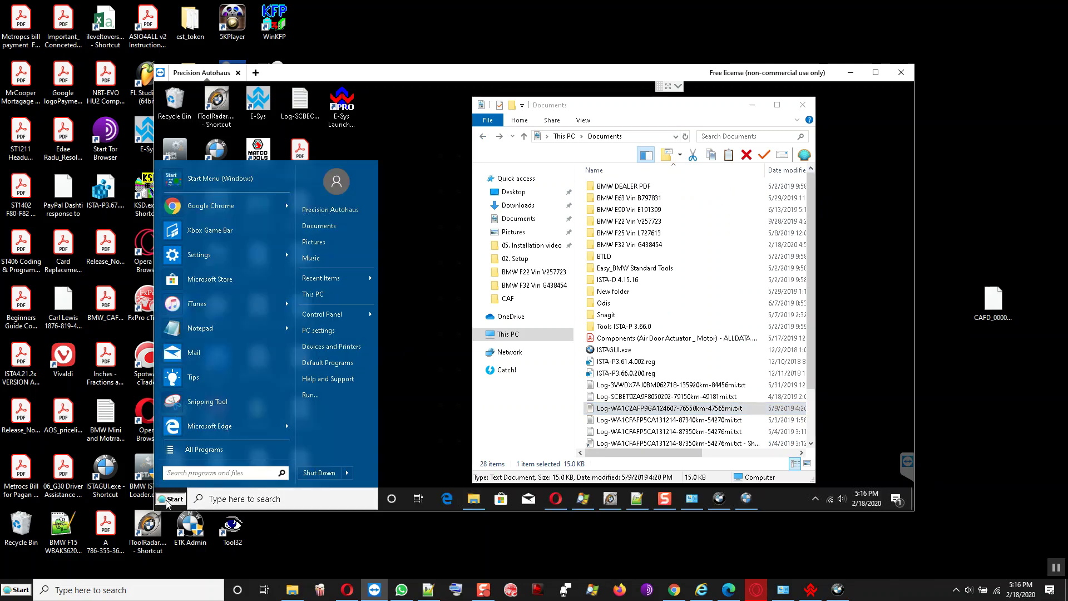
click(432, 394)
mouse_move(548, 507)
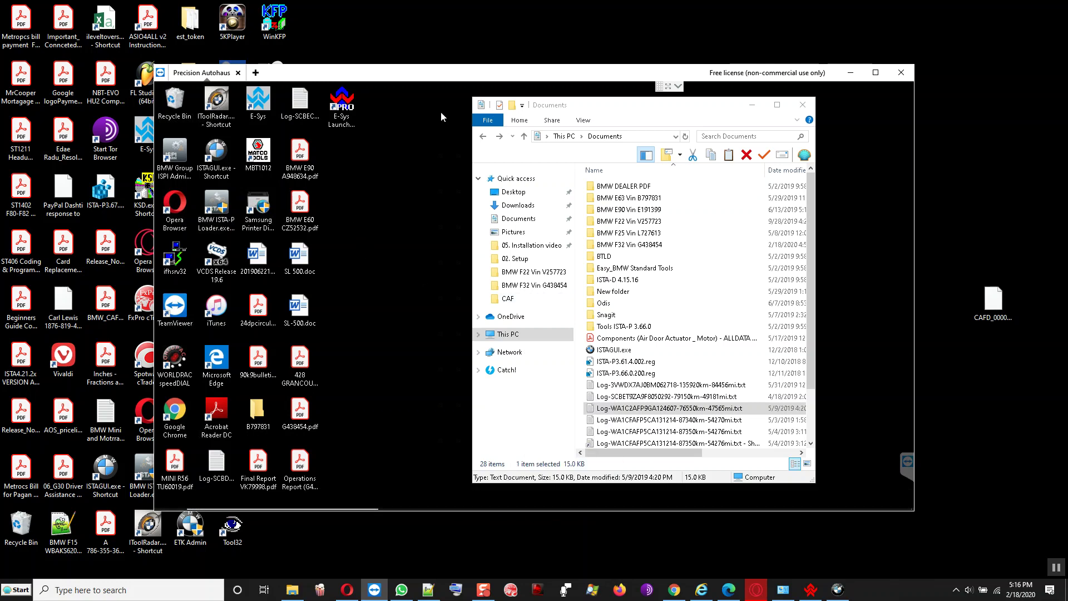
click(851, 73)
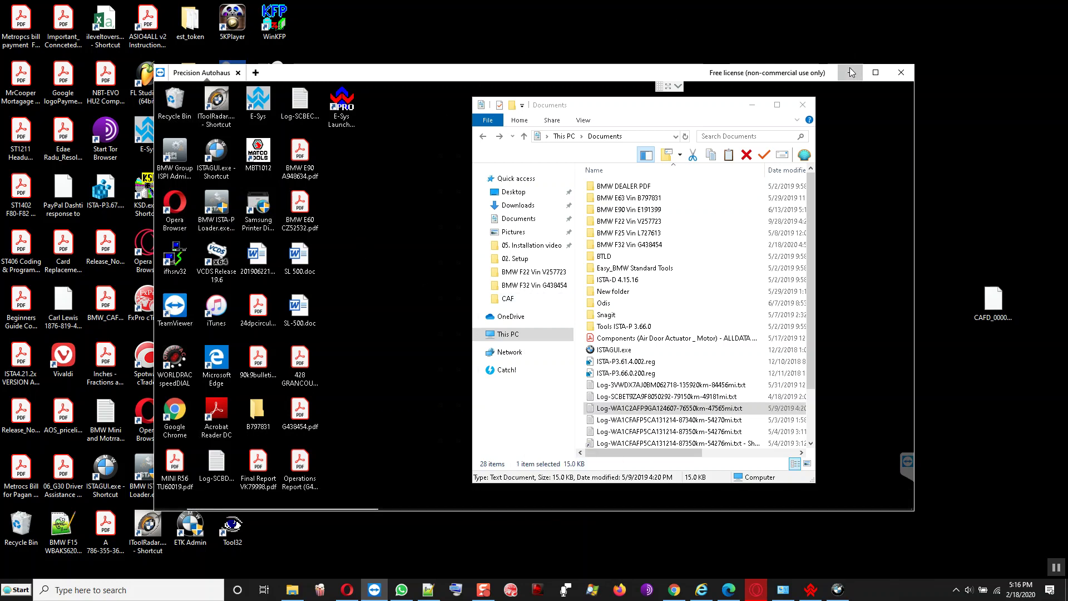